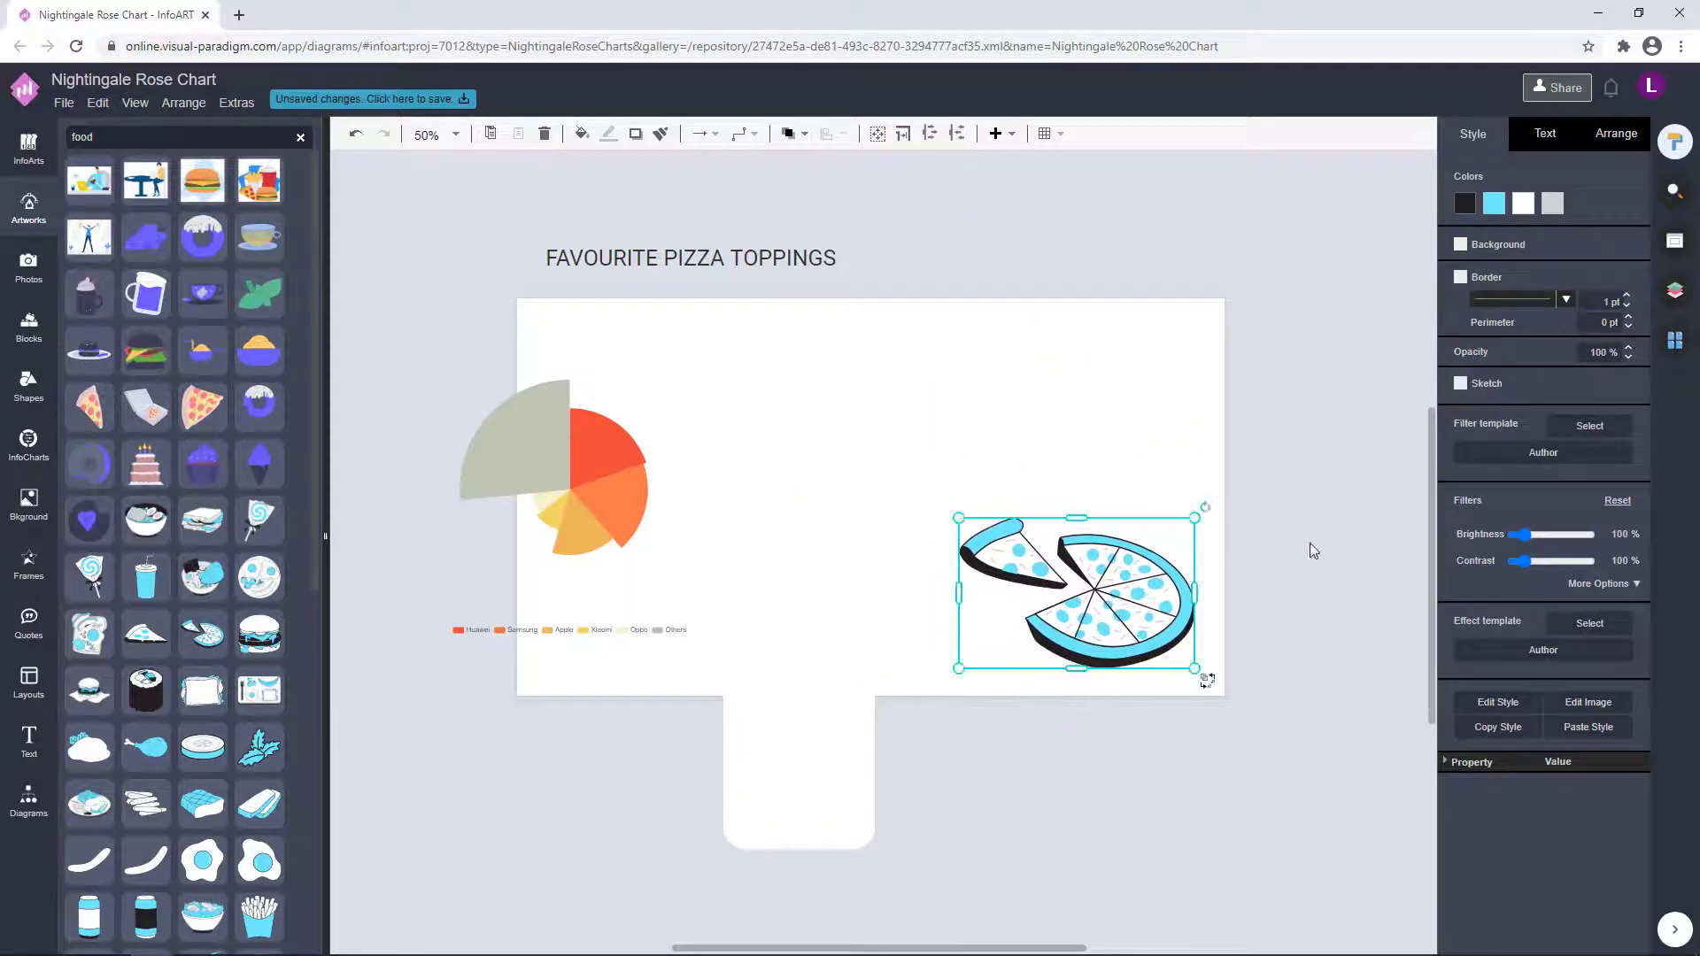
Flip the pizza artwork horizontally with a 15° rotation and move the white rounded rectangle beside the page's right edge.
drag(1205, 507, 1233, 539)
click(1232, 542)
drag(798, 771, 1314, 555)
Add the pizza slice and drink cup artworks from the food results to the canvas.
click(1017, 420)
click(146, 635)
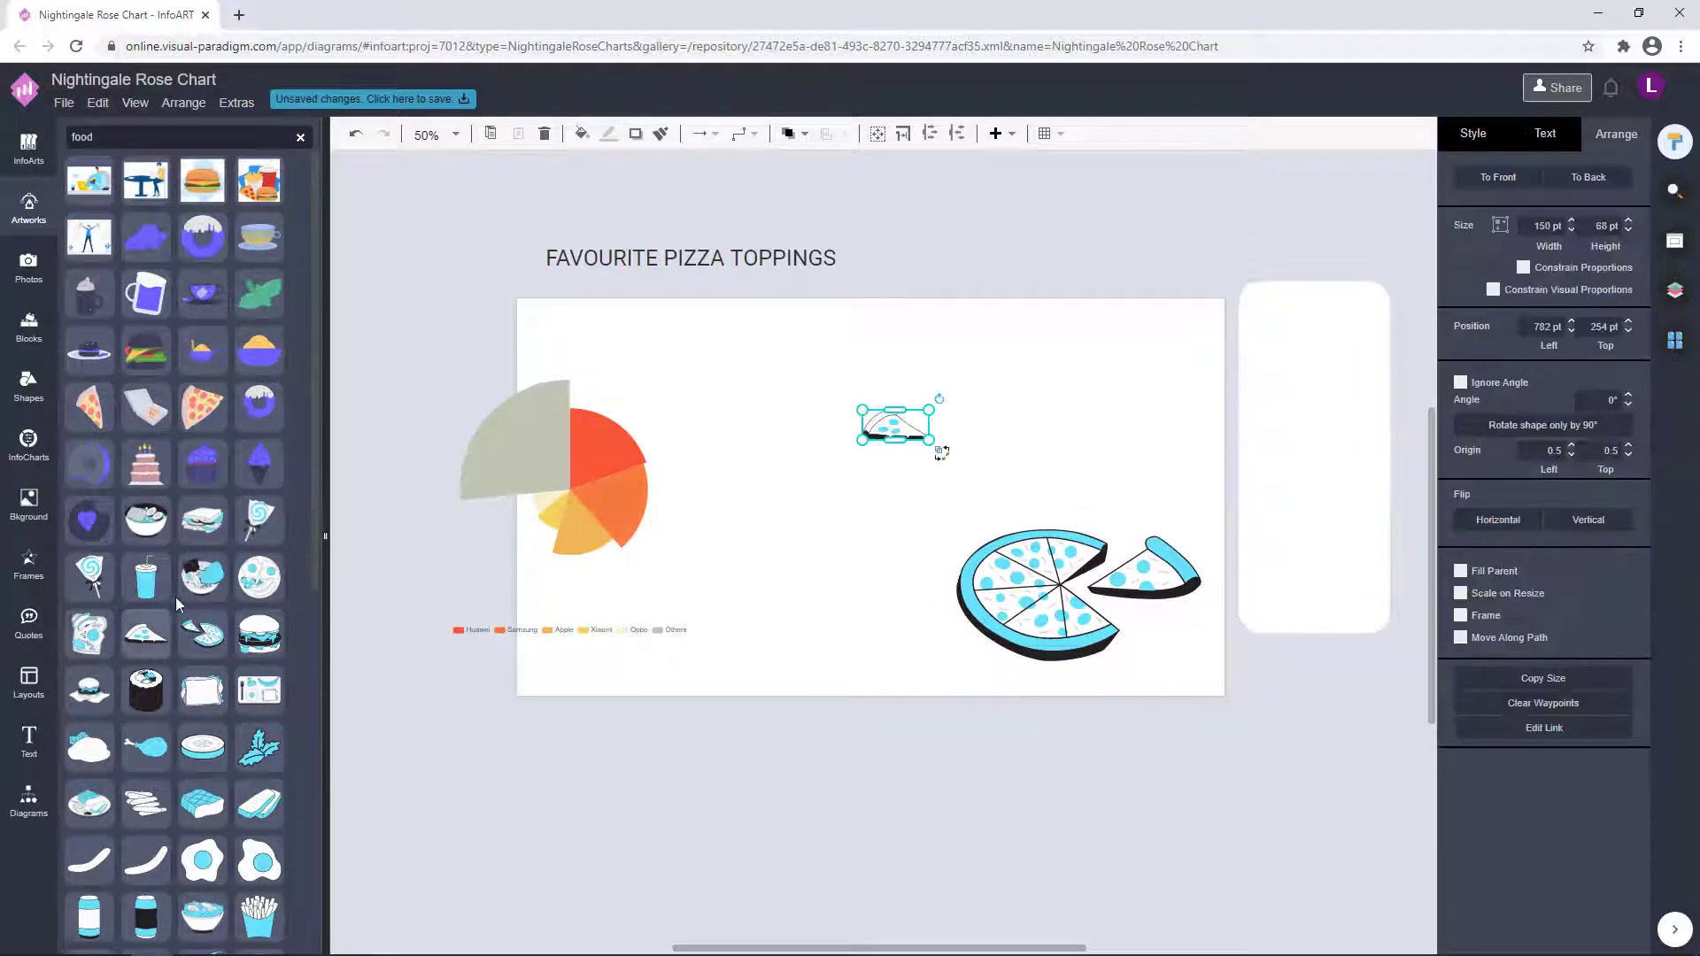
click(604, 745)
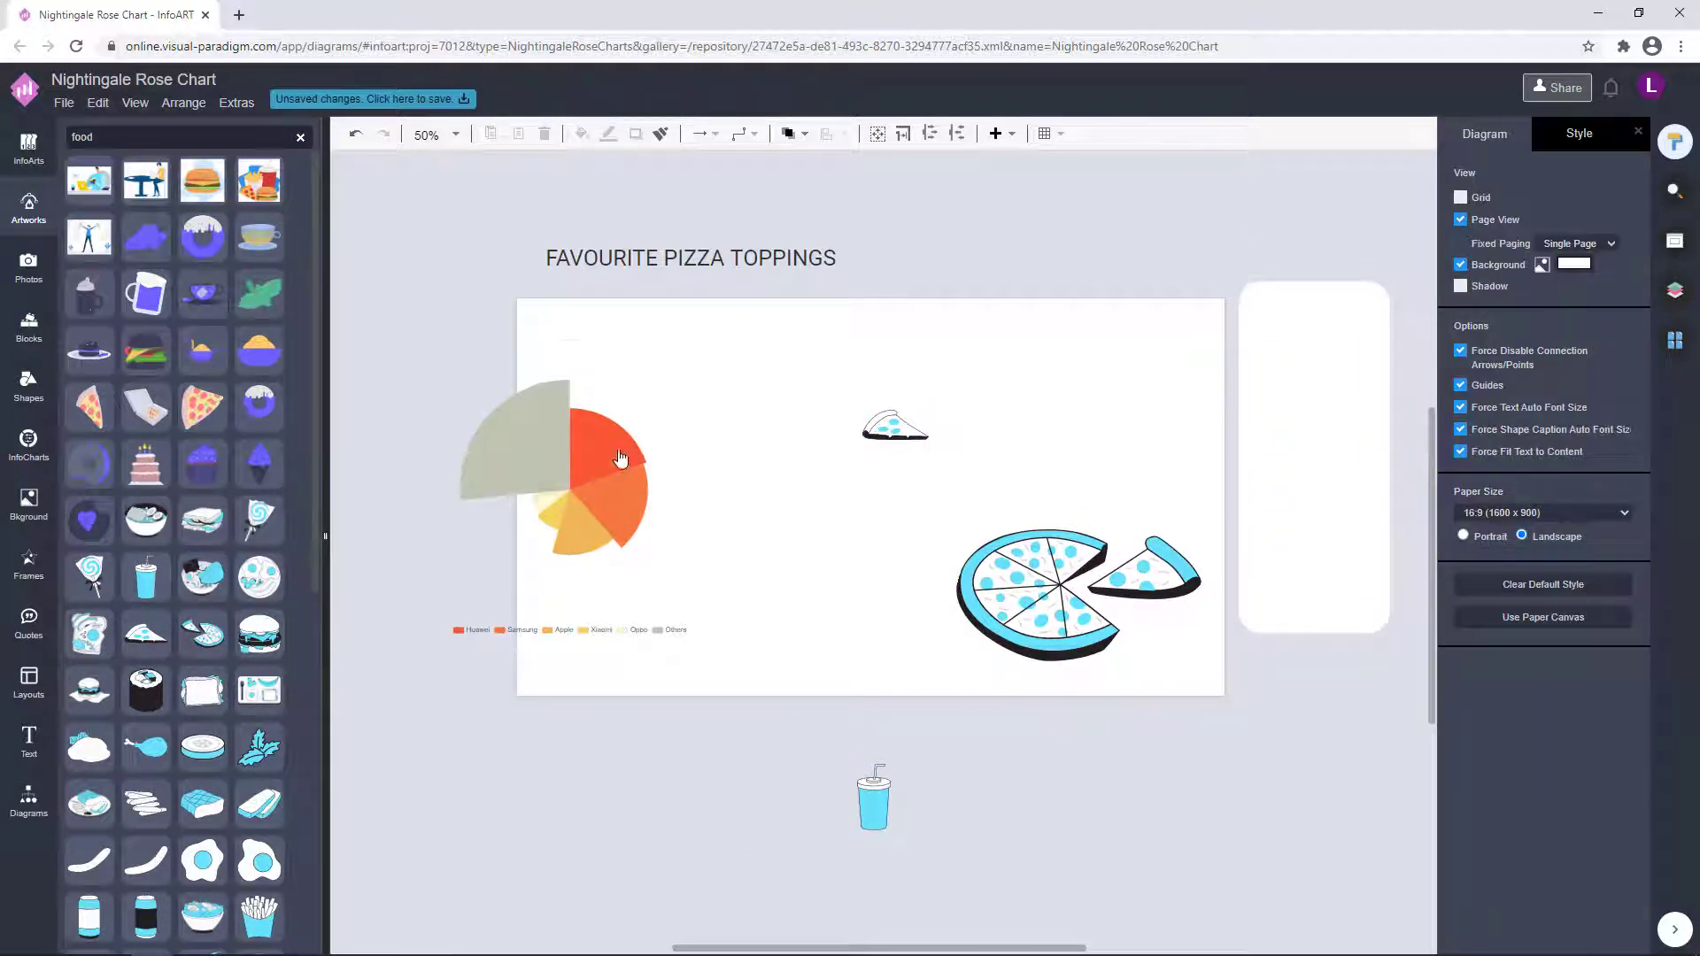
Move the white rounded rectangle slightly down beside the page.
click(627, 513)
click(1608, 259)
click(1219, 245)
drag(1307, 506, 1311, 543)
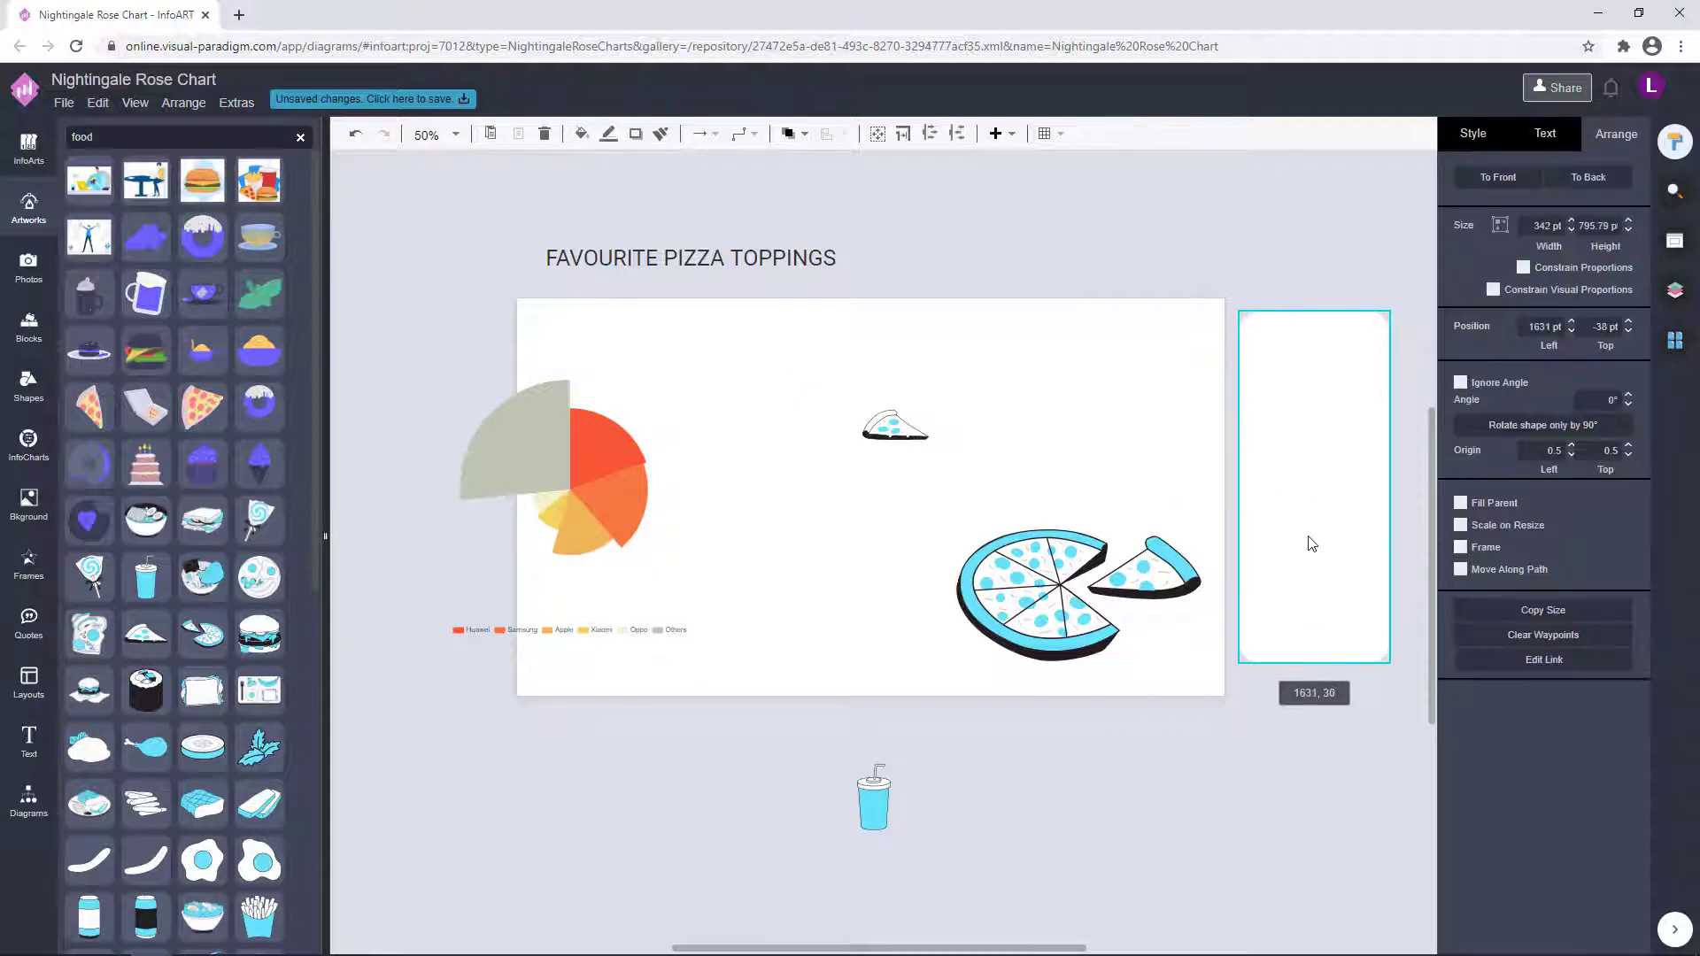
Copy the dark colour 231F20 from the pizza artwork and apply it as the page background colour.
click(1082, 580)
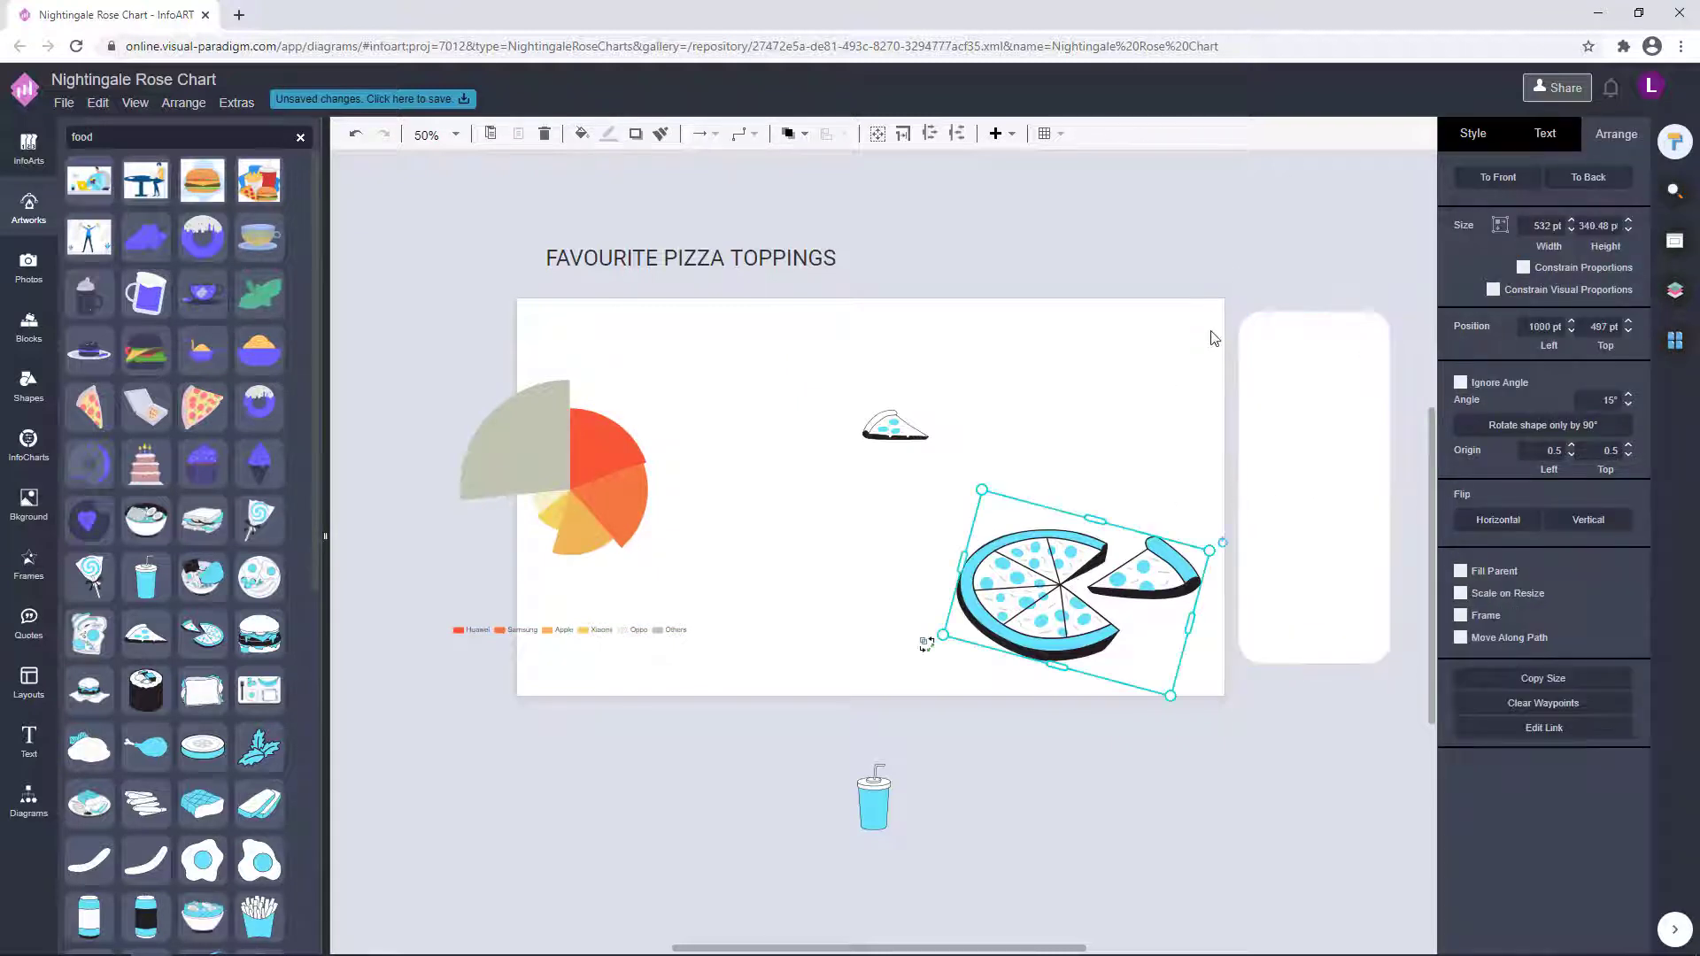
click(1197, 369)
click(1141, 559)
click(1466, 203)
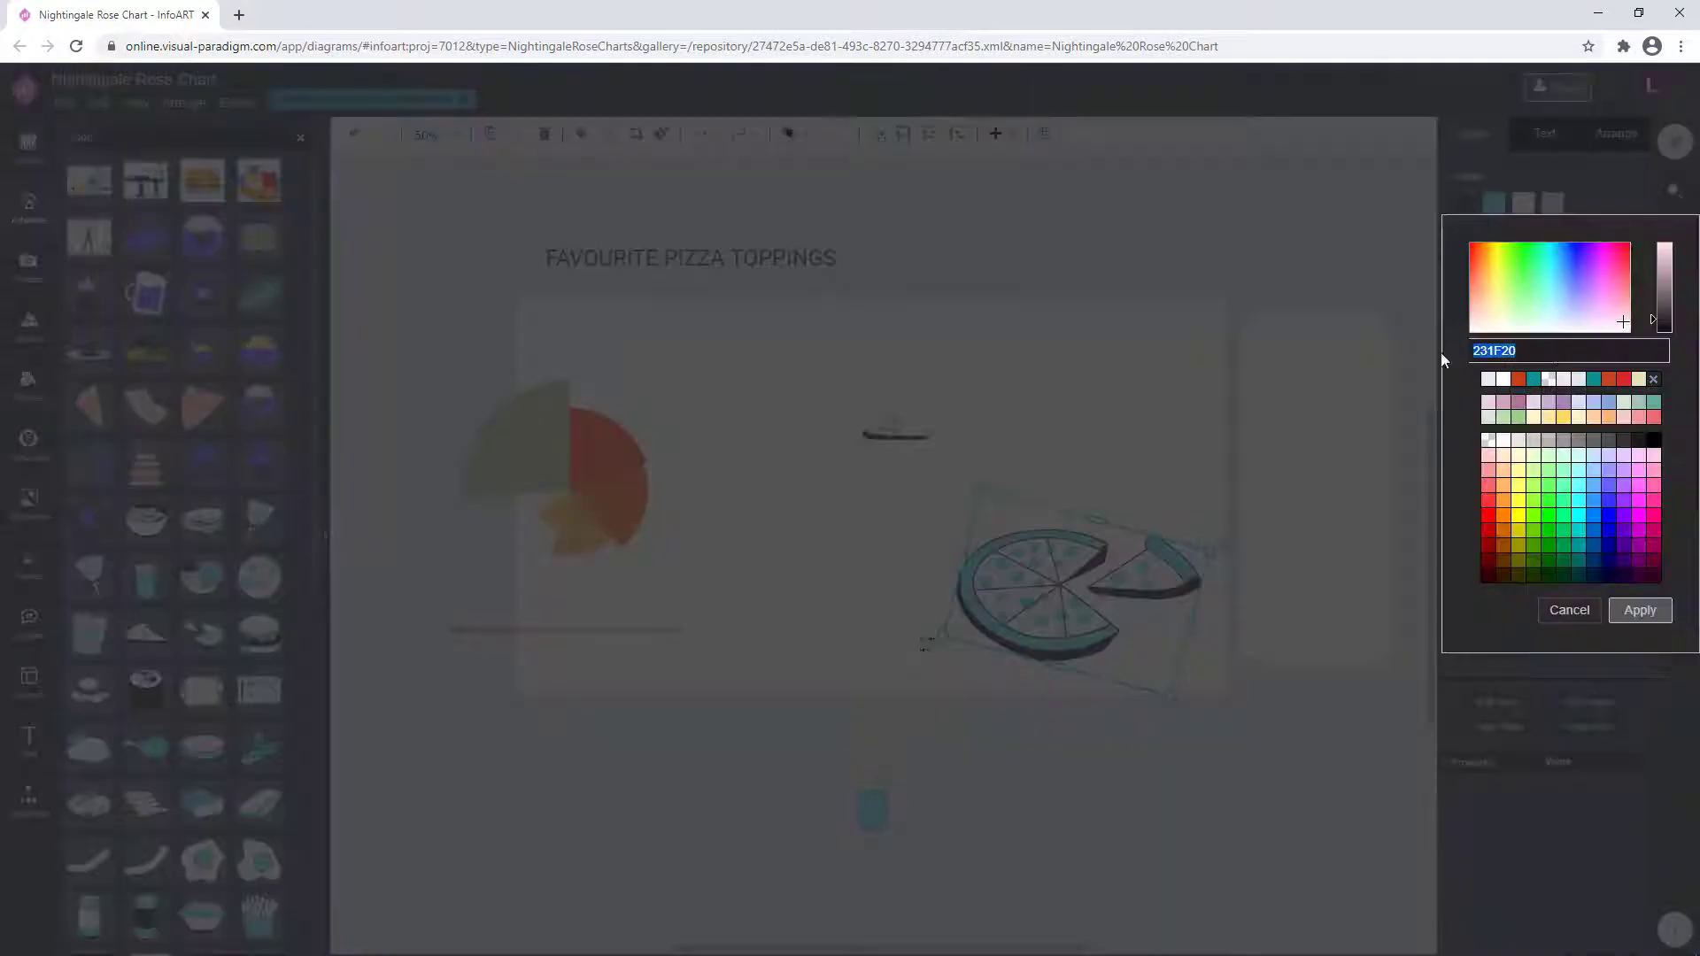
click(1569, 611)
click(1565, 253)
click(1640, 668)
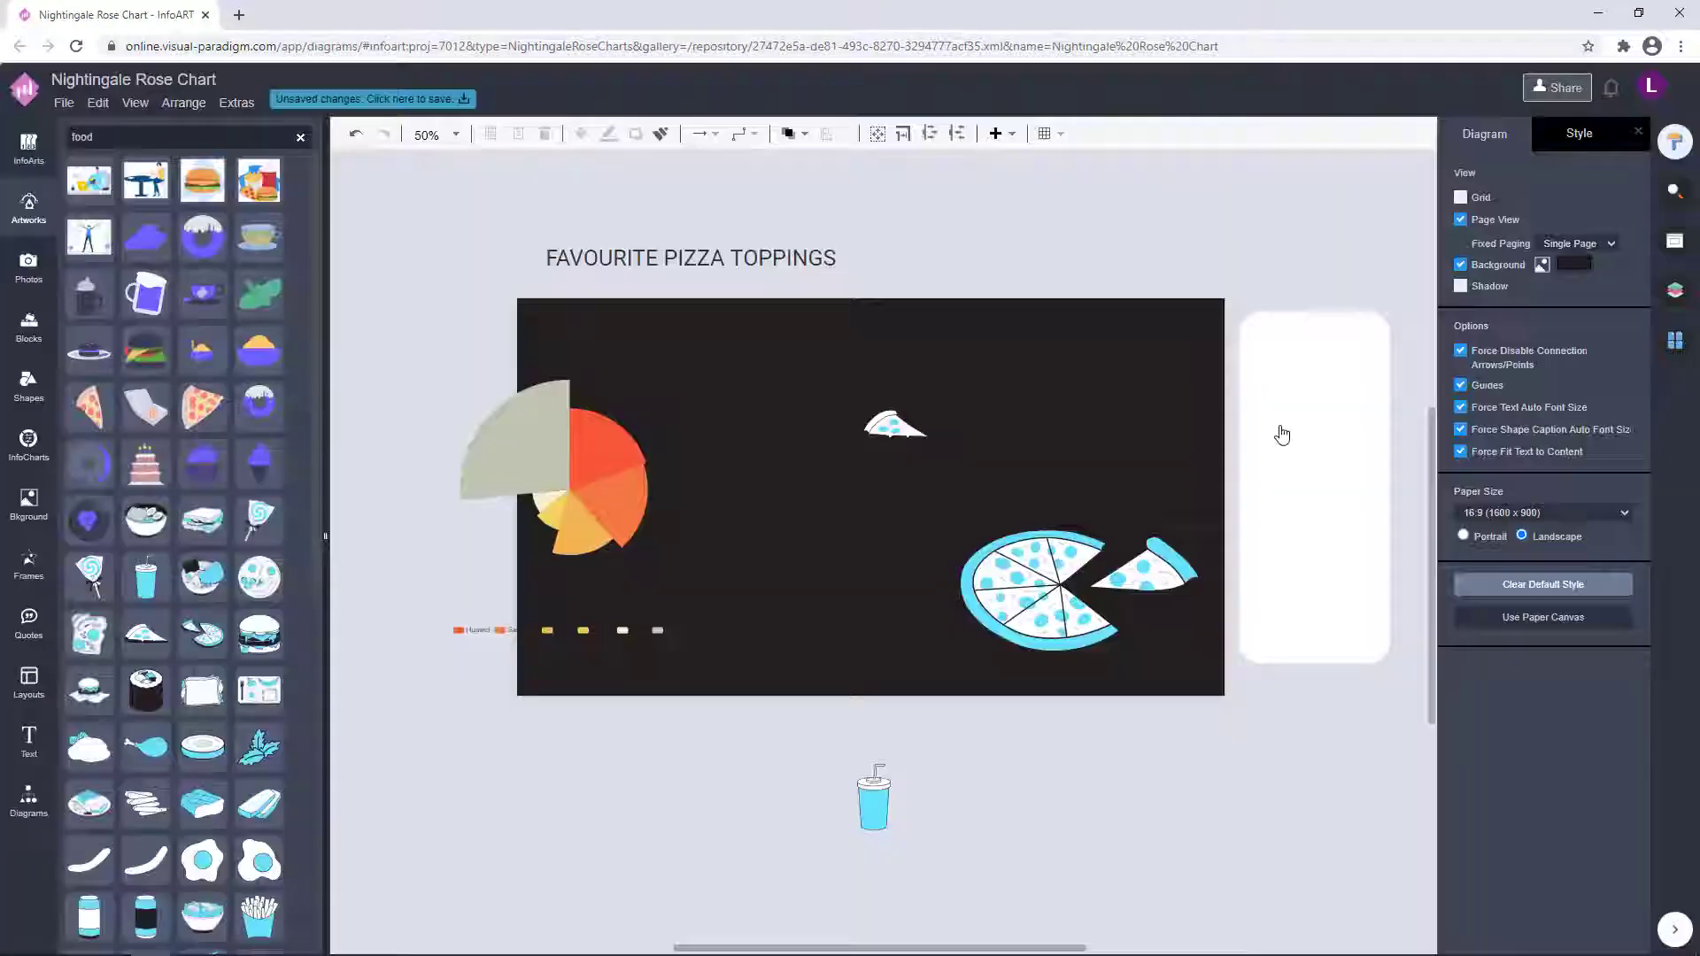
Move the white rounded rectangle onto the page and enlarge it to cover roughly the left three quarters.
drag(1278, 433, 607, 491)
drag(607, 325, 608, 311)
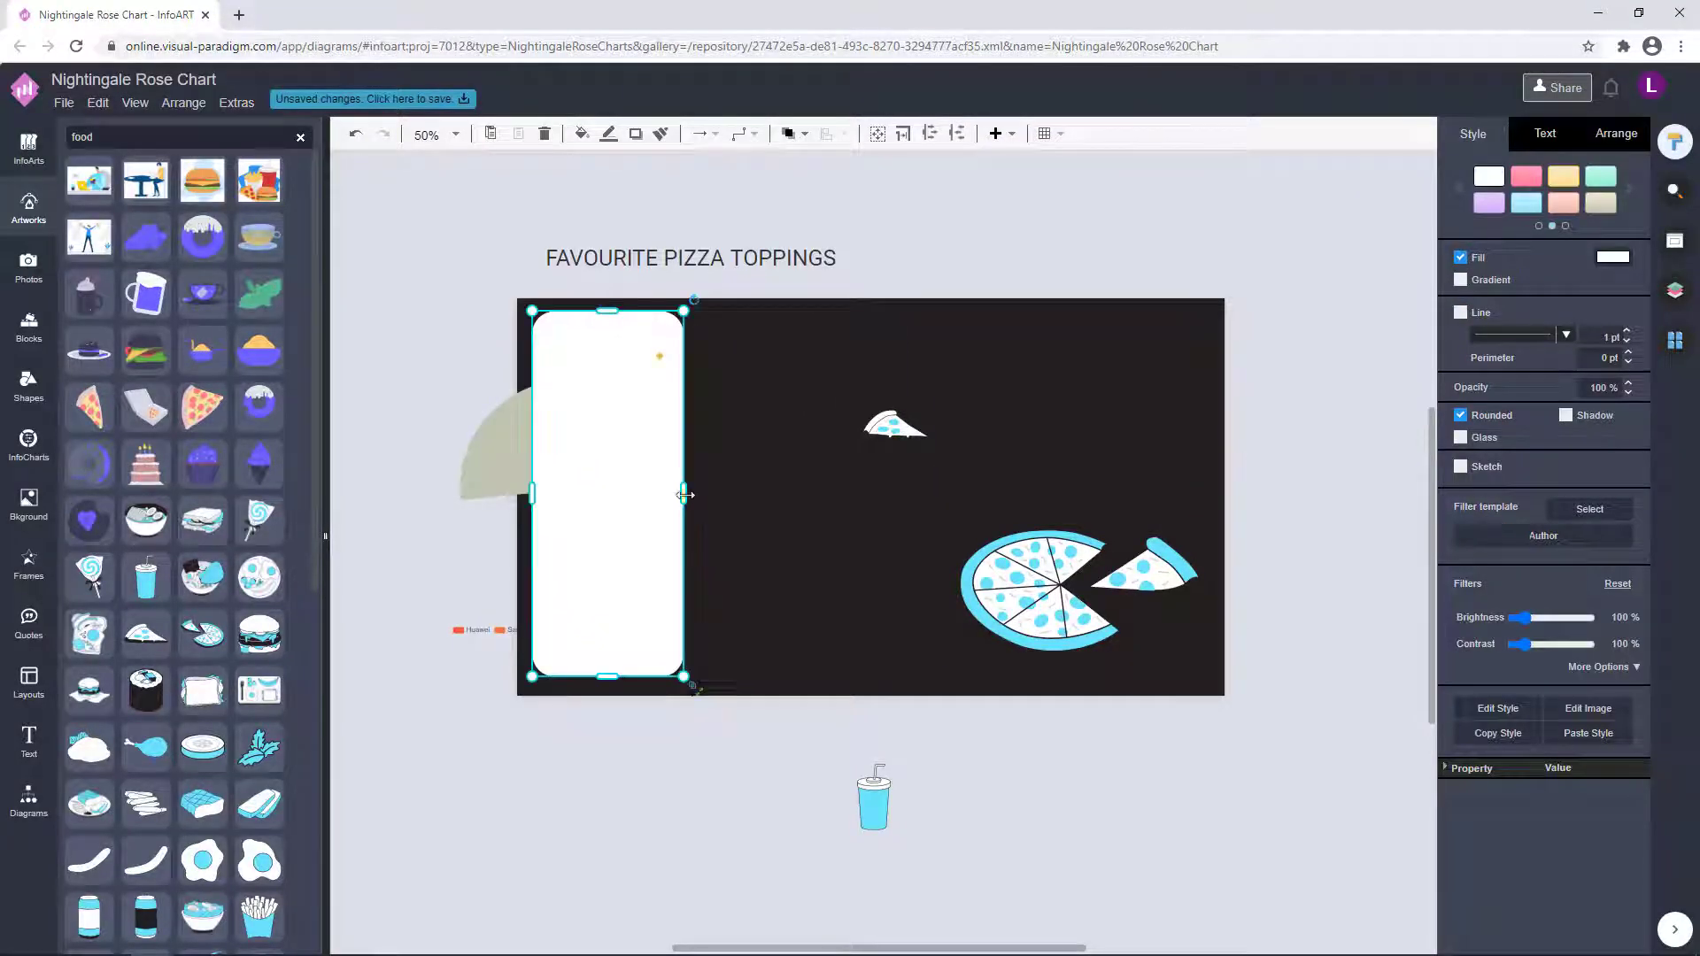
drag(683, 493, 1027, 517)
drag(776, 312, 776, 306)
drag(532, 493, 525, 494)
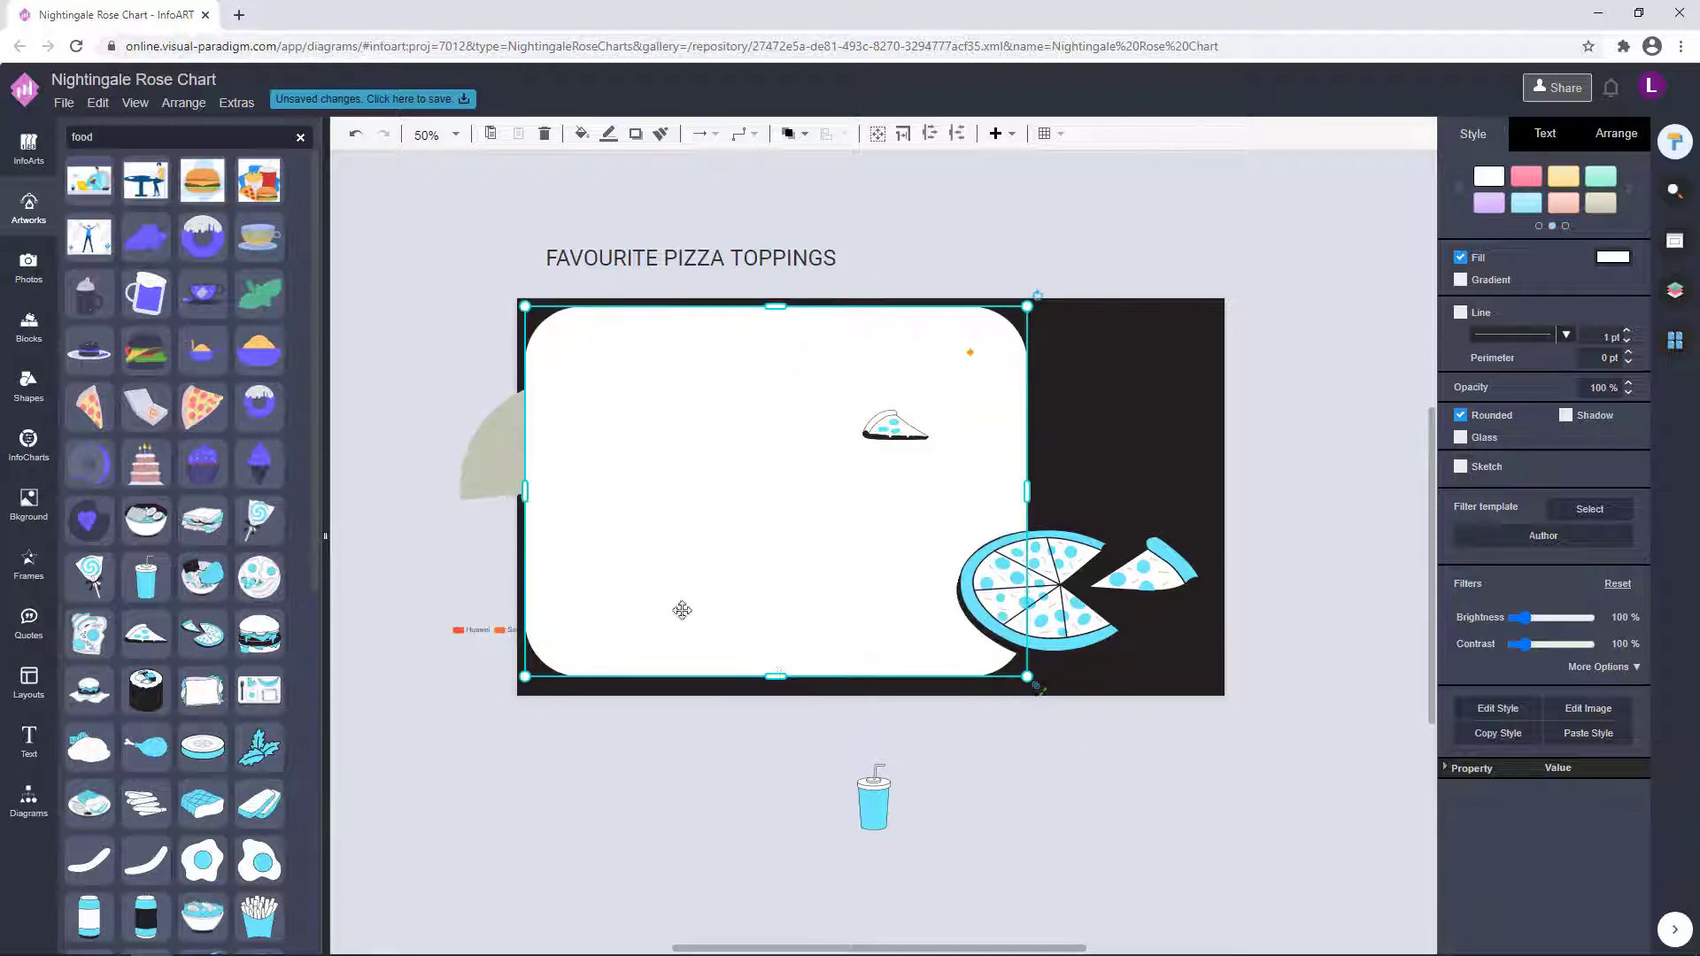
drag(778, 676, 778, 687)
drag(789, 558, 790, 558)
Bring the rose chart to the front and widen the white rounded rectangle slightly.
click(496, 451)
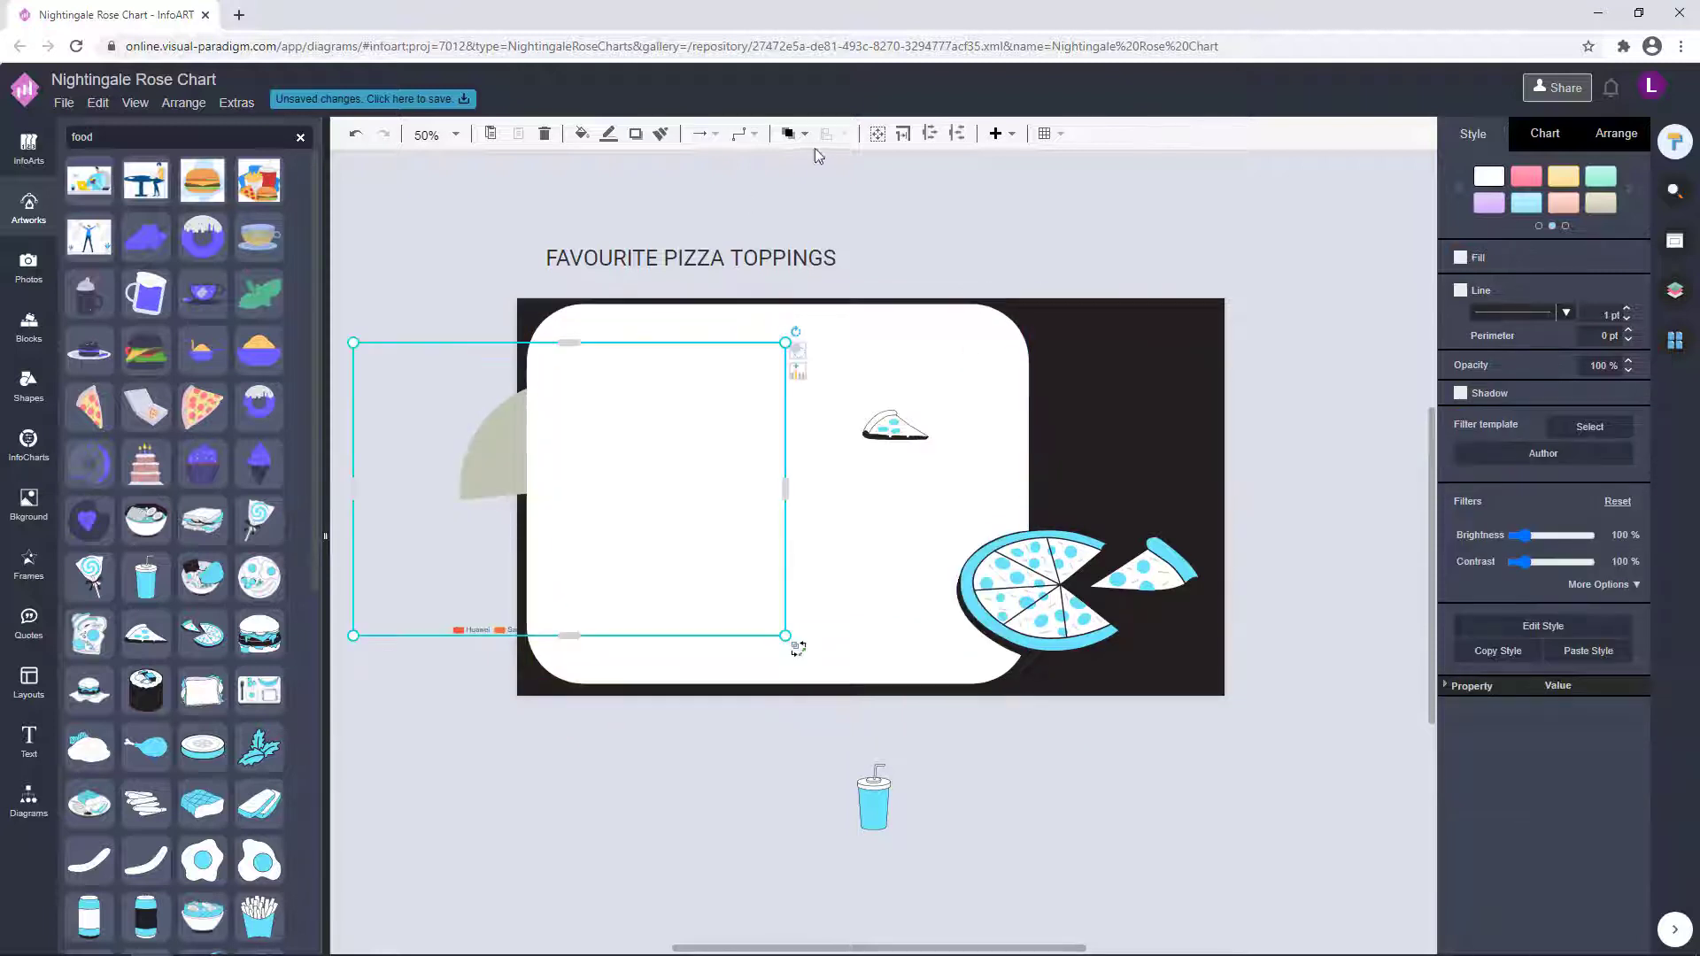
click(795, 134)
click(813, 165)
click(560, 179)
drag(950, 528, 951, 534)
drag(1029, 499, 1039, 498)
Enlarge the pizza slice and nudge the large pizza artwork up and to the left.
click(921, 437)
drag(926, 441, 1076, 469)
drag(1189, 553, 1176, 543)
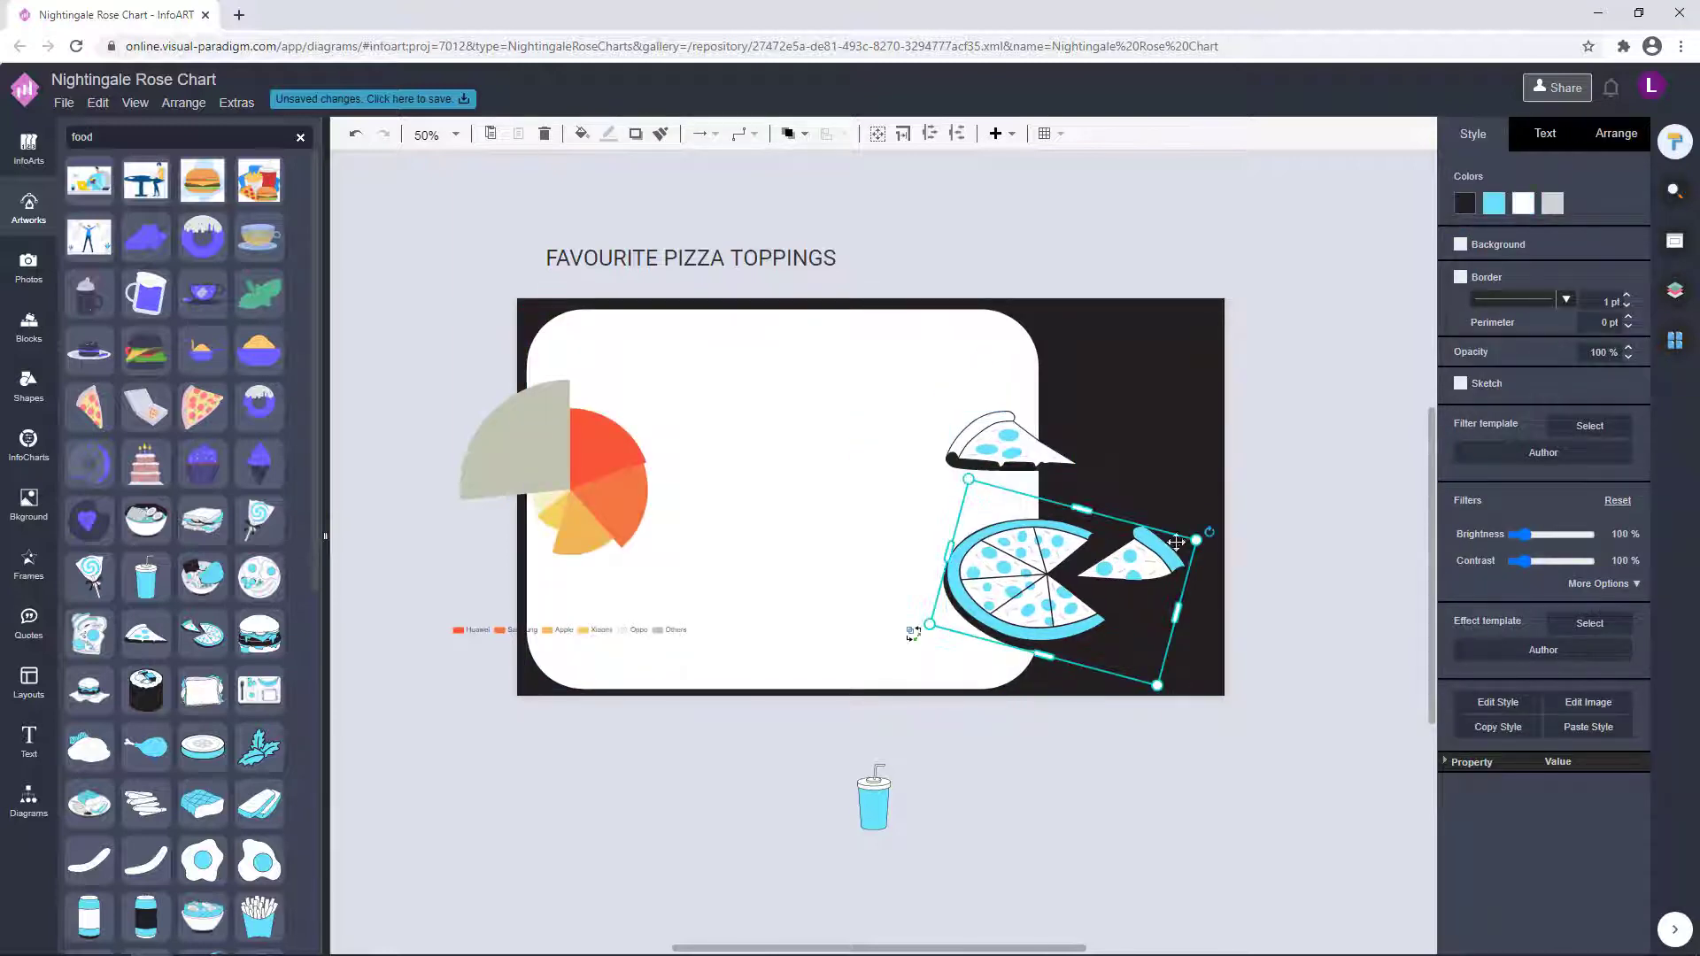
Try a lighter shade for the dark areas of the large pizza artwork.
click(1464, 205)
click(1659, 315)
click(1637, 609)
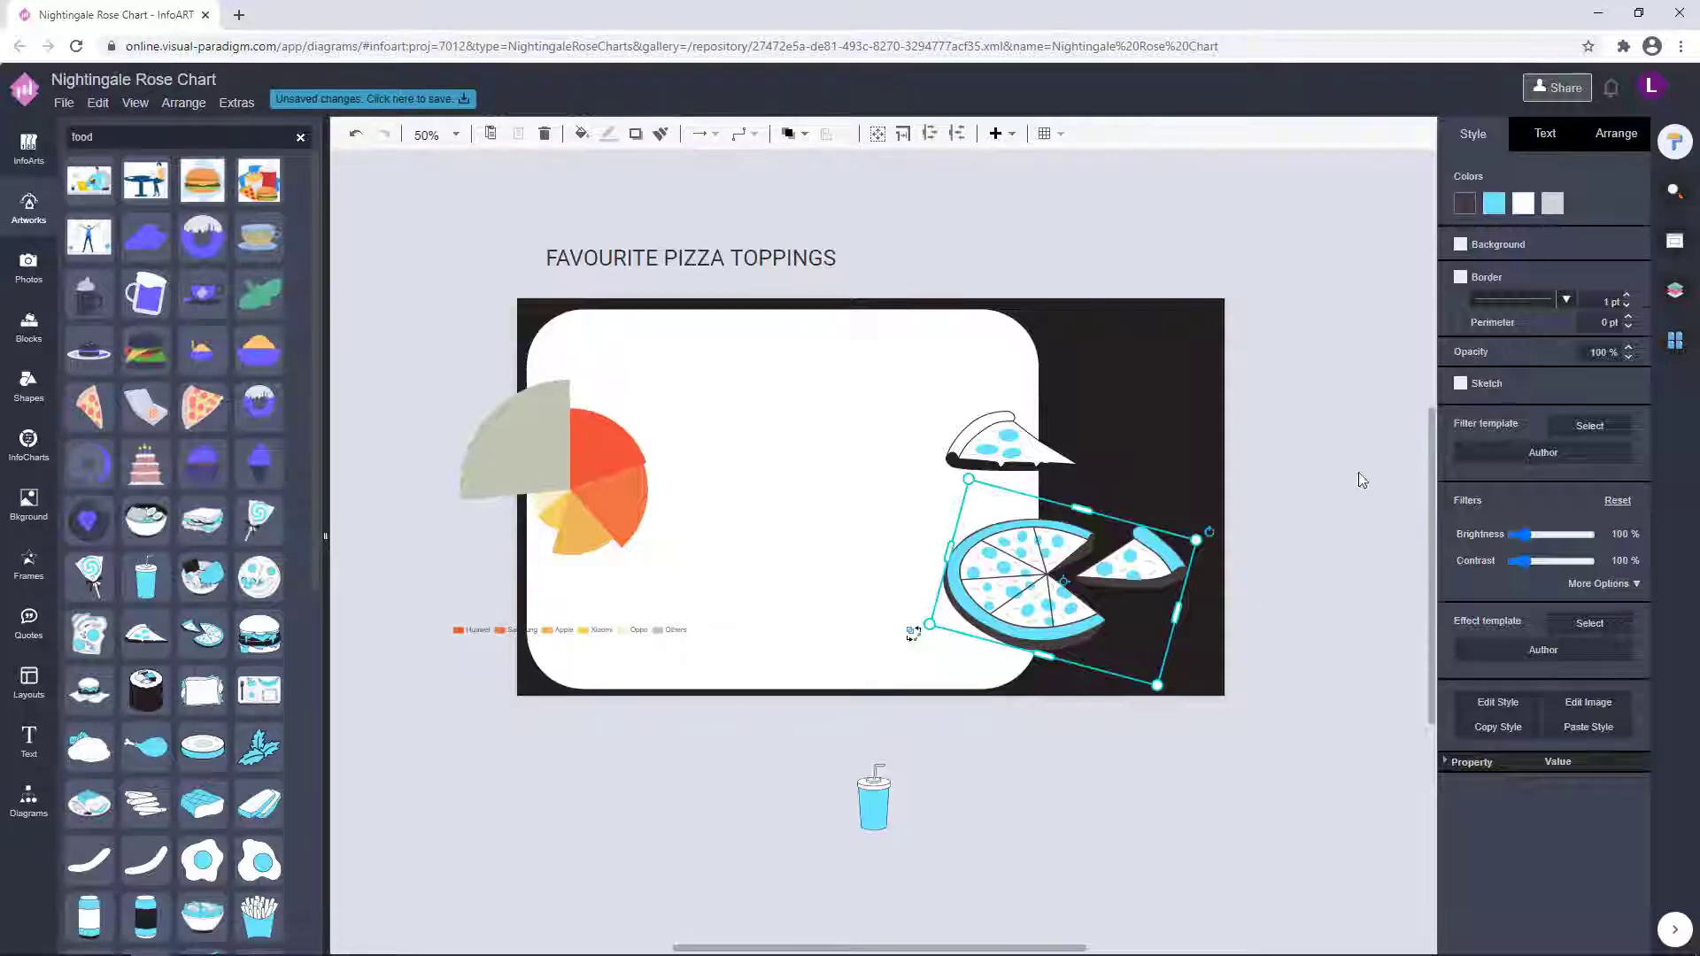
click(1465, 203)
click(1641, 610)
click(1284, 531)
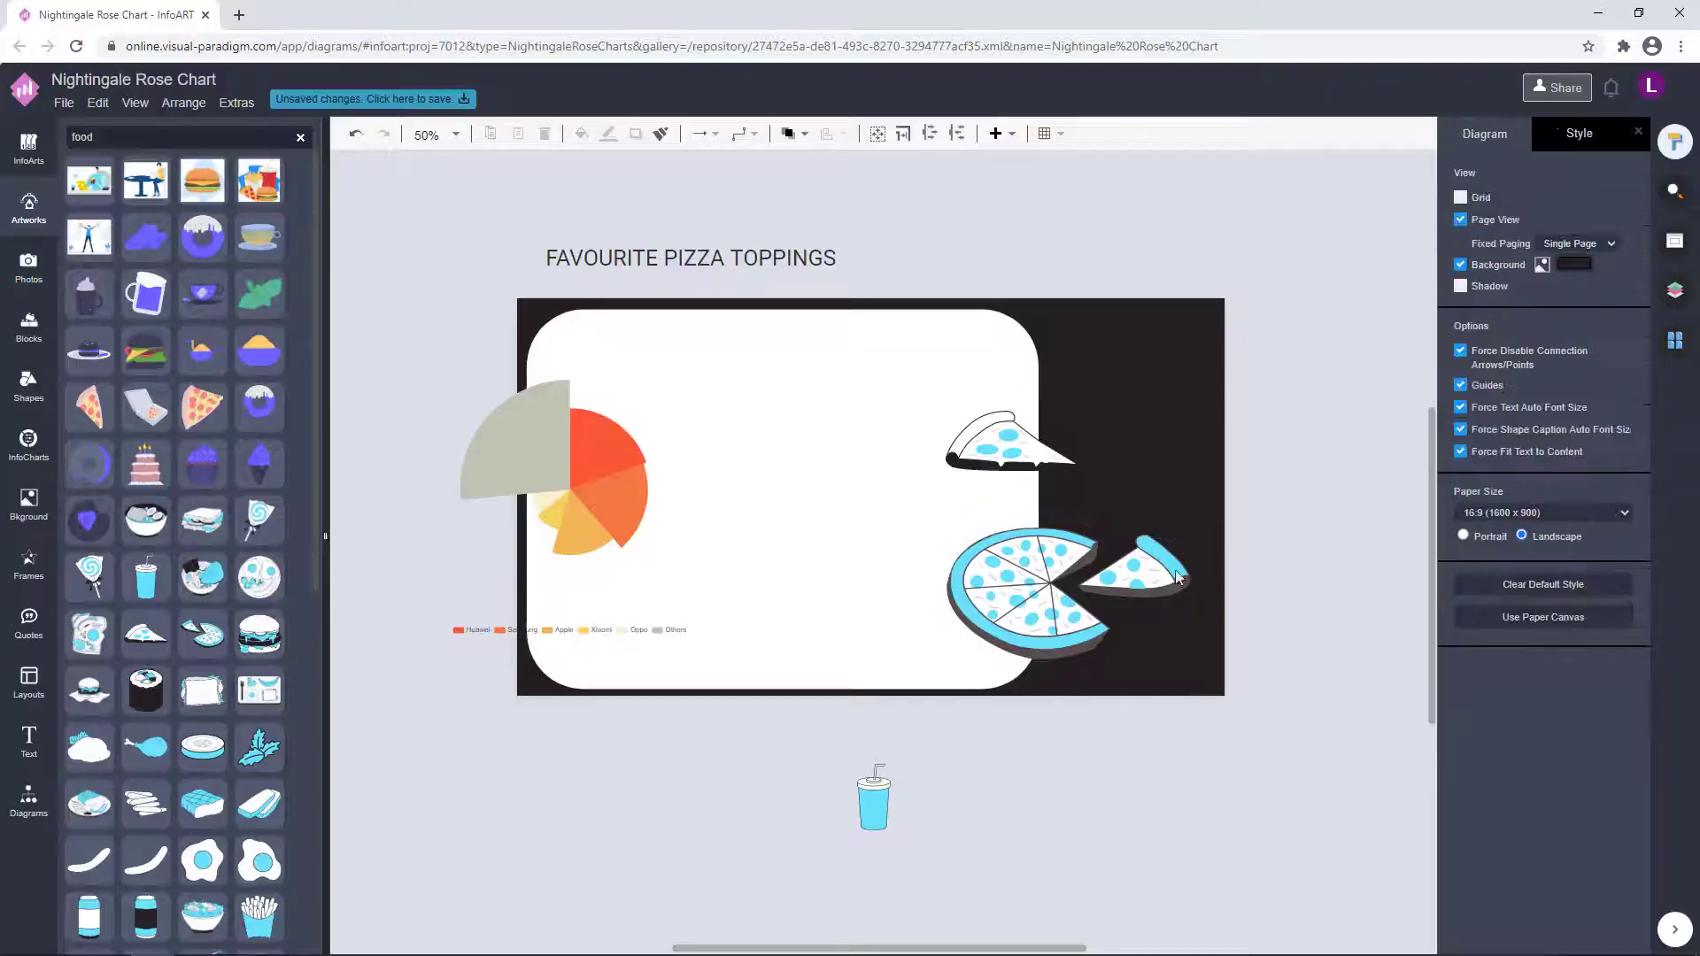
Reposition the large pizza and adjust its dark colour to 362F31 so it stands out from the background.
drag(1167, 559, 1166, 577)
click(1278, 510)
click(1166, 576)
click(1466, 204)
click(1658, 316)
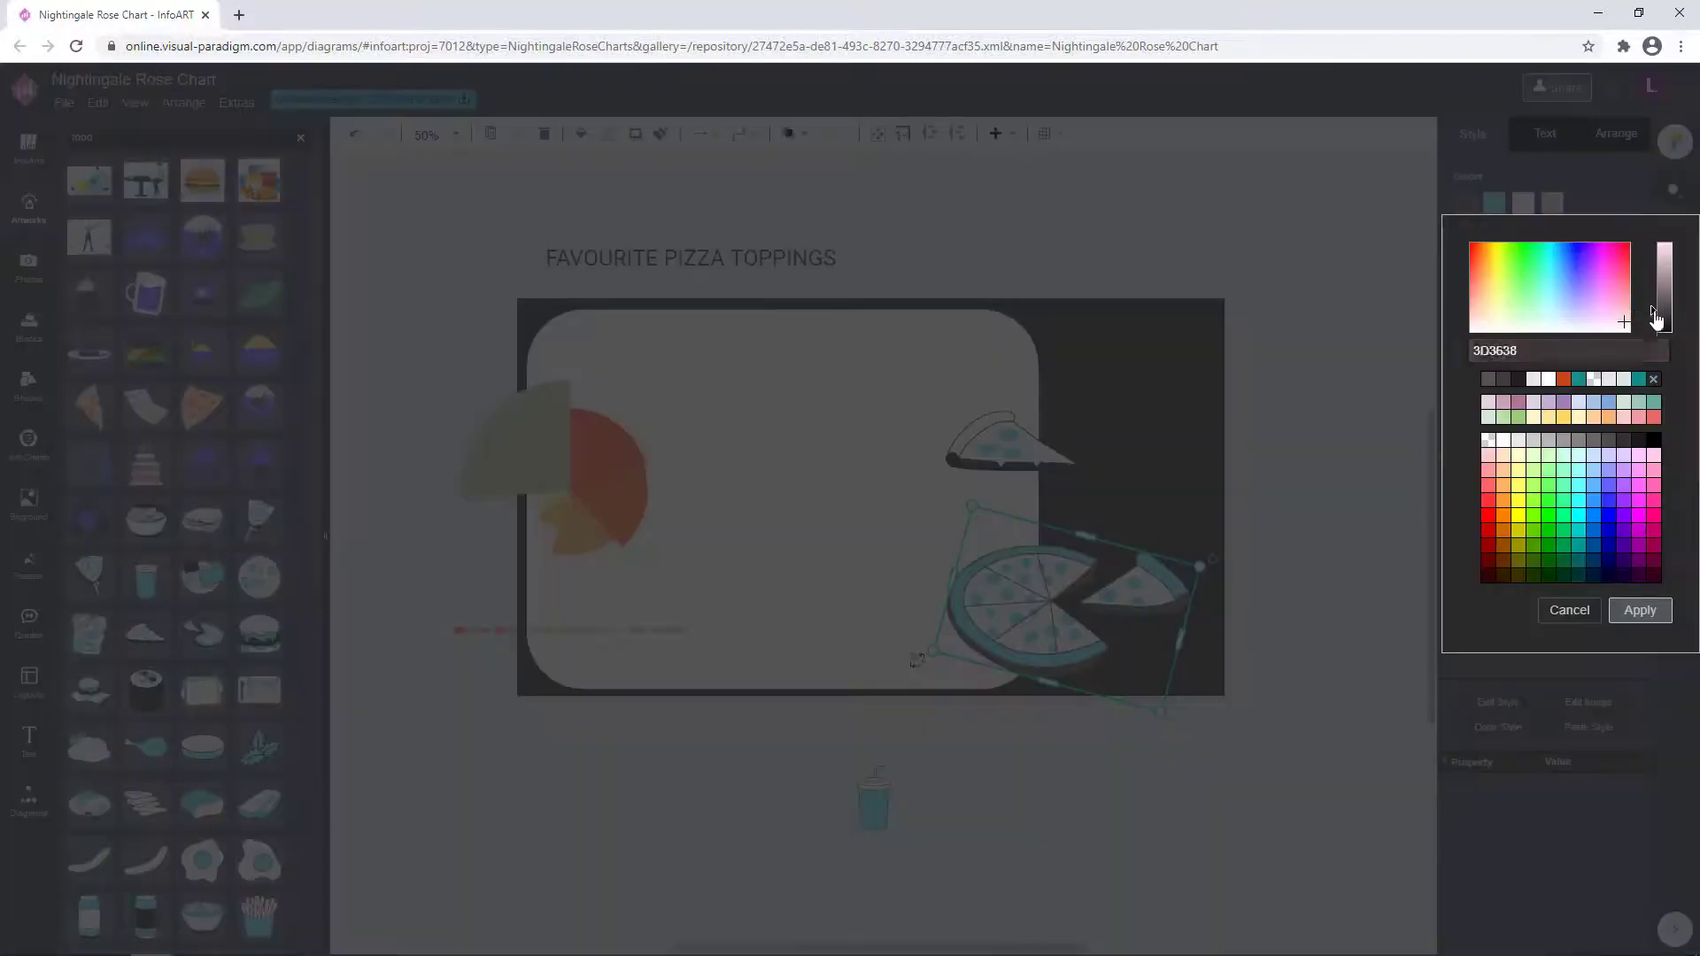
click(1640, 610)
click(1294, 486)
drag(1127, 614, 1128, 603)
click(1465, 203)
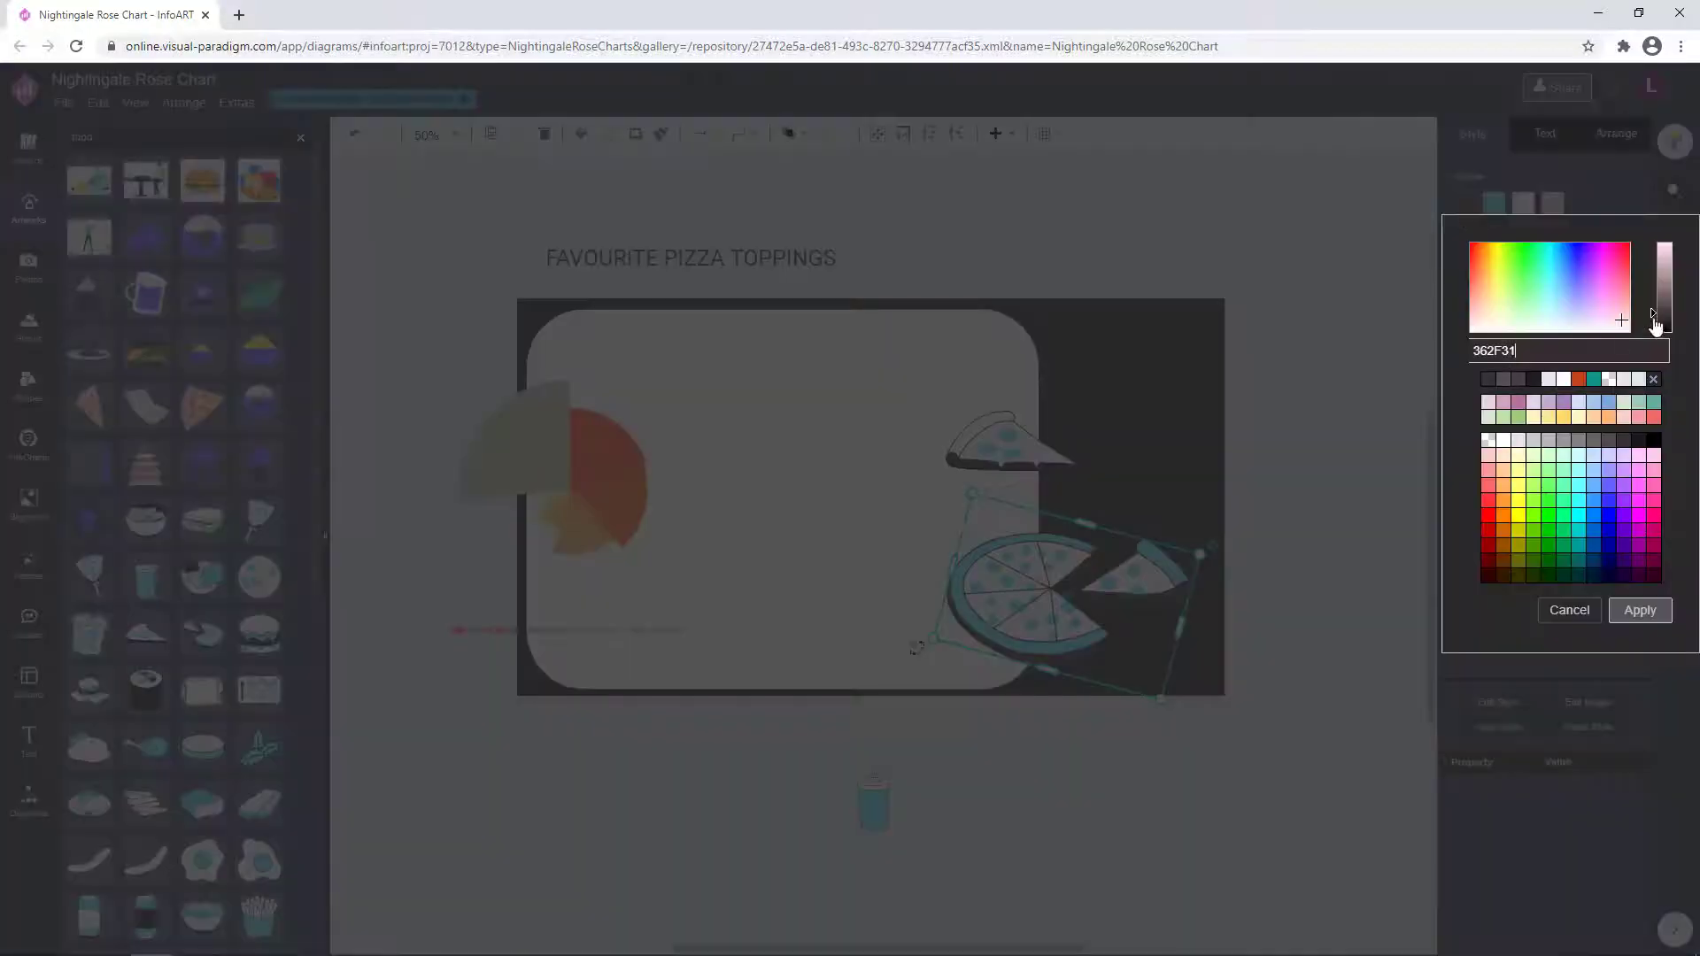
click(1639, 611)
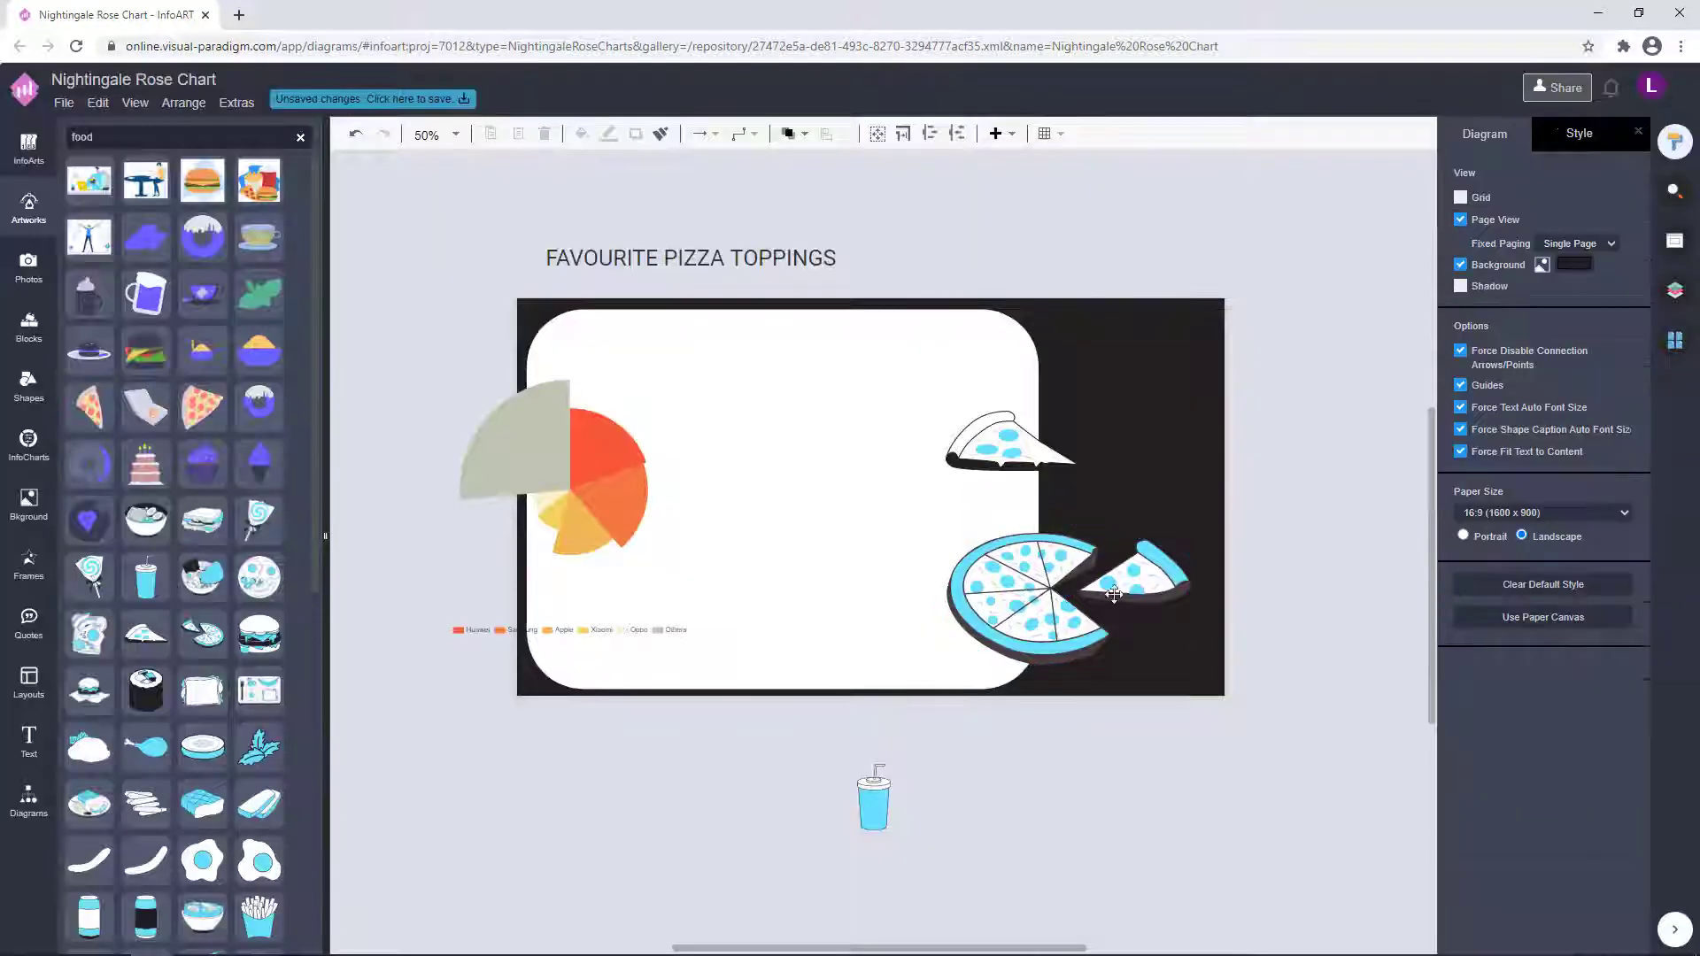
Nudge the large pizza up and shift the white rounded rectangle slightly up and left.
click(805, 433)
click(1017, 239)
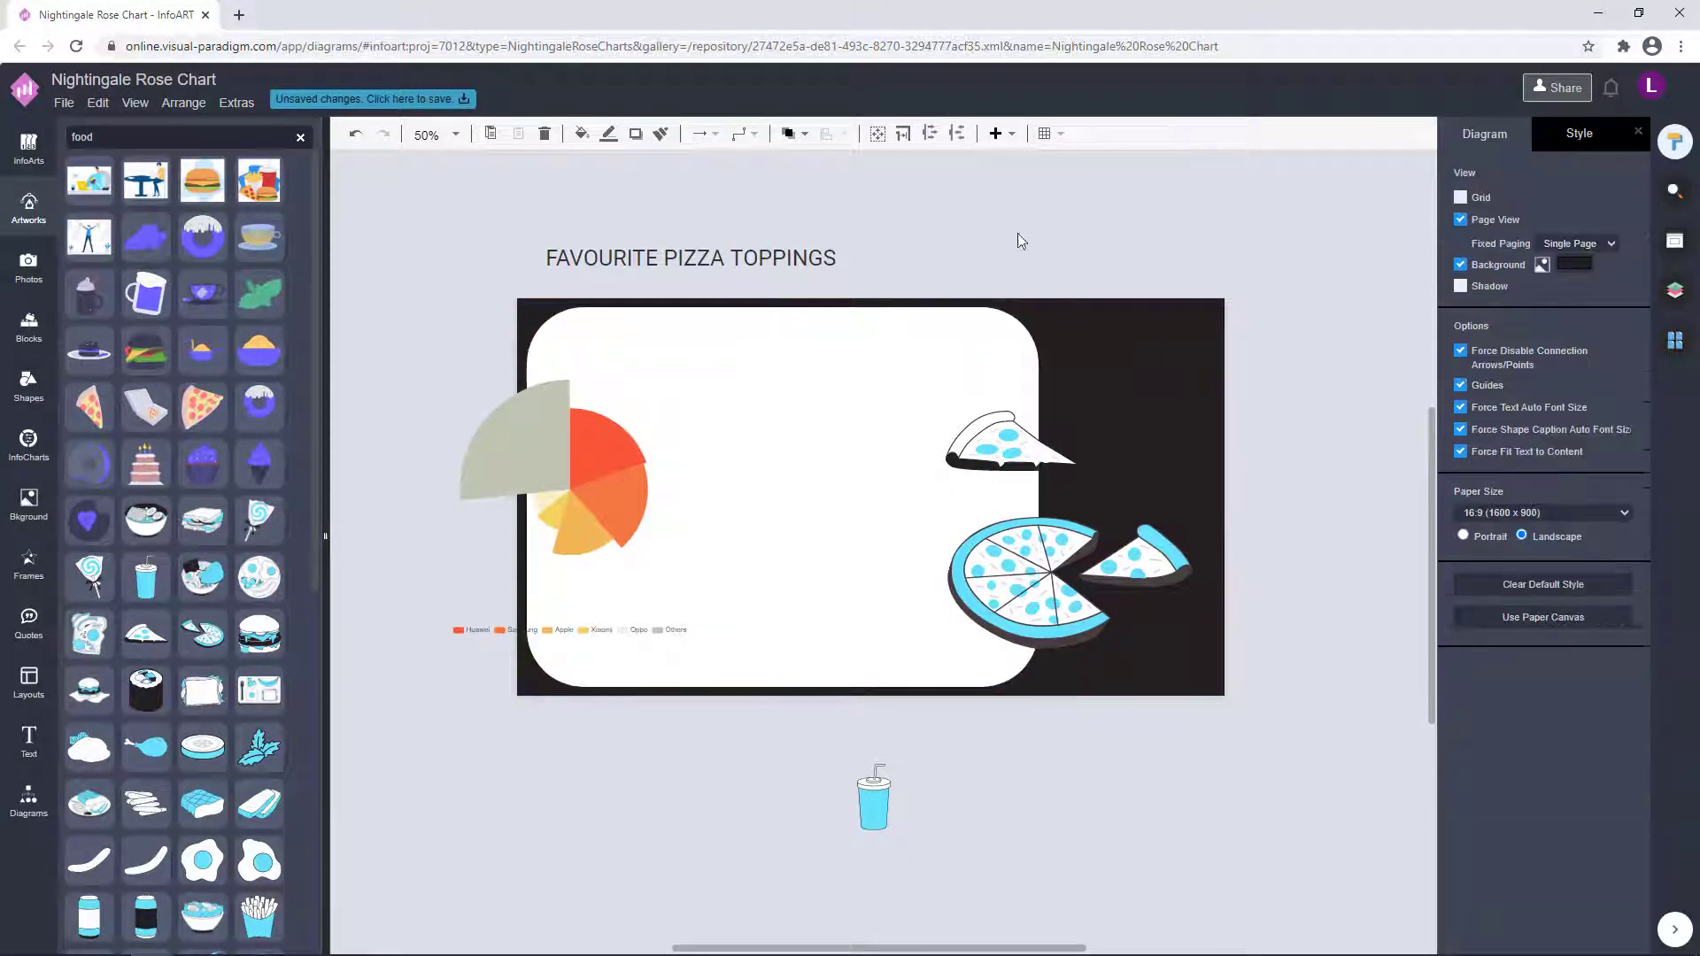
drag(842, 392, 839, 392)
Move the pizza slice toward the dark area and recolour its dark parts with the most recently used shade.
click(1087, 407)
drag(1043, 431, 1098, 427)
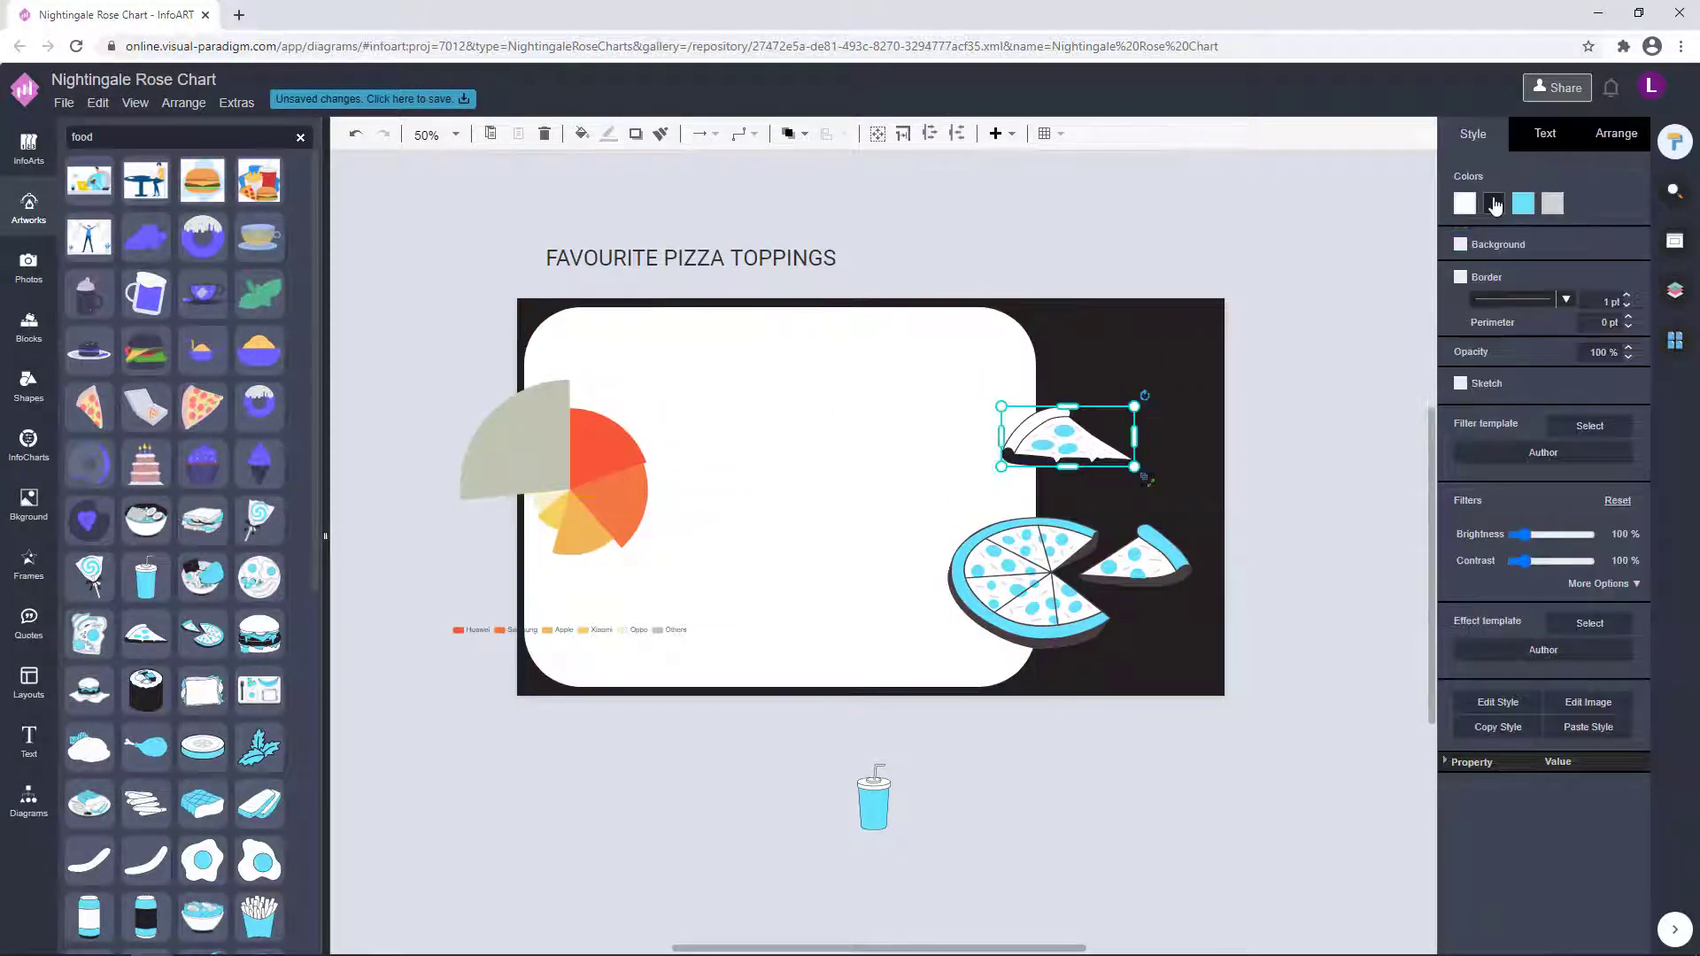
click(1494, 203)
click(1492, 380)
click(1636, 610)
Place the drink cup in the page's dark area and send it backward behind the large pizza.
drag(876, 819, 1066, 465)
click(1264, 385)
drag(1153, 419, 1164, 484)
click(790, 139)
click(819, 255)
Move the pizza slice to the left of the drink cup, above the large pizza.
click(1195, 486)
drag(1114, 428, 1108, 417)
click(1271, 445)
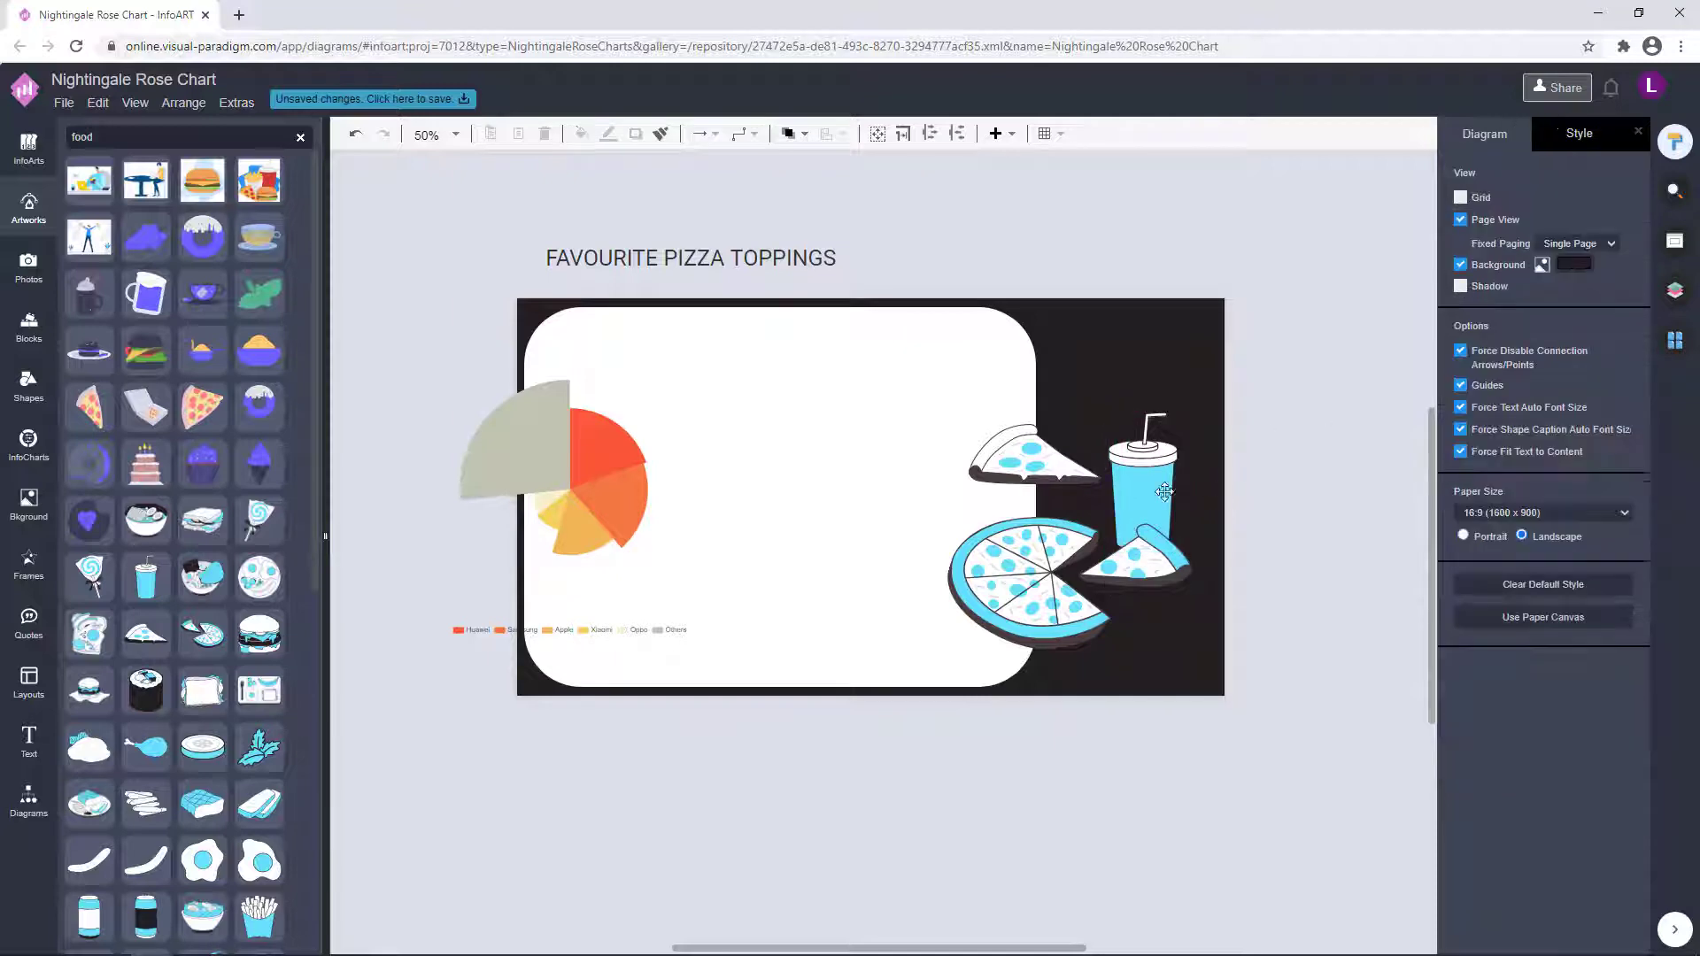
Try a mirrored layout with the food artworks on the left and the white rectangle and chart on the right.
drag(1148, 492, 584, 512)
click(1290, 470)
click(1078, 574)
shift+click(1150, 496)
shift+click(1037, 462)
click(930, 420)
drag(914, 475, 1093, 478)
click(1281, 415)
click(1159, 478)
click(1298, 508)
drag(636, 507, 1049, 509)
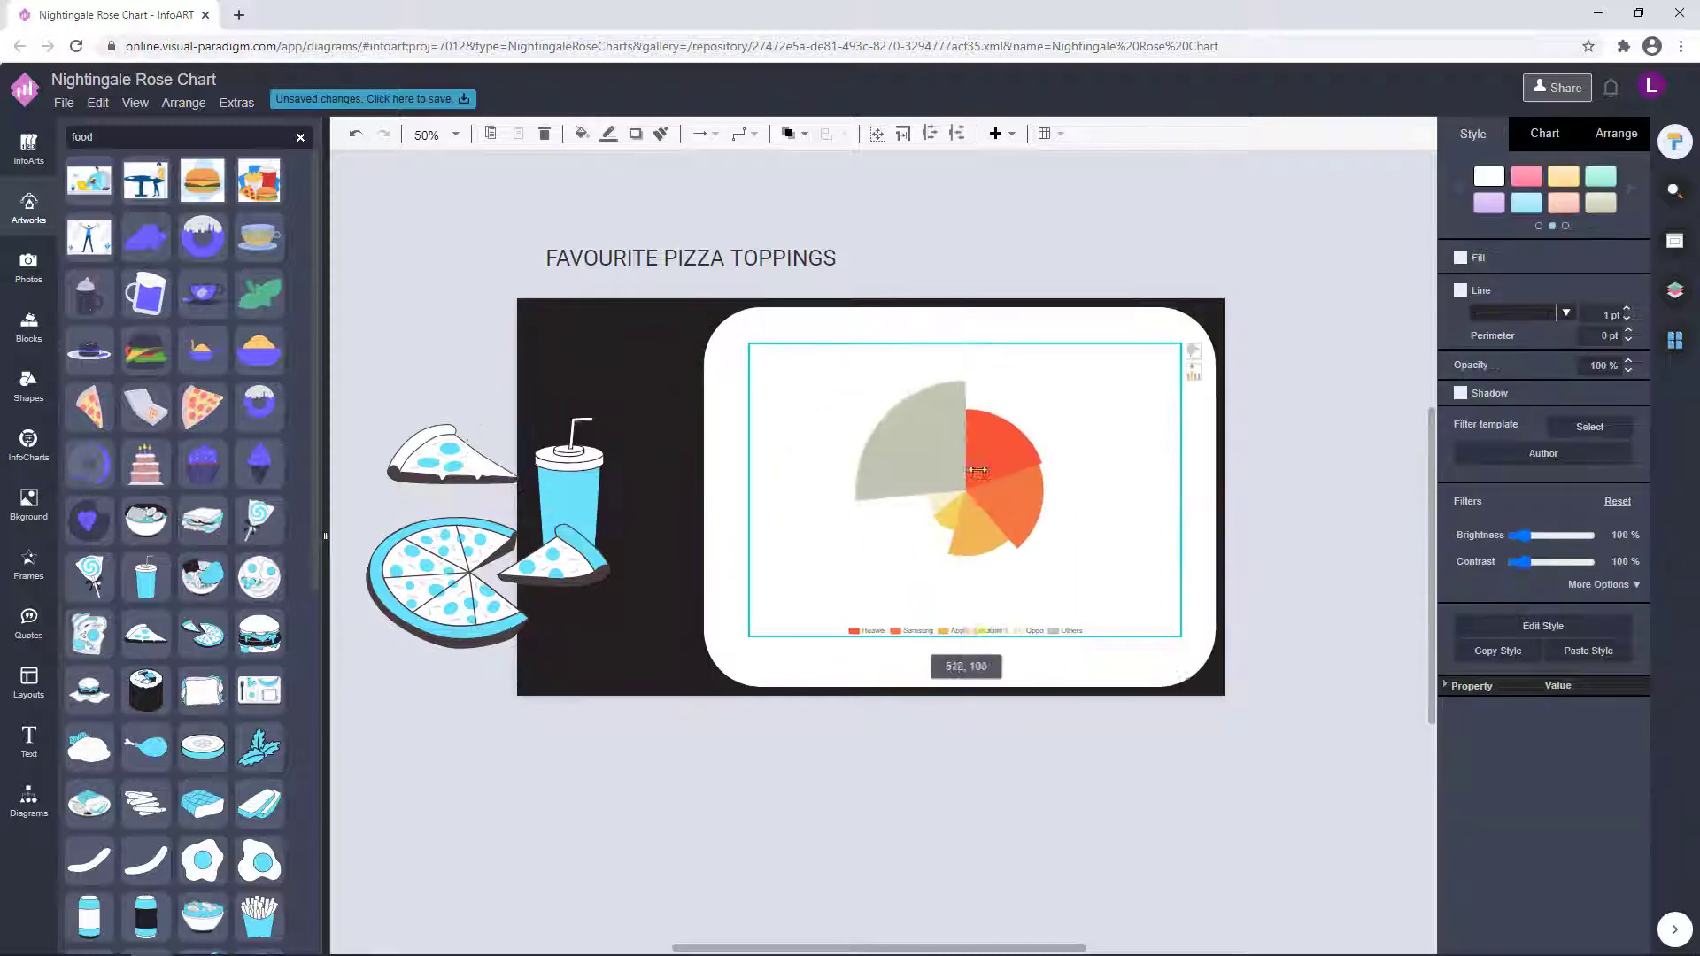
Try flipping the large pizza horizontally with its angle at 0° and moving it into the left dark area.
click(479, 588)
click(1616, 133)
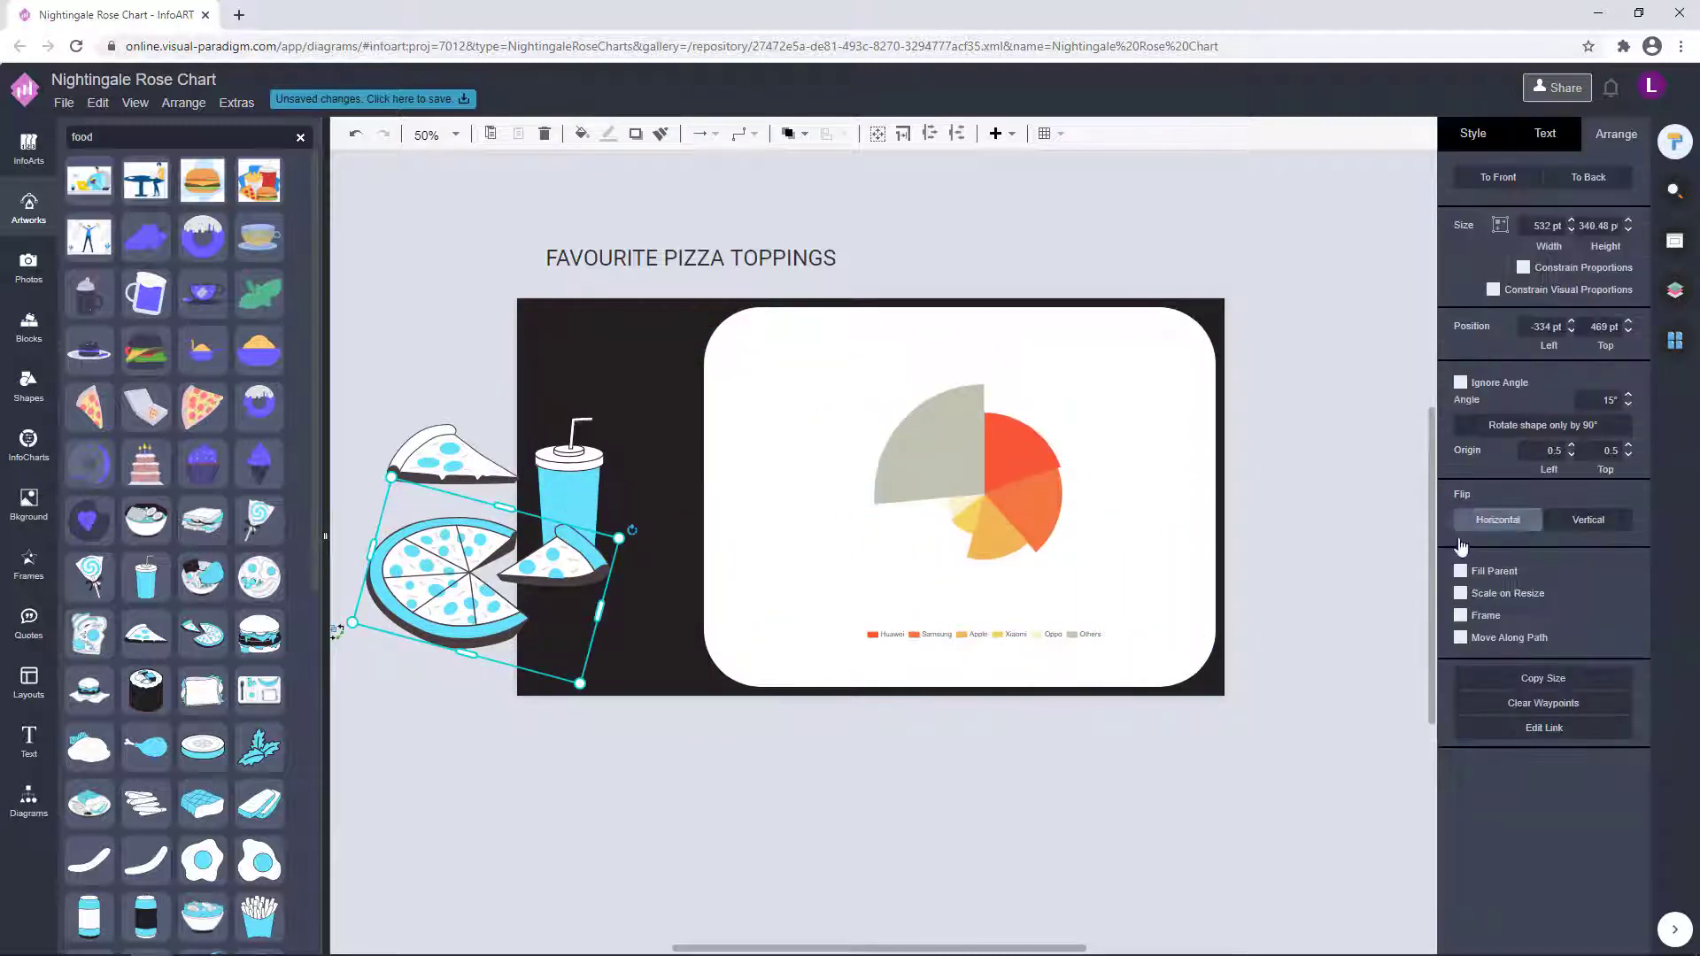
drag(620, 492, 797, 493)
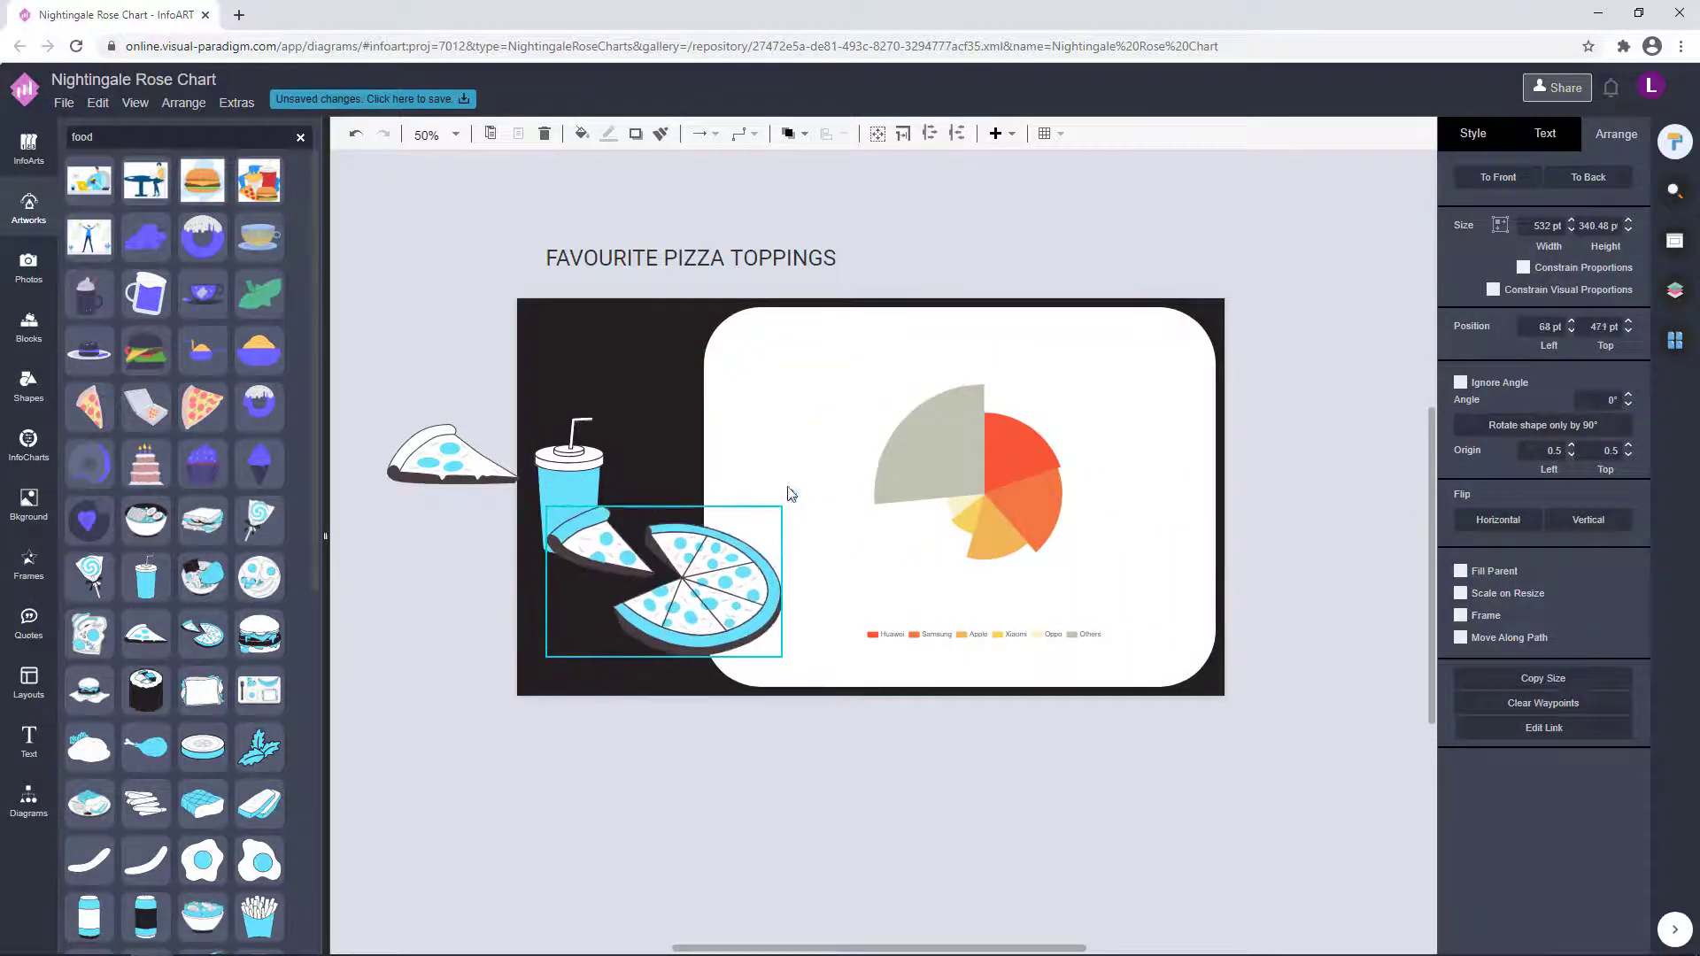
click(706, 703)
Undo the mirrored layout changes to the artworks, rectangle and chart.
key(ctrl+z)
key(ctrl+z)
key(ctrl+z)
key(ctrl+z)
key(ctrl+z)
key(ctrl+z)
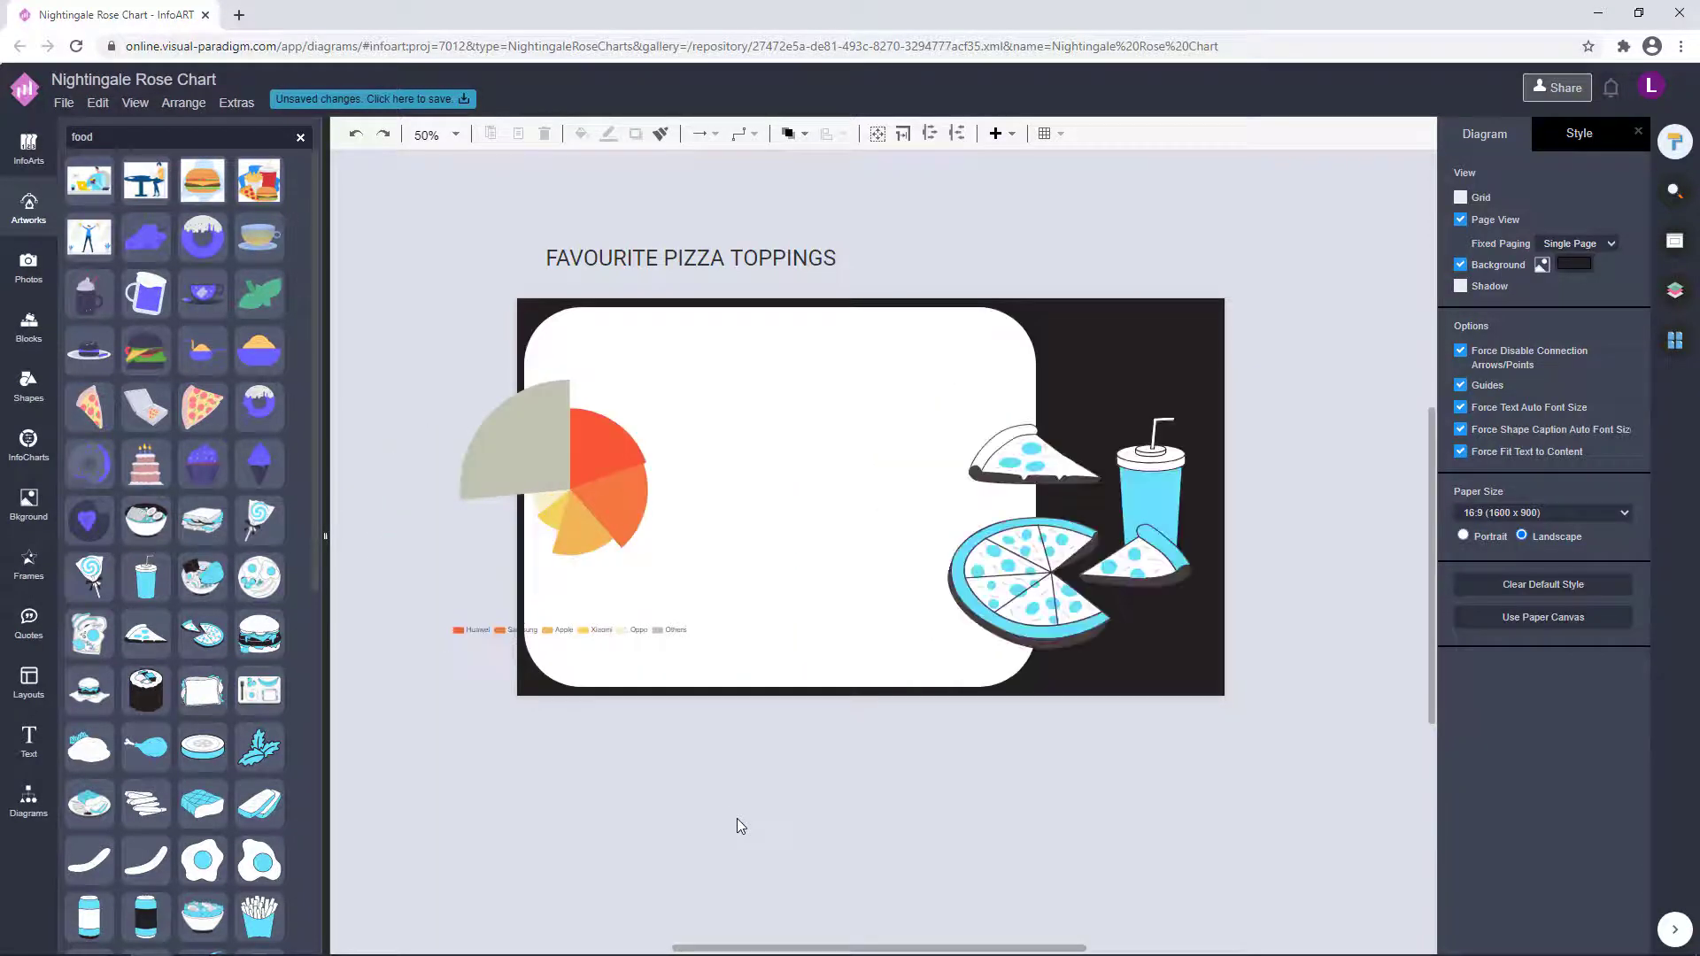
Move the large pizza and the drink cup slightly down together in the page's lower-right area.
click(1036, 580)
shift+click(1151, 492)
drag(1169, 476, 1176, 493)
click(1182, 459)
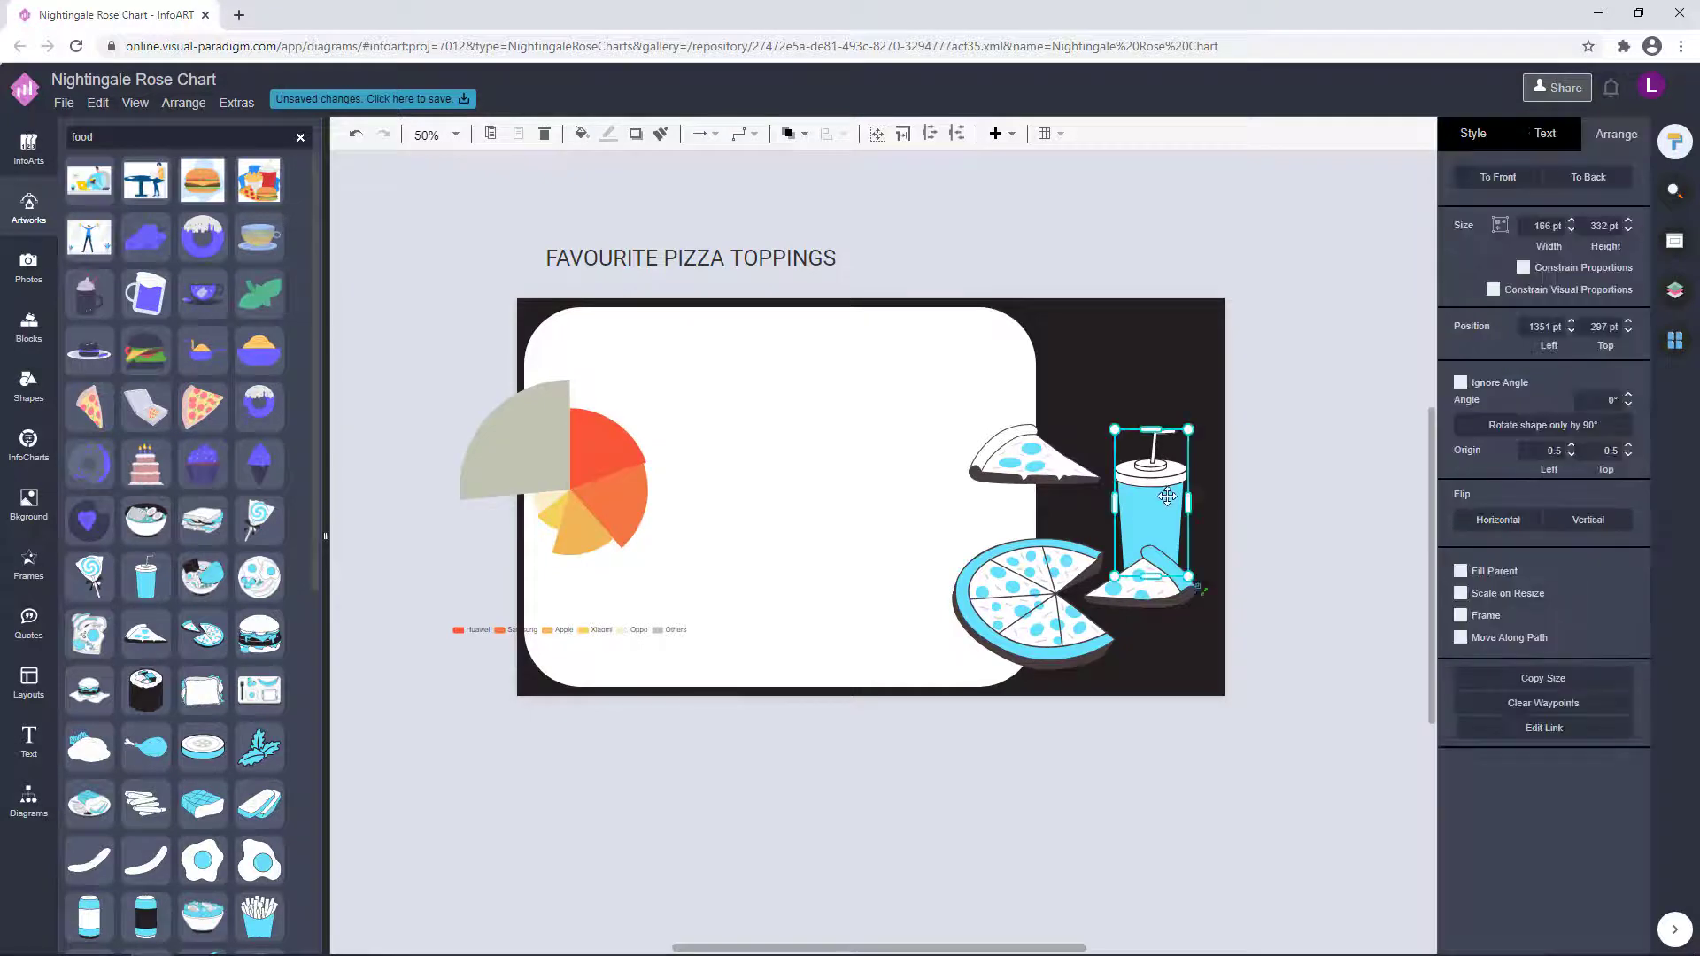
click(1301, 429)
click(1044, 636)
click(1231, 592)
click(1150, 502)
Move the pizza slice to the page's upper-right corner and flip it horizontally.
drag(1057, 481, 996, 458)
drag(940, 439, 1235, 298)
click(1499, 520)
click(1297, 576)
click(1185, 492)
click(1320, 431)
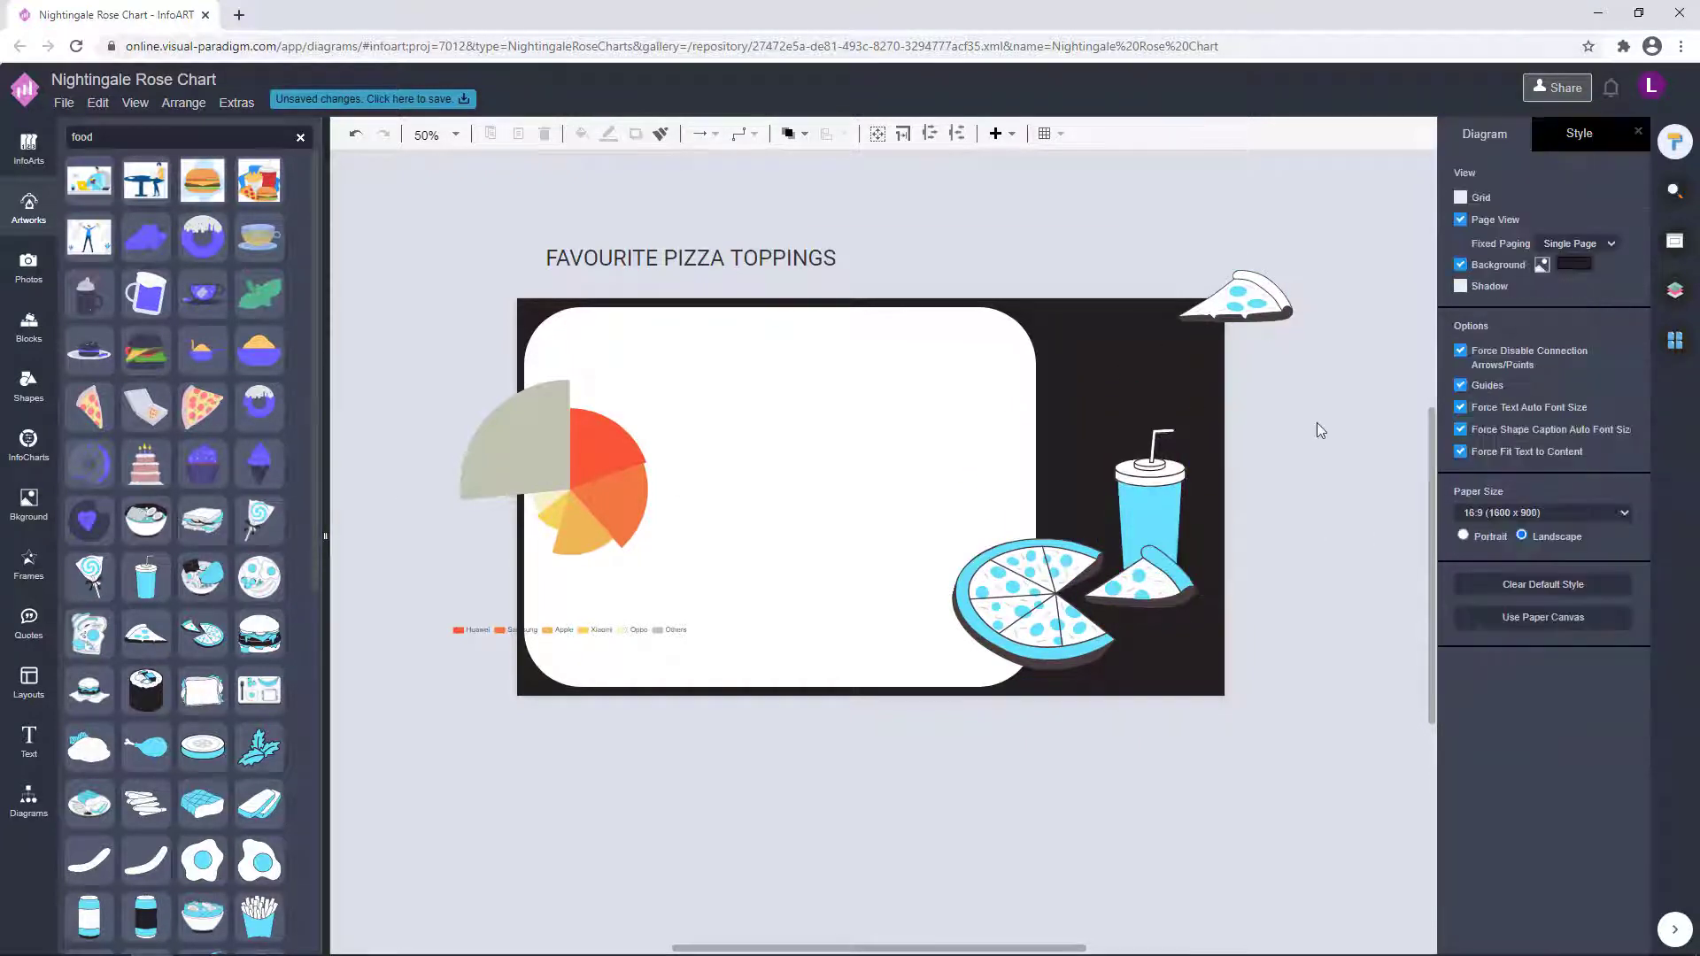
Move the rose chart above the page and duplicate the white rounded rectangle as an unfilled shape with a line.
drag(553, 508, 1034, 250)
click(801, 523)
key(ctrl+c)
key(ctrl+v)
click(1474, 134)
click(1461, 312)
click(1461, 258)
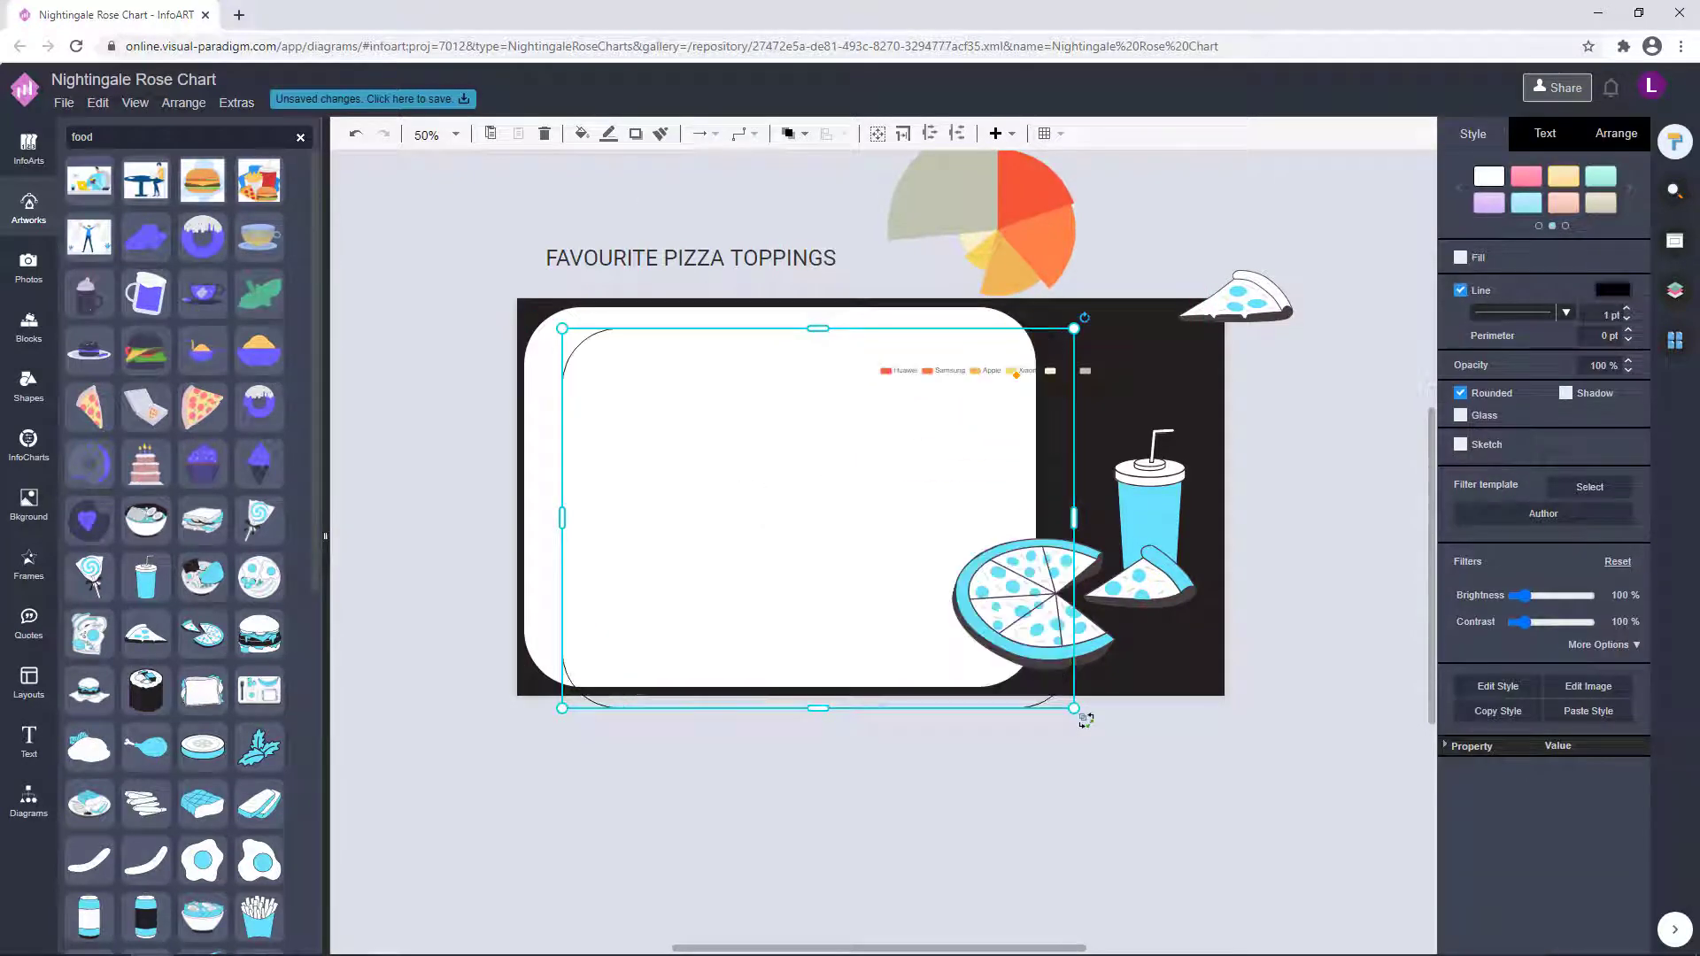
Give the duplicated rectangle's outline a dark colour and a 3 pt line width.
click(1613, 291)
click(1640, 695)
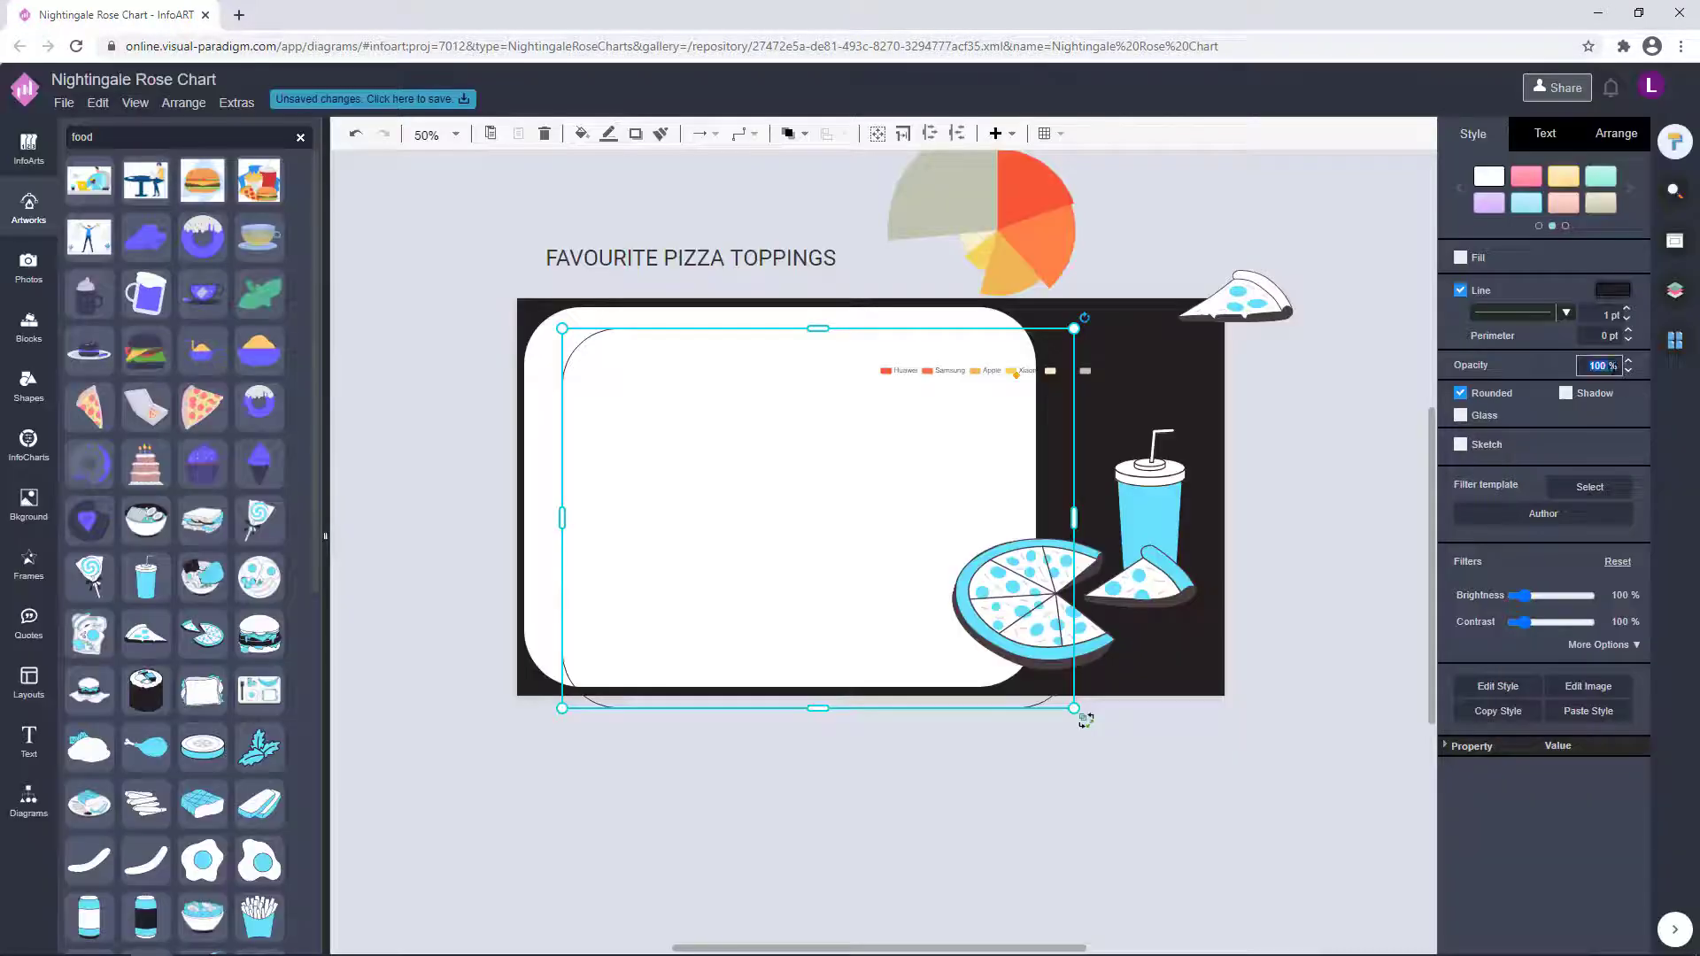
click(1222, 676)
click(883, 481)
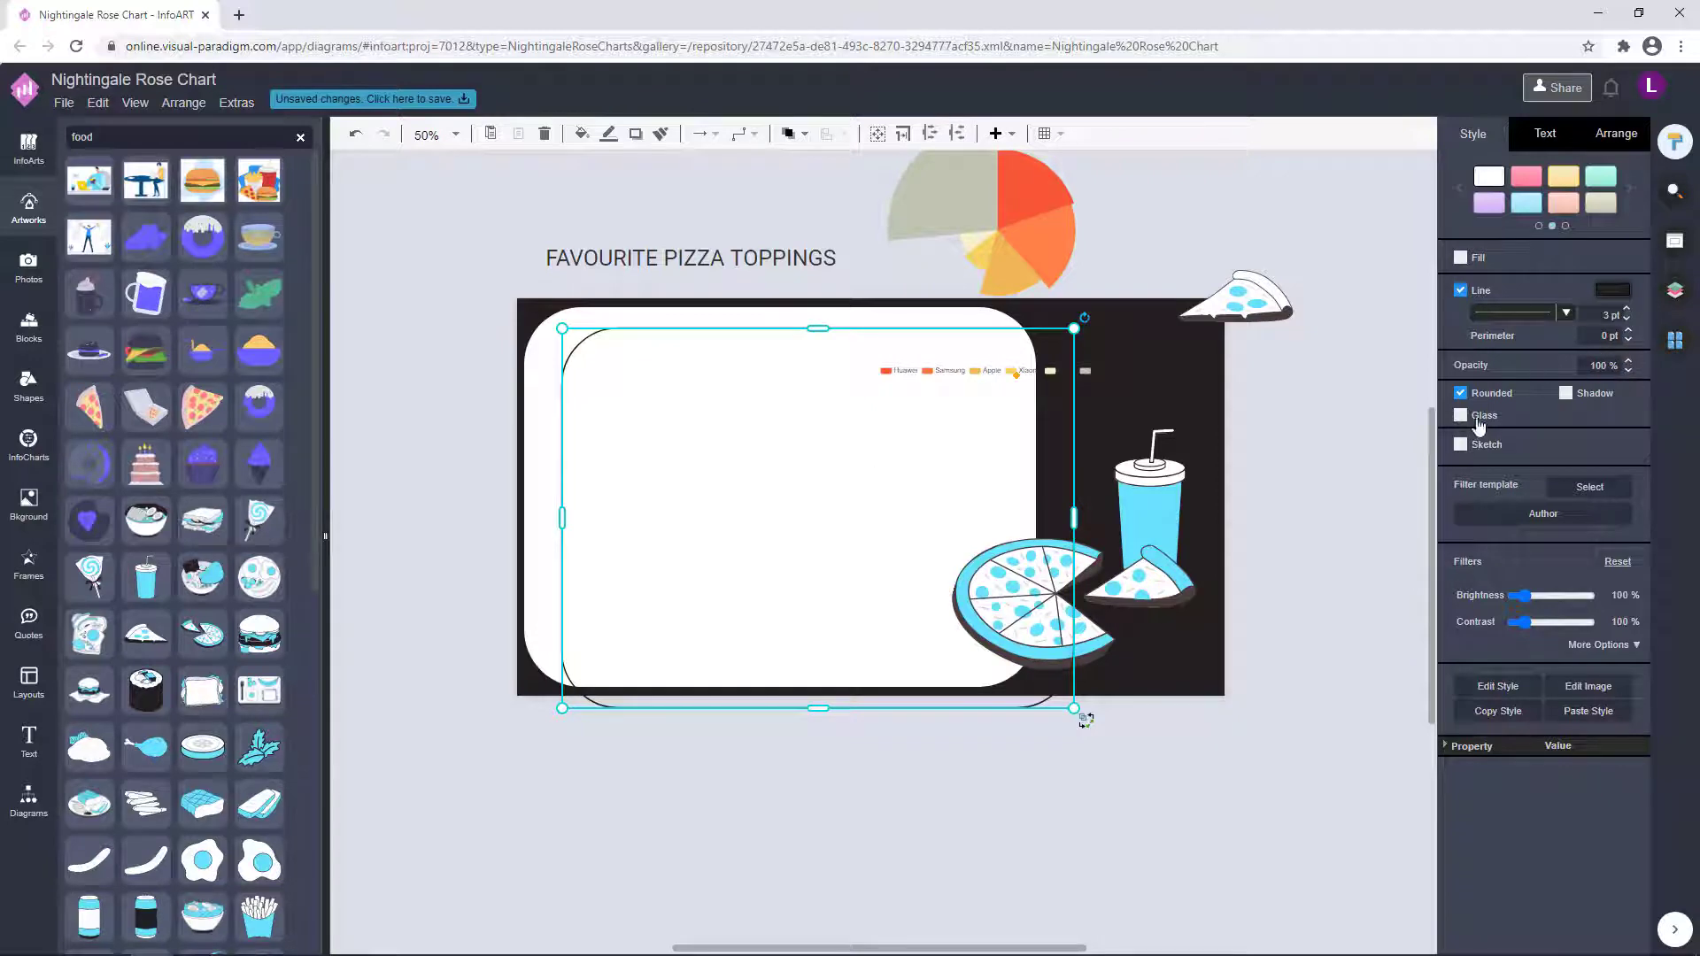
Copy the blue 68E1FD from the pizza slice and apply it as the duplicated rectangle's line colour.
click(1614, 291)
click(1571, 696)
click(1329, 496)
click(1240, 301)
click(1523, 203)
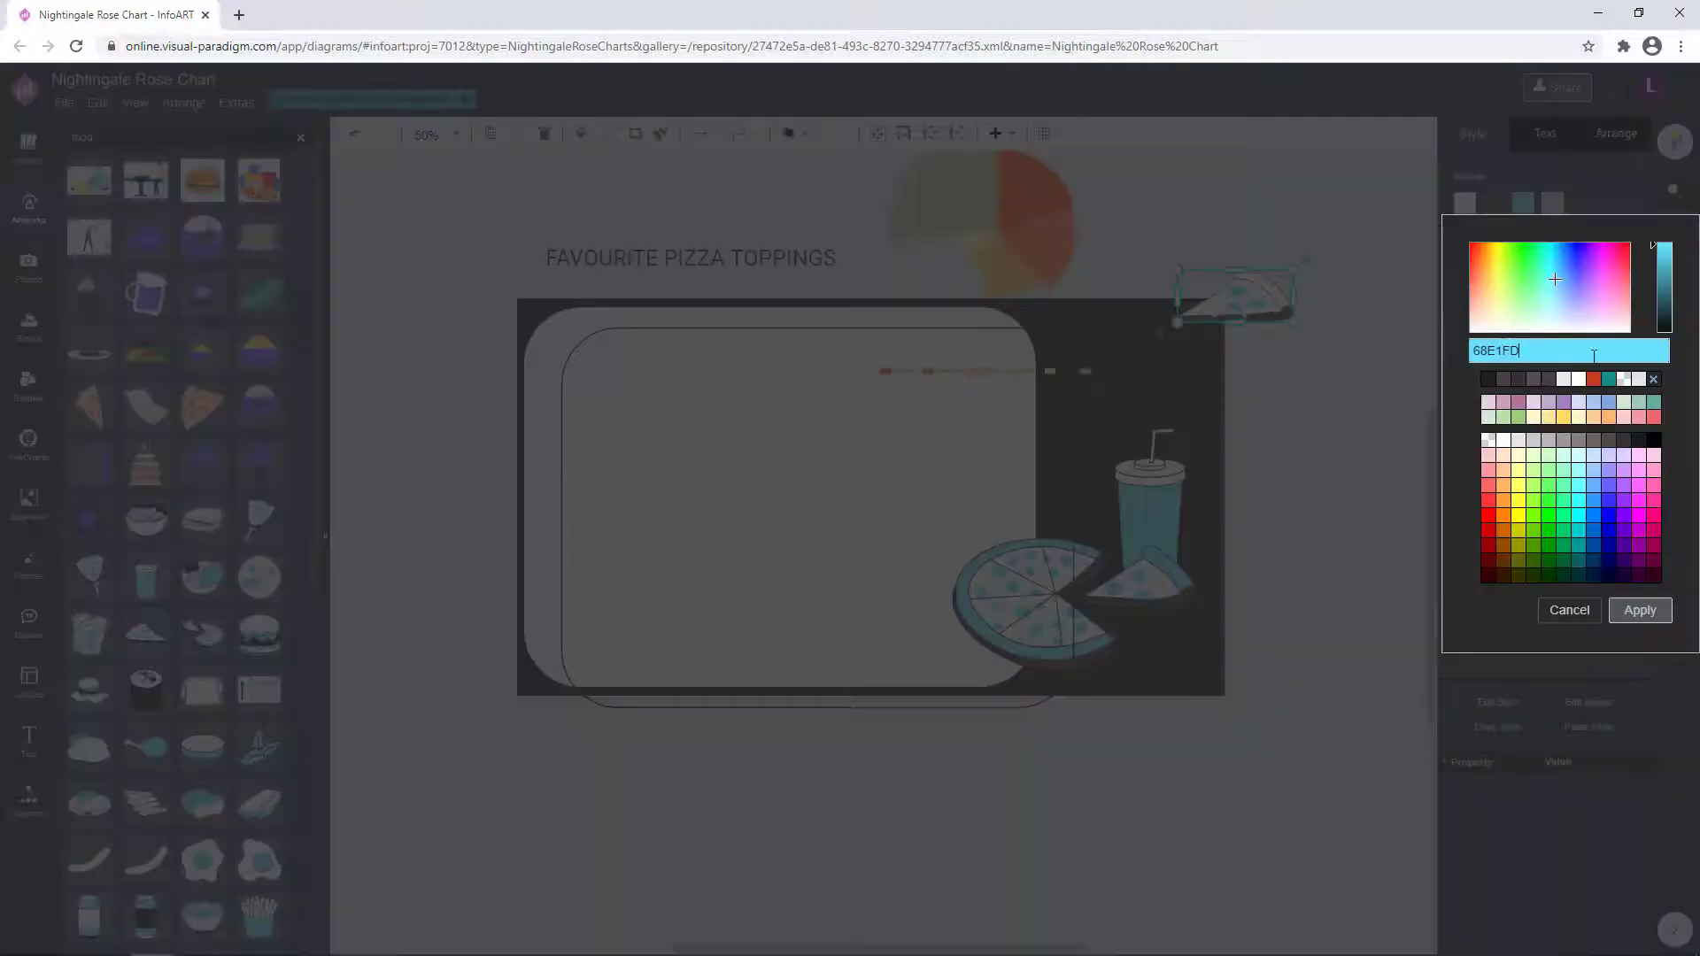
click(1561, 609)
click(882, 481)
click(1613, 290)
key(ctrl+v)
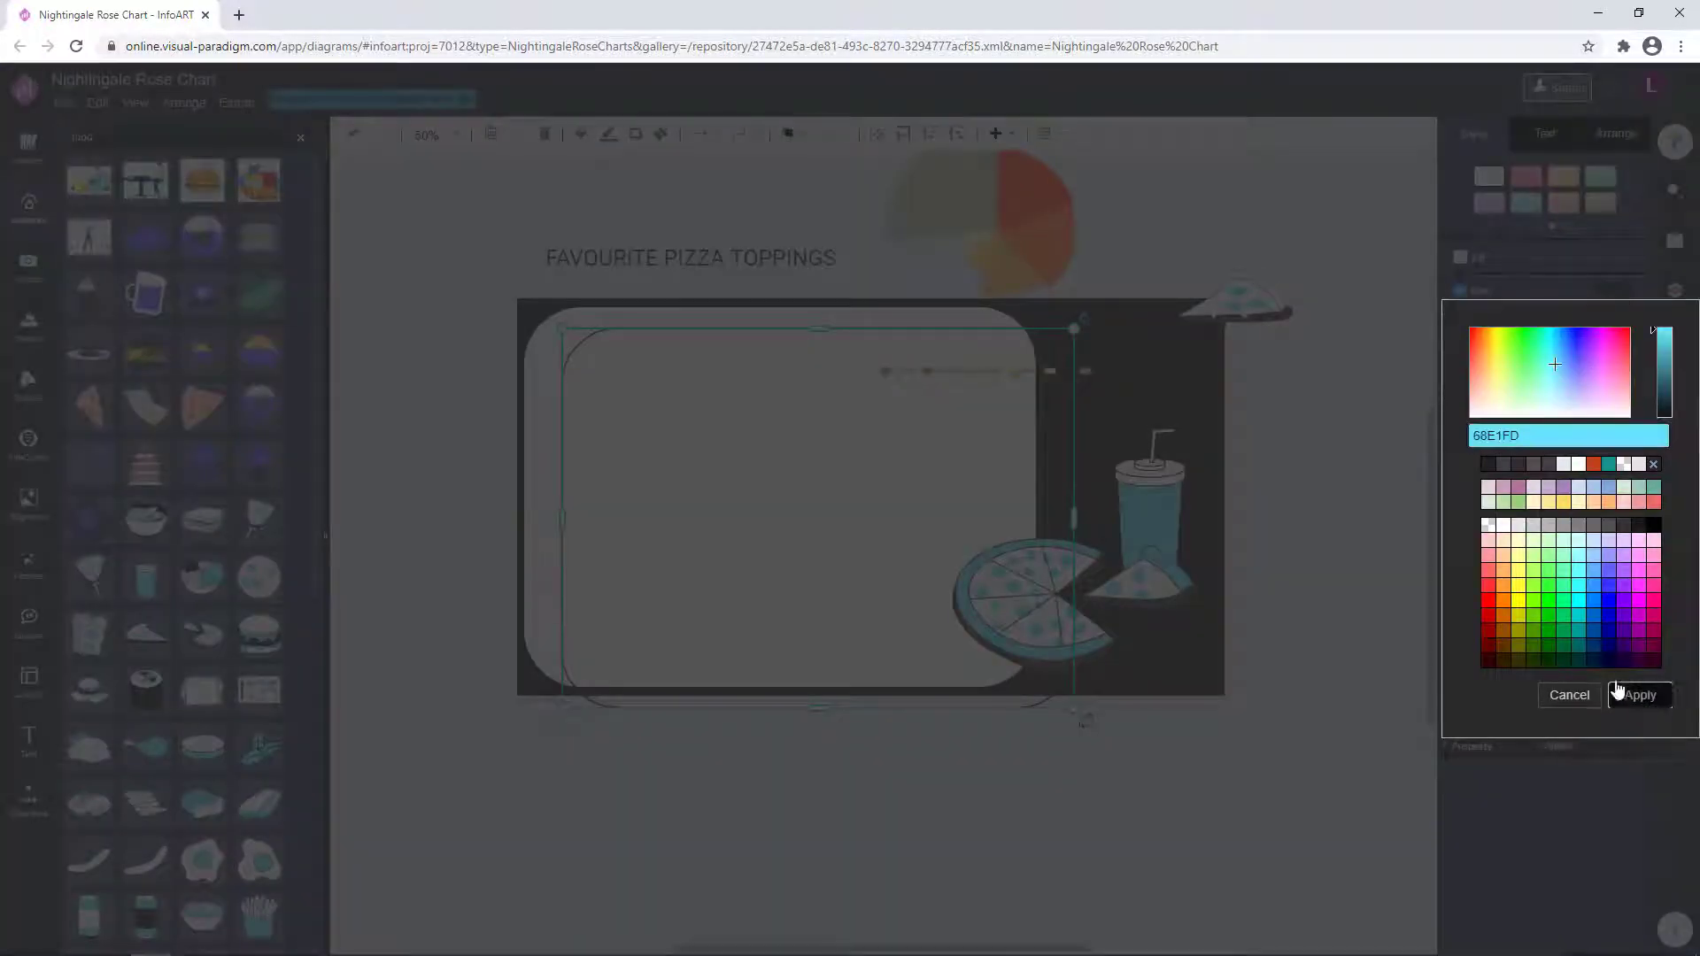
click(1623, 695)
Position the blue outline slightly offset over the white rectangle and set its line width to 5 pt.
drag(807, 502, 782, 477)
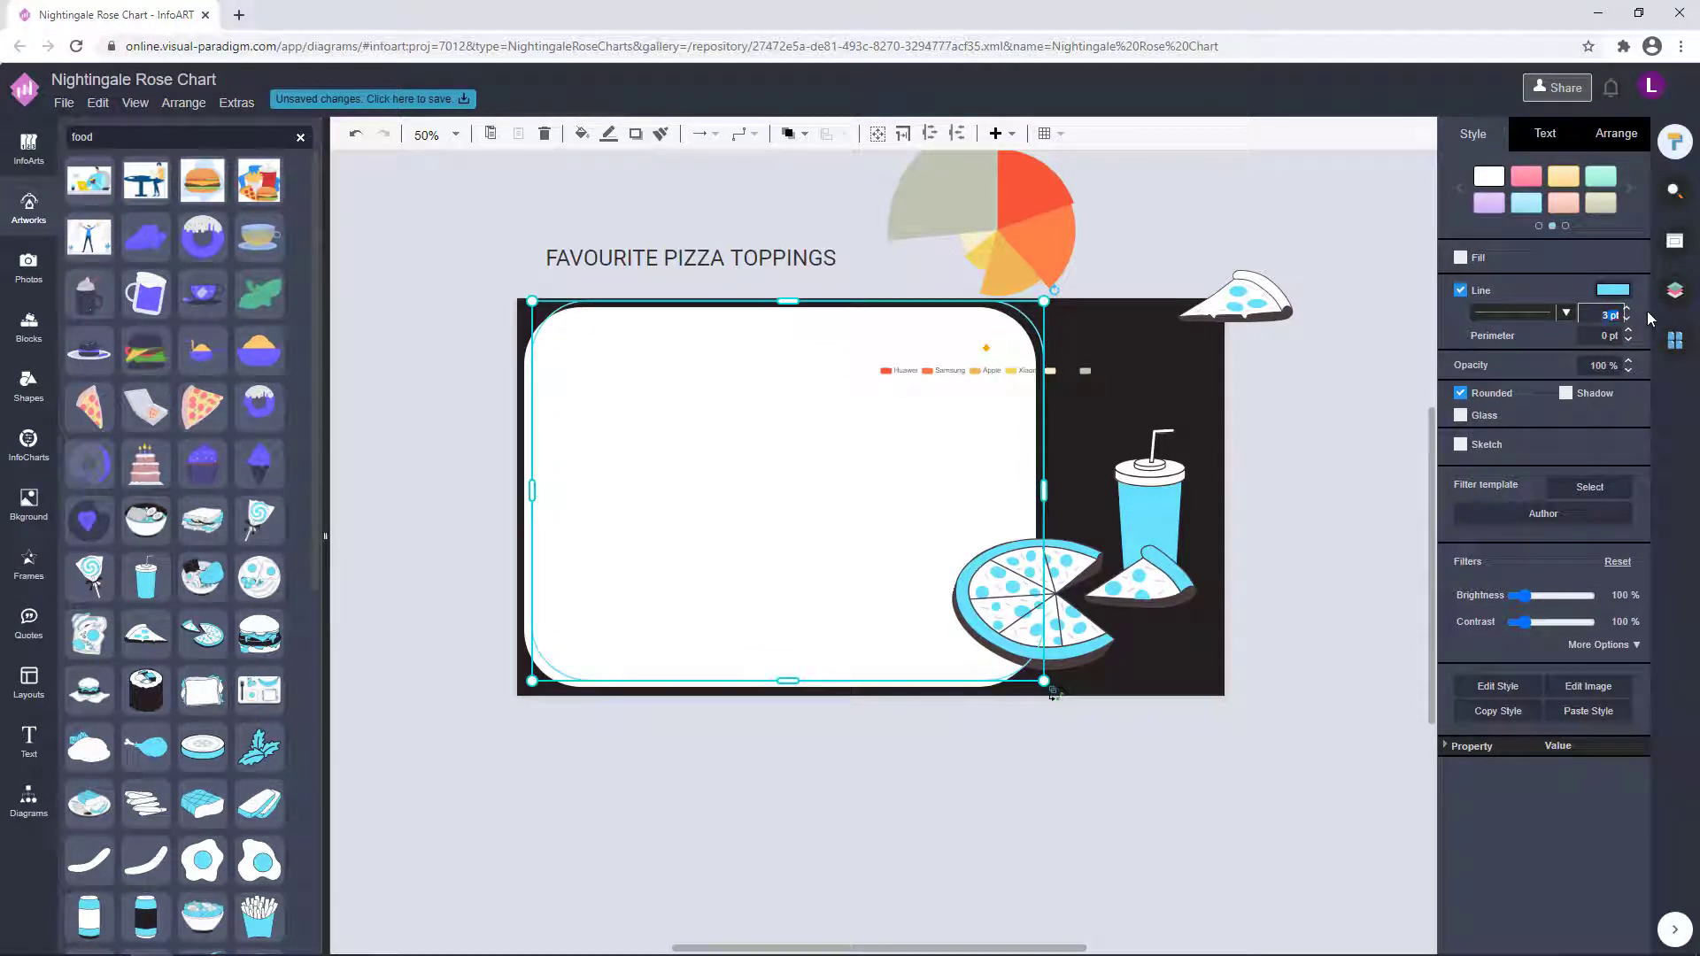
click(1317, 610)
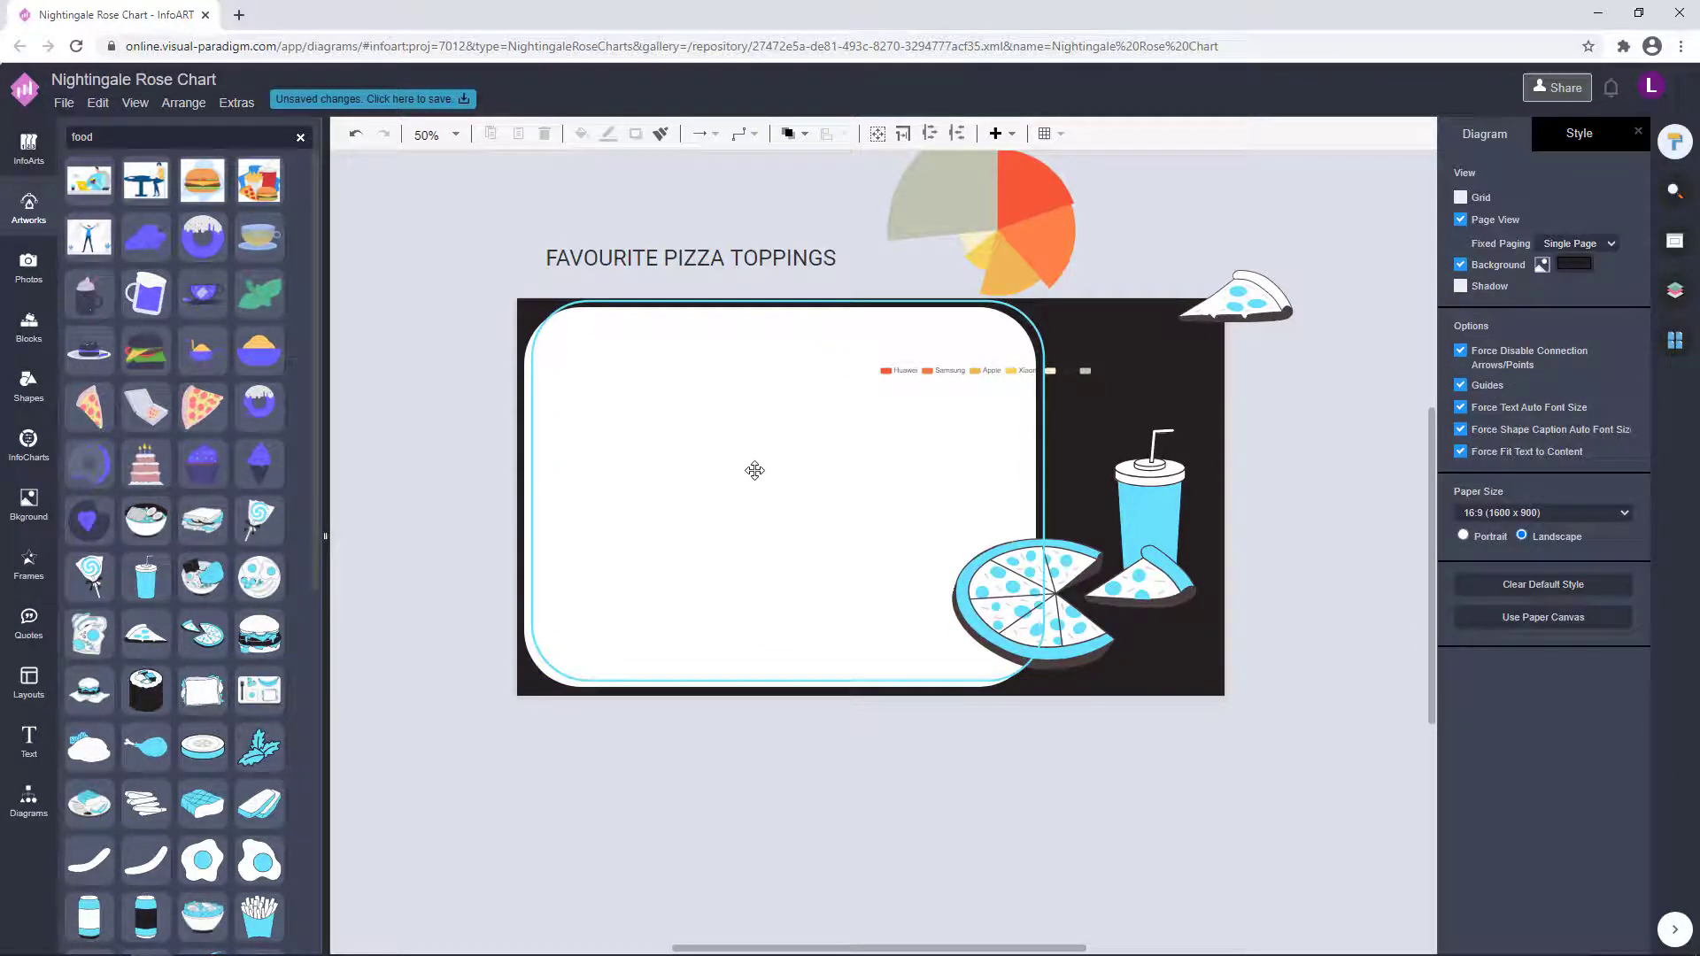
Shrink the white rectangle and its blue outline together and nudge them to sit evenly inside the page.
click(553, 474)
mouse_move(1044, 301)
mouse_down()
mouse_move(1008, 338)
mouse_move(1023, 316)
mouse_up()
key(ctrl+z)
shift+click(576, 687)
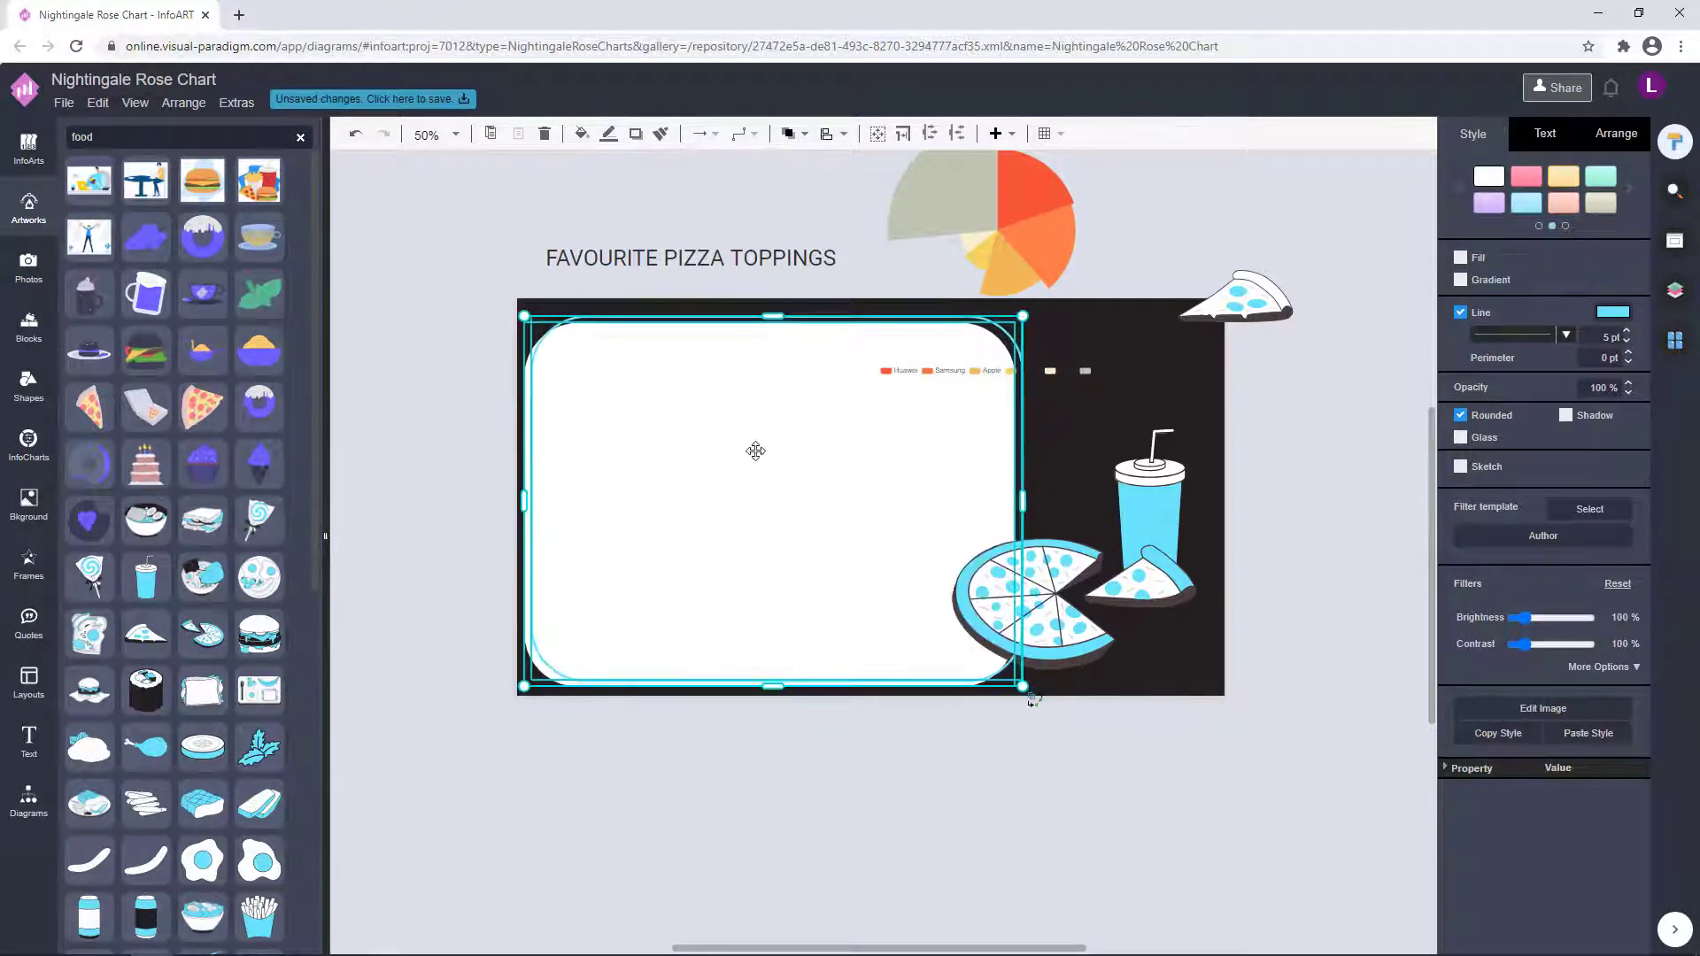
drag(756, 452, 760, 447)
click(782, 742)
Bring the large pizza and drink cup to the front, over the blue outline.
click(978, 511)
click(803, 134)
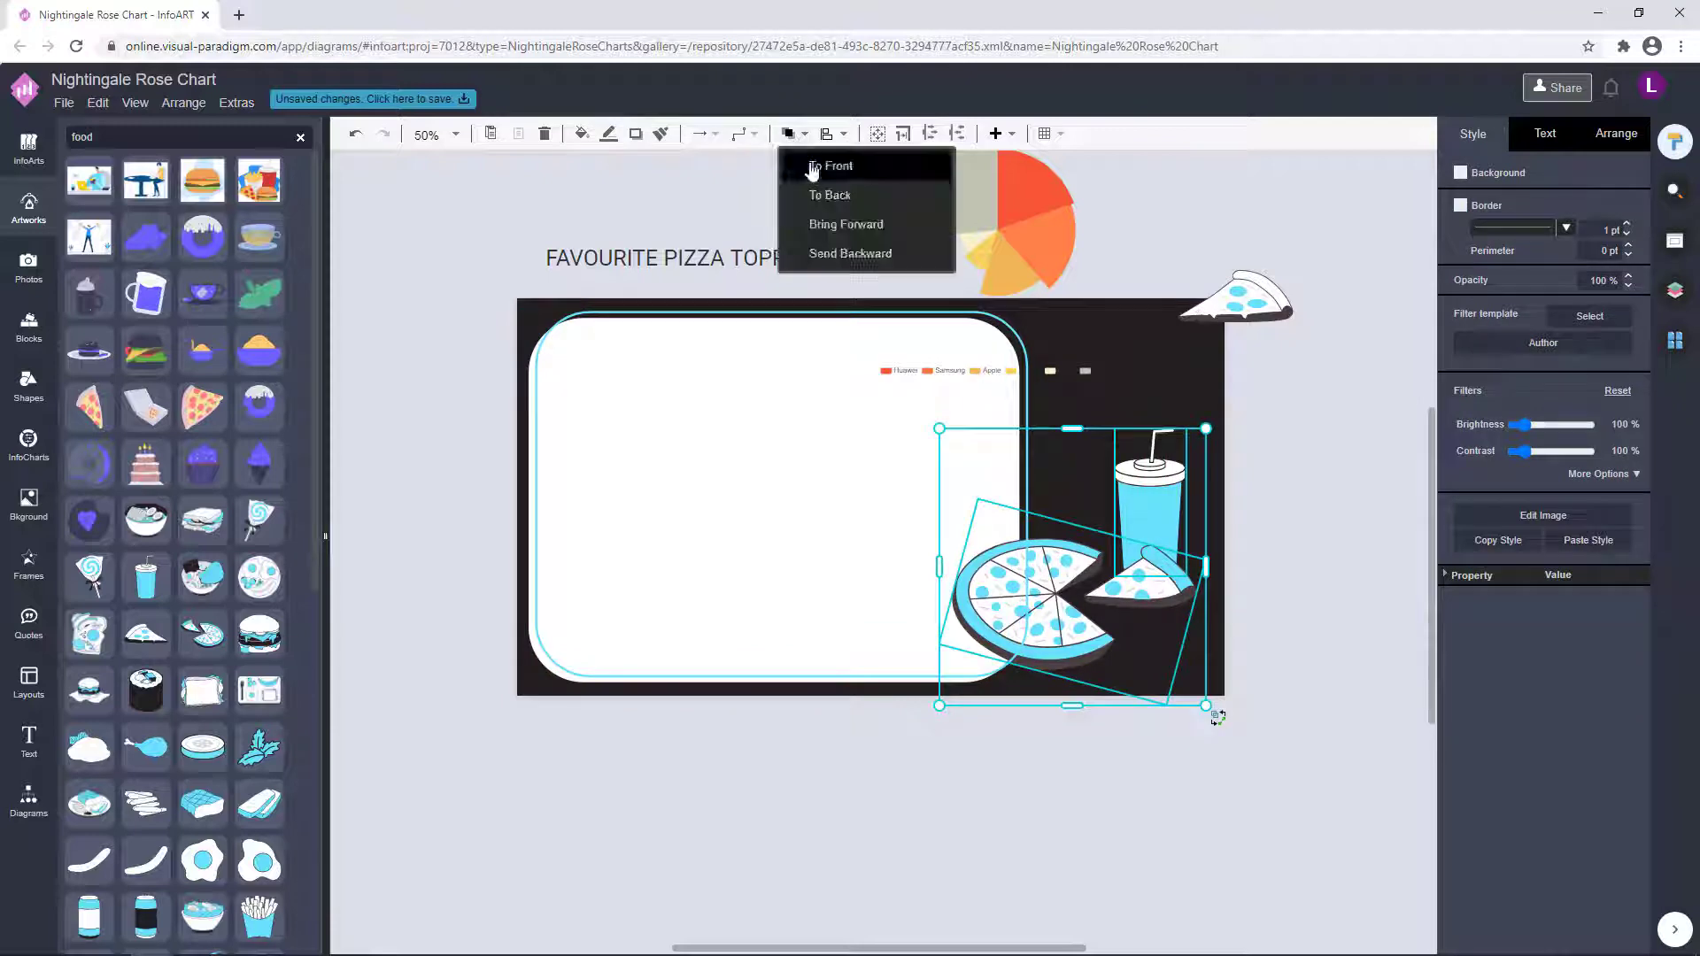
click(1373, 687)
click(1165, 592)
click(942, 475)
click(705, 314)
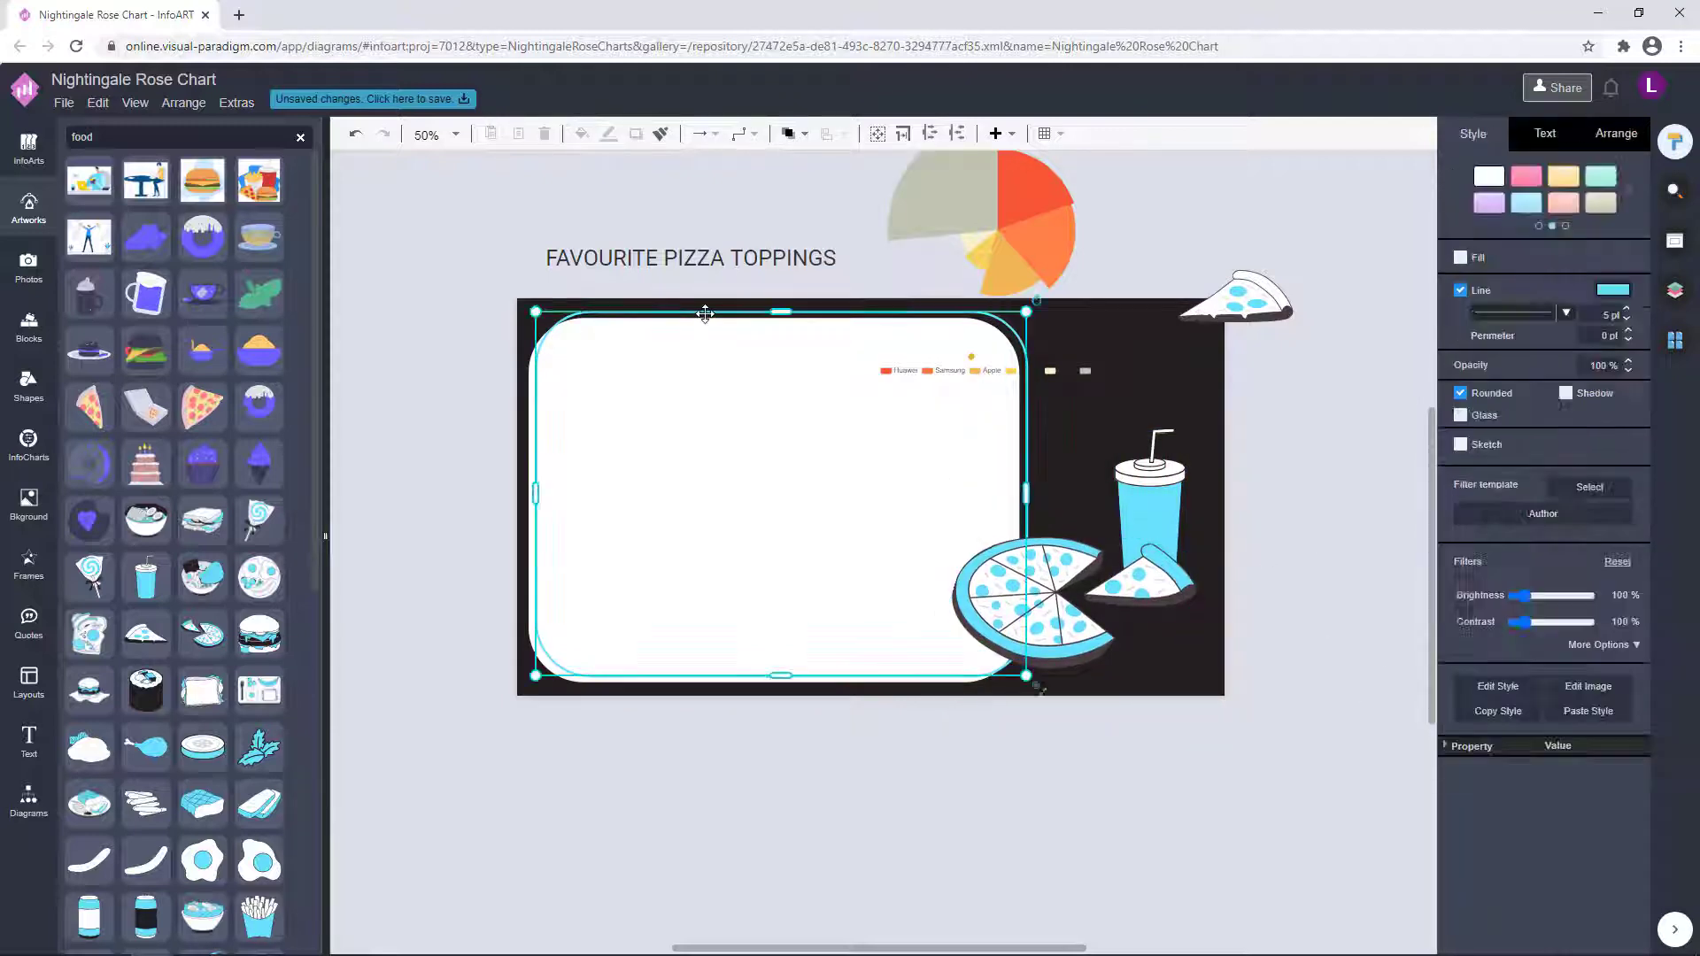
click(753, 774)
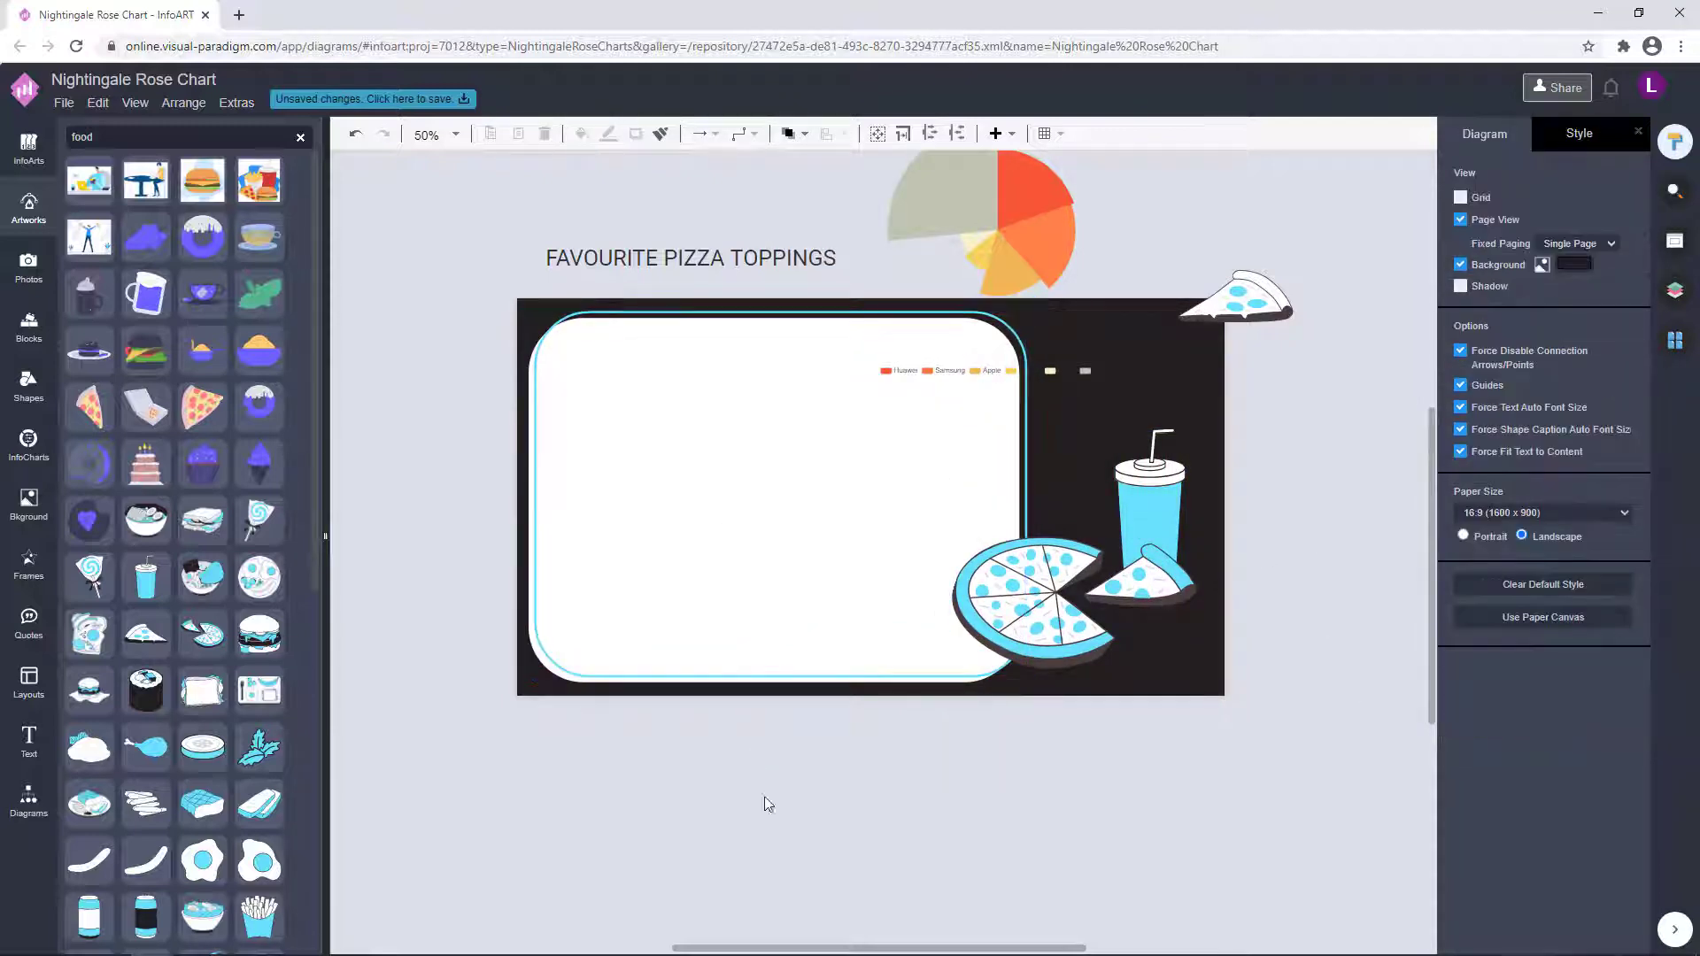
Move the rose chart below the page's centre and place the title near the upper edge of the white panel.
click(885, 675)
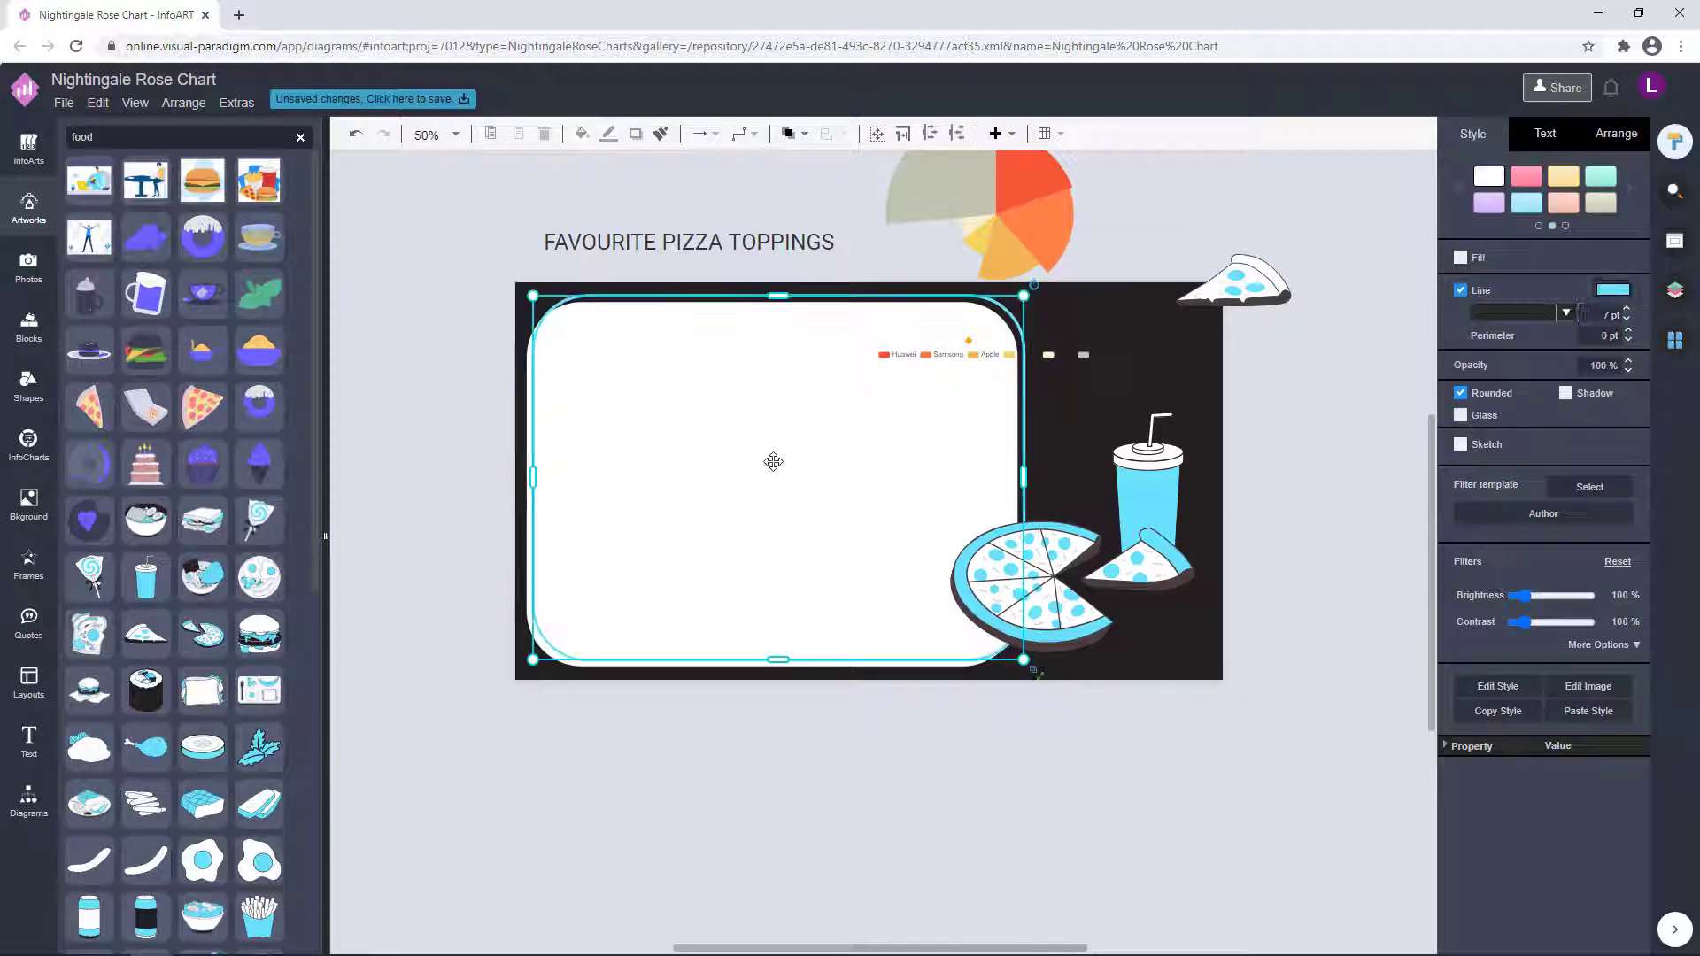
click(1370, 526)
drag(1041, 248, 751, 737)
drag(819, 251, 839, 356)
Set the title's font to Hammersmith One and its font colour to 231F20.
click(1548, 135)
click(1532, 195)
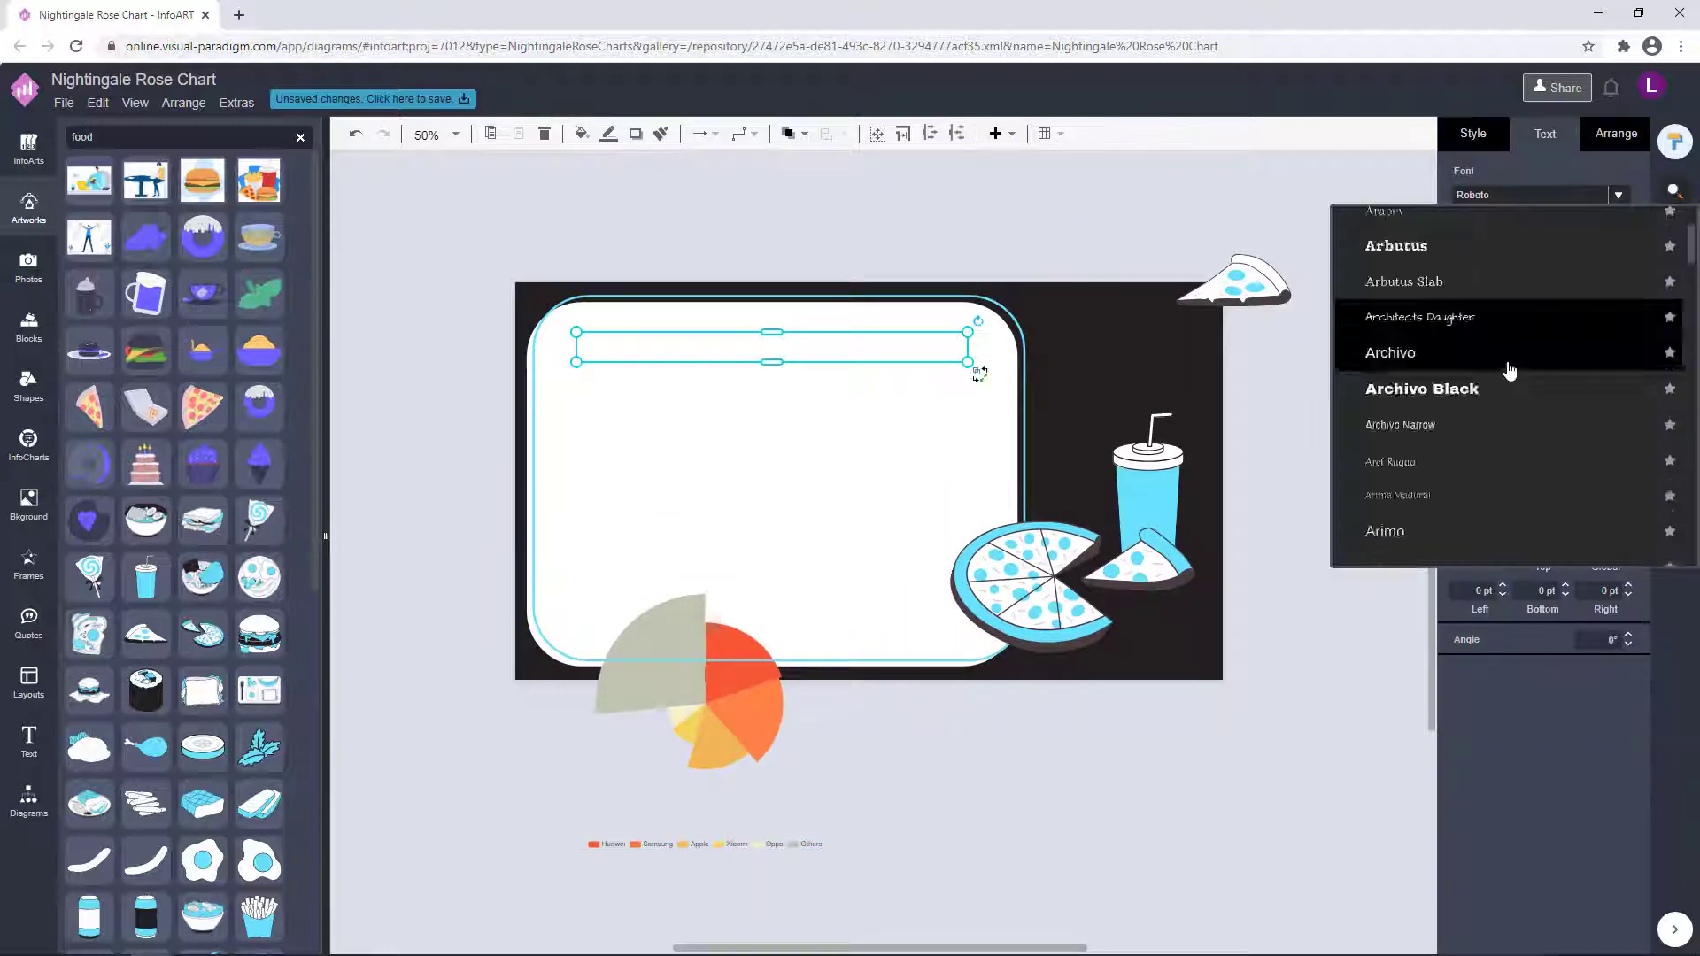
scroll(1496, 372, down, 5)
scroll(1484, 390, down, 10)
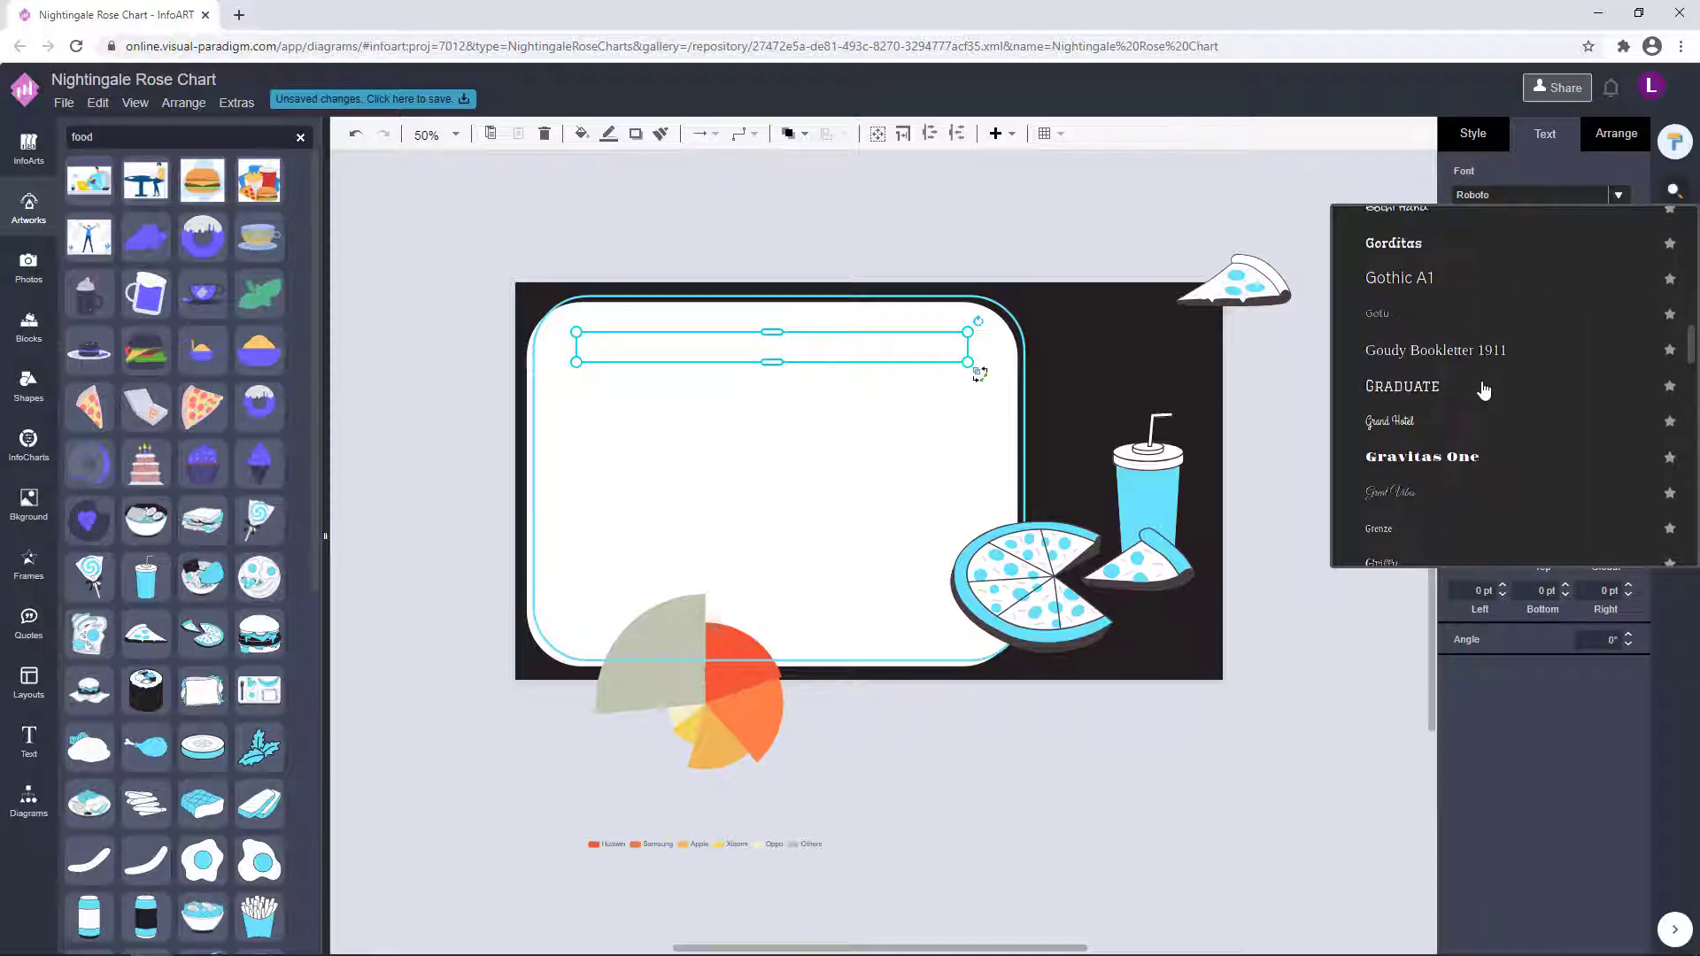
click(1467, 474)
click(1618, 338)
click(1514, 505)
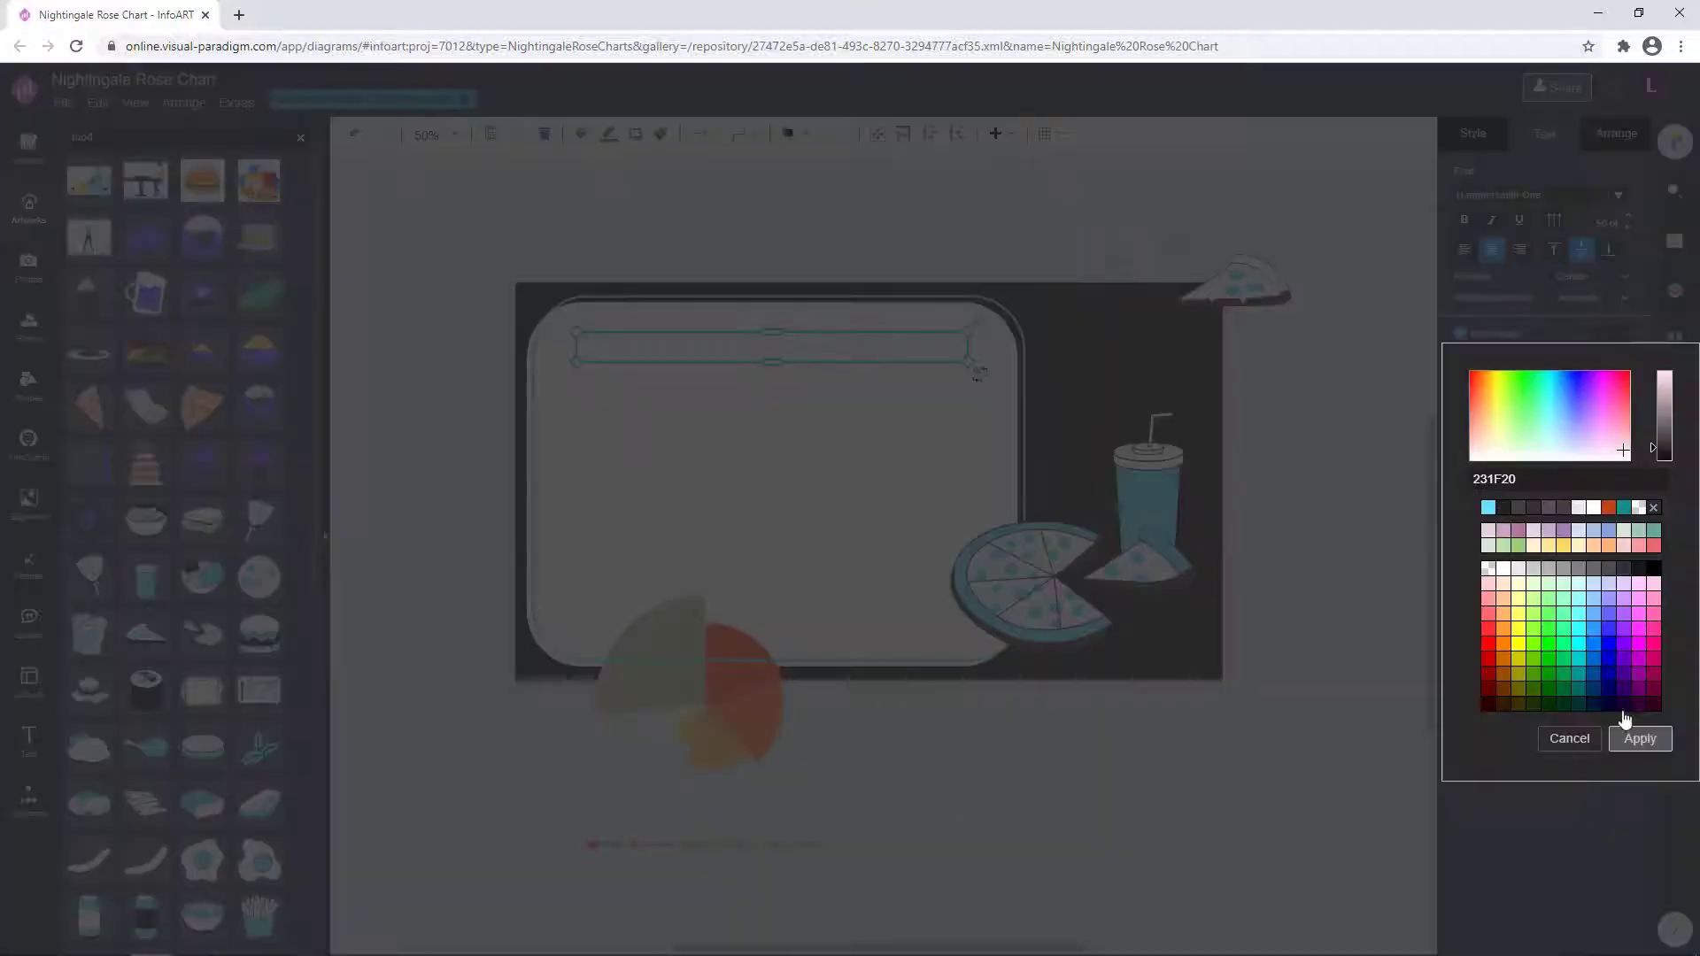
click(1638, 737)
click(987, 402)
click(951, 214)
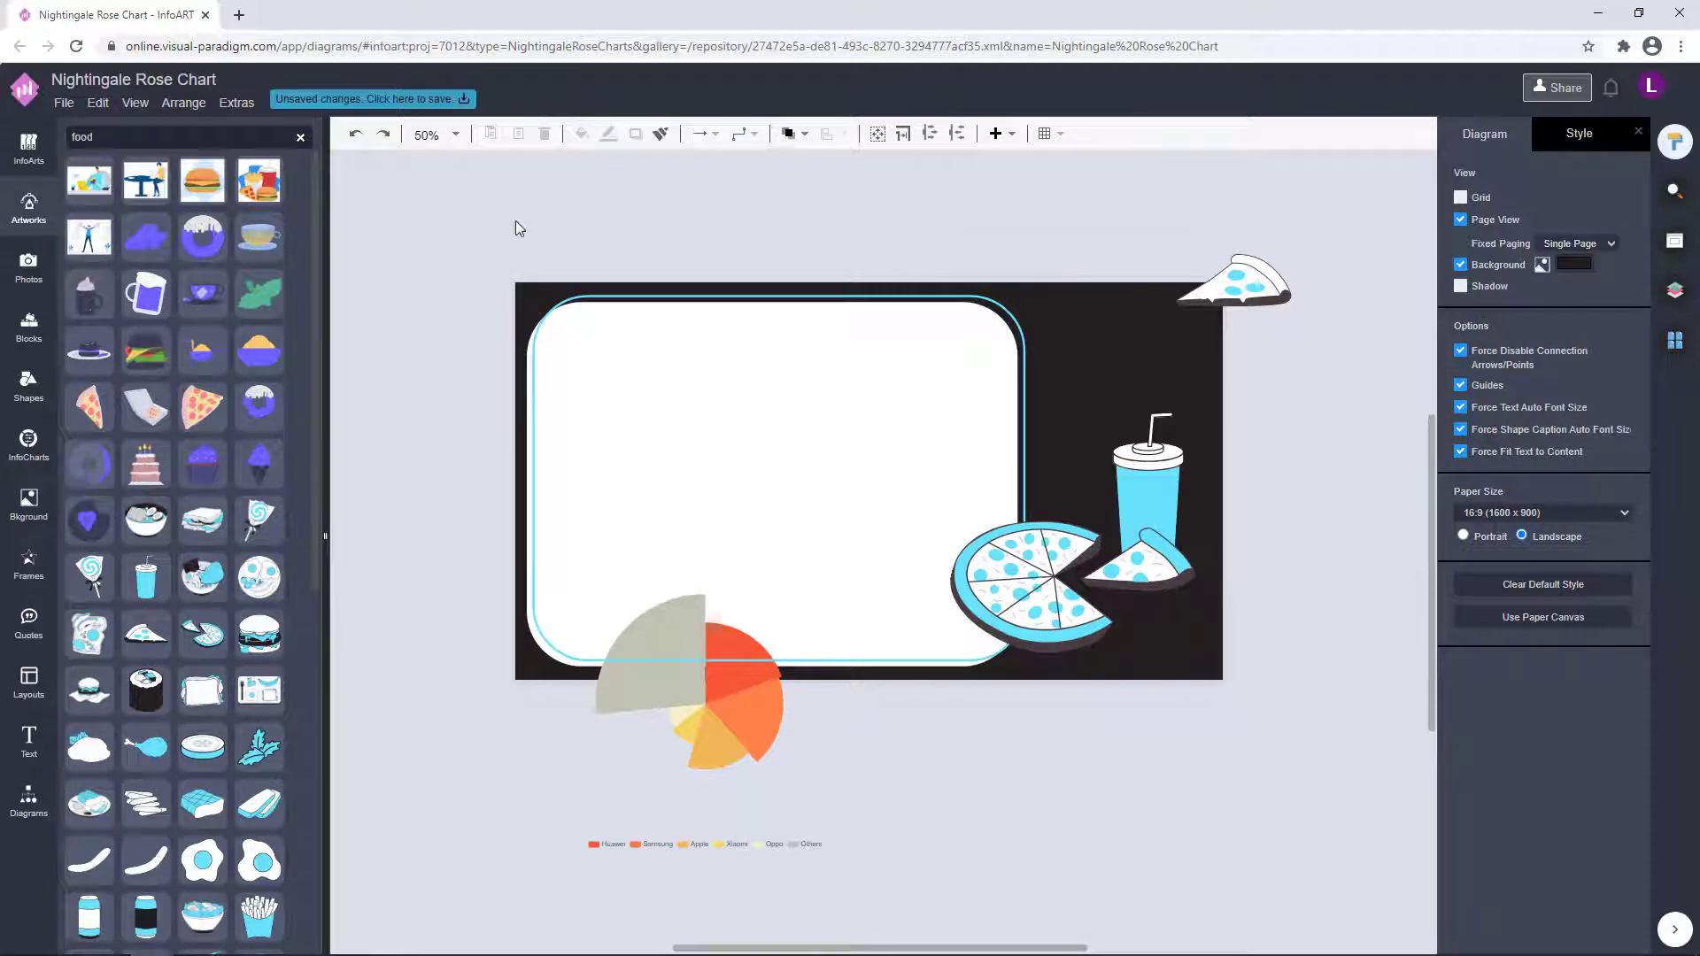
Bring the title to the front of the white panel and make its text box taller.
drag(514, 215, 1108, 423)
click(791, 134)
click(813, 161)
click(852, 364)
drag(772, 361, 772, 383)
click(1006, 231)
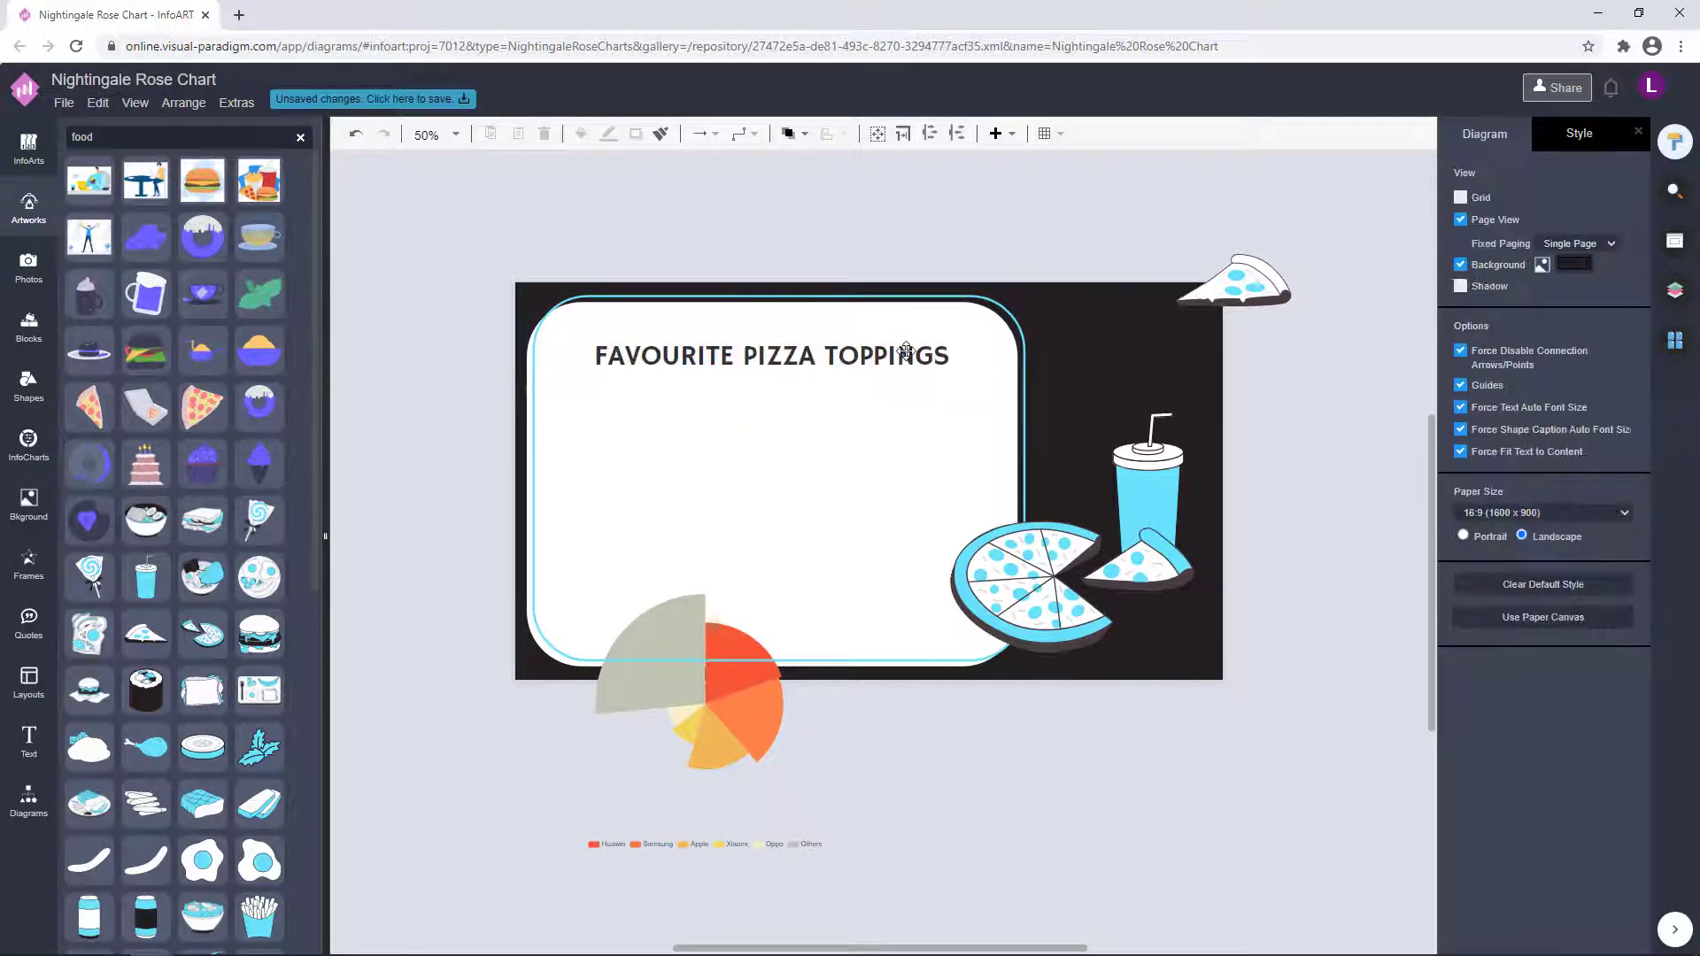
Shrink the title to about 51.6 pt and position it in the upper part of the white panel.
click(904, 353)
drag(969, 330, 934, 337)
drag(883, 350, 911, 323)
click(942, 251)
drag(815, 359, 832, 387)
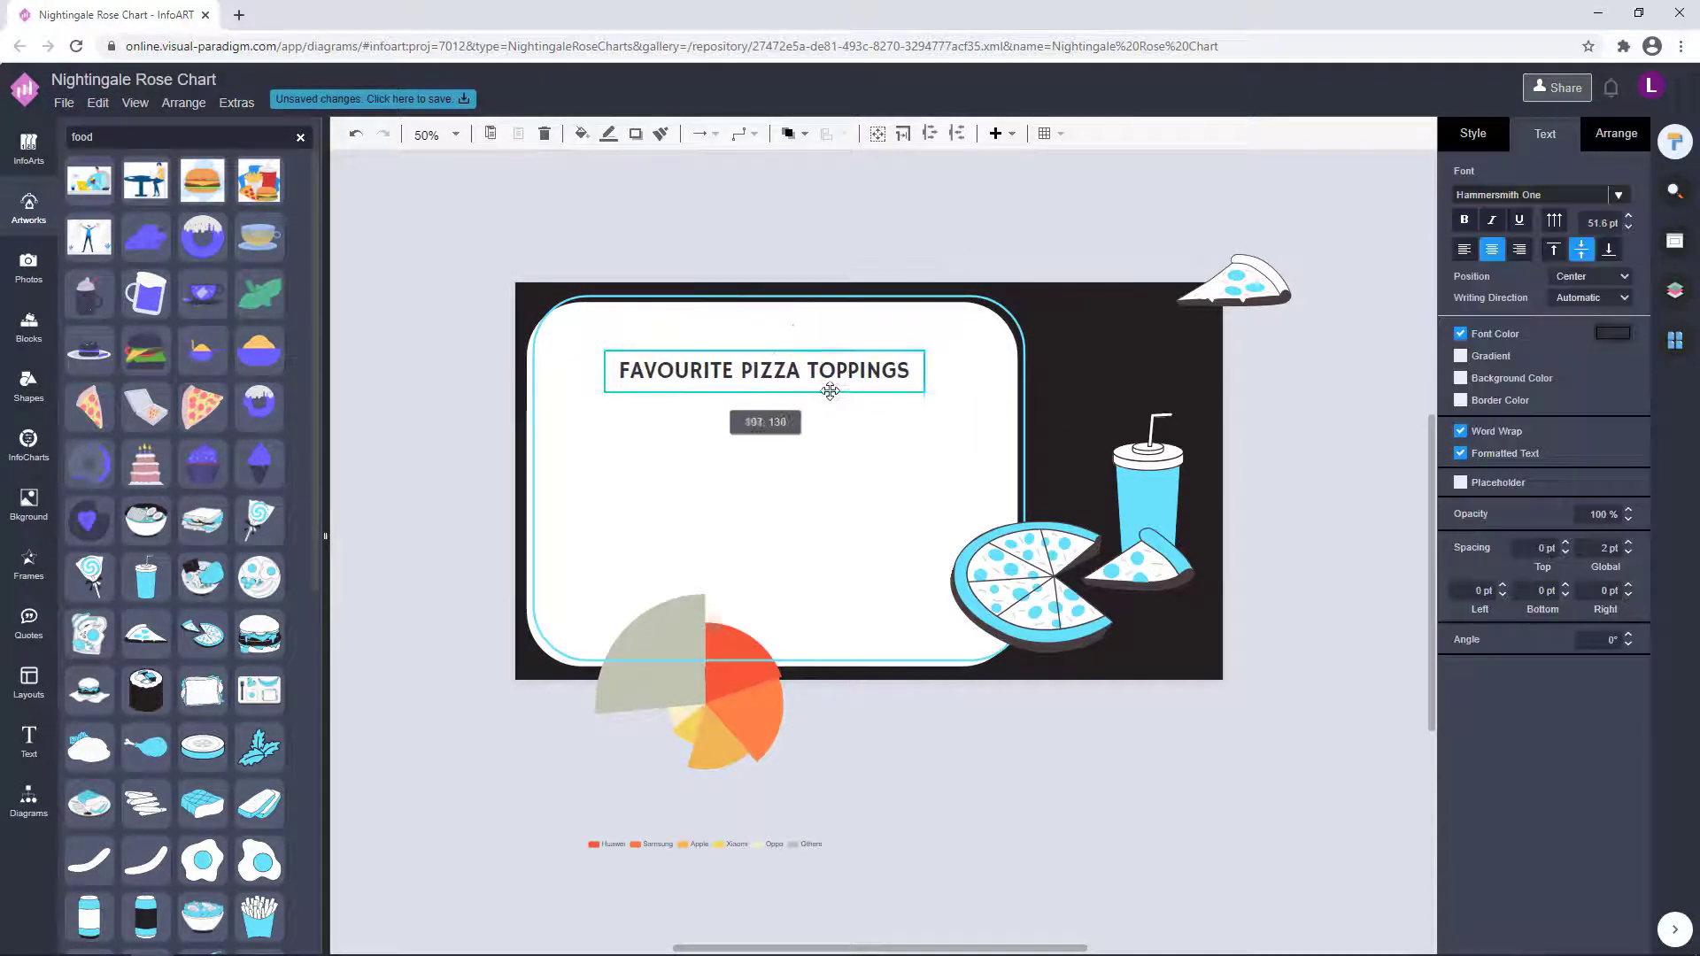
Move the small pizza slice above the title and send the white panel and blue outline behind it.
drag(1237, 285, 768, 305)
click(718, 337)
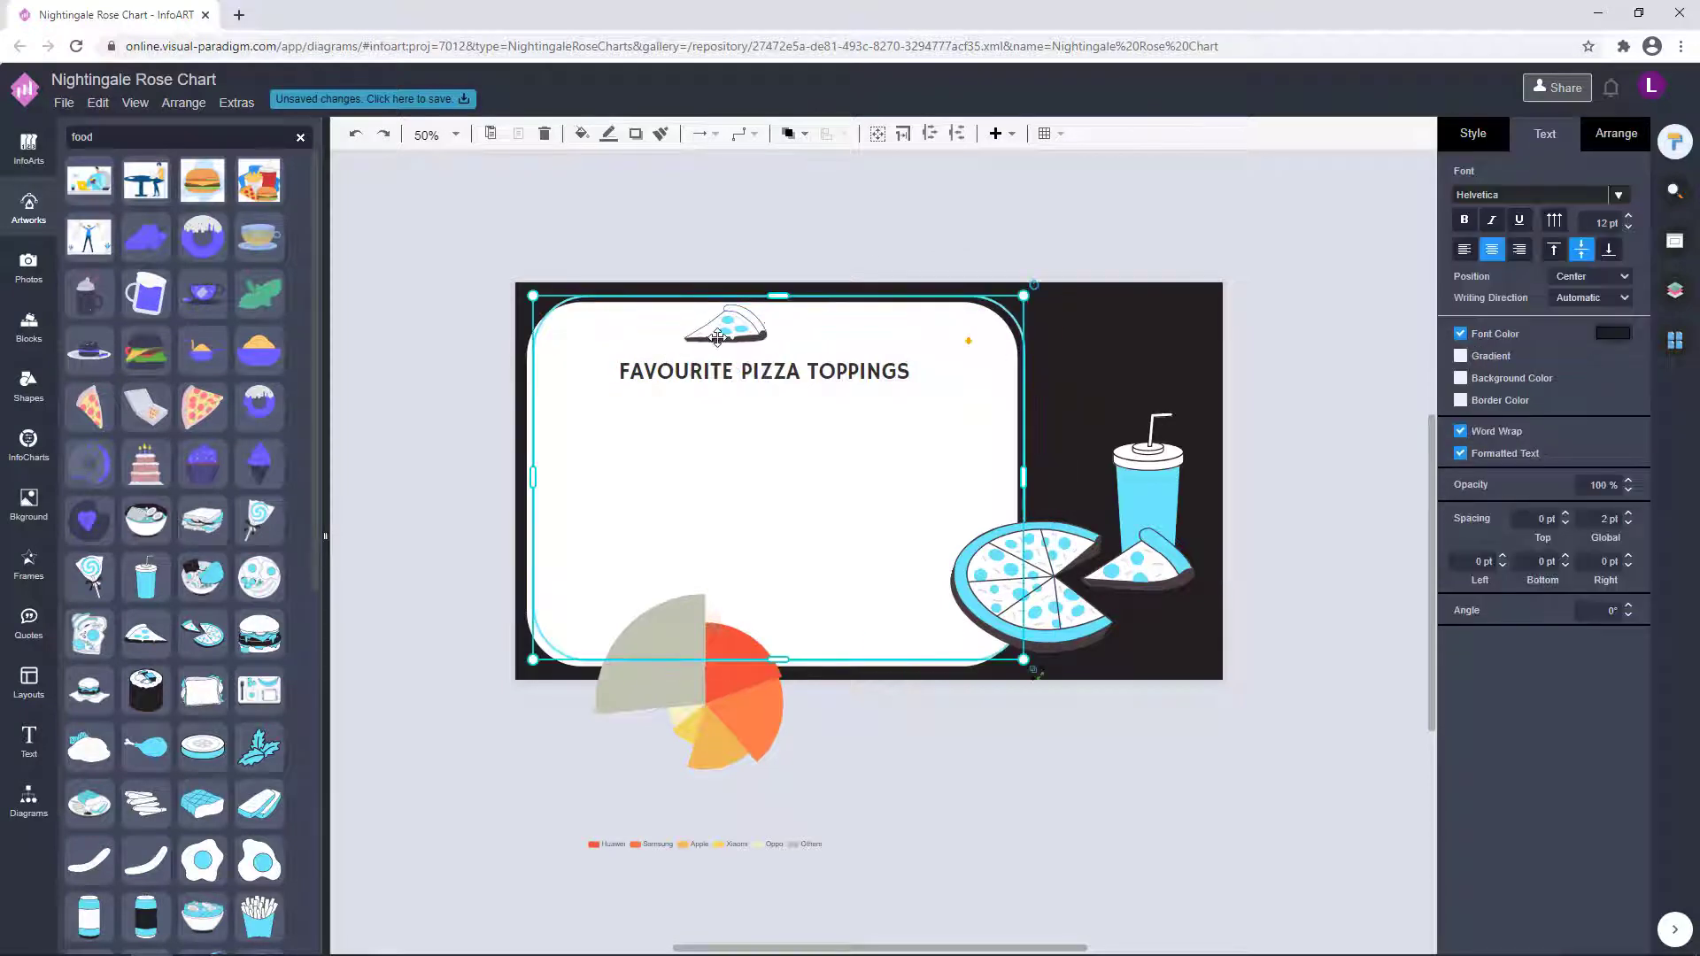
shift+click(529, 564)
click(795, 134)
click(845, 252)
Shrink the small pizza slice and centre it above the title, shifting the title slightly to match.
drag(728, 333, 781, 340)
drag(821, 311, 777, 335)
click(837, 244)
click(873, 236)
drag(852, 377, 866, 375)
click(857, 241)
drag(788, 336, 779, 334)
click(845, 283)
Shrink the title to about 45.92 pt and centre it beneath the pizza slice.
click(788, 335)
shift+click(859, 370)
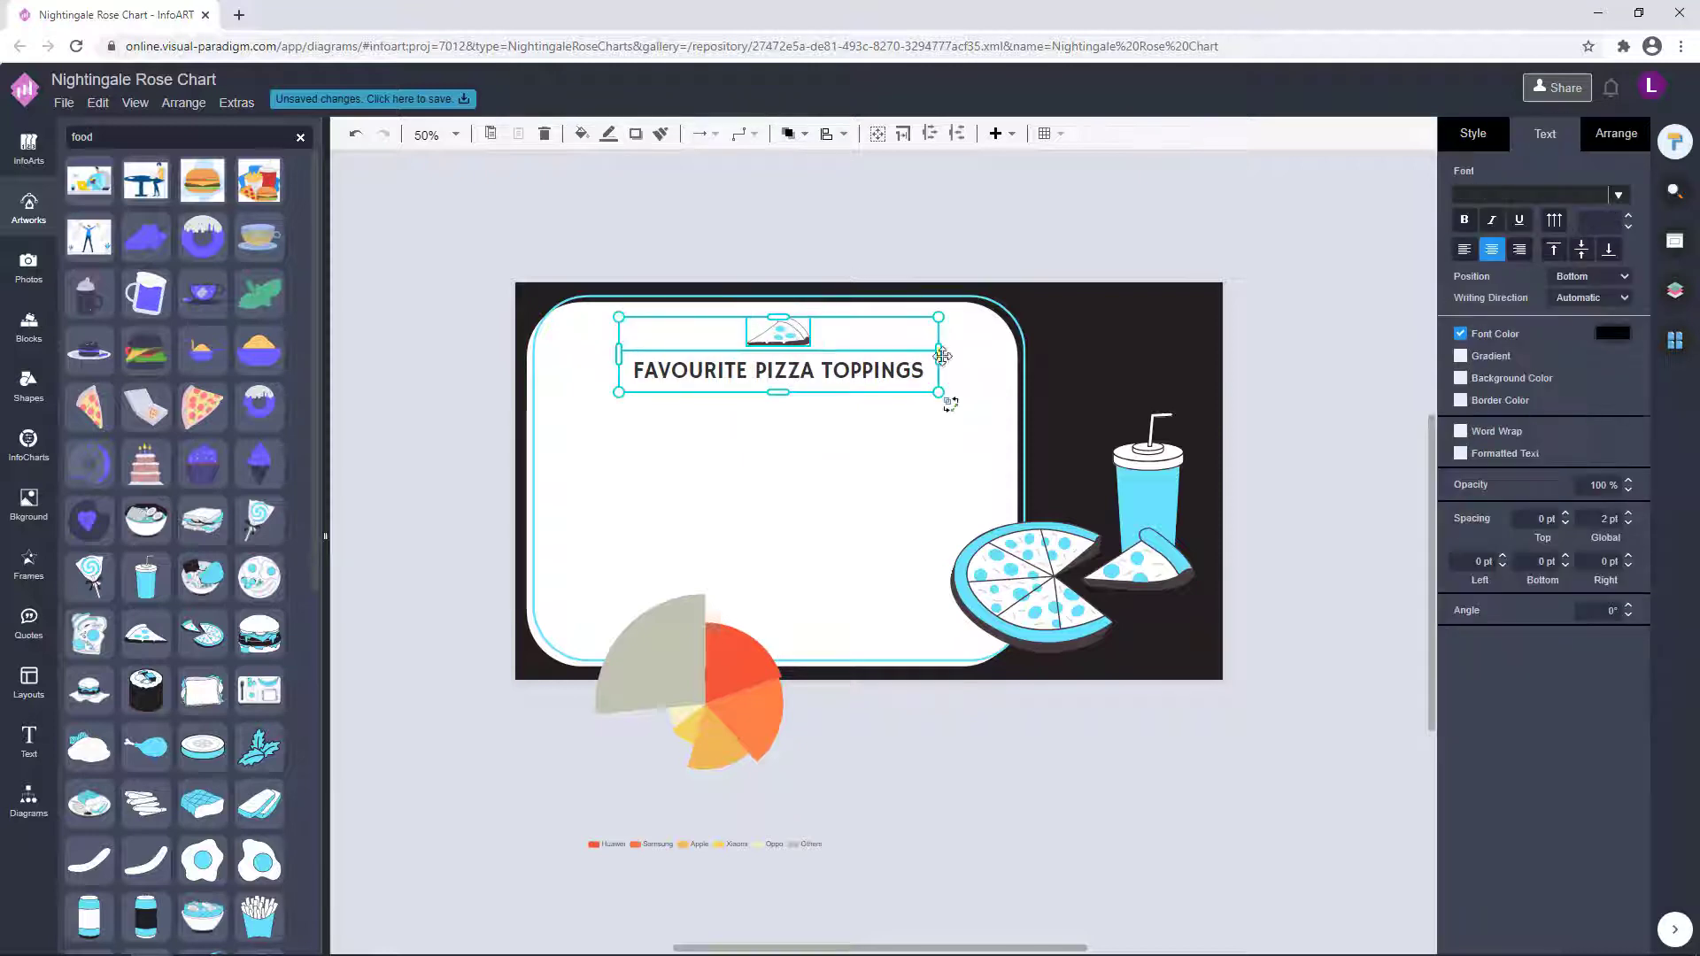
click(895, 250)
click(903, 370)
click(894, 252)
drag(939, 350, 785, 368)
click(946, 223)
shift+click(781, 336)
click(915, 240)
Move the rose chart onto the white panel and set its legend to size 22 in Monospace.
drag(753, 693, 833, 520)
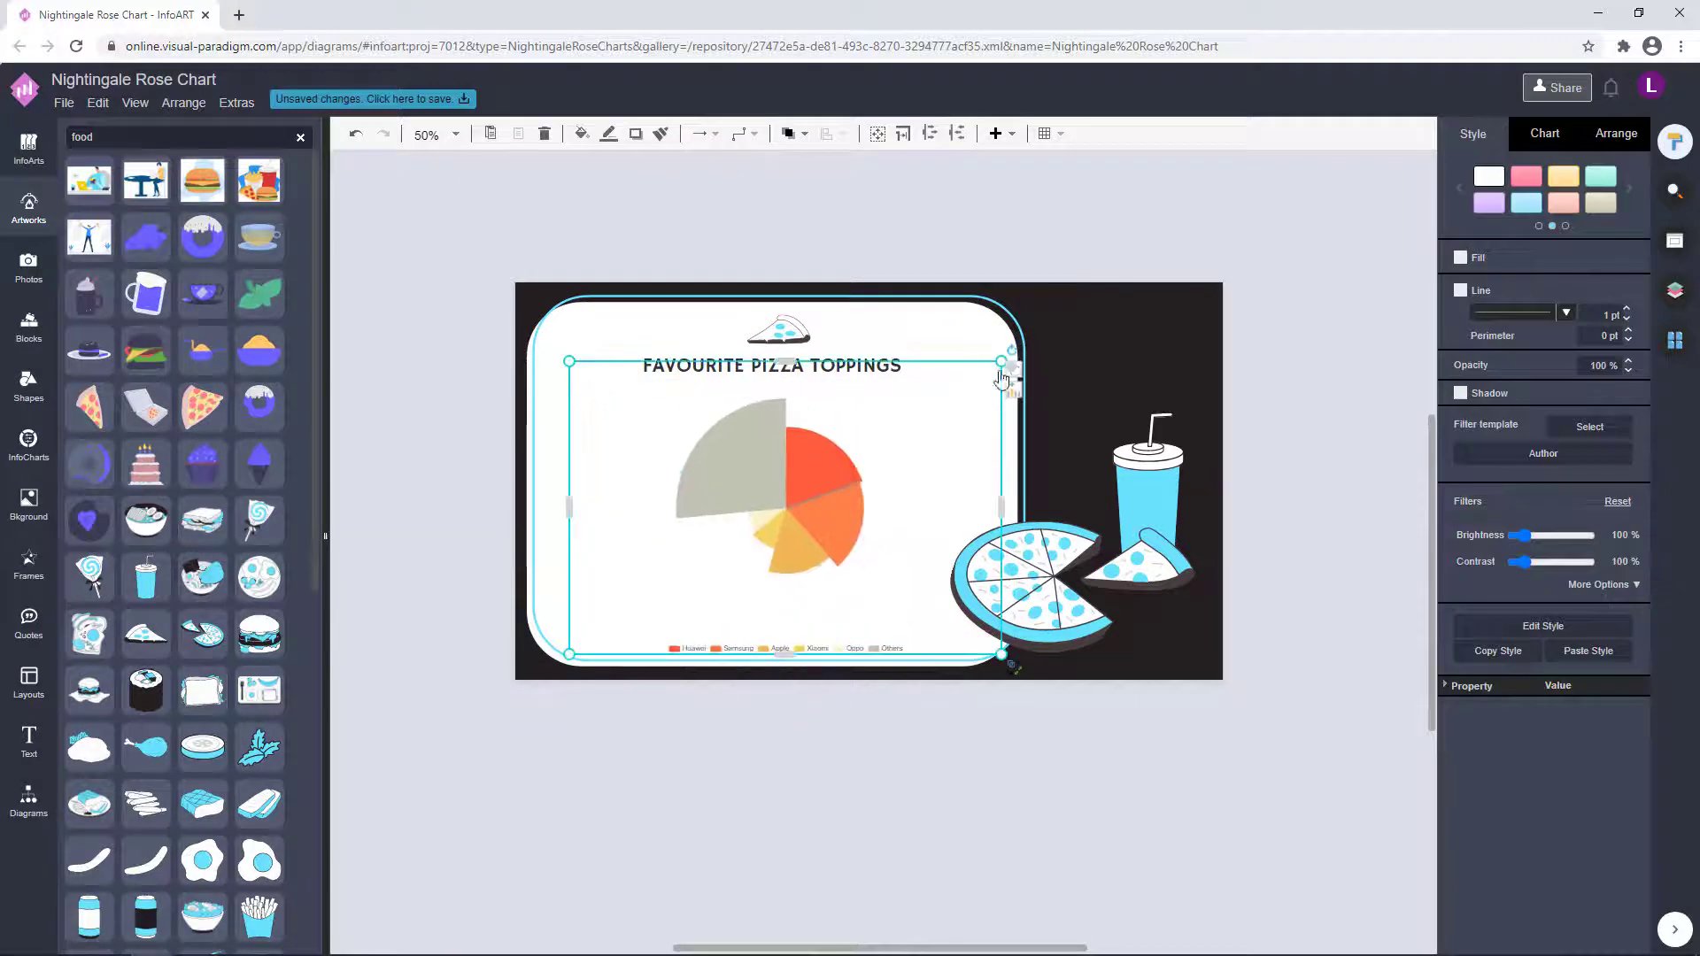
scroll(1538, 678, down, 1)
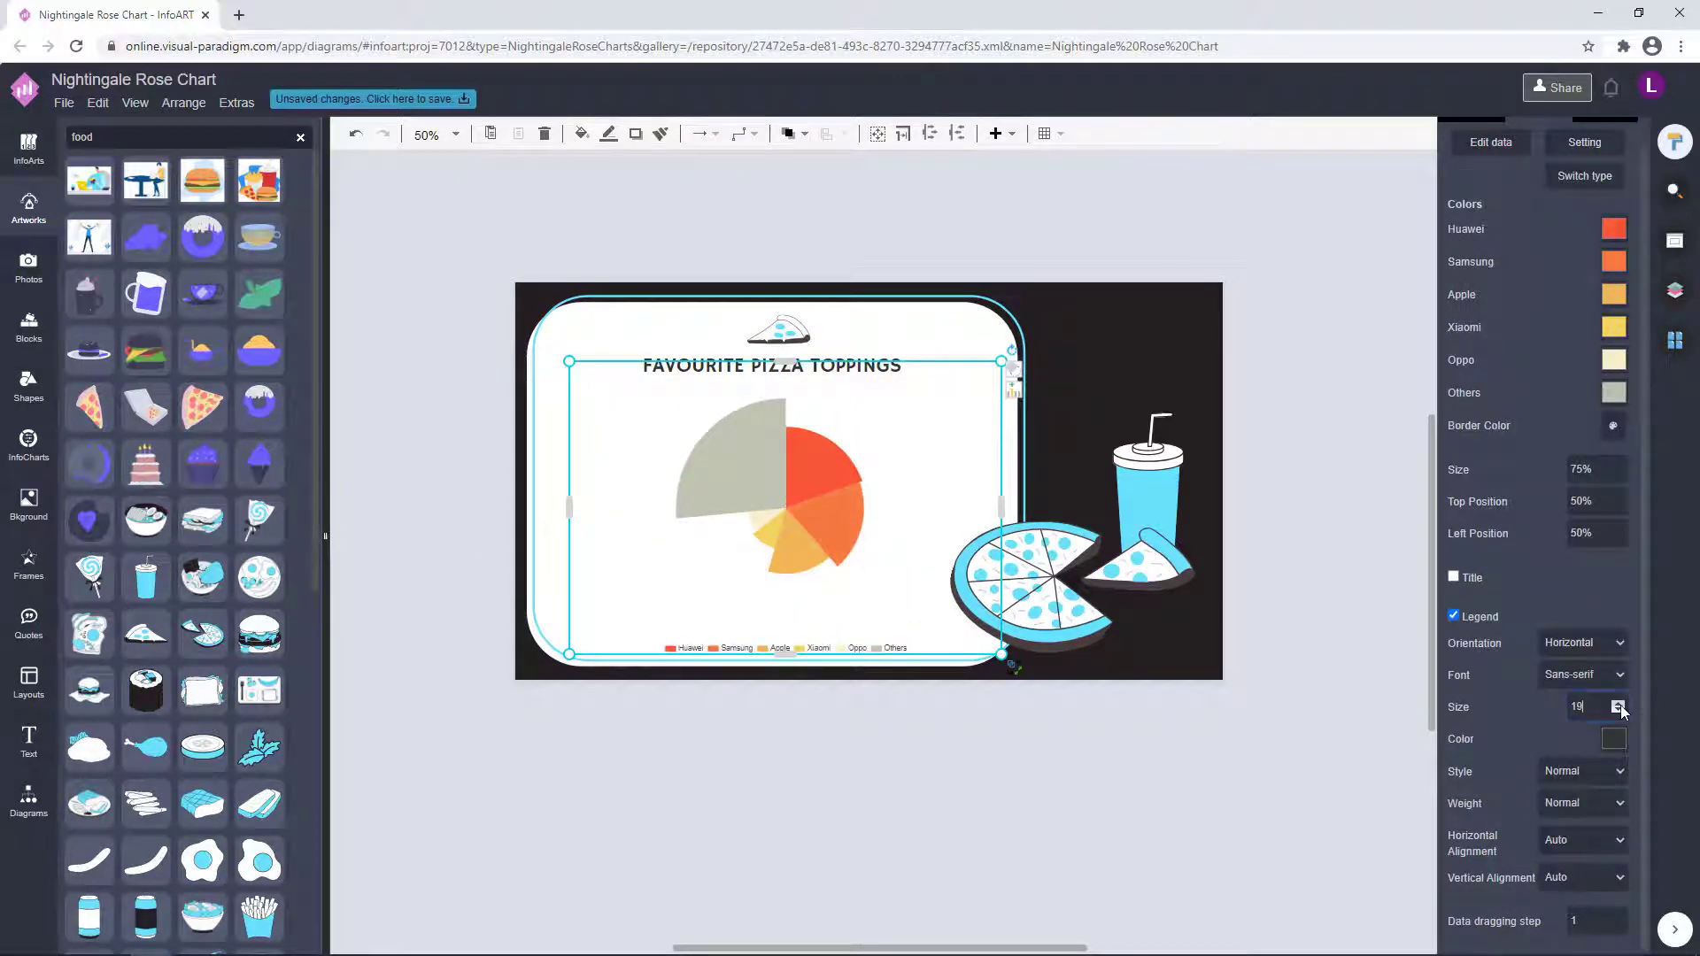
click(1584, 675)
click(1572, 751)
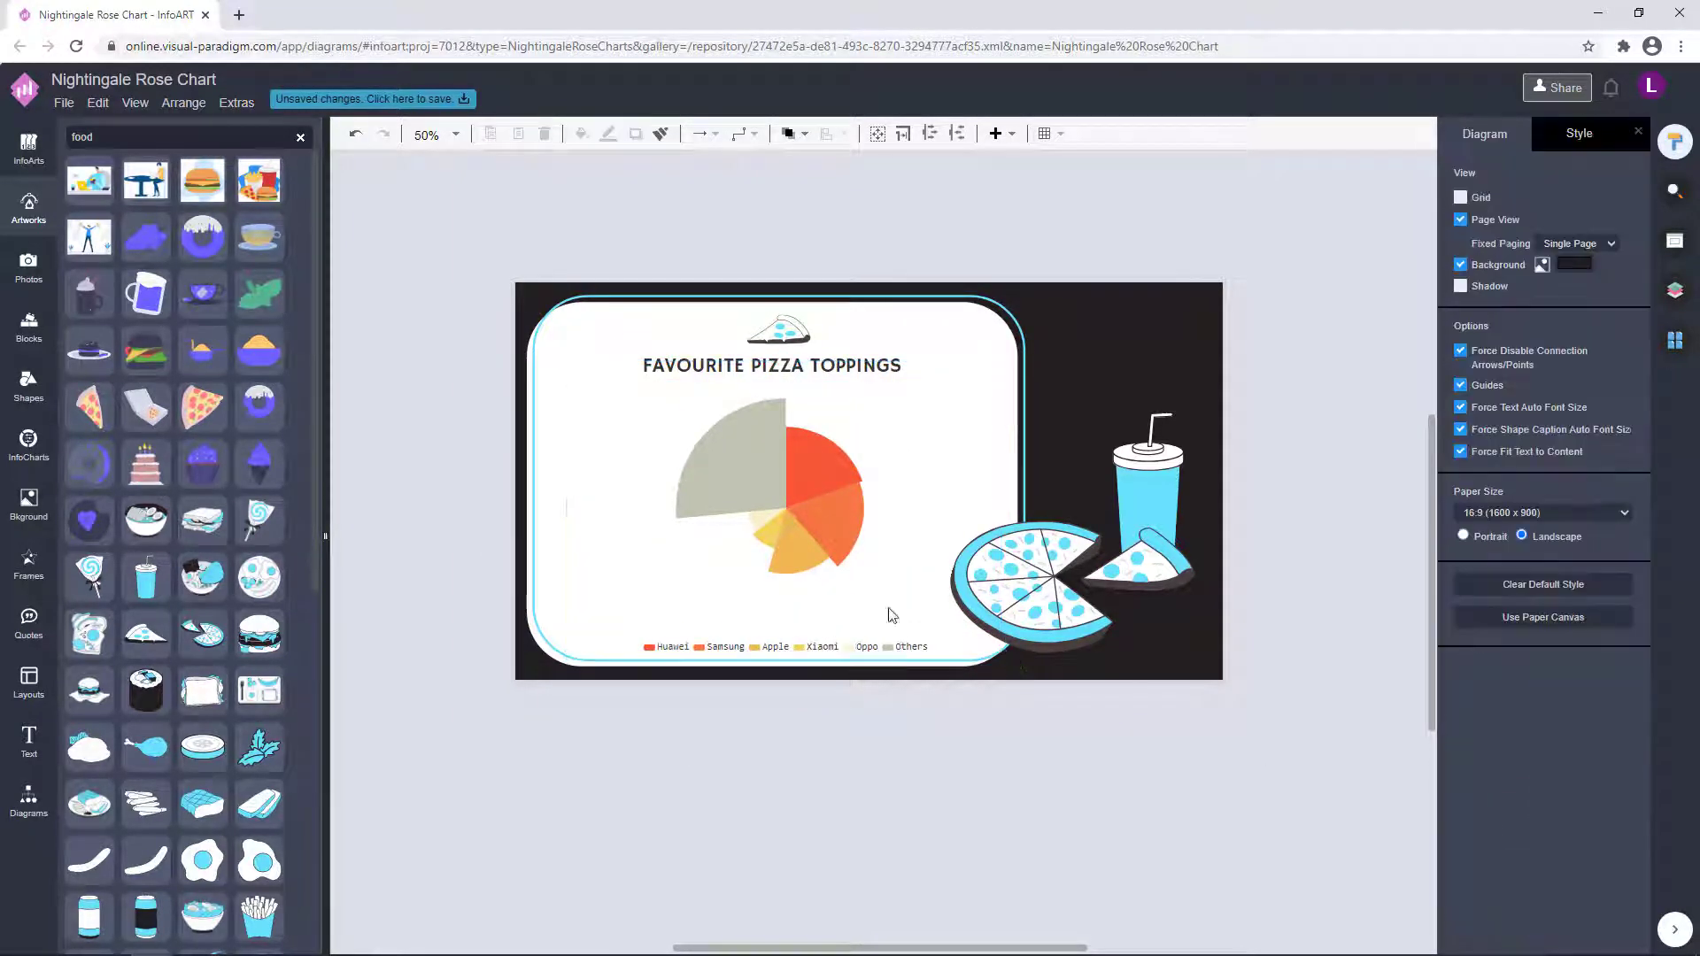
Shrink the rose chart and centre it below the title inside the panel.
drag(803, 497, 796, 494)
drag(995, 358, 929, 437)
mouse_move(774, 543)
mouse_down()
mouse_move(809, 536)
mouse_move(793, 521)
mouse_up()
click(837, 809)
click(939, 848)
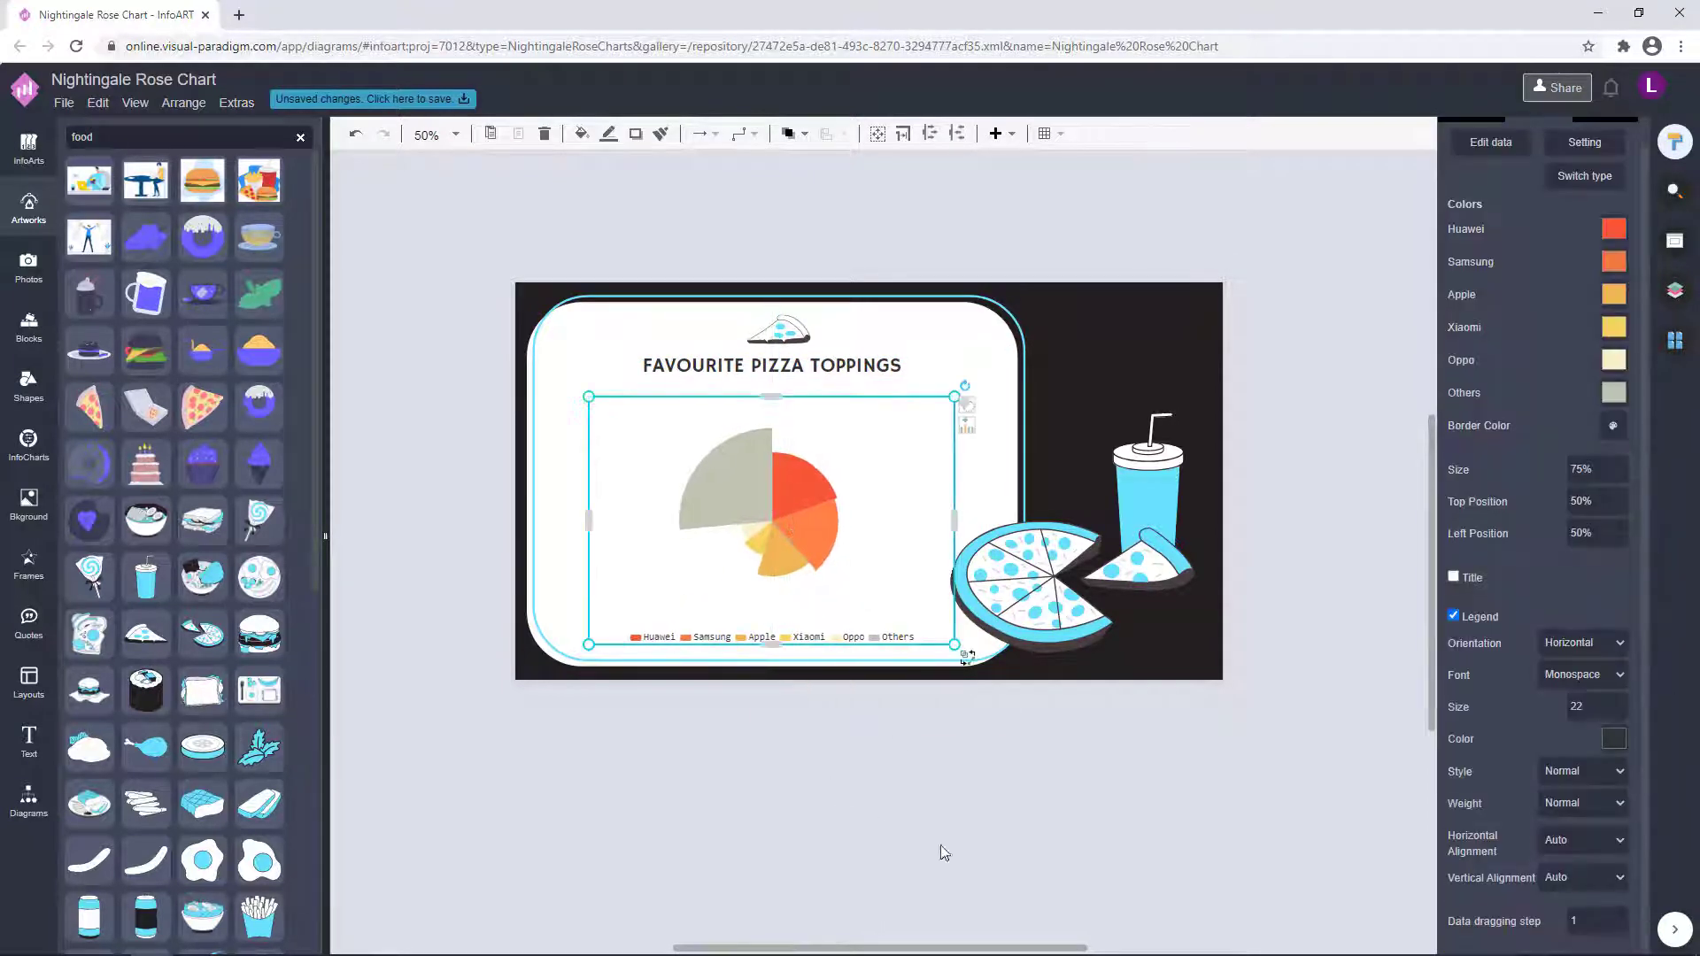
click(793, 505)
click(1119, 799)
Duplicate the title below itself as a smaller subtitle reading "Lorem ipsum lorem ipsum".
click(835, 377)
click(975, 252)
drag(902, 363, 903, 393)
drag(915, 376, 809, 405)
double_click(838, 390)
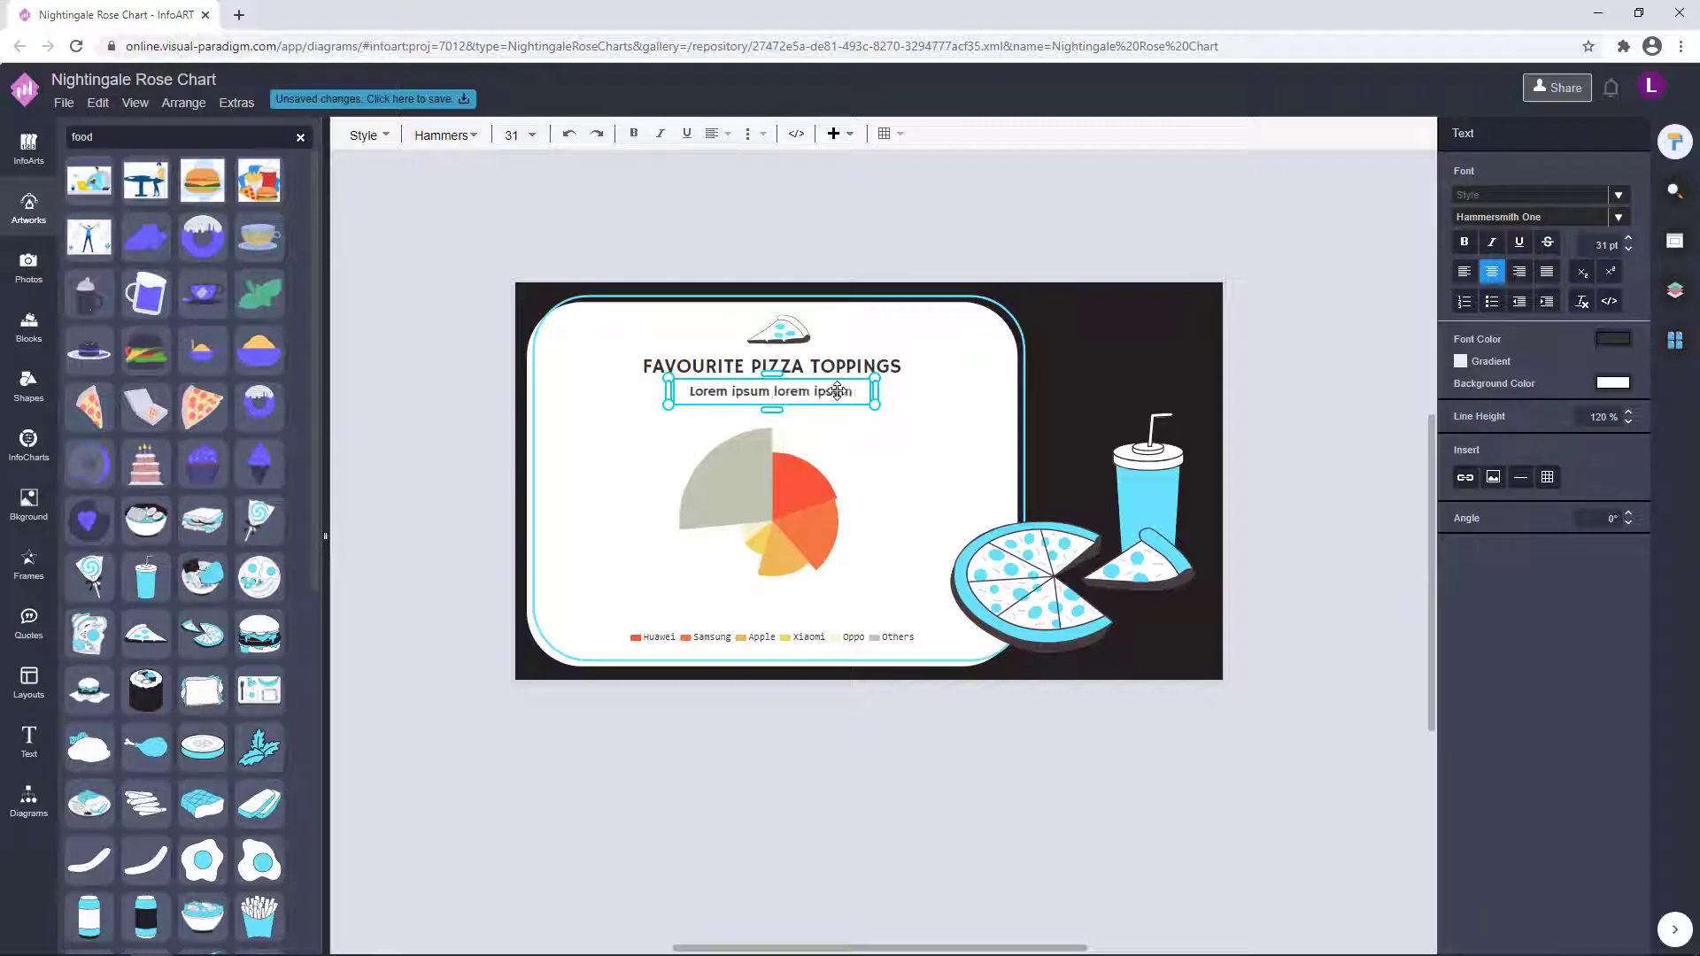
click(986, 217)
Shrink the subtitle to about 27.48 pt and centre it under the title.
click(846, 392)
drag(875, 404, 856, 397)
drag(812, 387, 829, 387)
Try a dark blue font colour on the subtitle and undo it.
click(1544, 133)
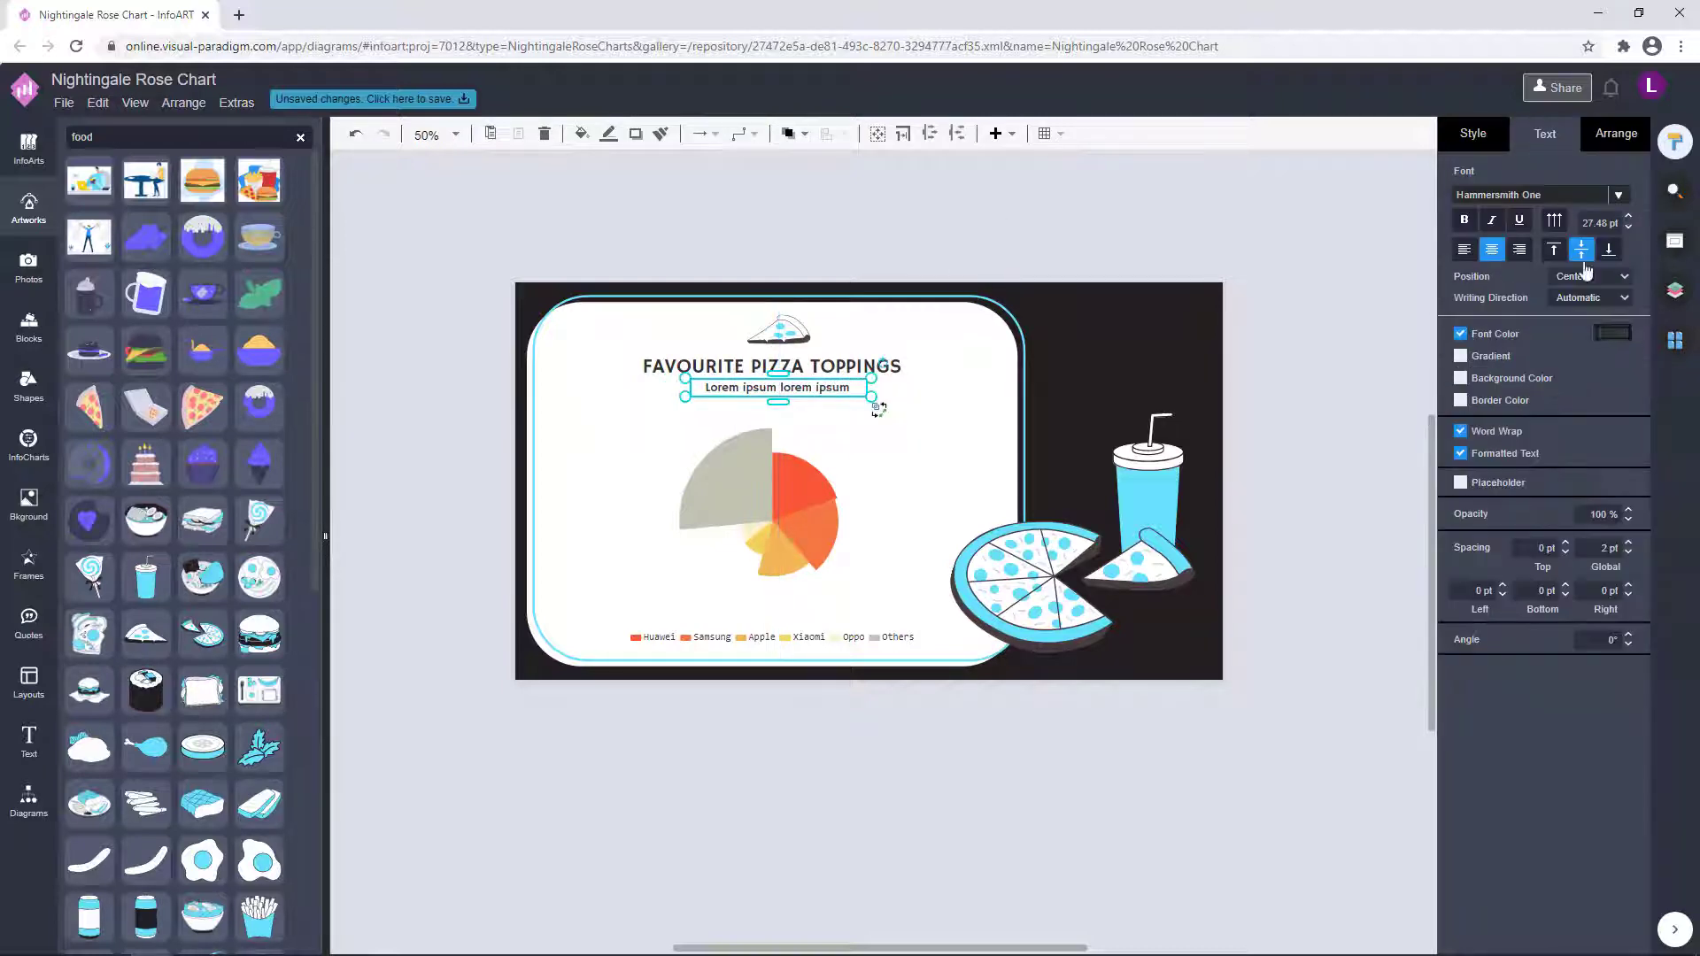
click(1612, 333)
click(1503, 509)
click(1639, 738)
click(1249, 389)
key(ctrl+z)
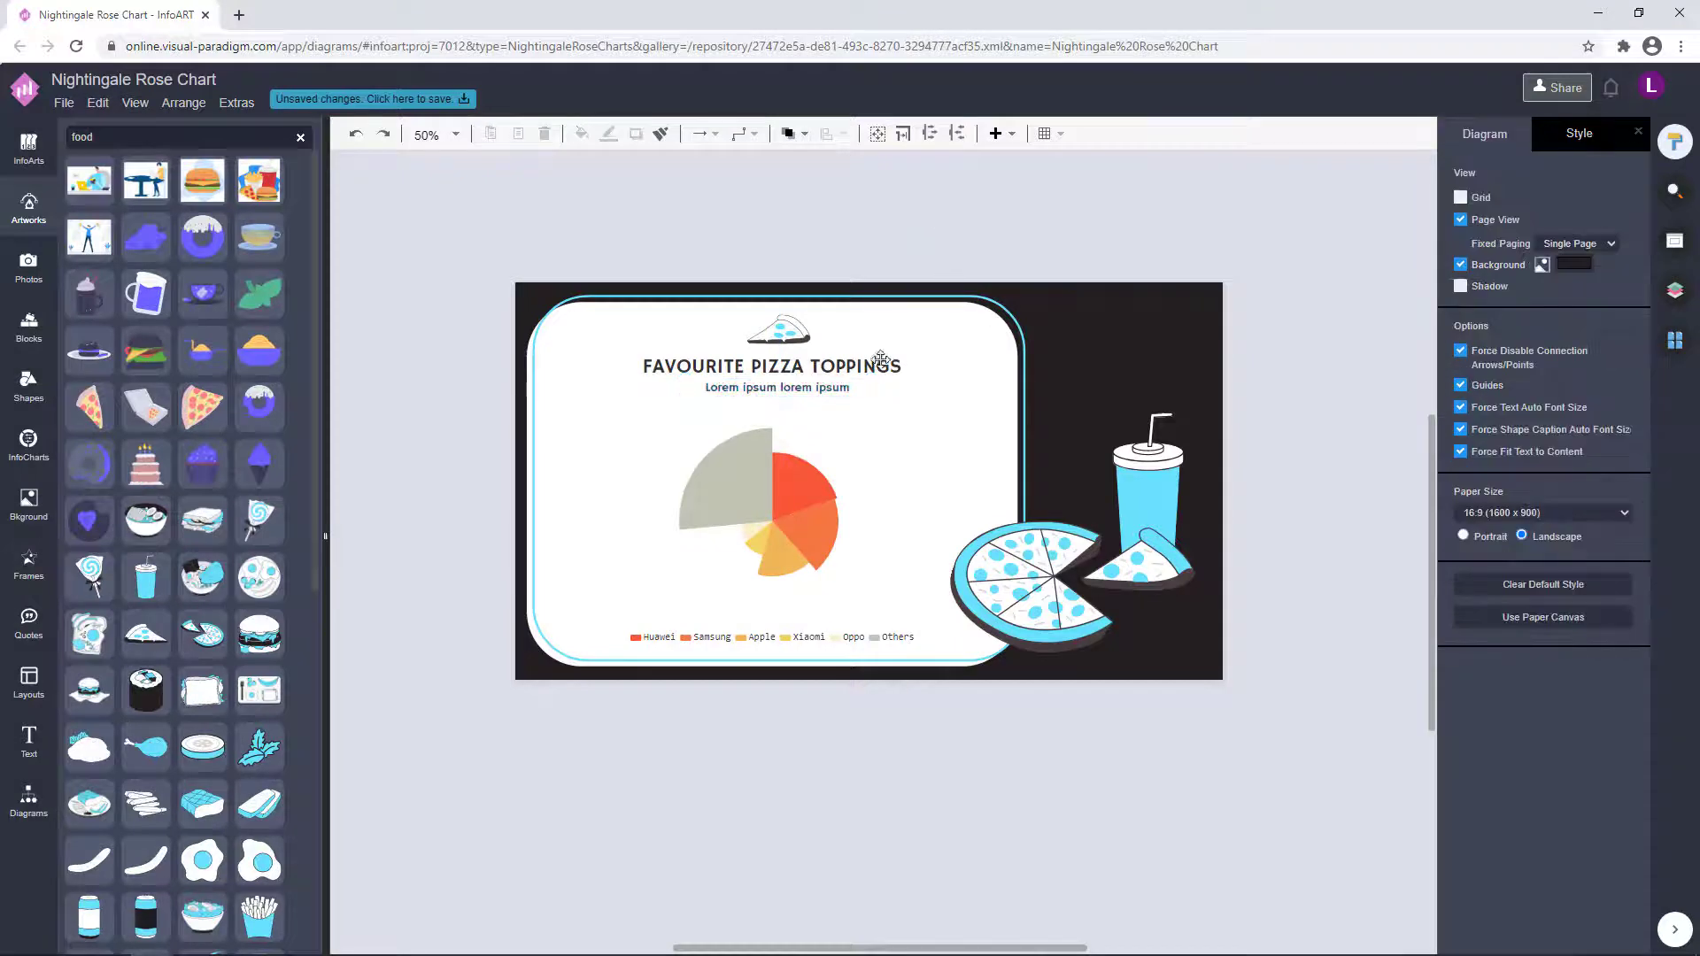
Adjust the vertical position of the pizza slice, title and subtitle so they sit slightly lower as a group.
click(869, 370)
shift+click(833, 387)
key(Up)
click(928, 219)
click(846, 368)
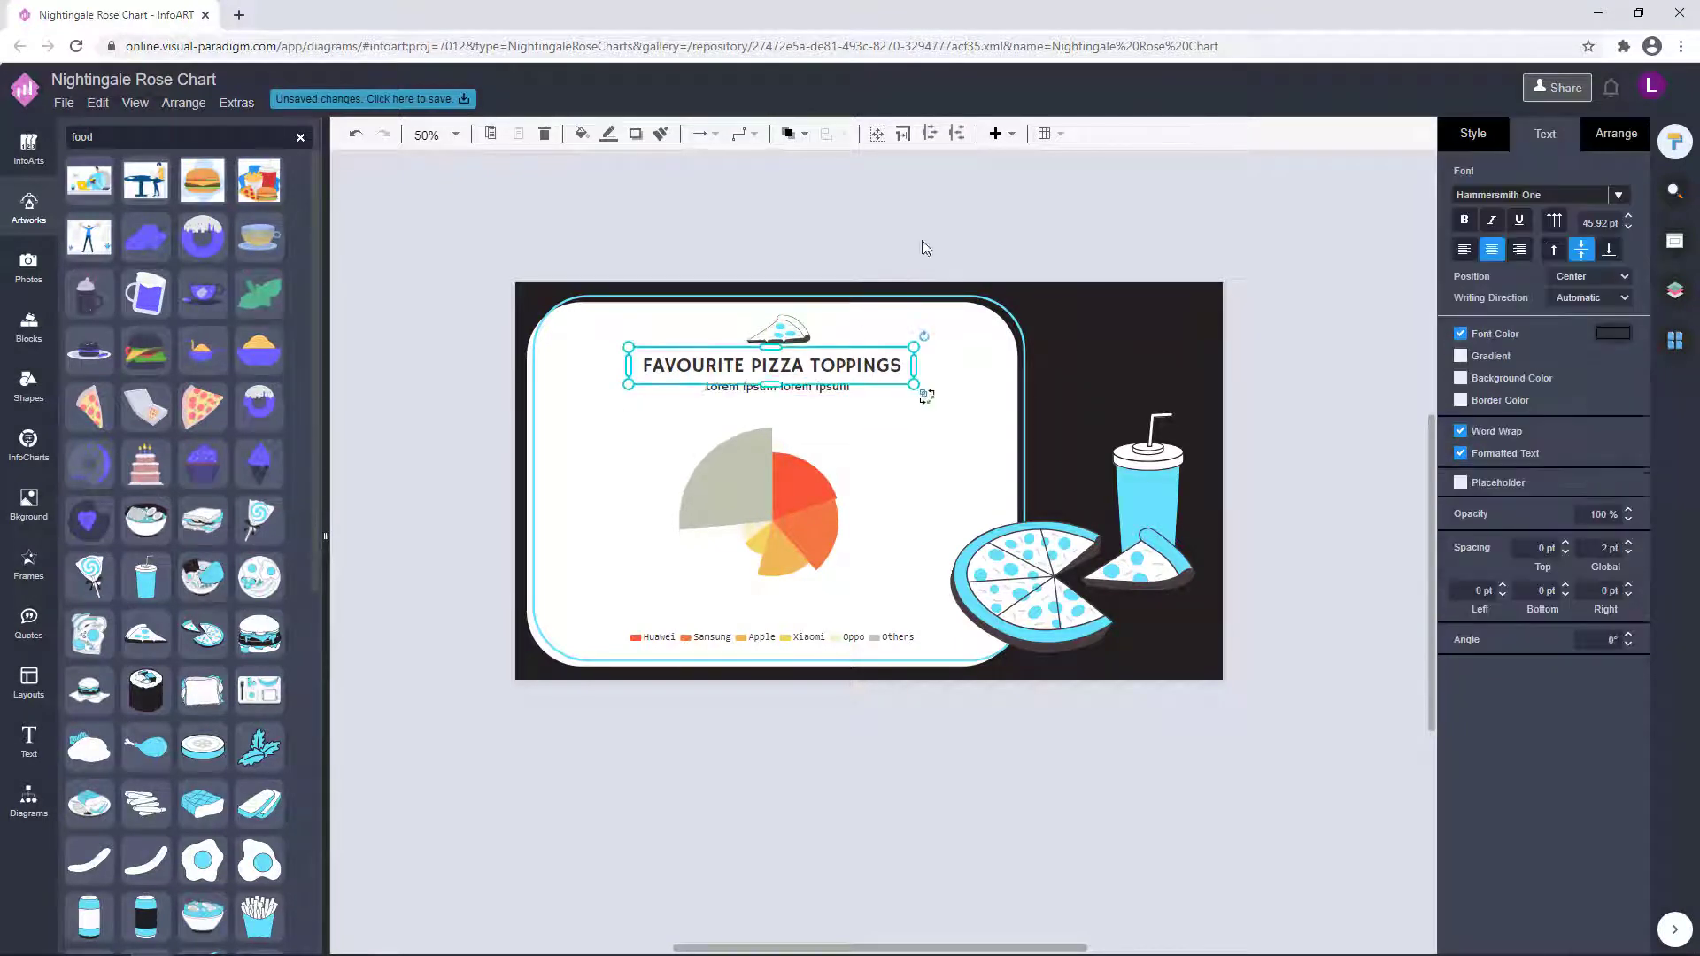
click(783, 337)
shift+click(785, 368)
drag(829, 392, 829, 397)
Copy the dark page background colour 231F20 and apply it to the chart's Huawei segment.
click(780, 507)
click(1540, 140)
click(1611, 256)
click(1205, 309)
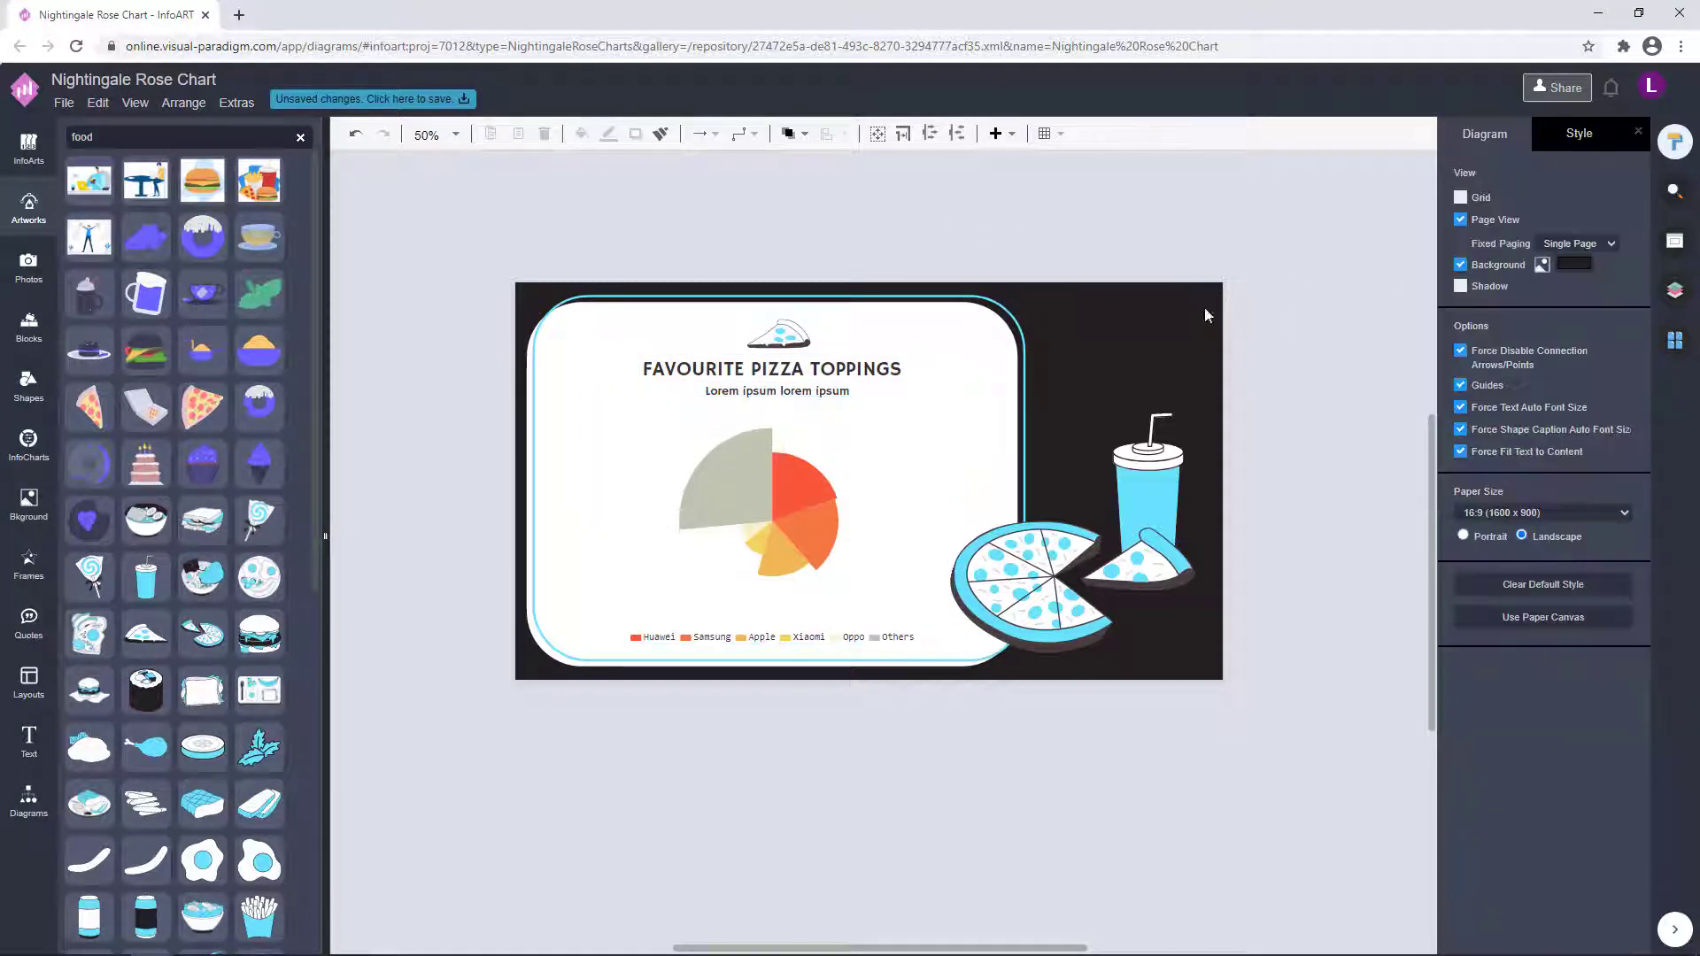
click(1599, 269)
click(1579, 670)
click(819, 528)
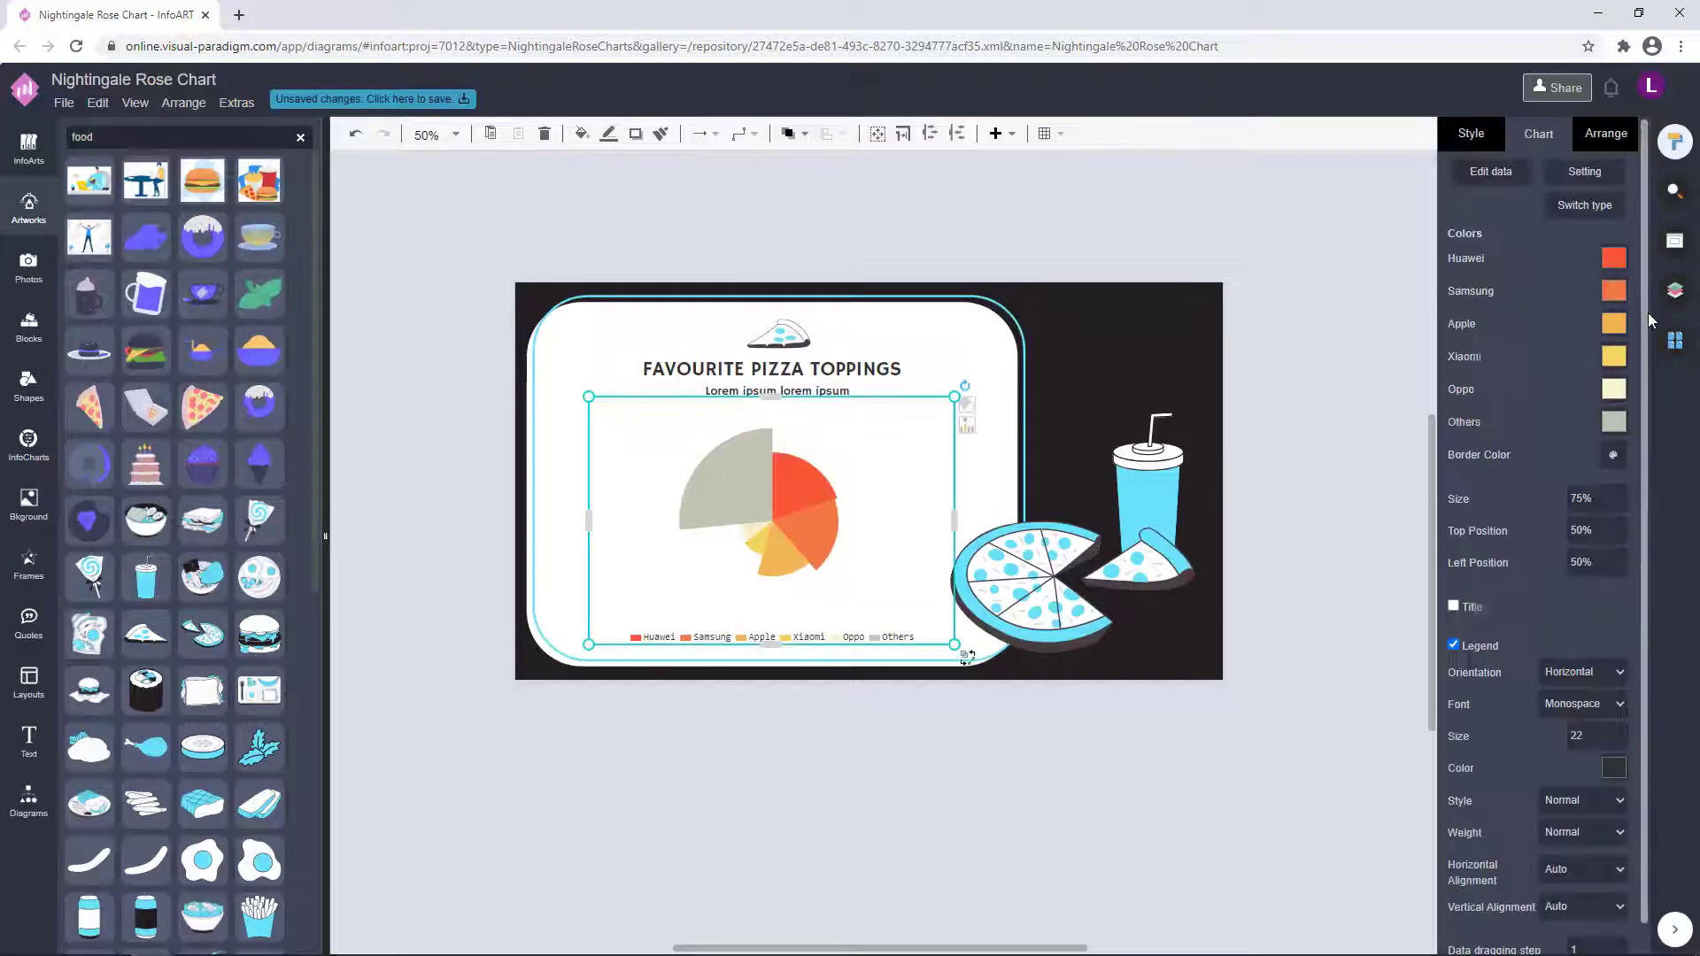
click(1614, 258)
click(1597, 478)
click(1597, 479)
drag(1548, 452, 1503, 456)
text(231F20)
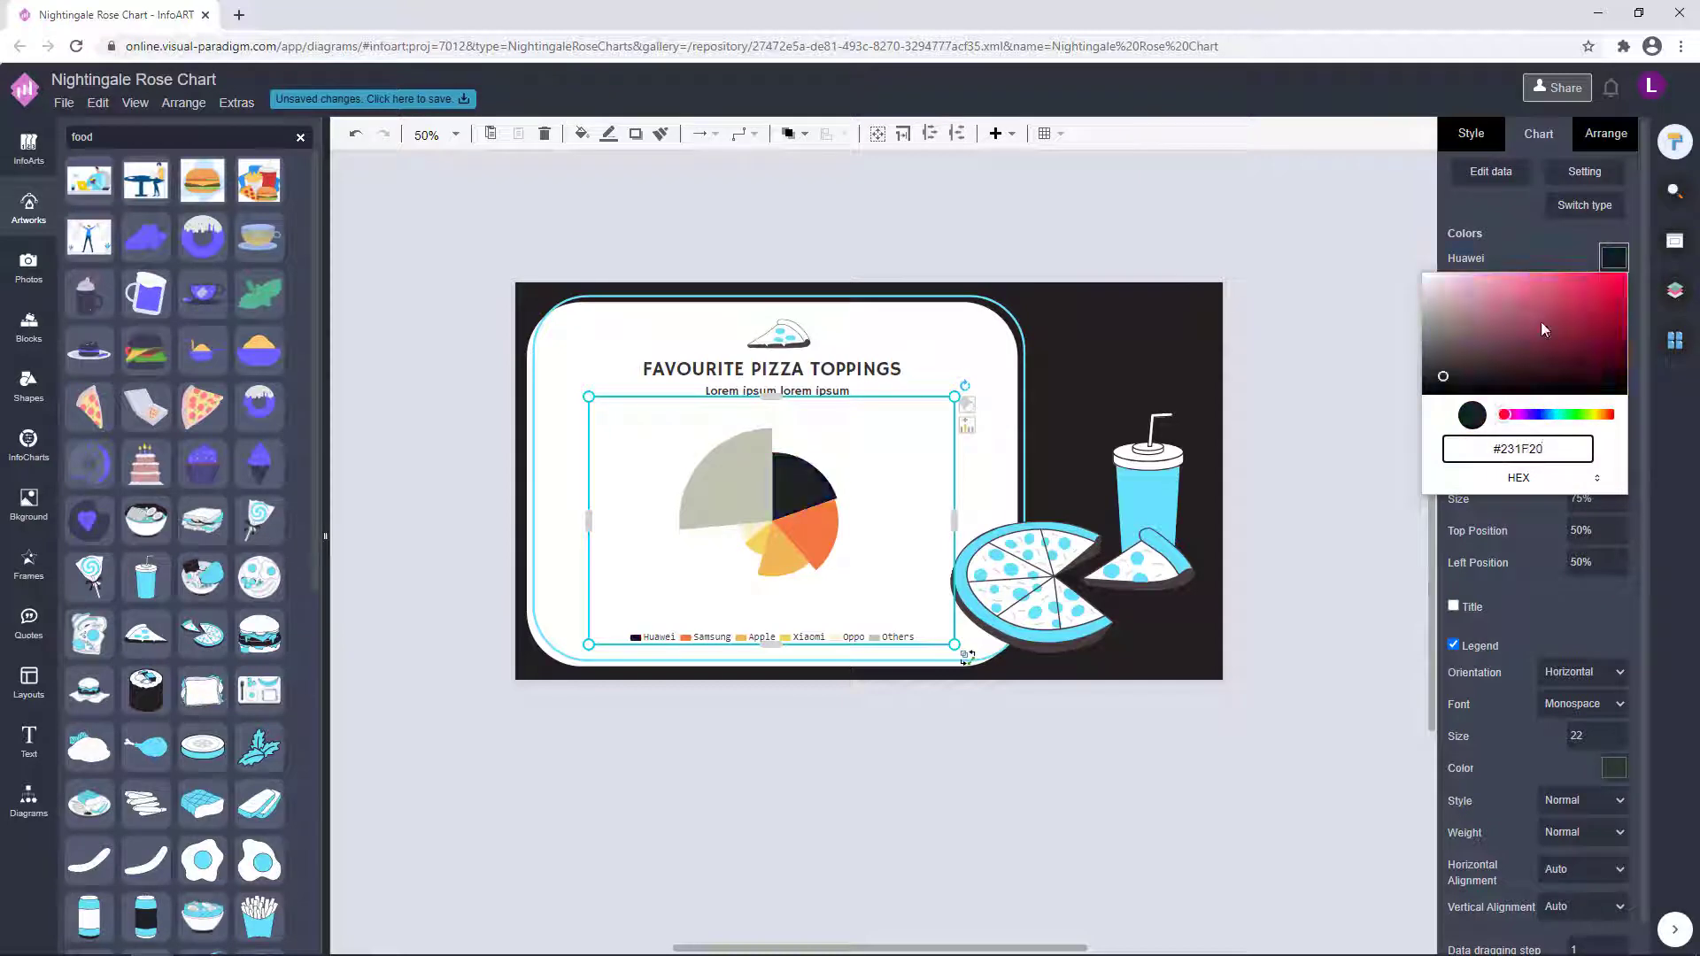
click(1199, 493)
Copy the blue 68E1FD from the drink cup and apply it to the chart's Samsung segment.
click(1152, 496)
click(1493, 138)
click(1466, 204)
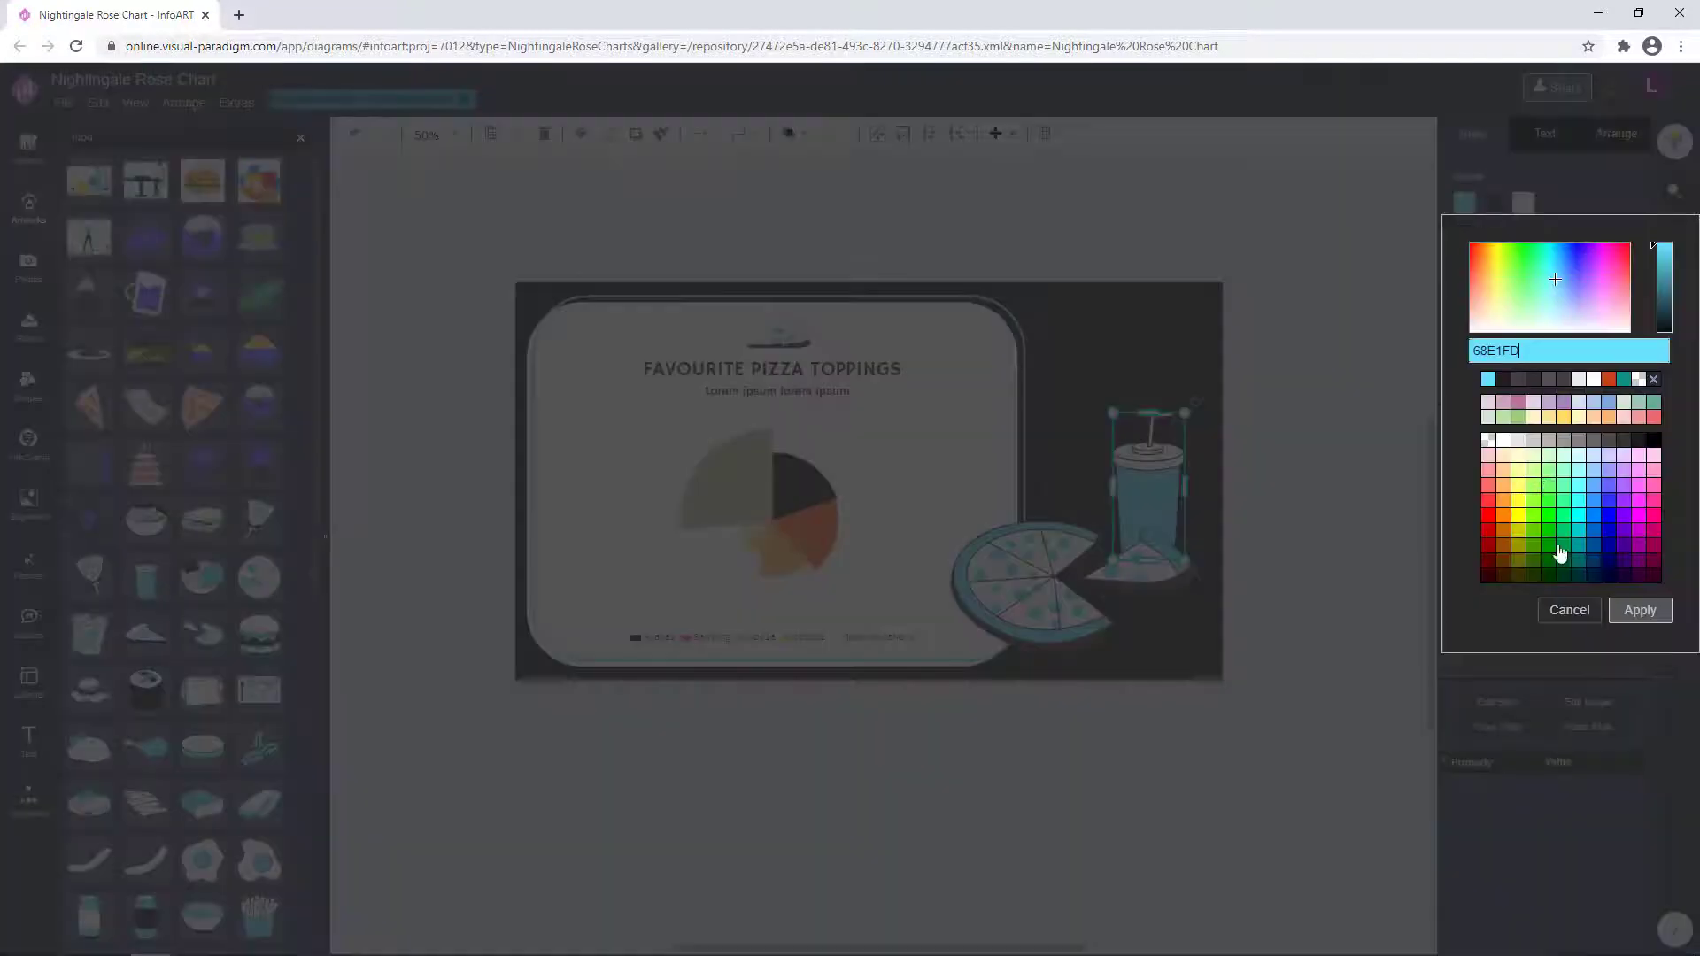
click(1568, 611)
click(797, 514)
click(1539, 133)
click(1614, 291)
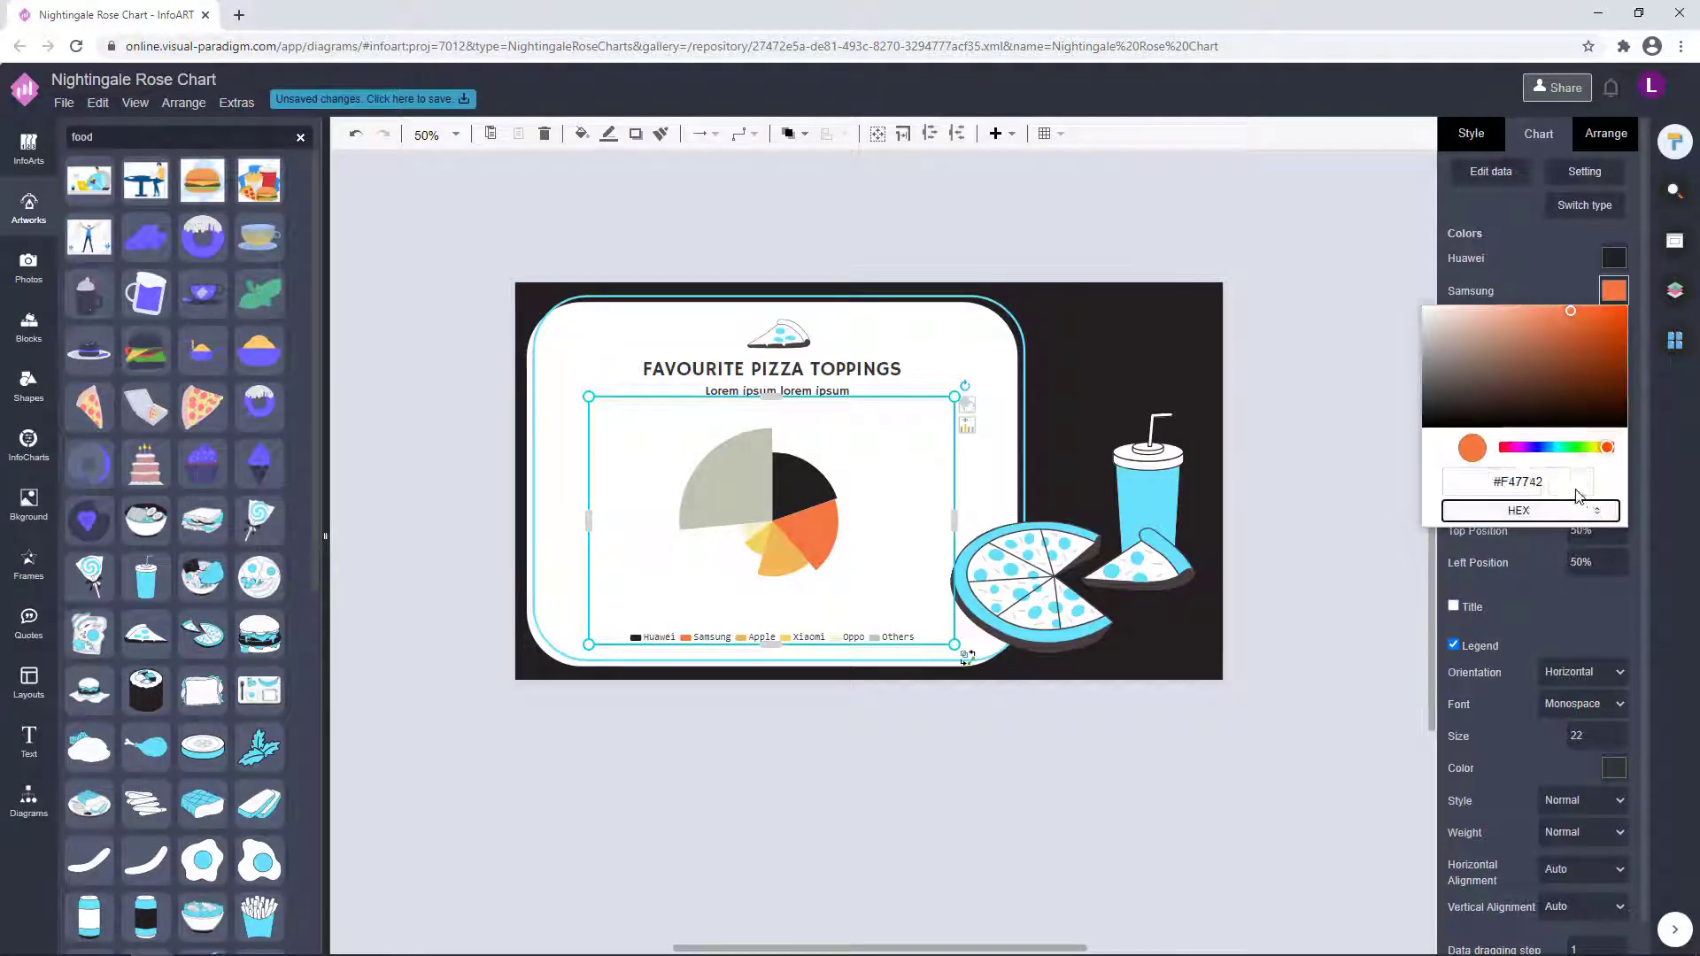
text(68E1F)
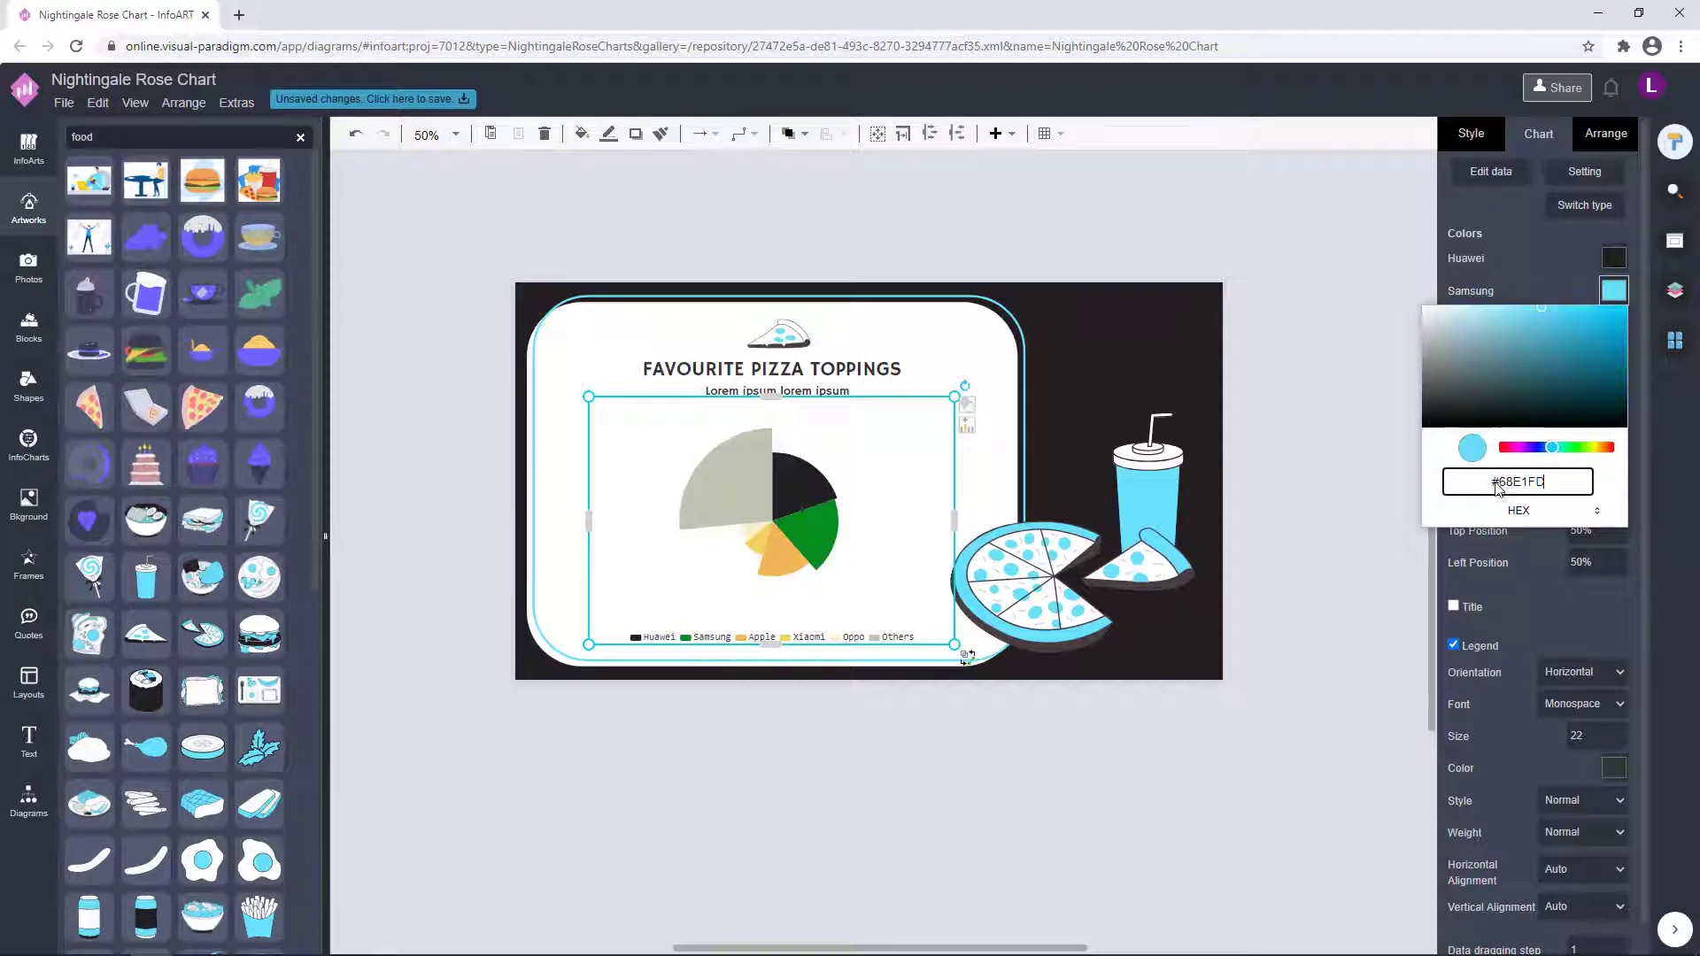
text(D)
key(Return)
Recolour the chart's Apple segment grey and the Xiaomi segment muted blue.
click(1614, 323)
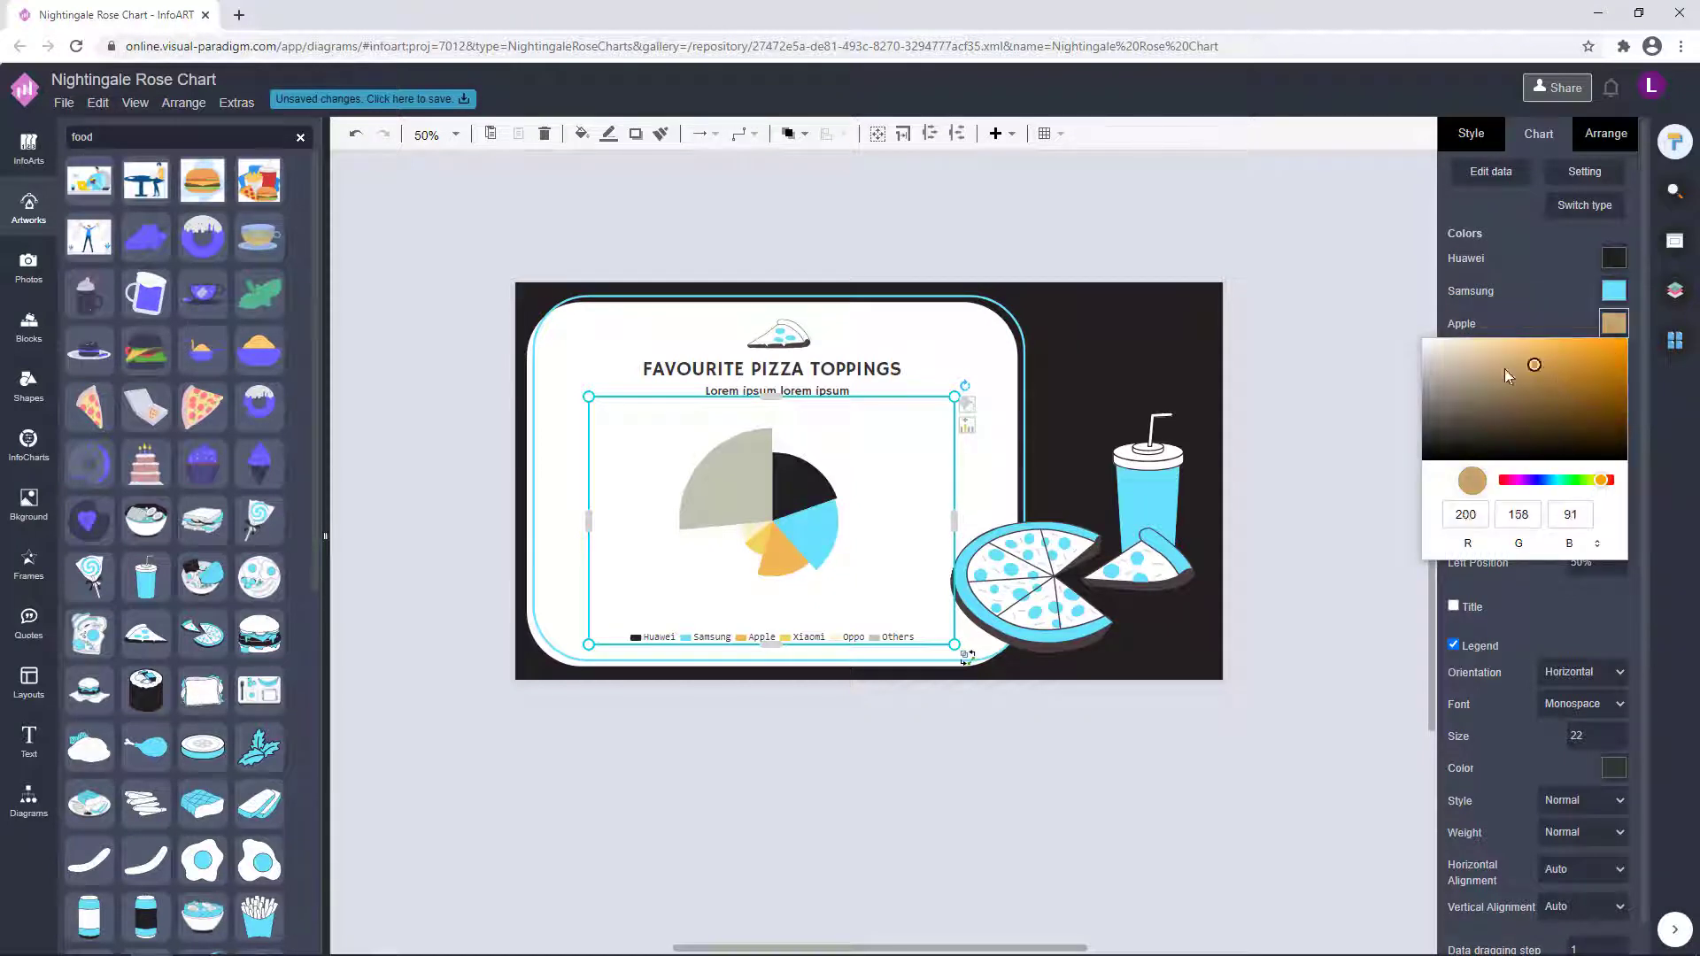
mouse_move(1506, 368)
mouse_down()
mouse_move(1421, 377)
mouse_move(1479, 397)
mouse_up()
click(1562, 323)
click(1613, 356)
click(1551, 513)
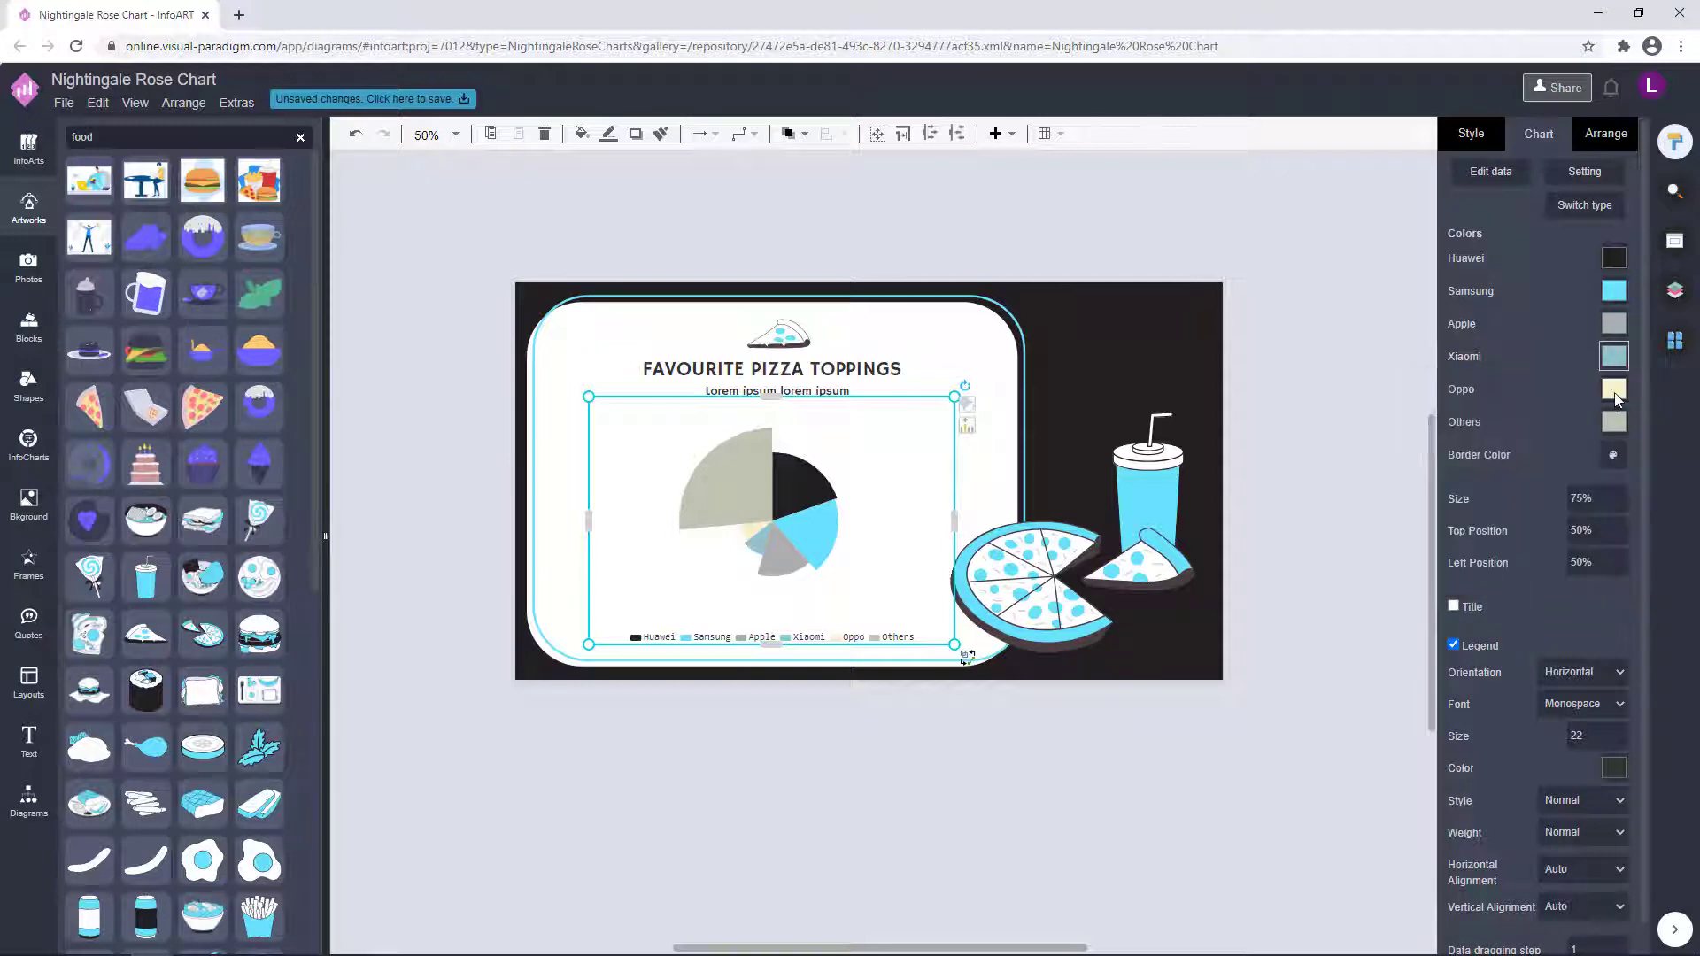
Recolour the chart's Oppo segment blue-grey and the Others segment light grey.
click(1614, 390)
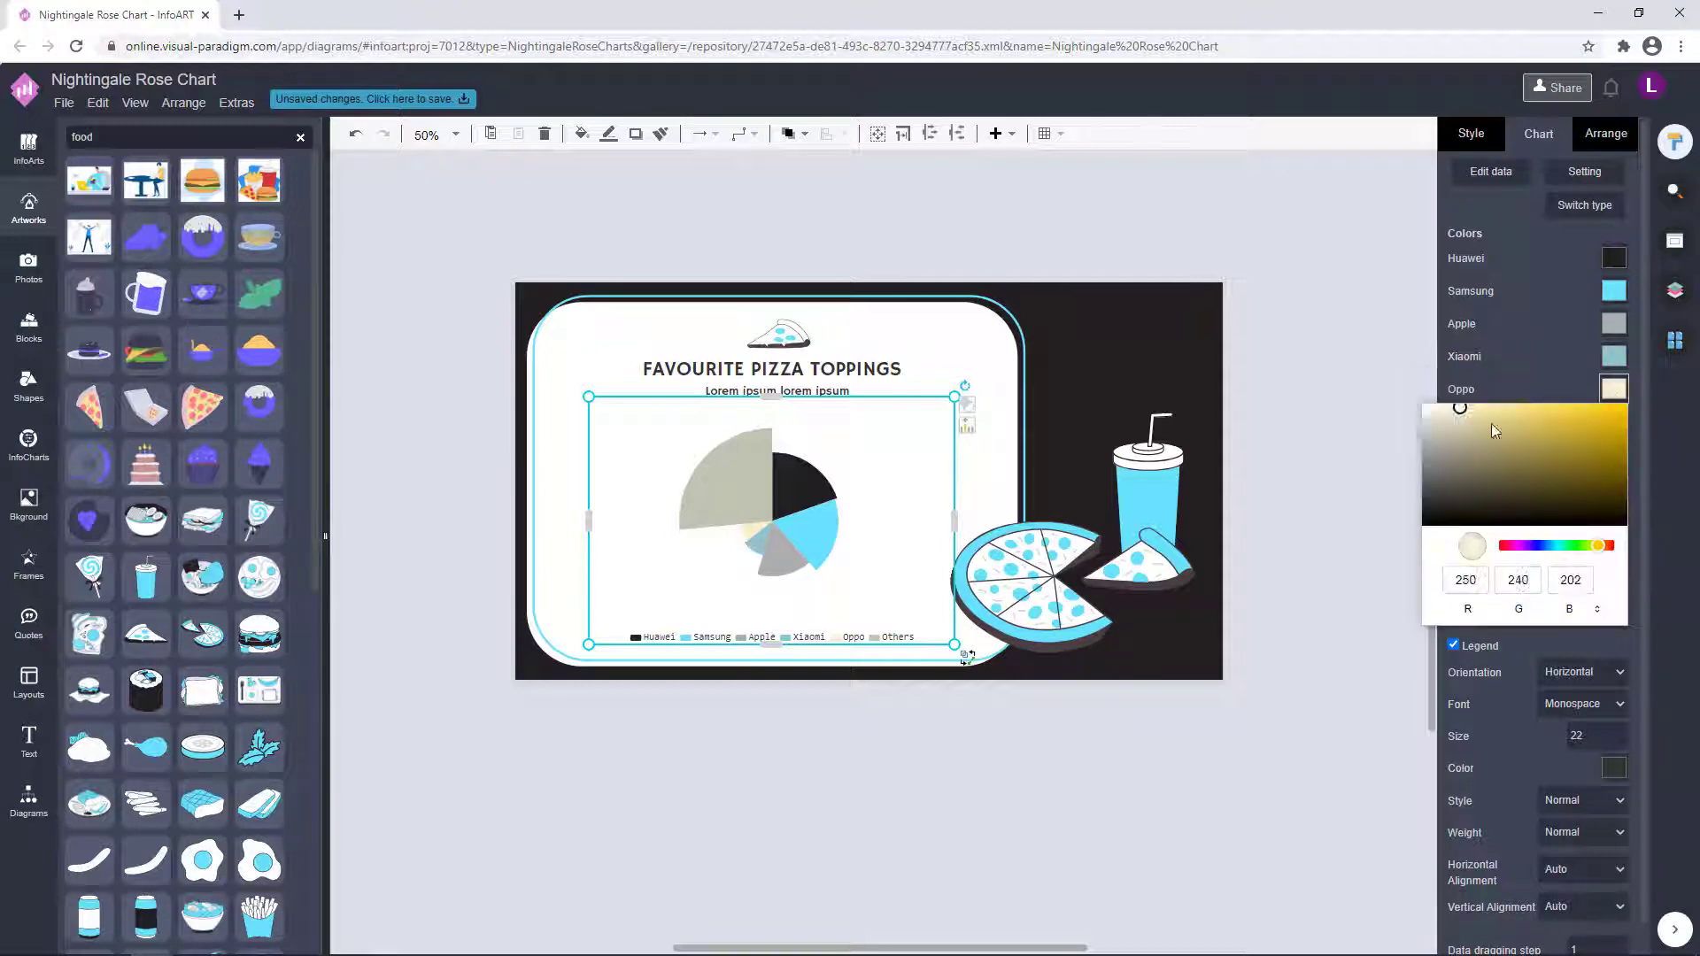
click(1556, 546)
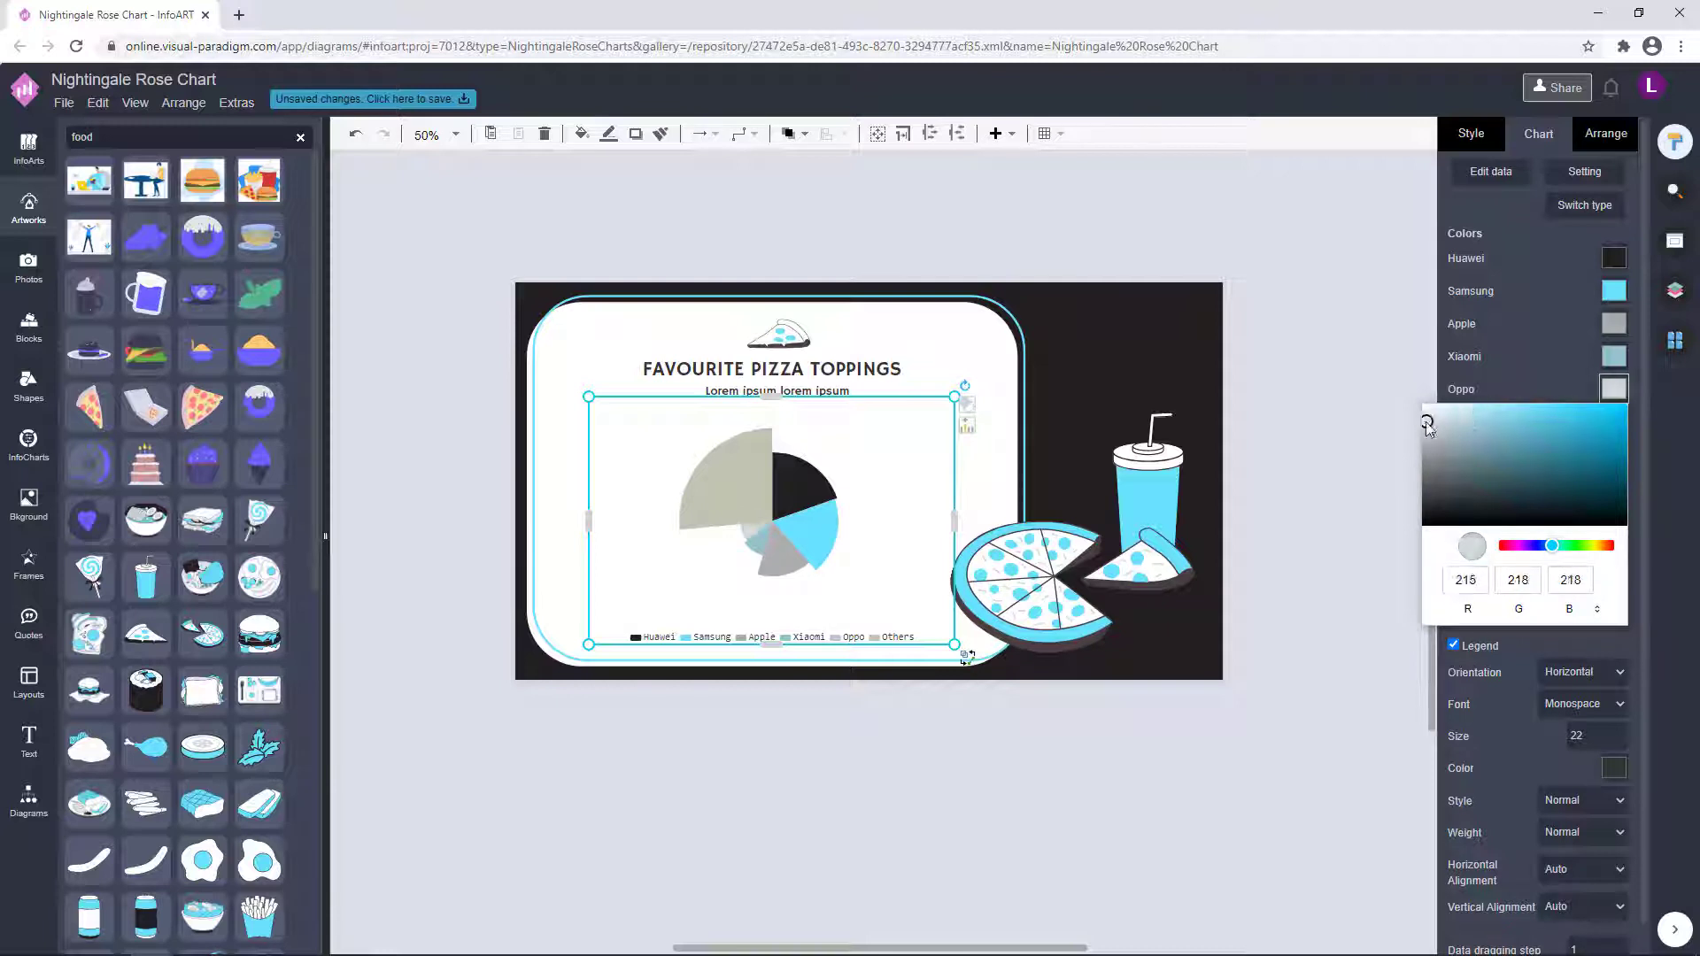
click(1564, 344)
mouse_move(1427, 422)
mouse_down()
mouse_move(1368, 465)
mouse_move(1408, 456)
mouse_up()
click(1613, 422)
click(1464, 401)
drag(770, 480, 765, 489)
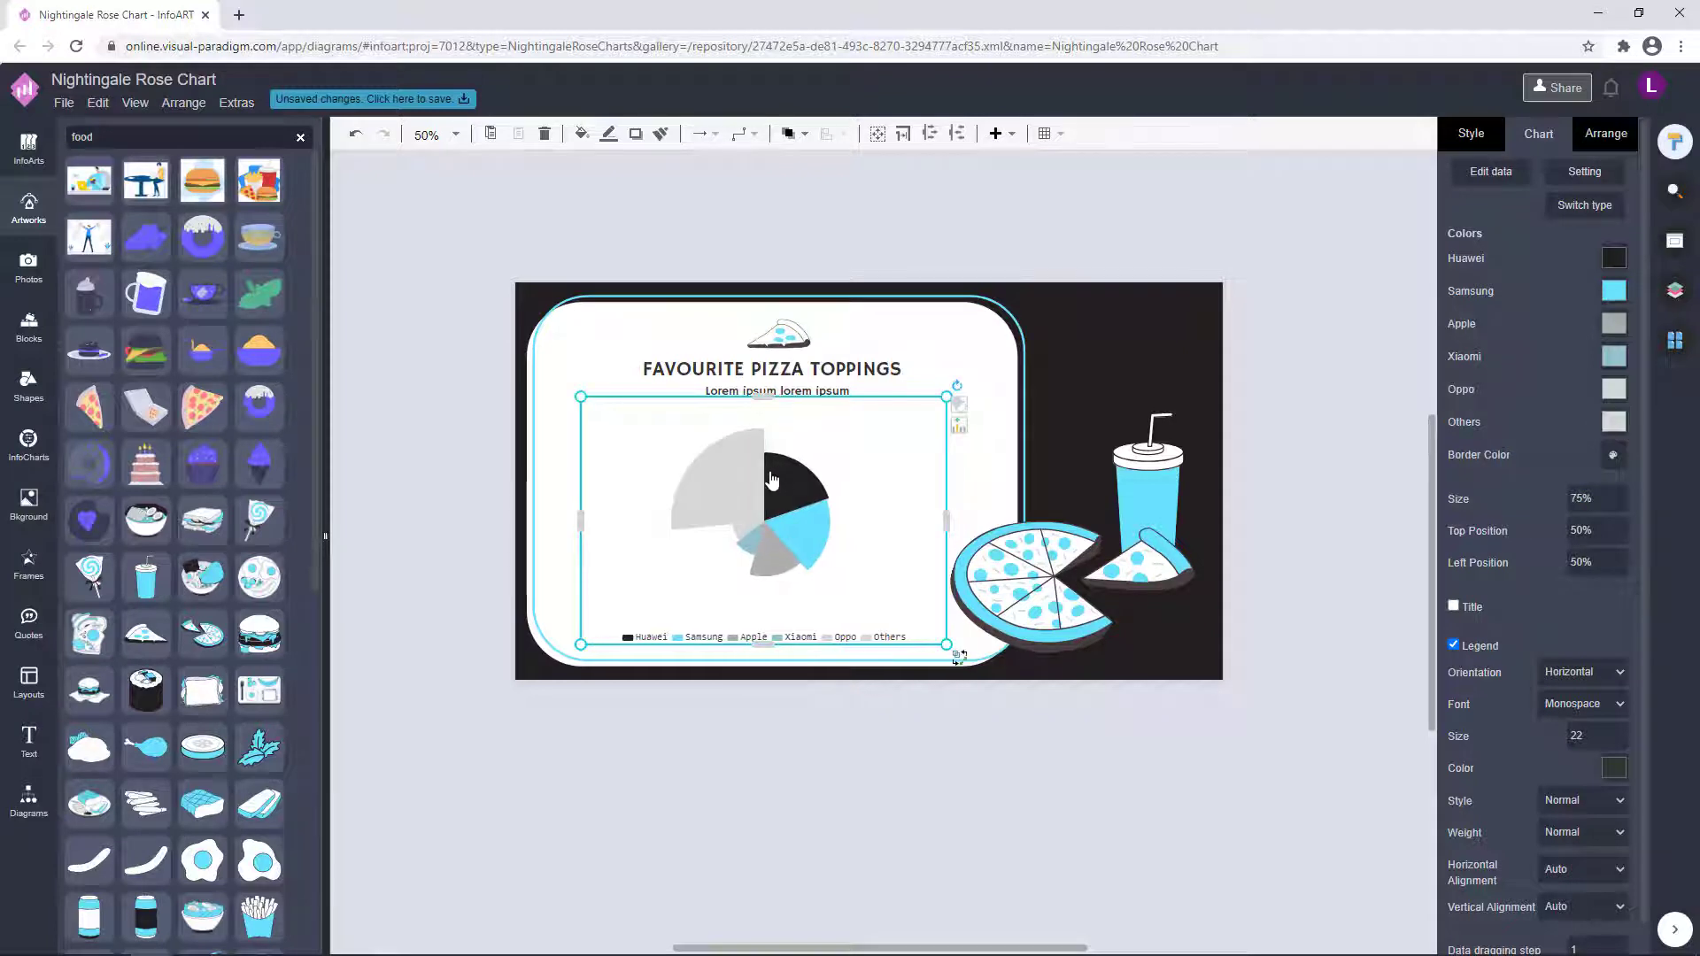
key(ctrl+z)
click(1614, 390)
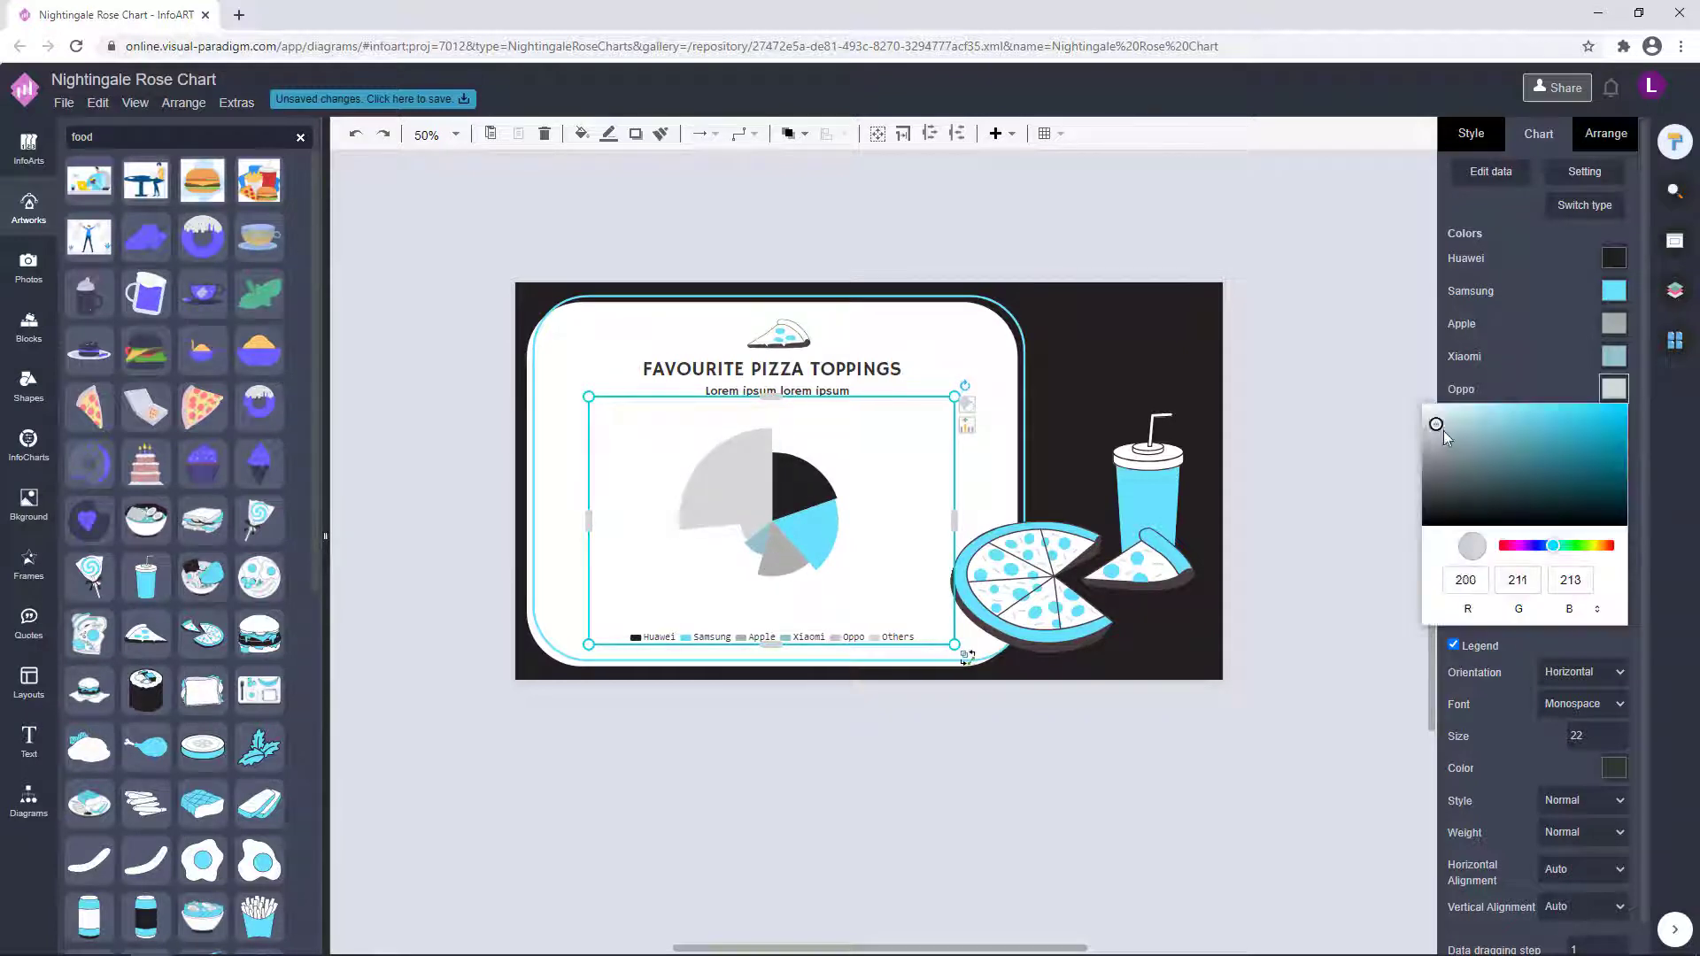
Resize the rose chart's segments directly on the chart to more even proportions, and nudge the chart slightly down.
click(775, 556)
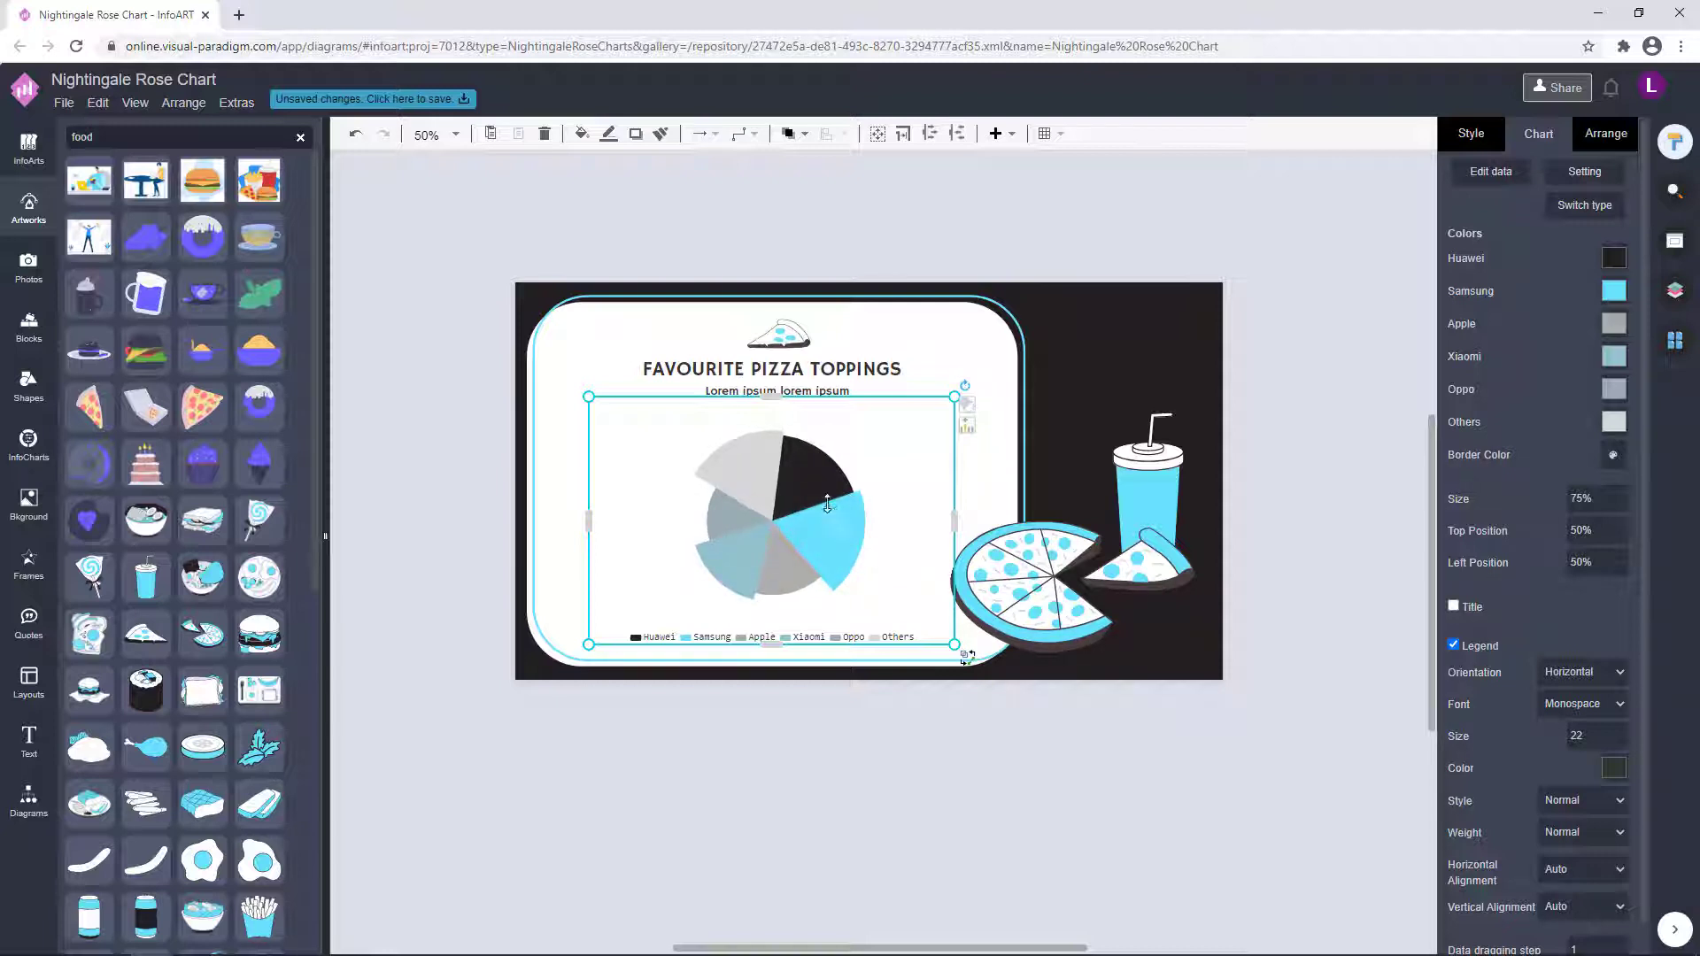
click(845, 753)
drag(820, 519, 820, 525)
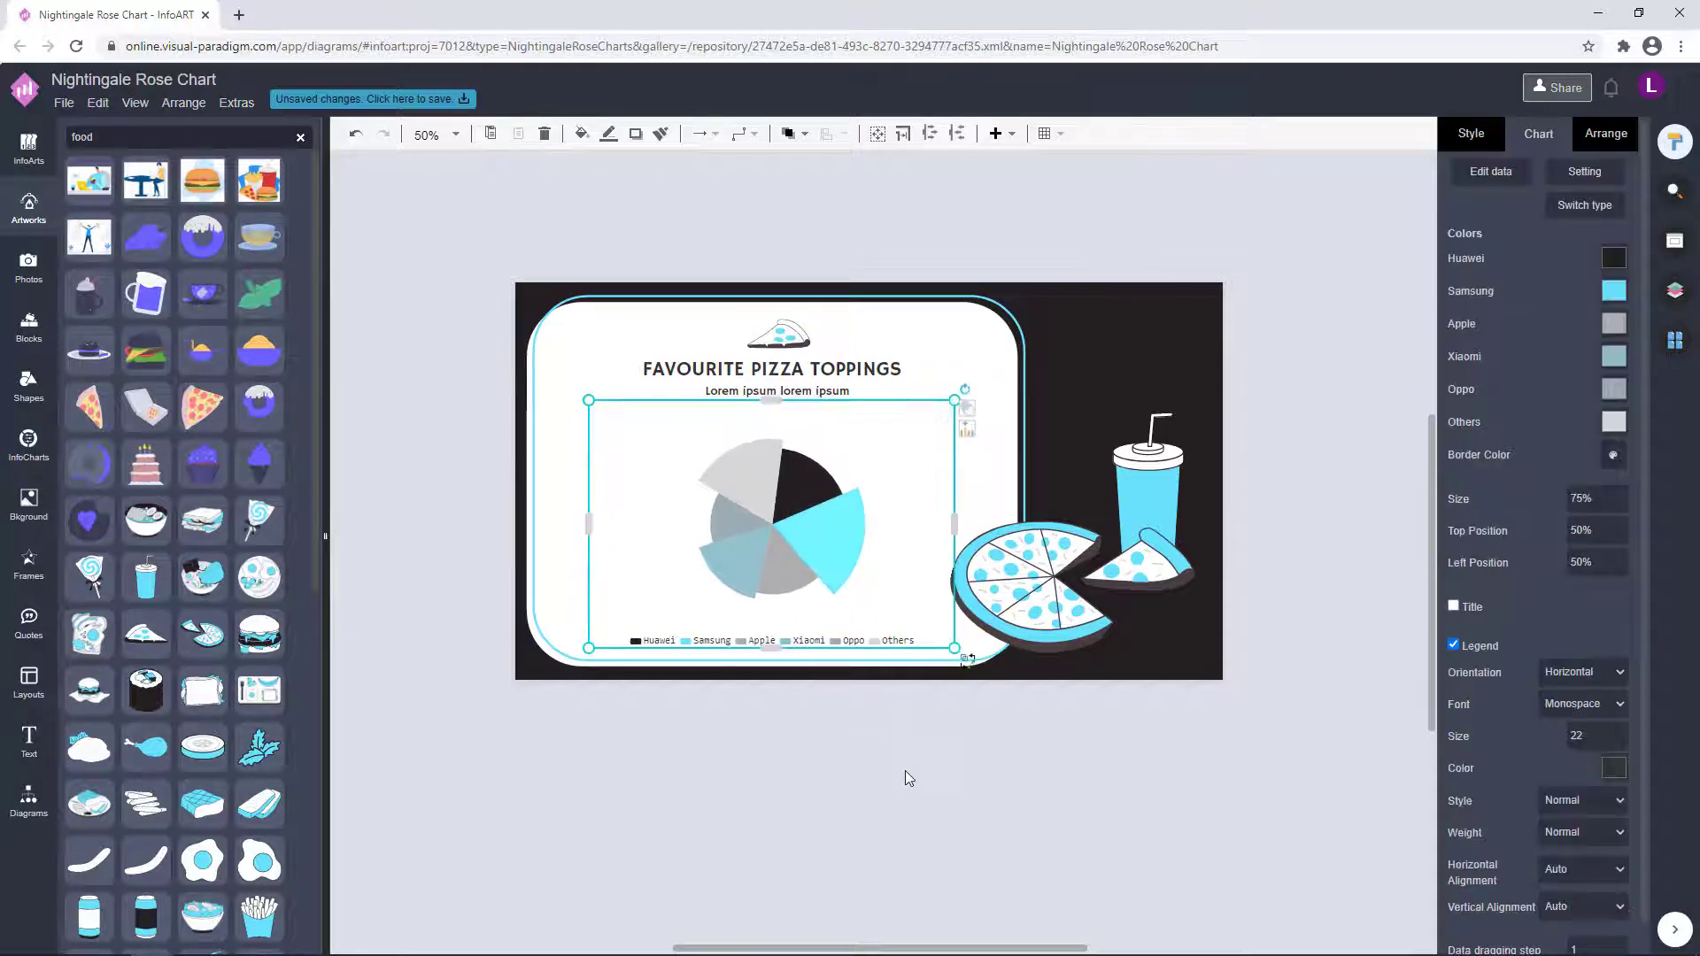
click(905, 770)
Nudge the rose chart slightly left and up so its segments look centred in the panel.
click(931, 434)
scroll(1624, 749, down, 1)
click(1311, 633)
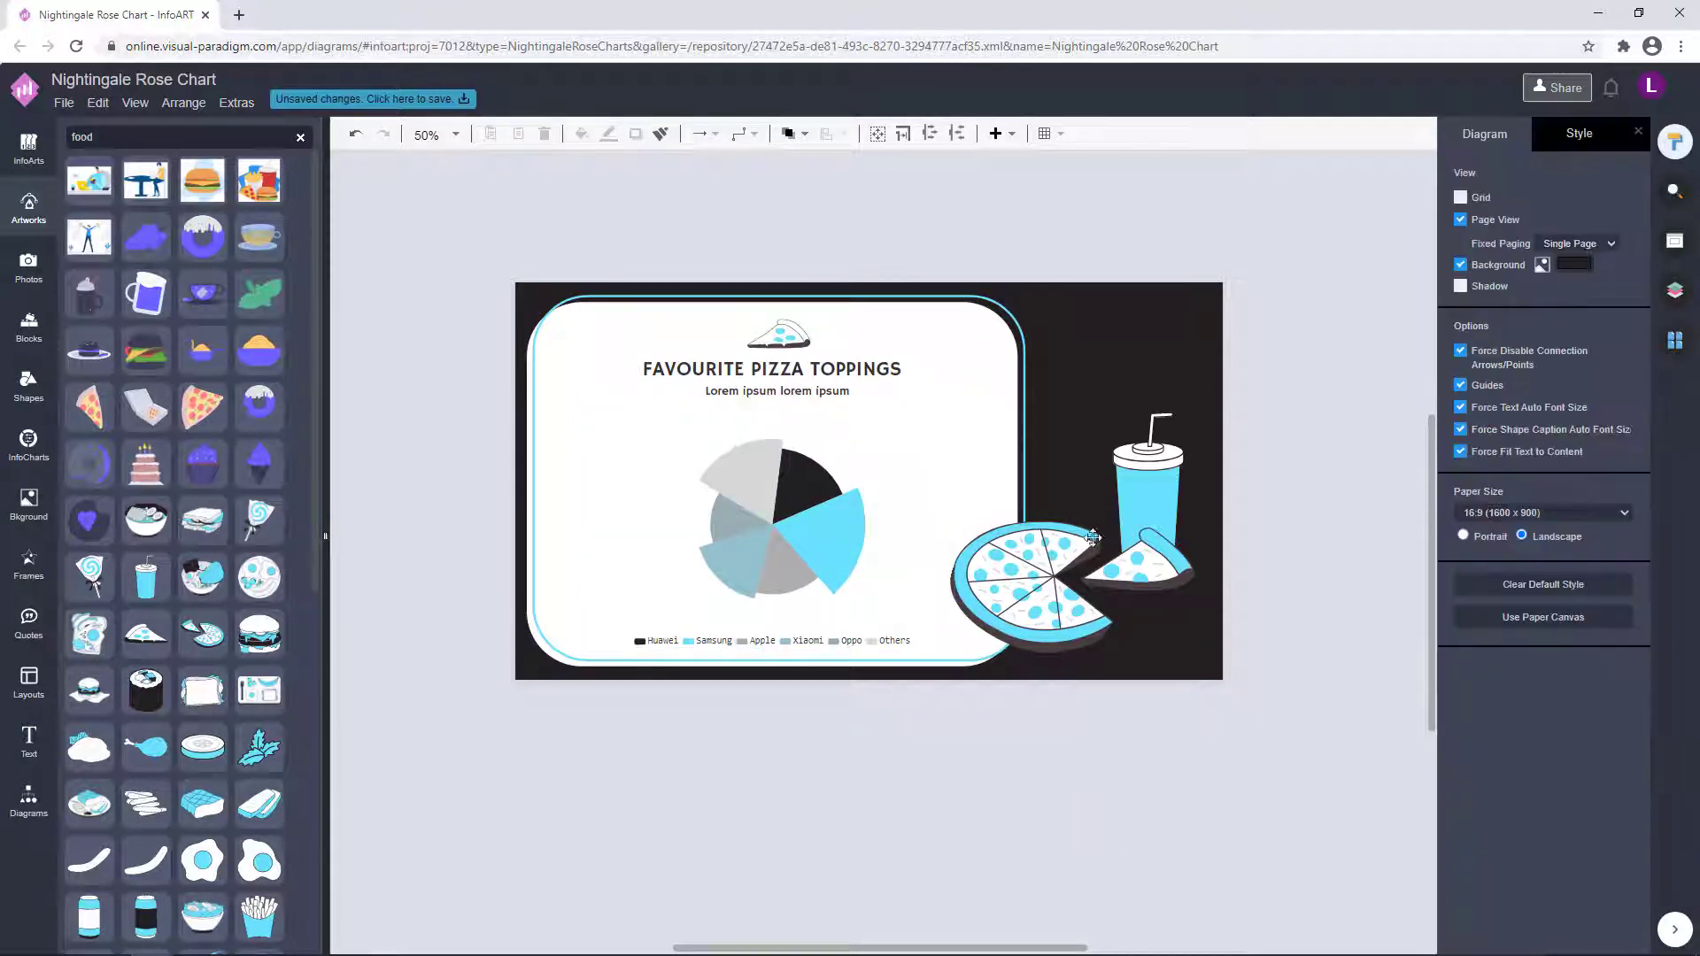
drag(831, 552, 824, 548)
click(893, 785)
Move the subtitle and title slightly down, away from the pizza slice.
click(824, 391)
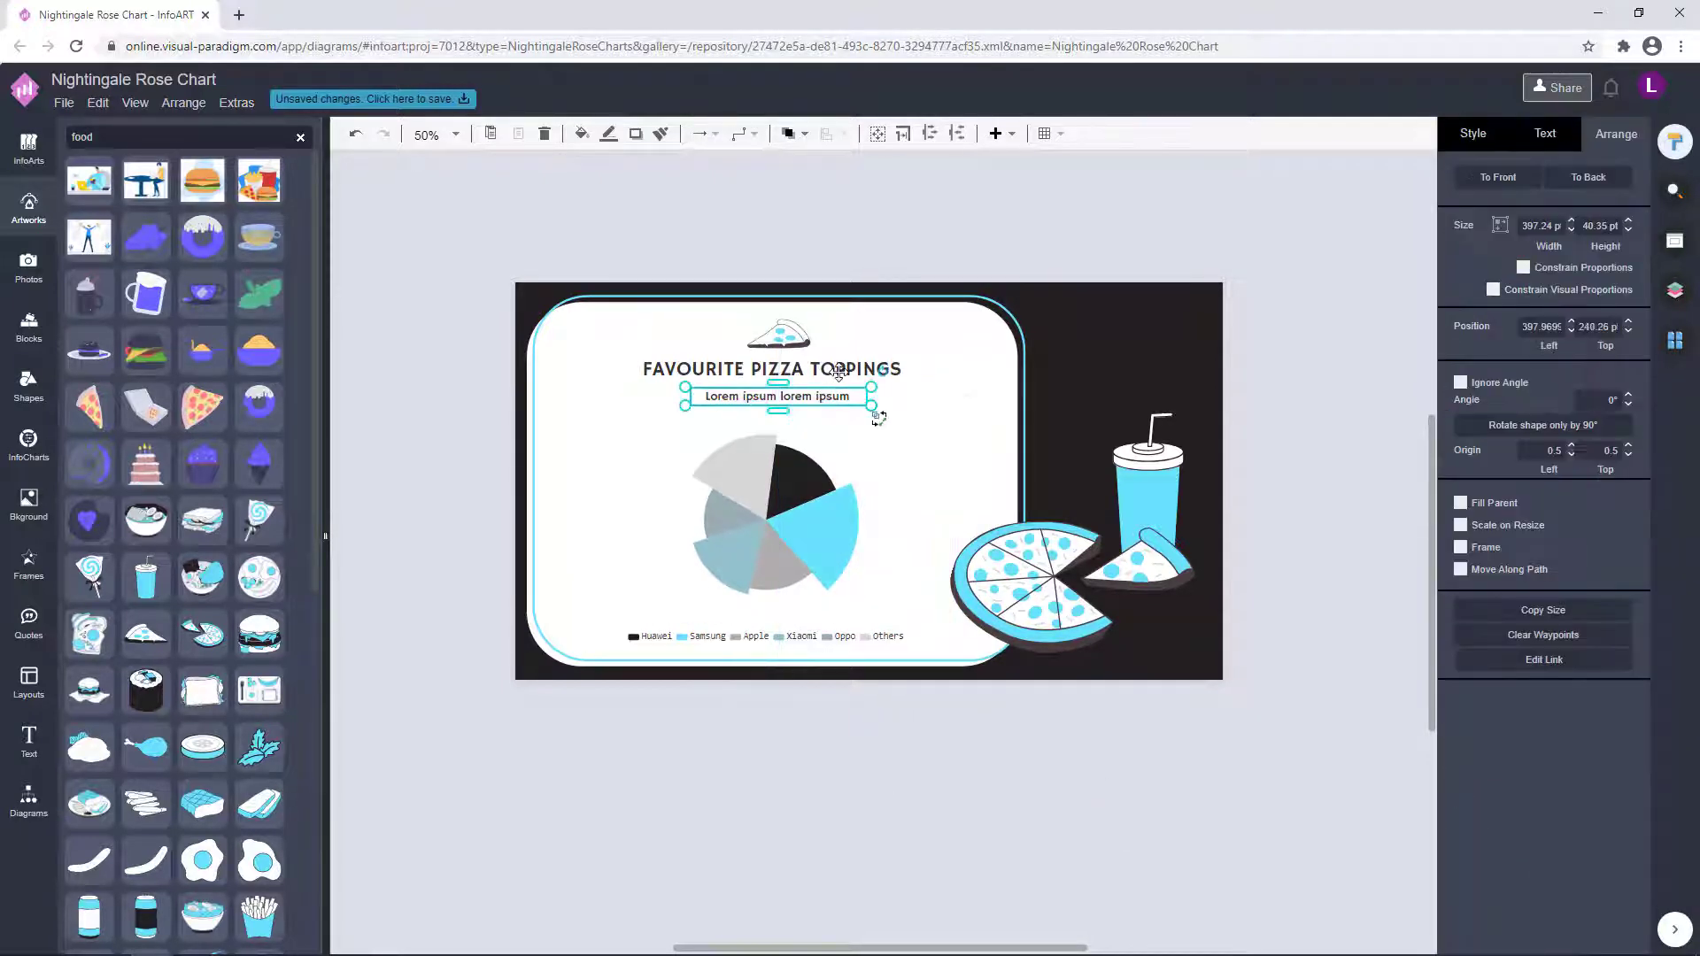
drag(839, 372, 839, 376)
click(846, 416)
double_click(805, 377)
text(III)
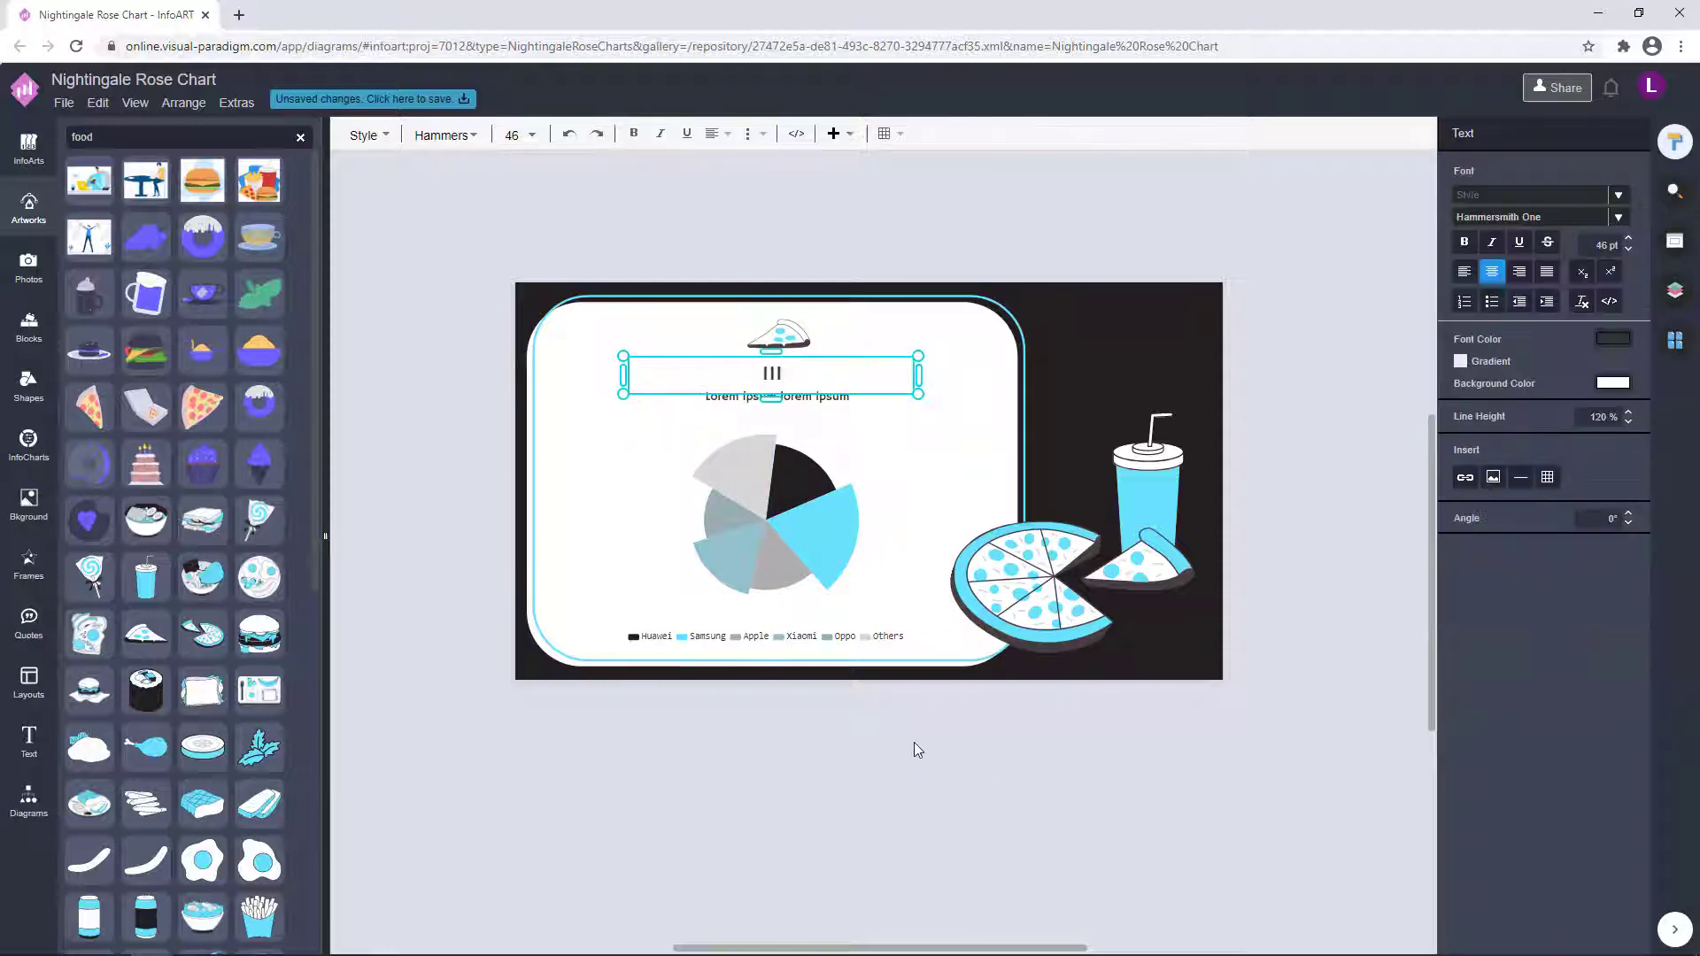
click(873, 362)
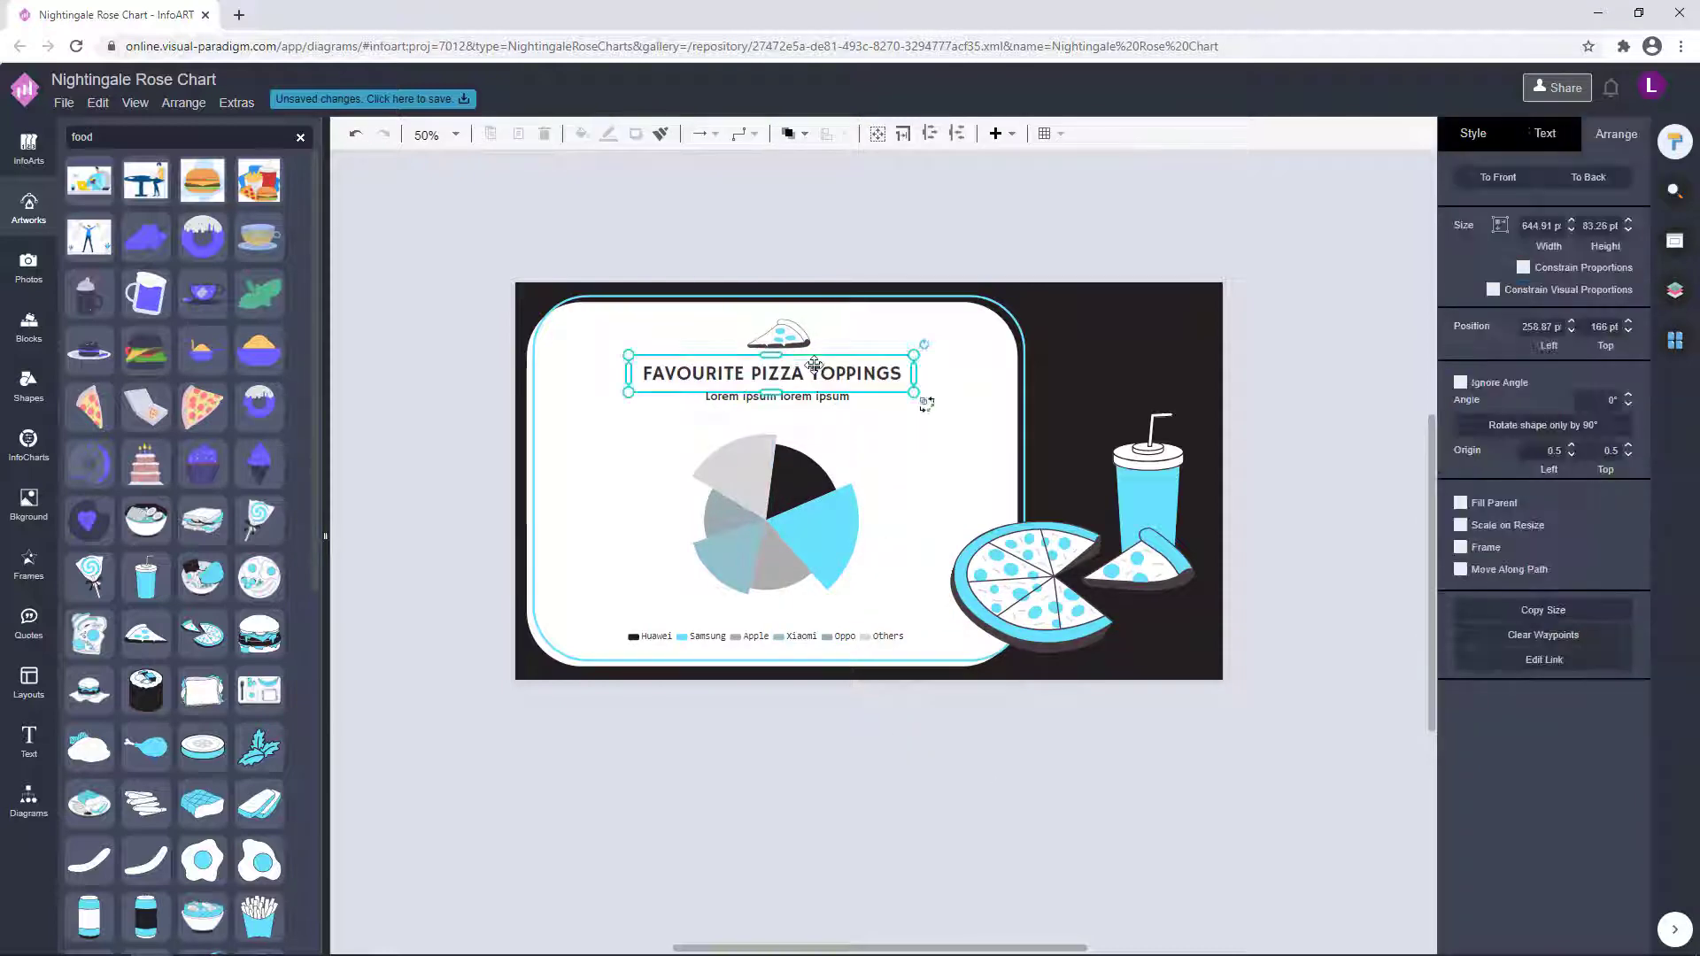
Scale the pizza and drink cup artwork slightly smaller together.
click(869, 782)
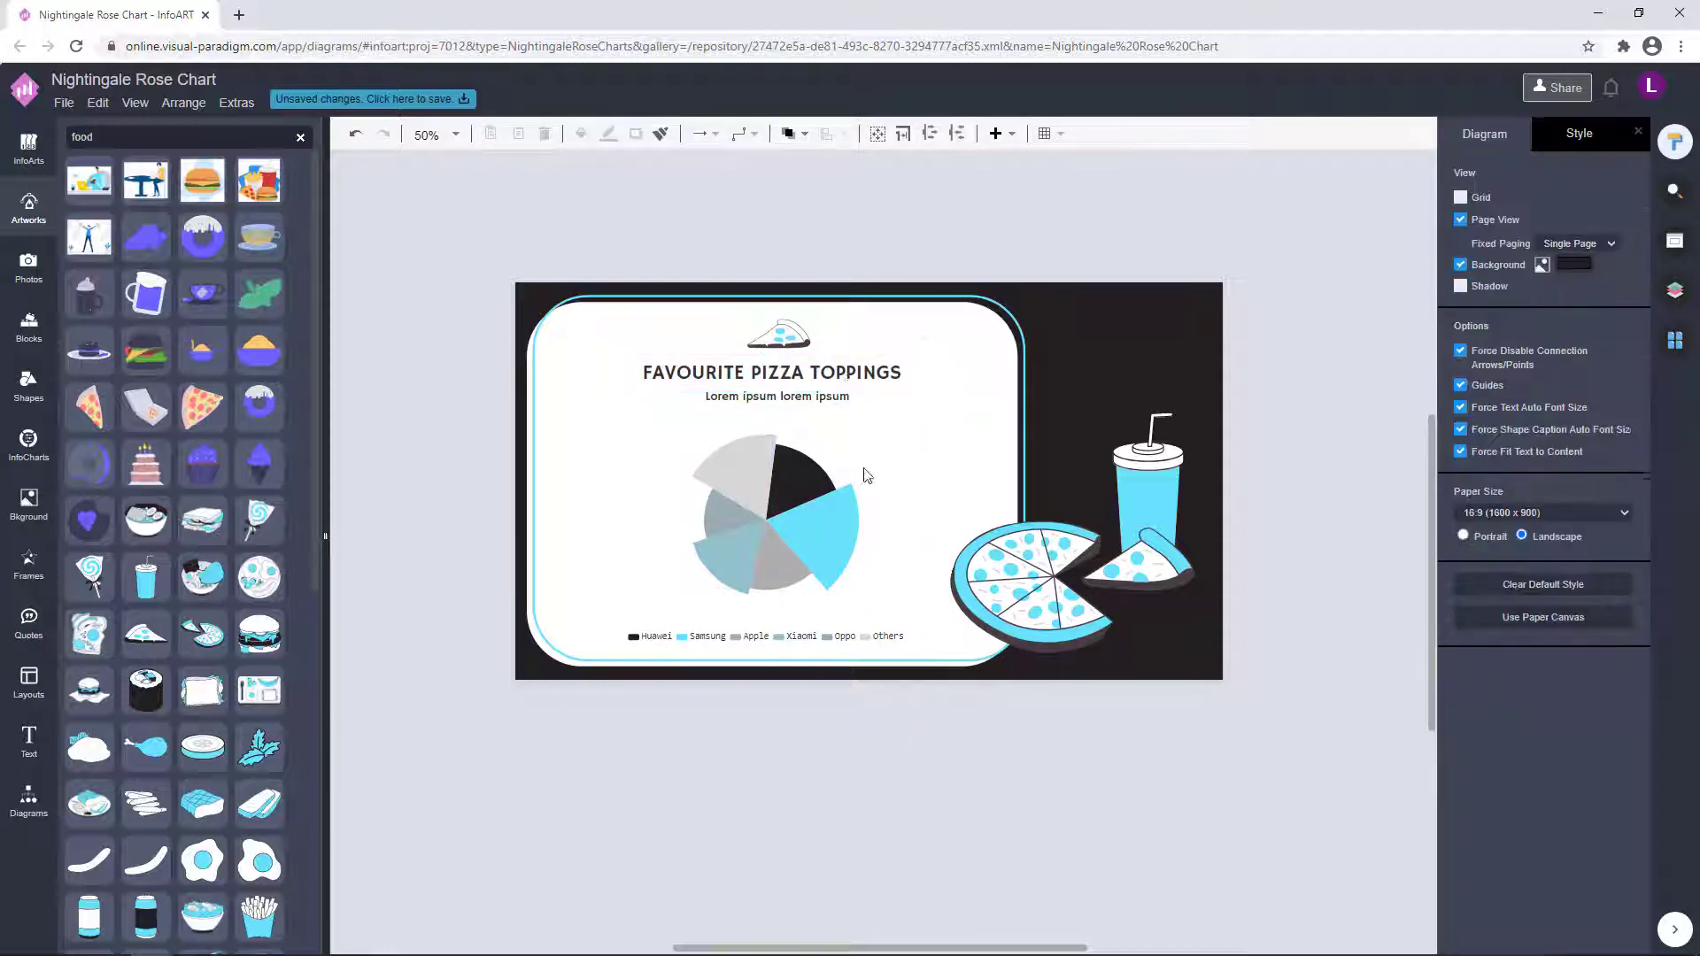
click(1023, 600)
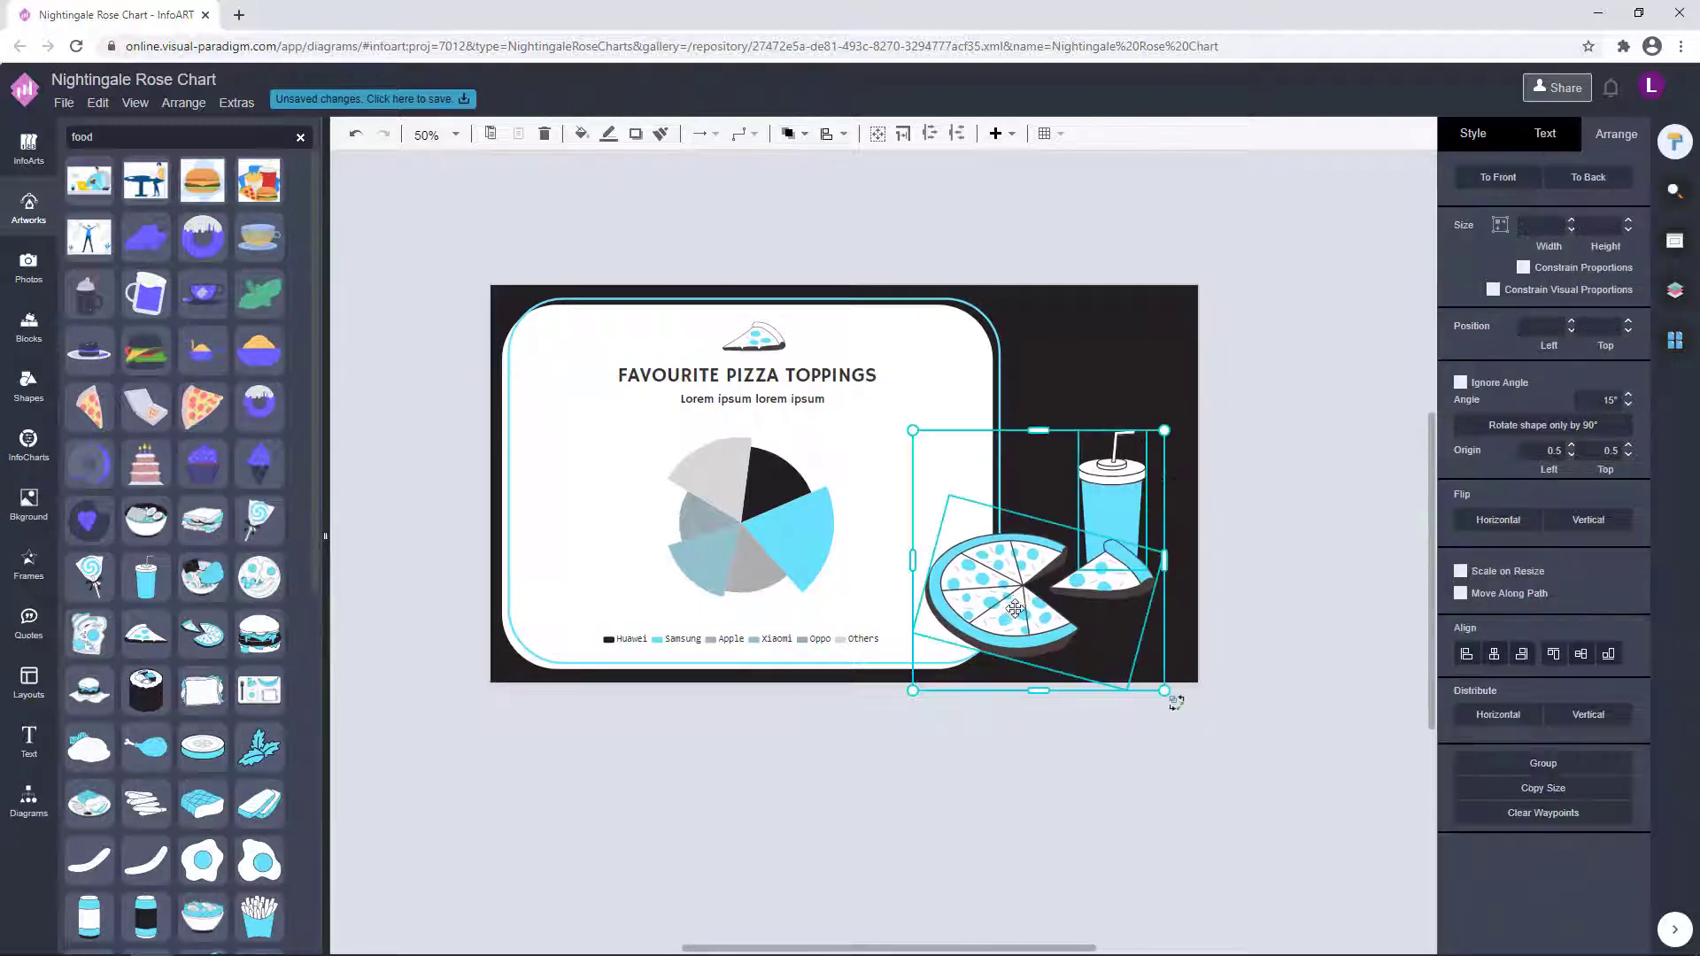
drag(1176, 701, 1169, 707)
click(1248, 497)
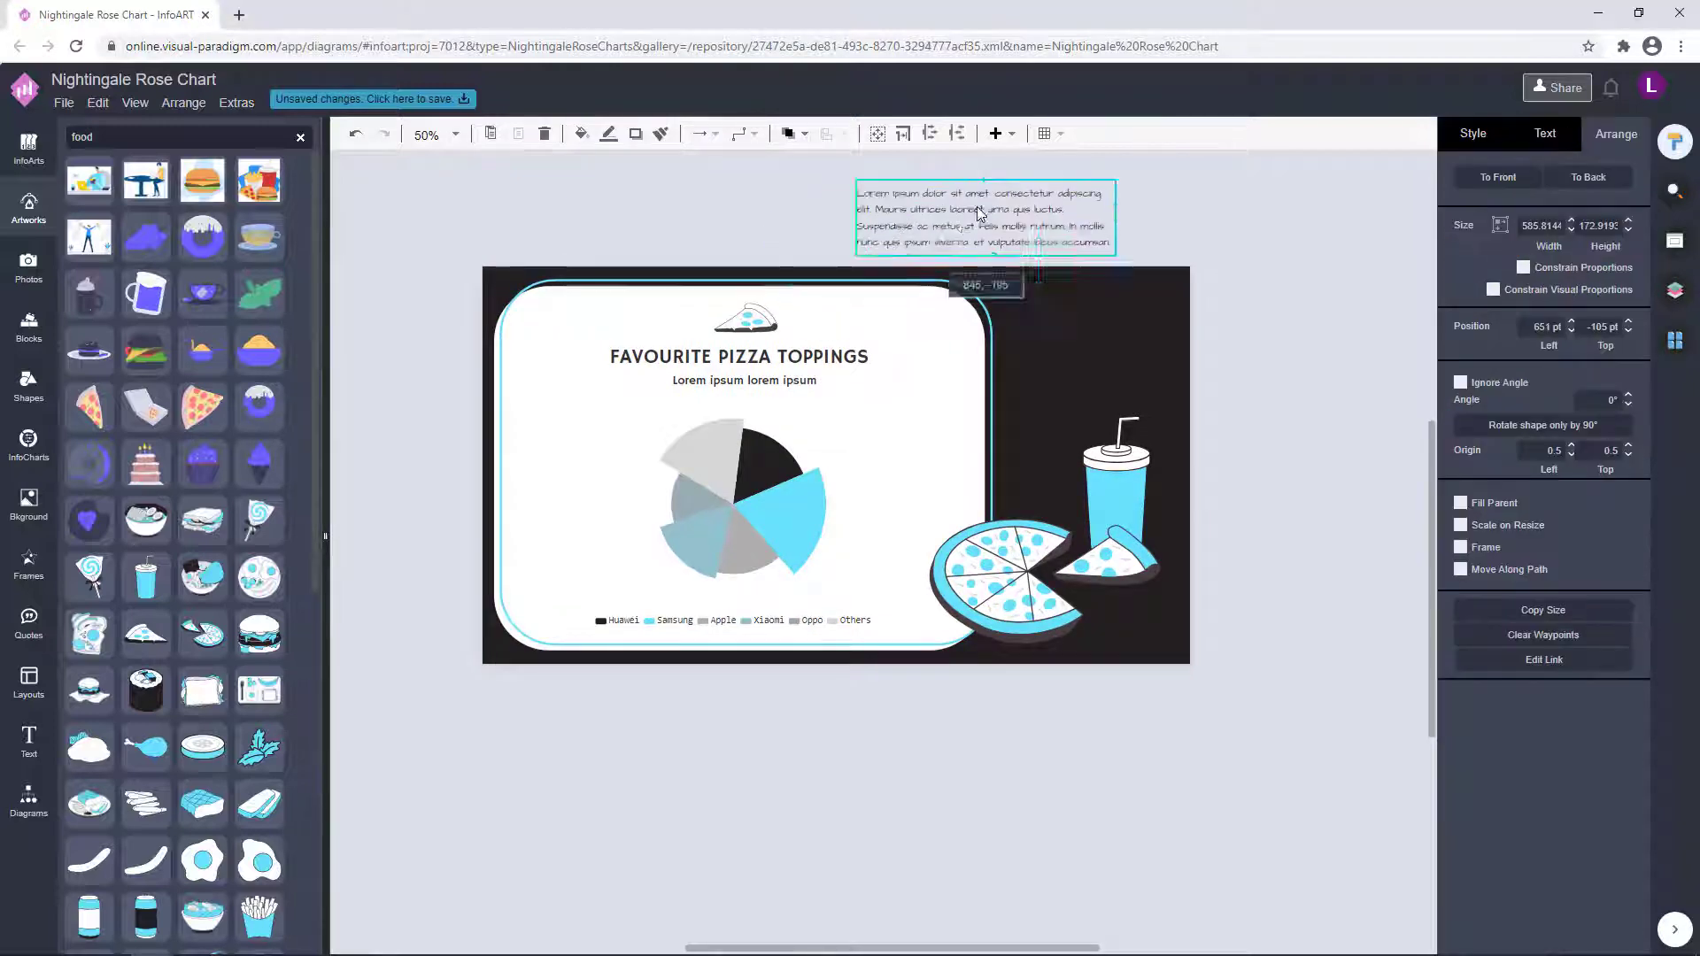
Recolour the lorem ipsum paragraph above the page white and right-align its text.
drag(980, 216, 990, 209)
click(1560, 139)
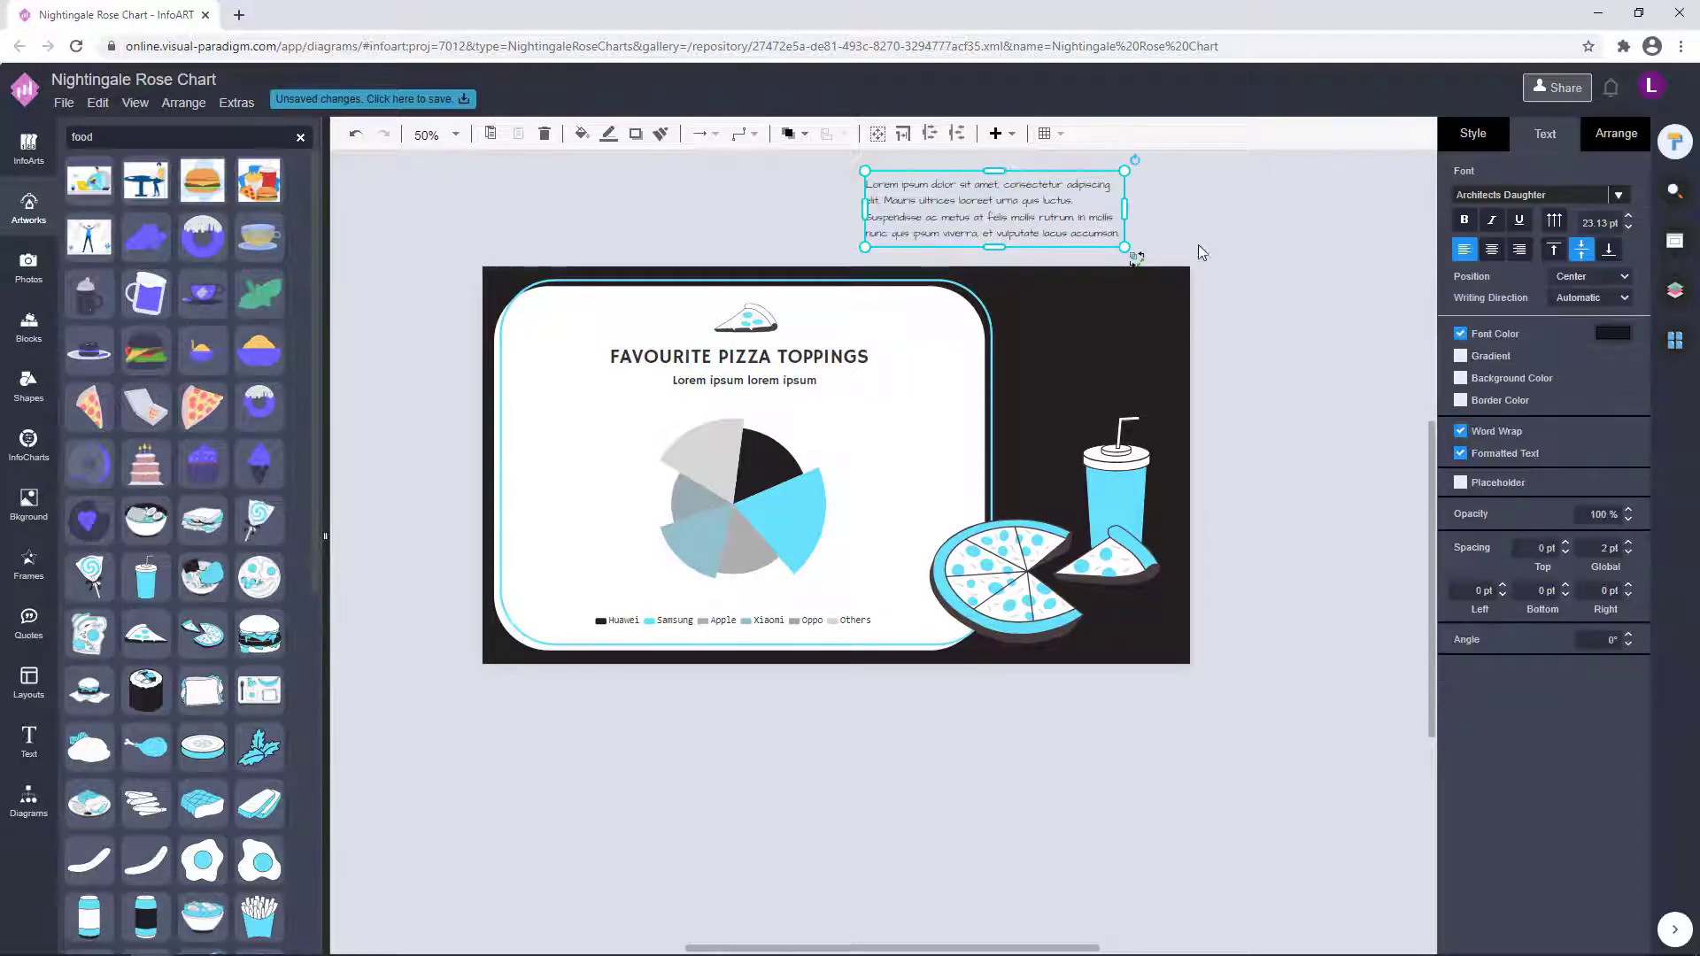
click(1609, 335)
click(1639, 737)
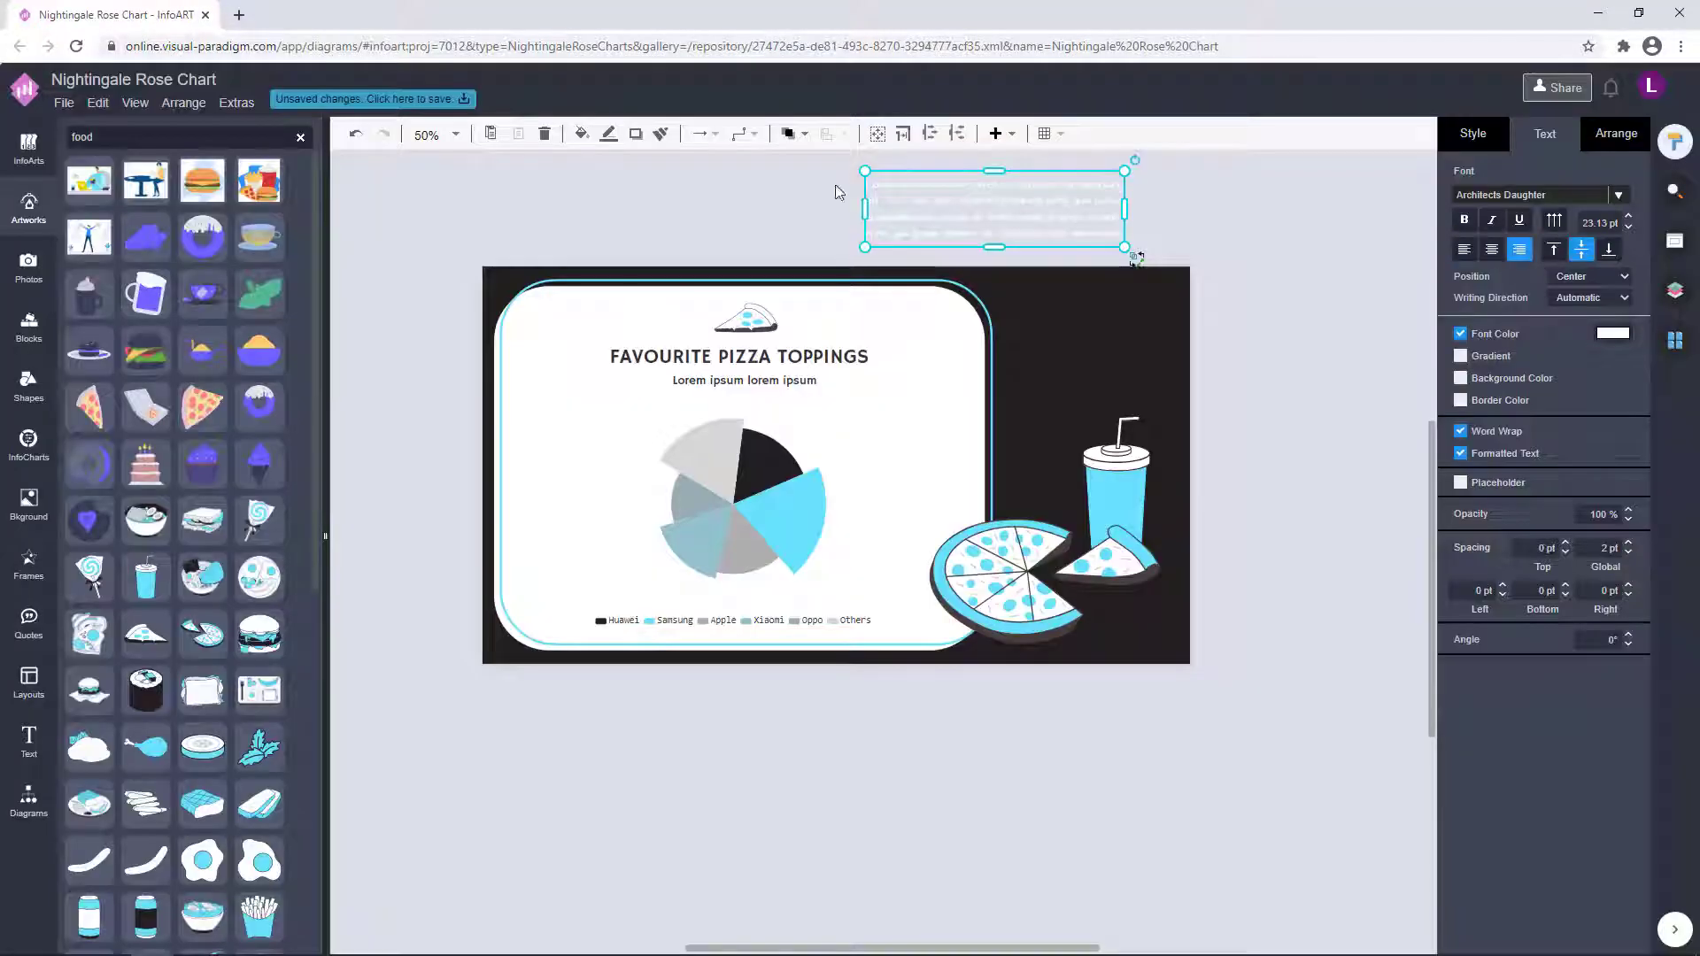
Move the white paragraph into the dark area above the drink cup and narrow it to fit beside the panel.
drag(1070, 231, 1104, 365)
drag(941, 348, 1016, 348)
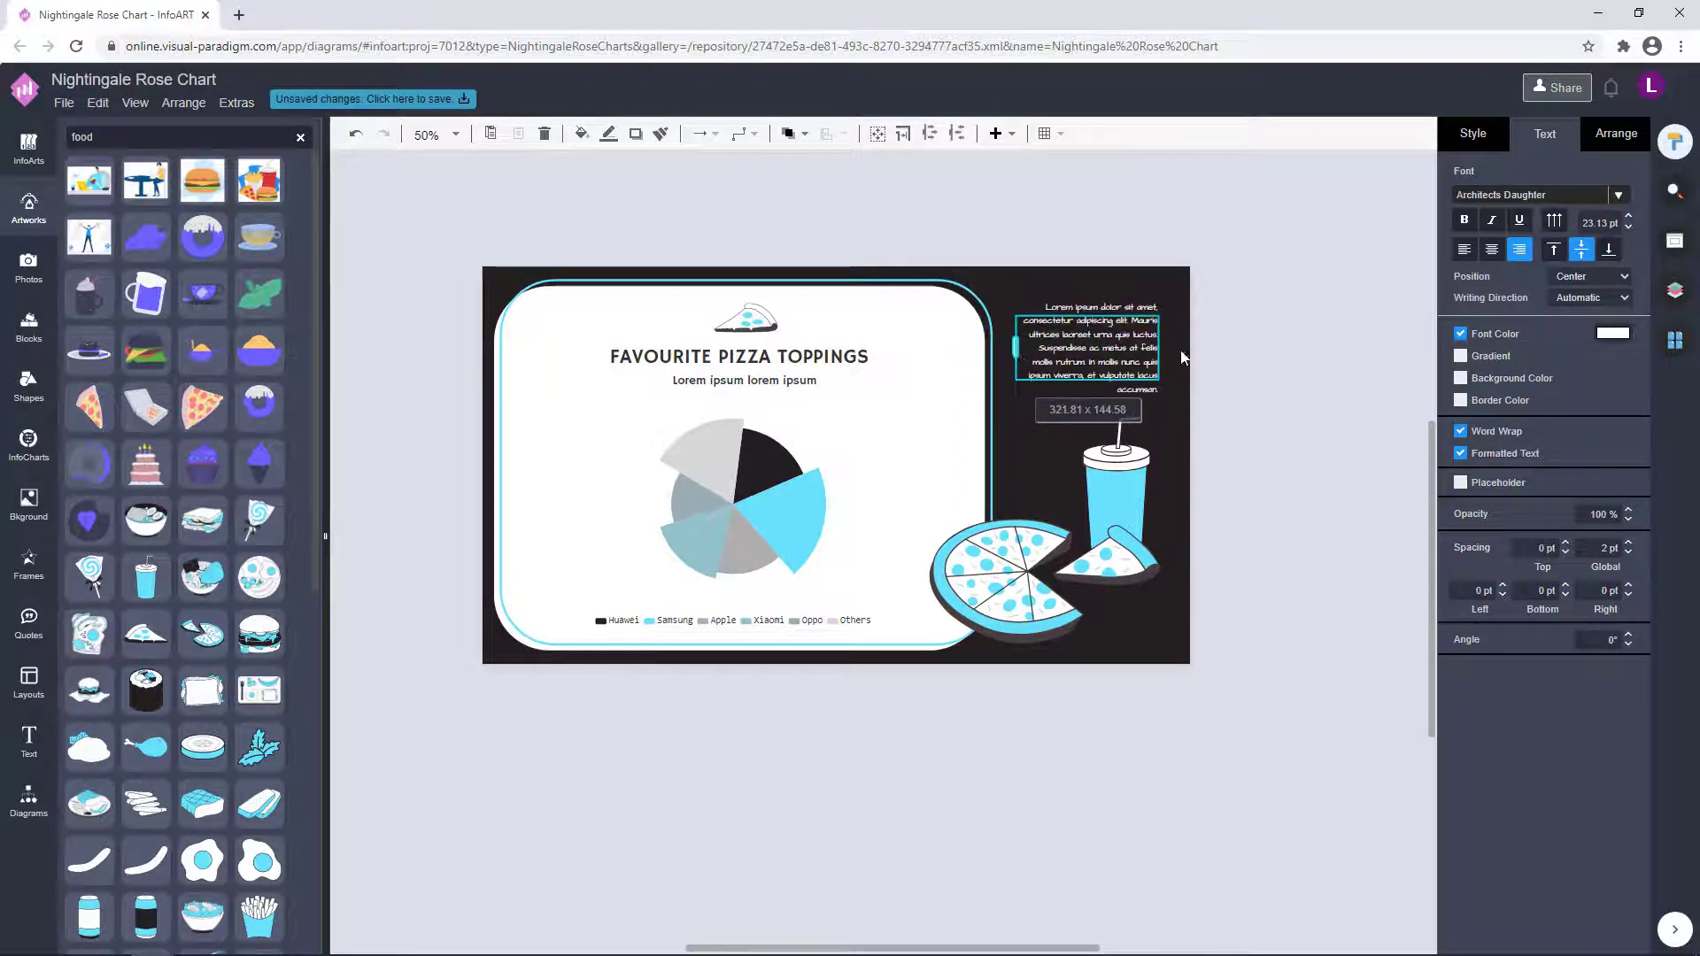
click(1279, 372)
click(1123, 353)
click(1236, 373)
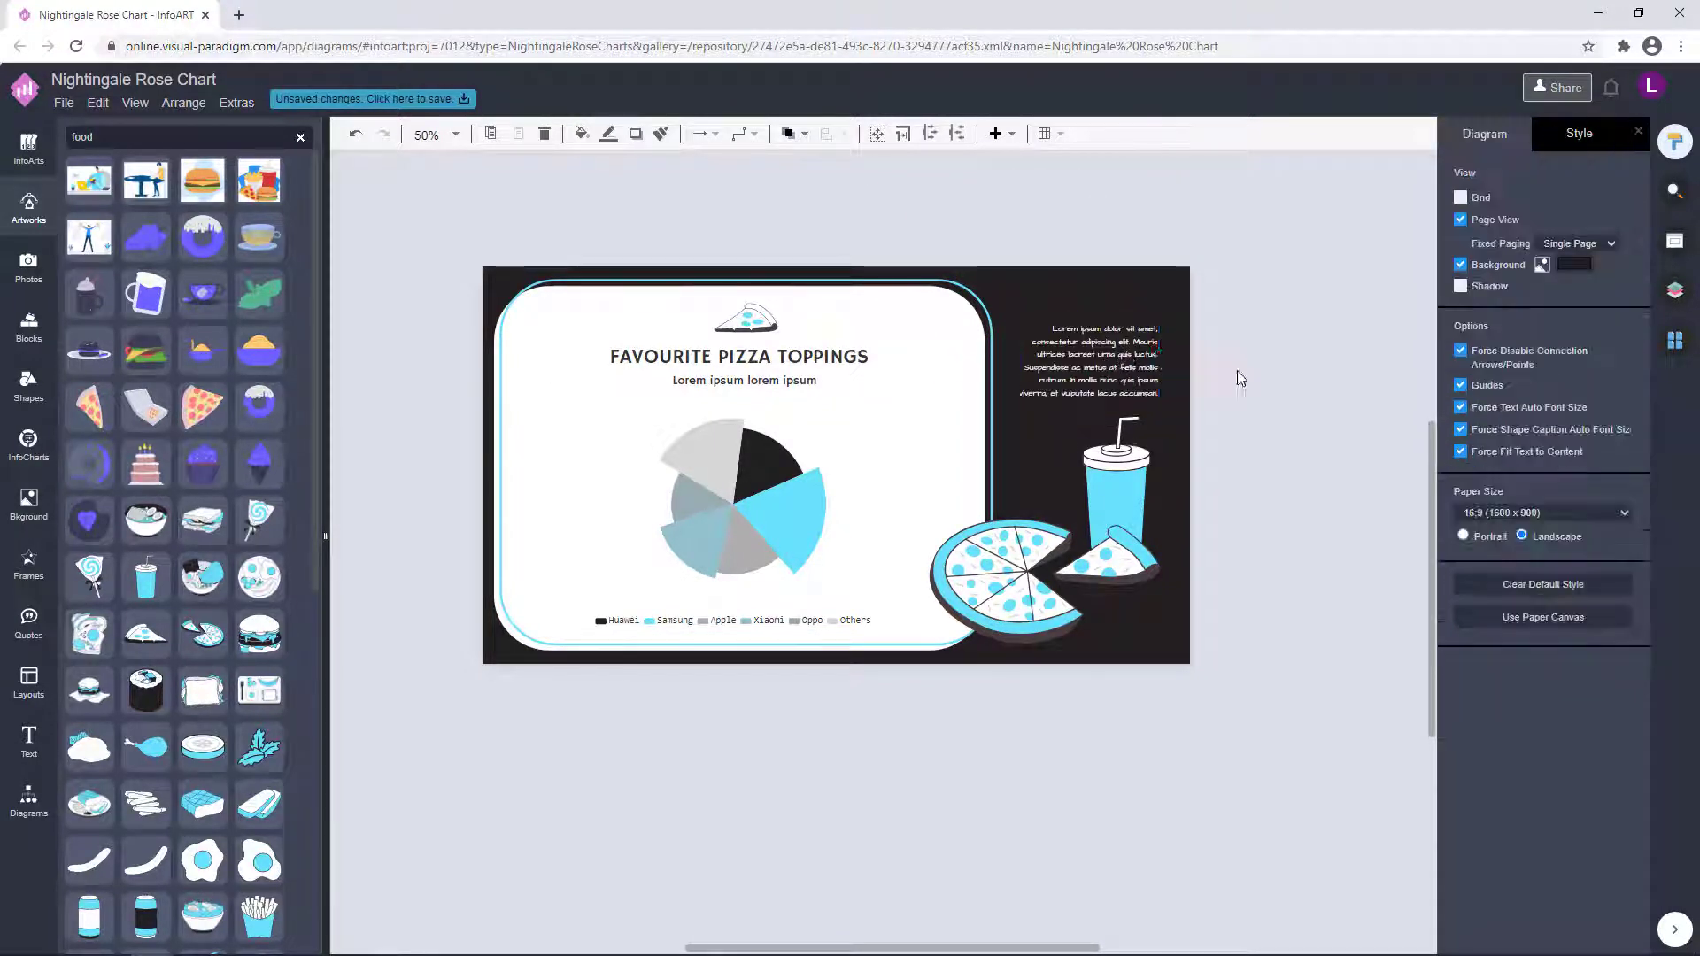
Trim the white paragraph's text so it ends at "mollis rutrum.".
scroll(1106, 371, up, 3)
double_click(1104, 373)
mouse_move(1045, 389)
mouse_down()
mouse_move(991, 387)
mouse_move(1063, 439)
mouse_move(1070, 385)
mouse_up()
key(BackSpace)
key(Escape)
click(1288, 375)
Reposition the shortened paragraph above the drink cup and widen its text box slightly to rewrap the lines.
scroll(1288, 375, down, 2)
click(1197, 367)
drag(1144, 378, 1151, 373)
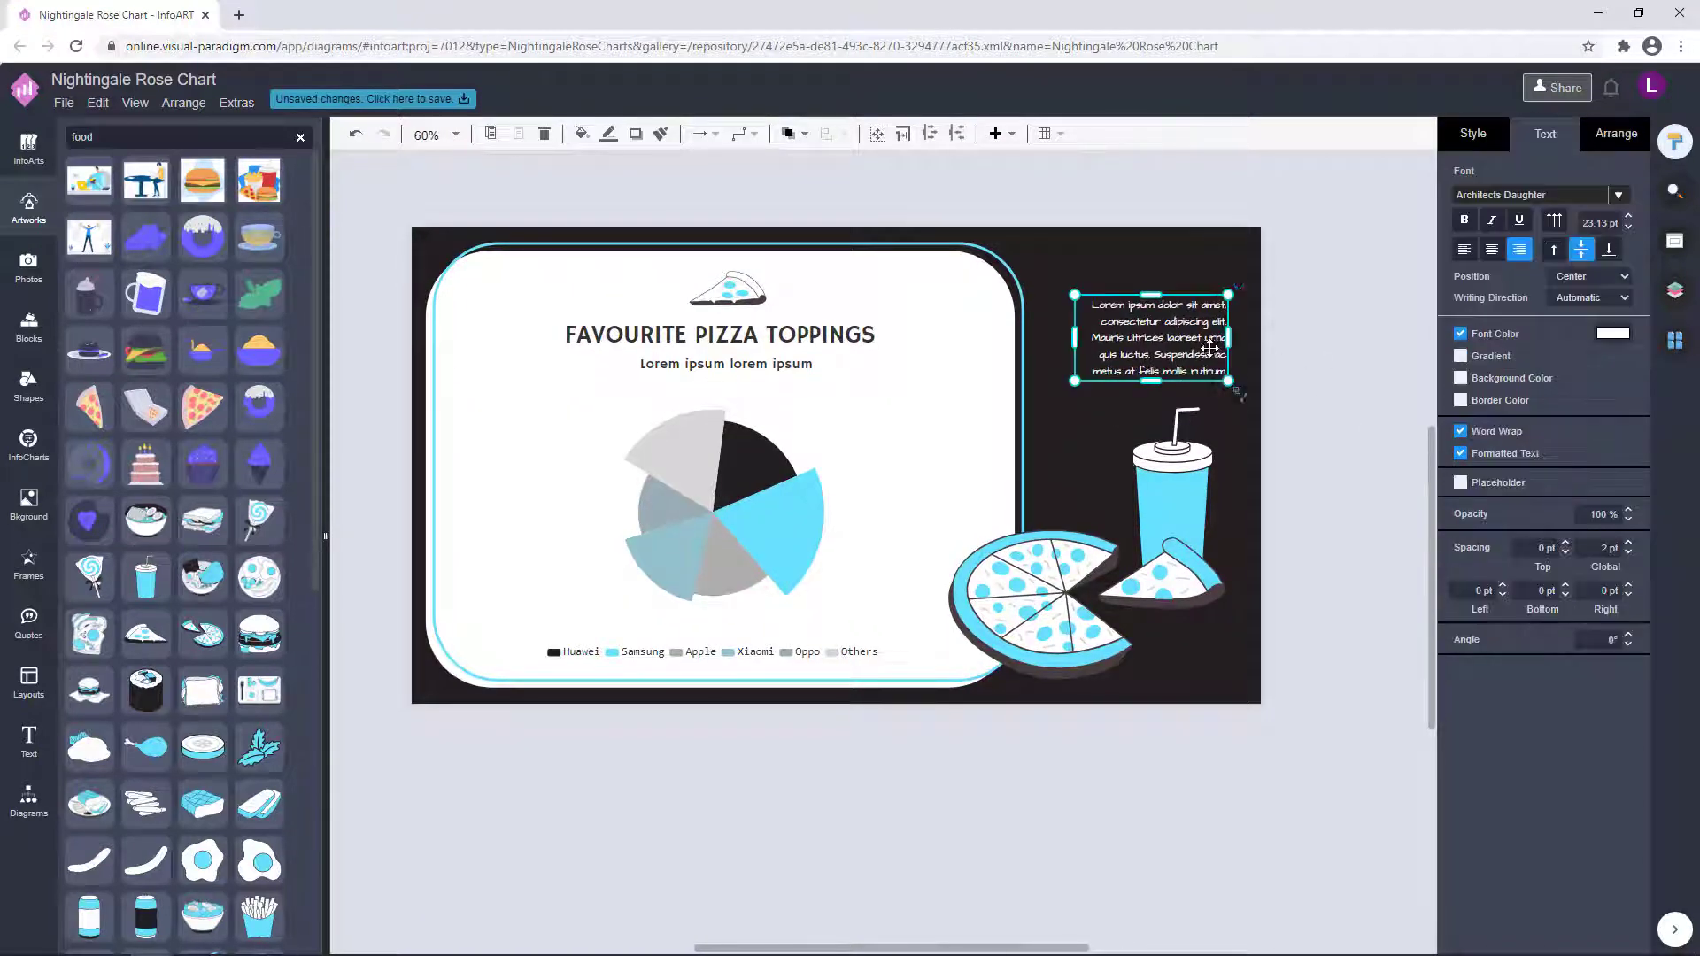
drag(1069, 337, 1060, 337)
click(1276, 343)
click(1187, 338)
click(1276, 343)
Set the chart subtitle's font to Architects Daughter and position it beneath the title.
click(776, 366)
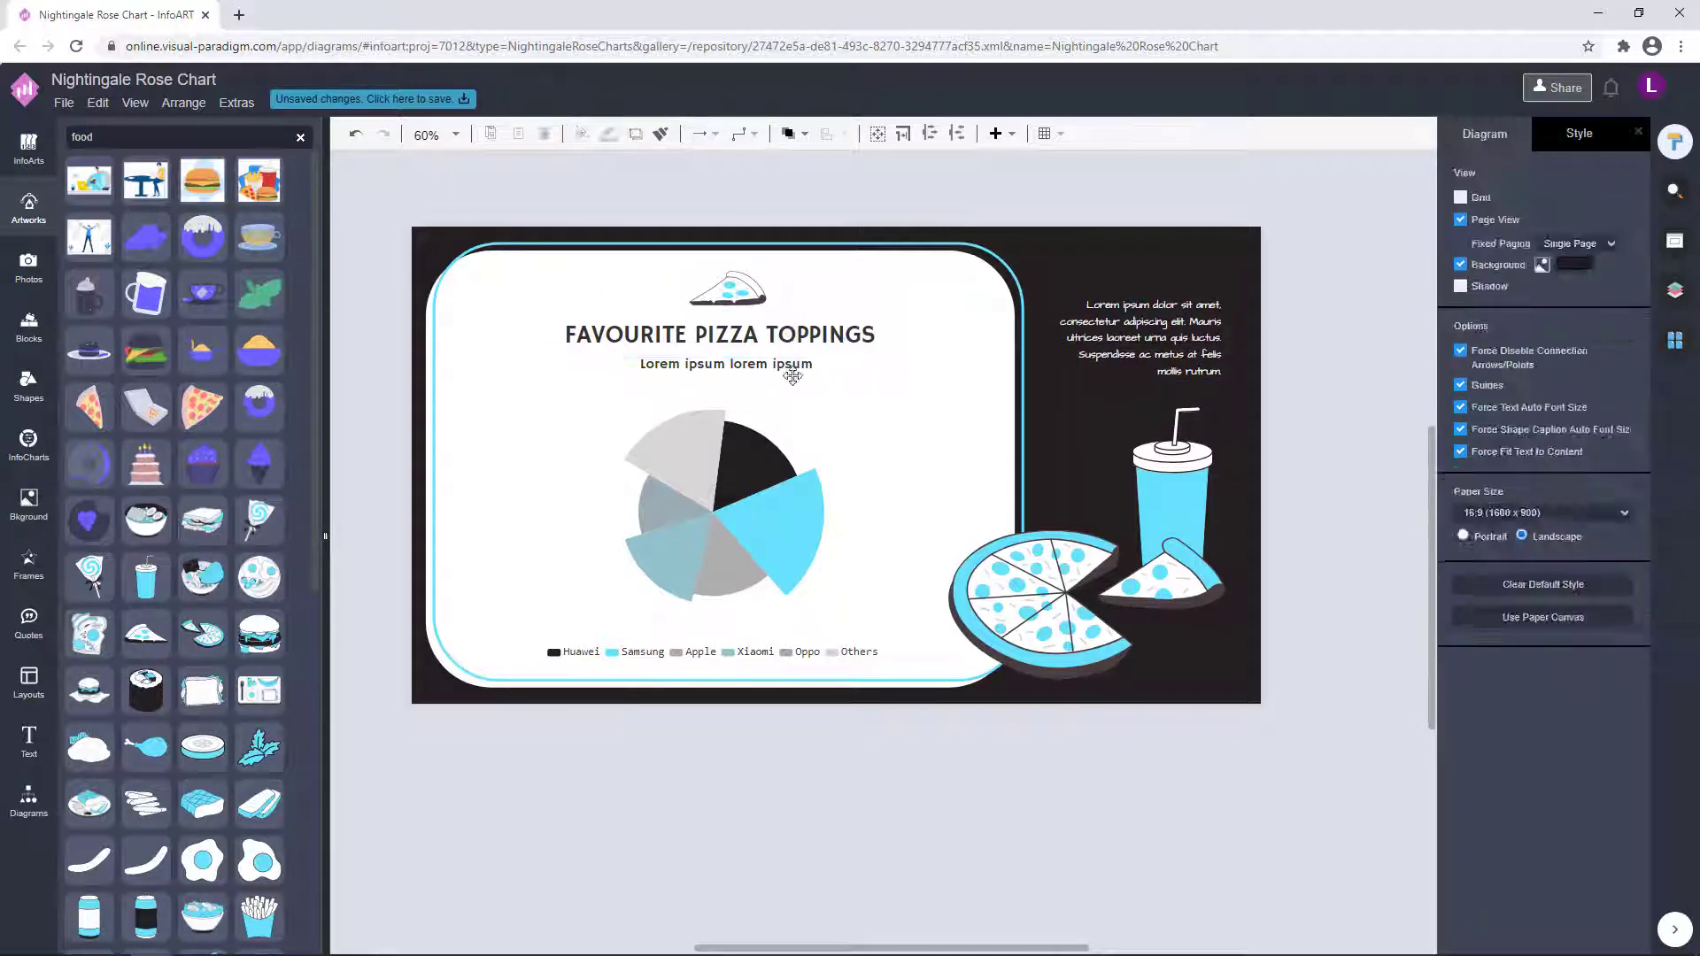
click(1619, 195)
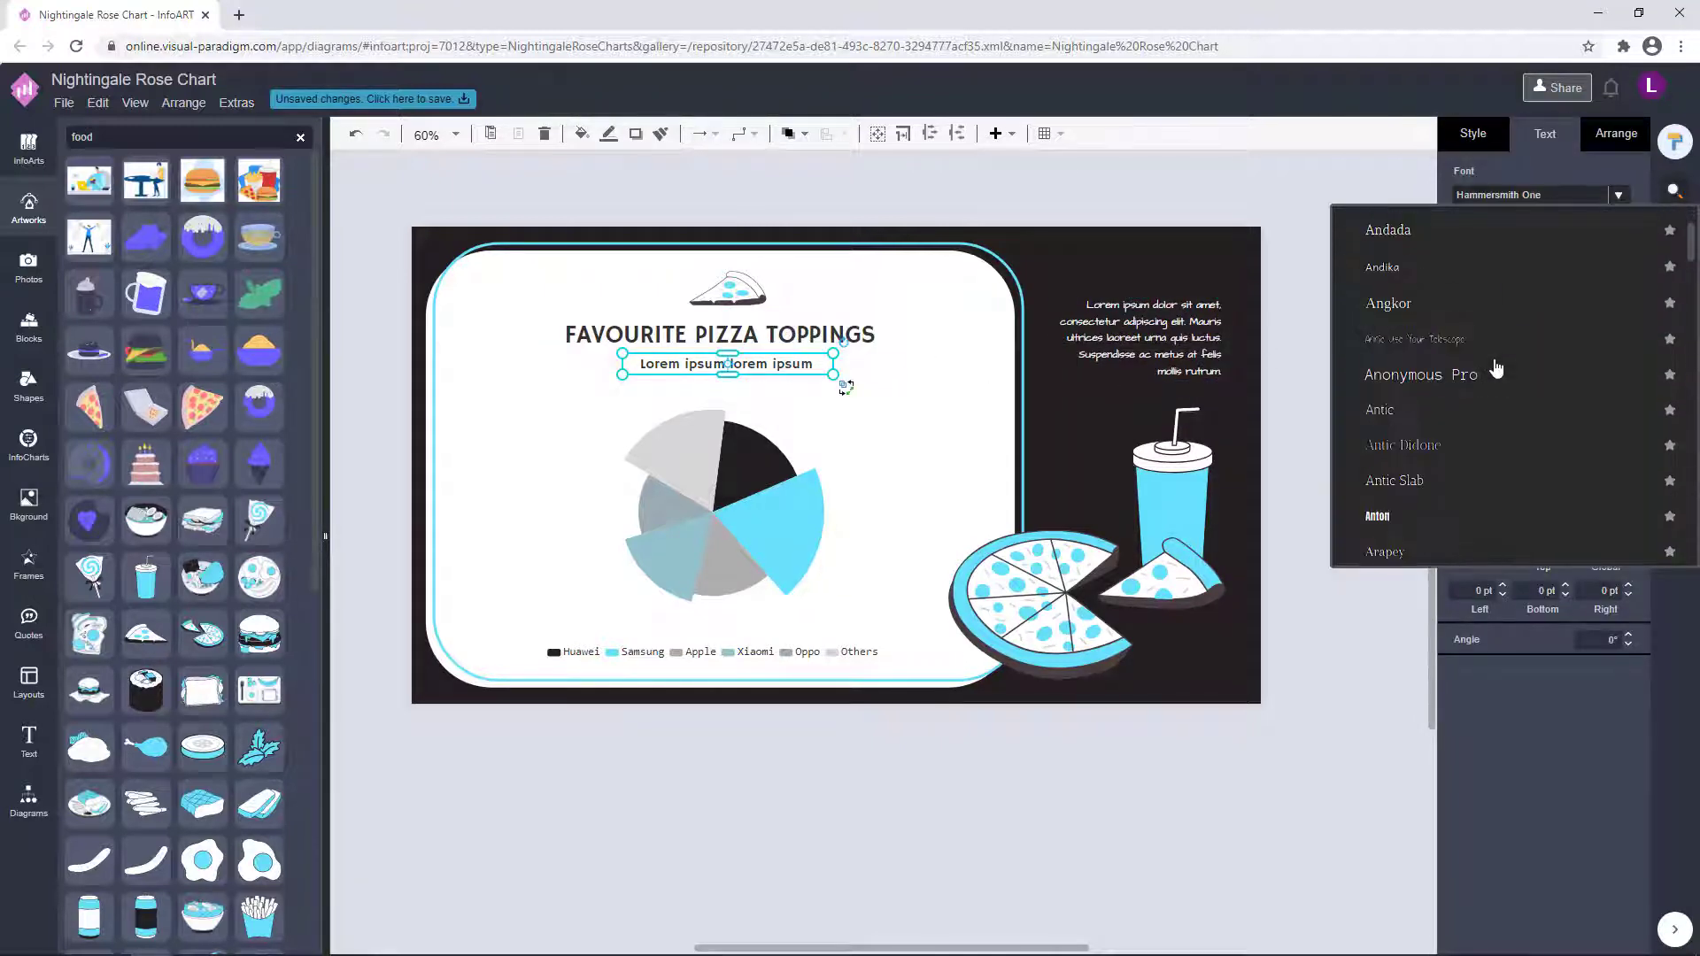
scroll(1487, 361, down, 3)
click(1484, 289)
click(869, 372)
click(820, 374)
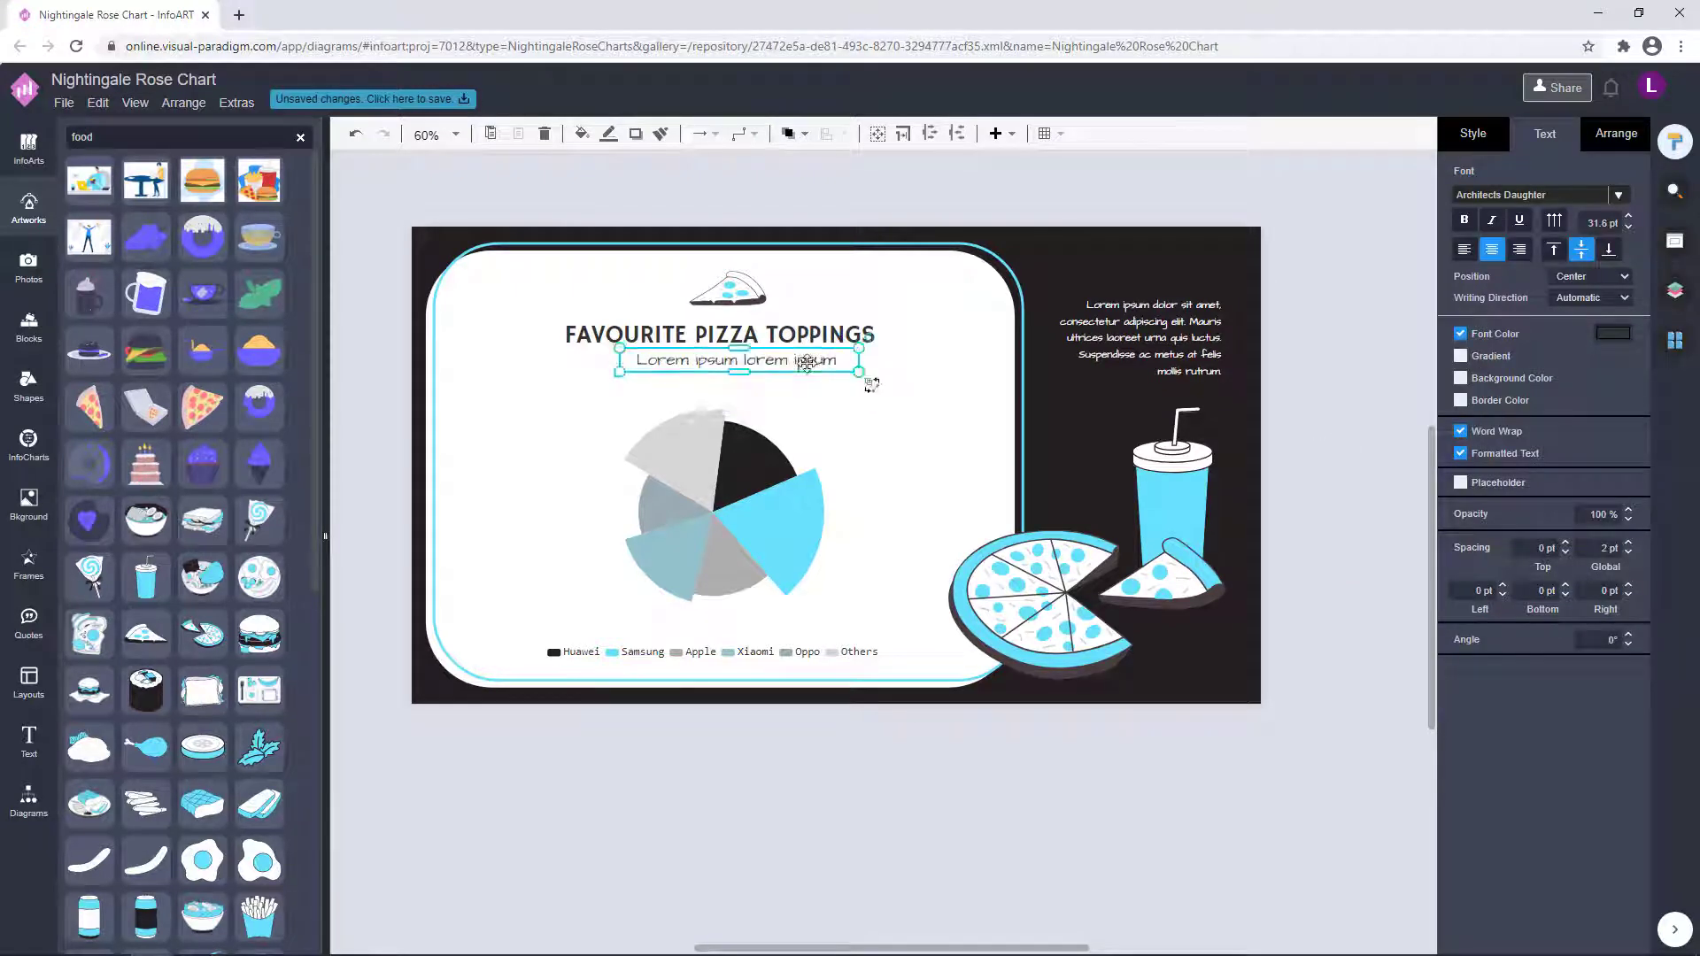
click(1325, 392)
Set the FAVOURITE PIZZA TOPPINGS title's font size to 48 pt.
click(853, 332)
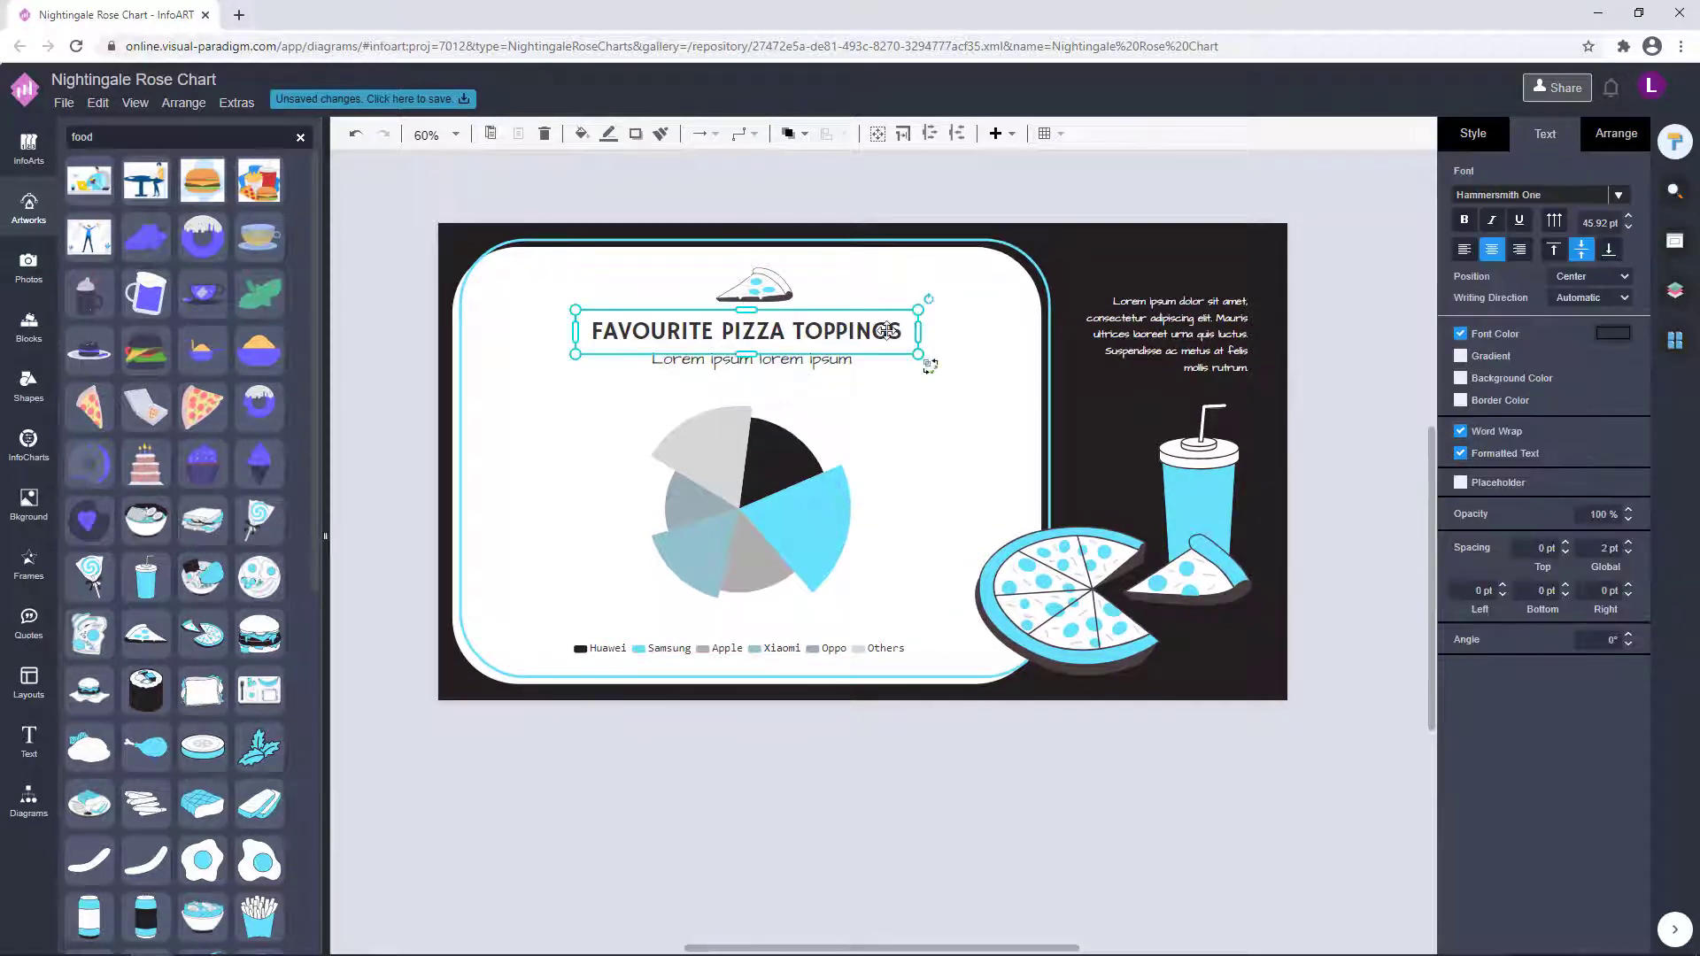
double_click(887, 331)
click(1601, 245)
text(48)
click(1366, 310)
Move the title and subtitle slightly down, further from the pizza slice.
click(837, 337)
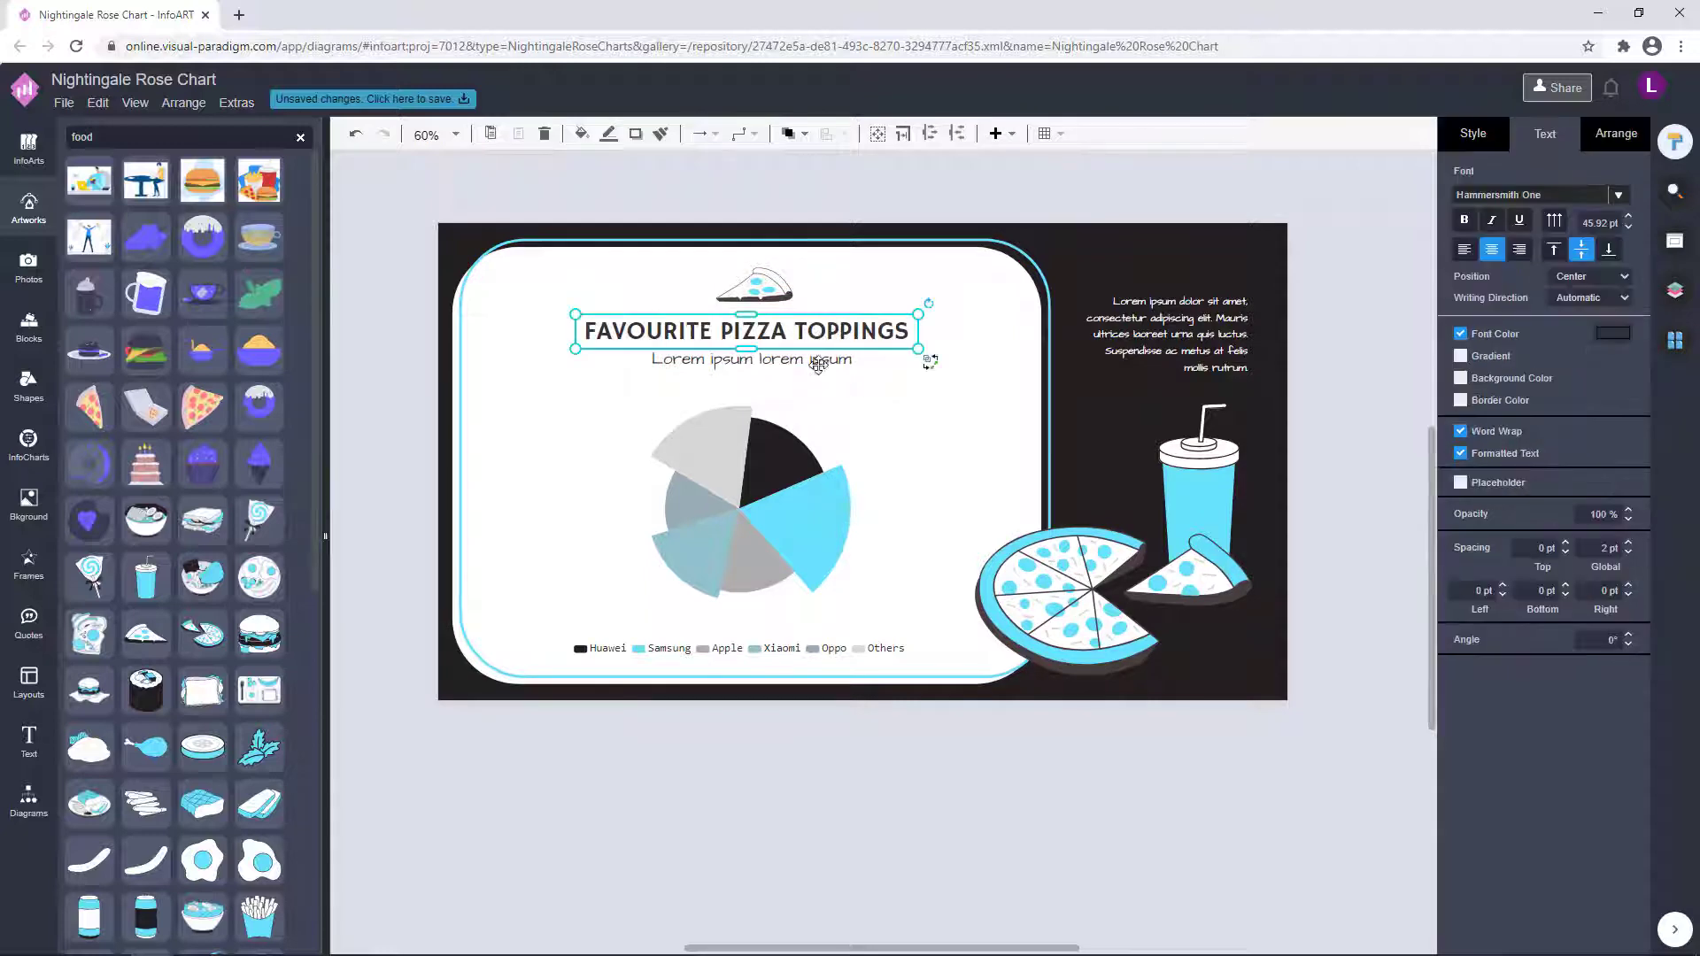
shift+click(816, 361)
drag(815, 361, 816, 370)
click(1367, 372)
Even out the spacing between the pizza slice, title and subtitle and nudge the three slightly up.
click(887, 336)
drag(764, 285, 764, 292)
shift+click(797, 334)
shift+click(800, 369)
drag(801, 368, 800, 362)
click(1315, 425)
Place a LOREM IPSUM LOREM IPSUM heading in the title's style above the white paragraph and open it for editing.
scroll(1355, 430, down, 1)
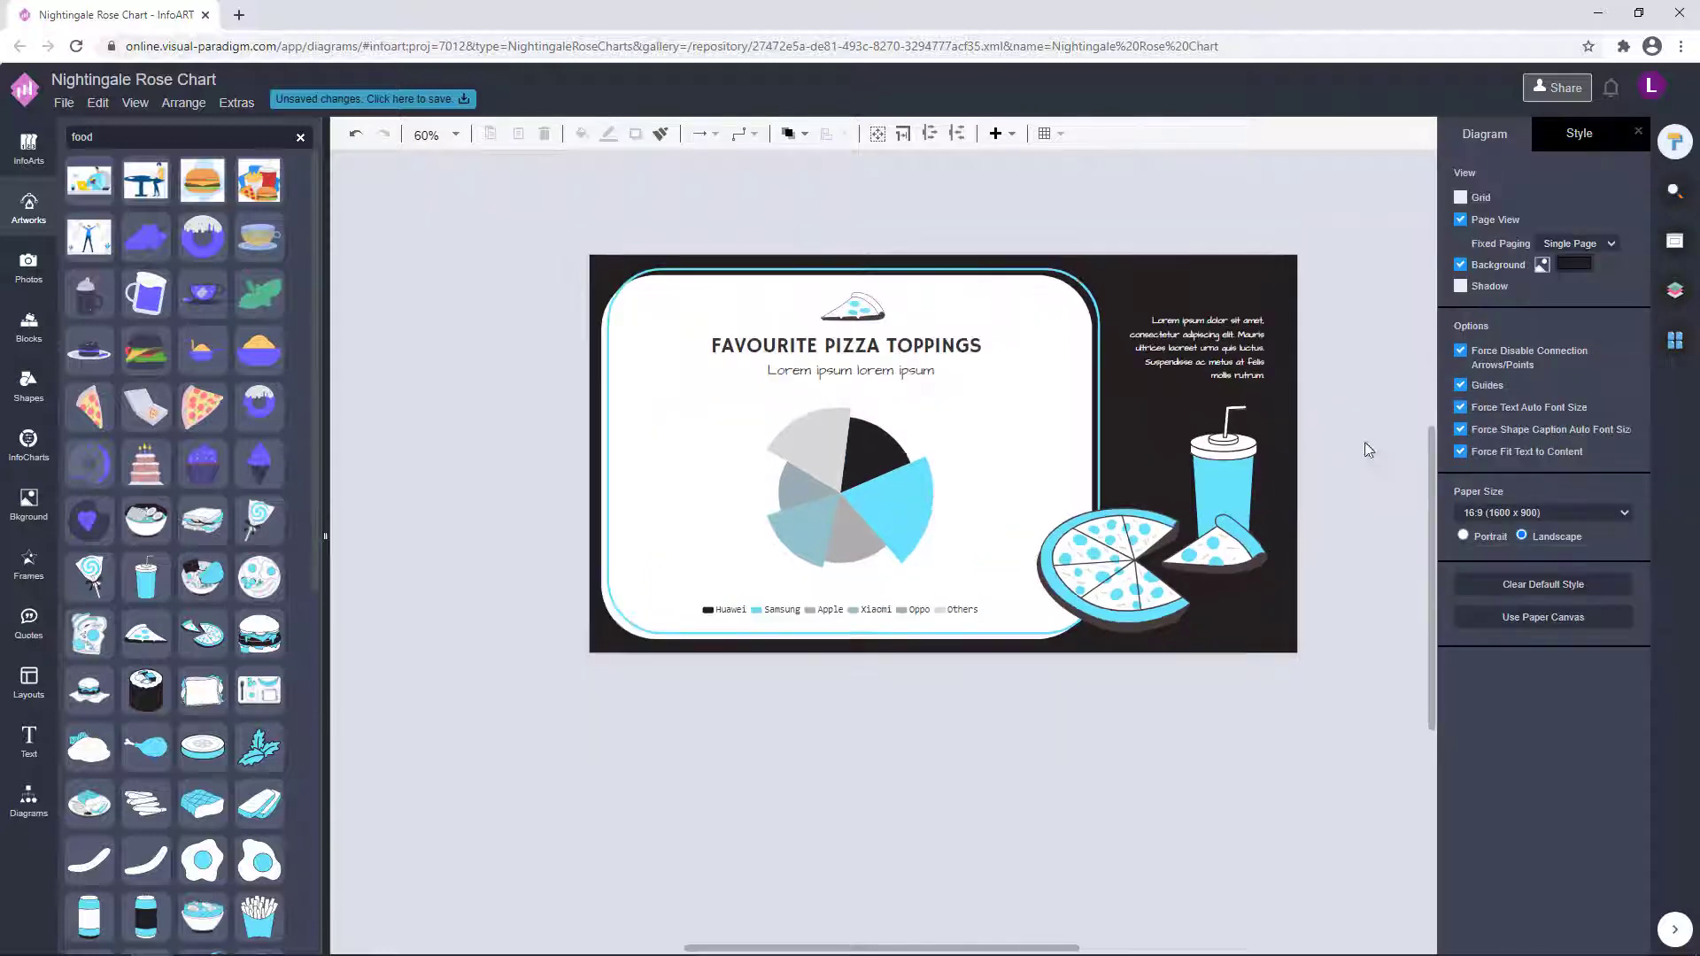
click(1173, 353)
click(1018, 349)
drag(937, 342, 1327, 280)
double_click(1342, 284)
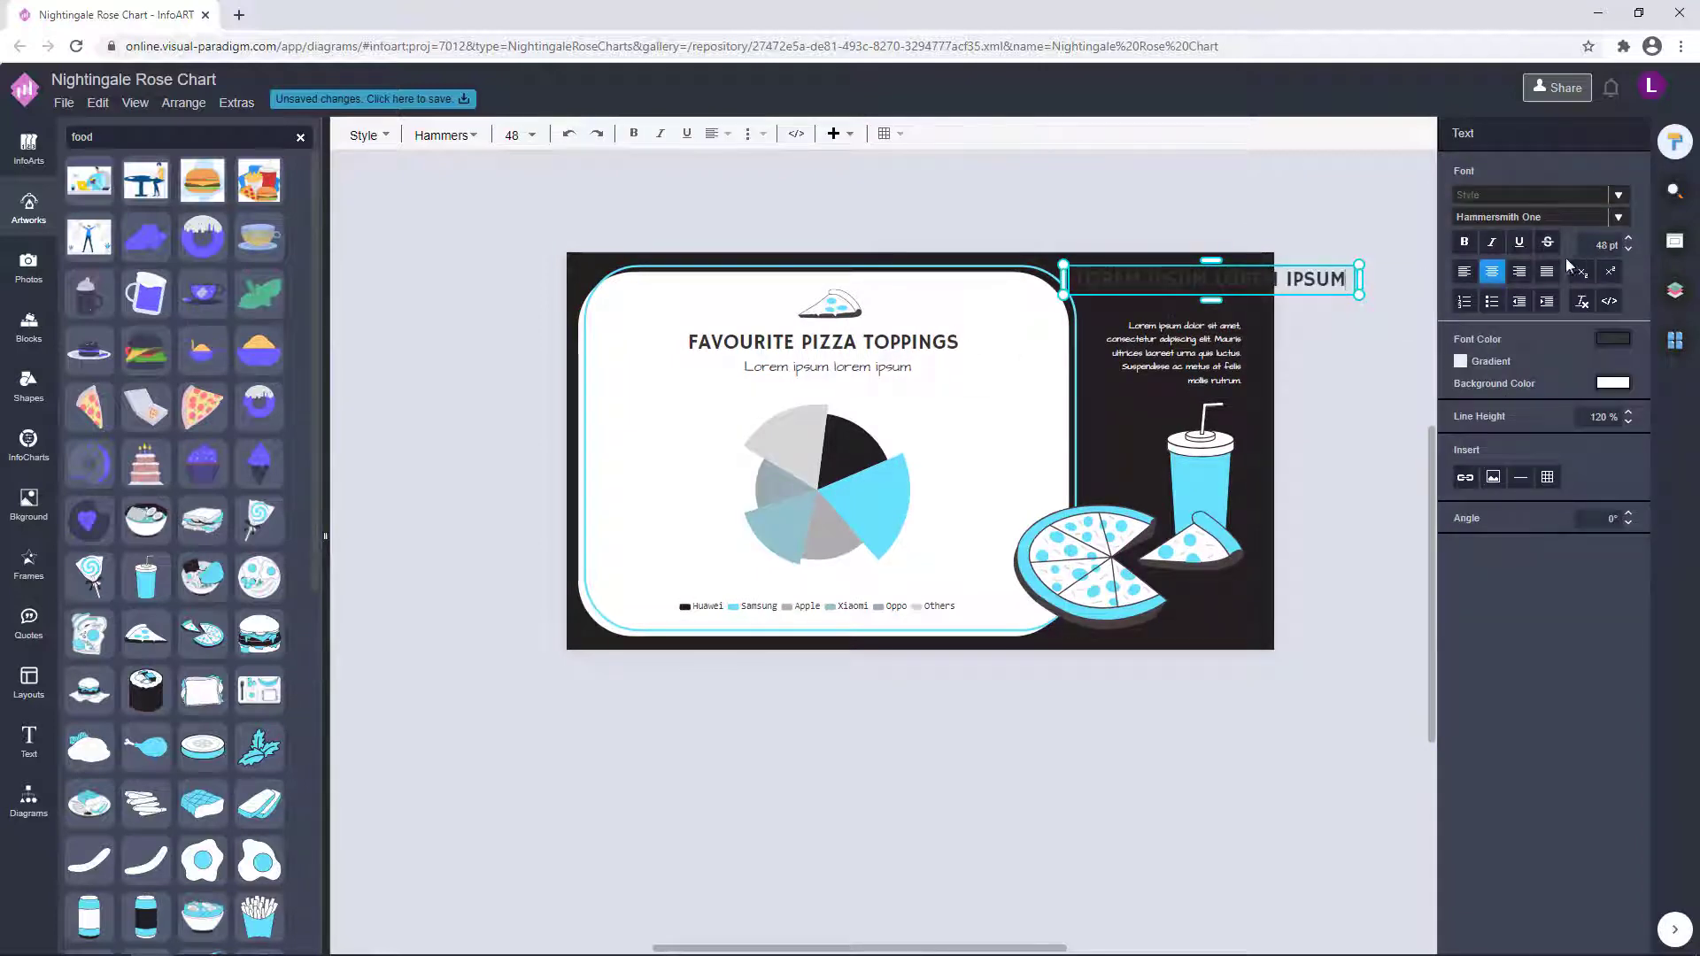
Right-align the new heading and recolour it light blue.
click(1614, 341)
double_click(1503, 516)
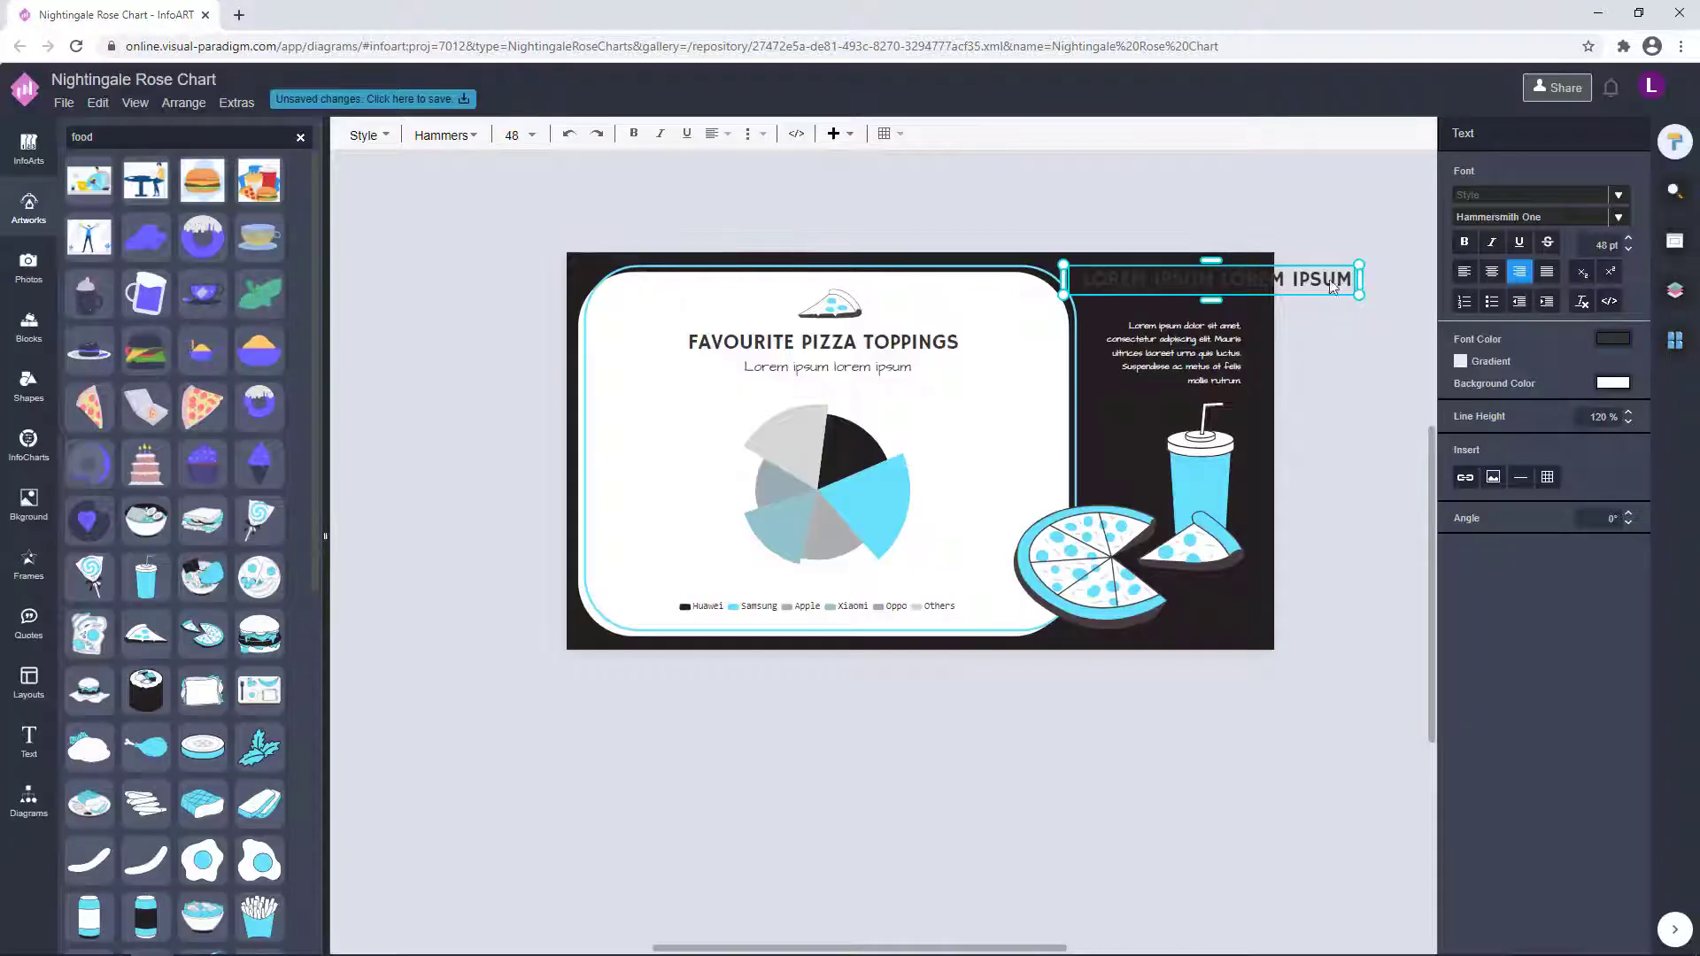
key(Escape)
click(1613, 334)
click(1491, 513)
click(1629, 741)
Shrink the light blue heading and place it directly above the paragraph with their right edges aligned.
drag(1359, 266, 1256, 257)
click(1301, 302)
scroll(1206, 282, up, 3)
scroll(1213, 611, down, 4)
click(1378, 247)
scroll(1378, 247, up, 4)
click(1411, 285)
scroll(1360, 281, down, 3)
scroll(1355, 283, up, 1)
Scale the light blue heading down further to match the paragraph's width.
click(1085, 346)
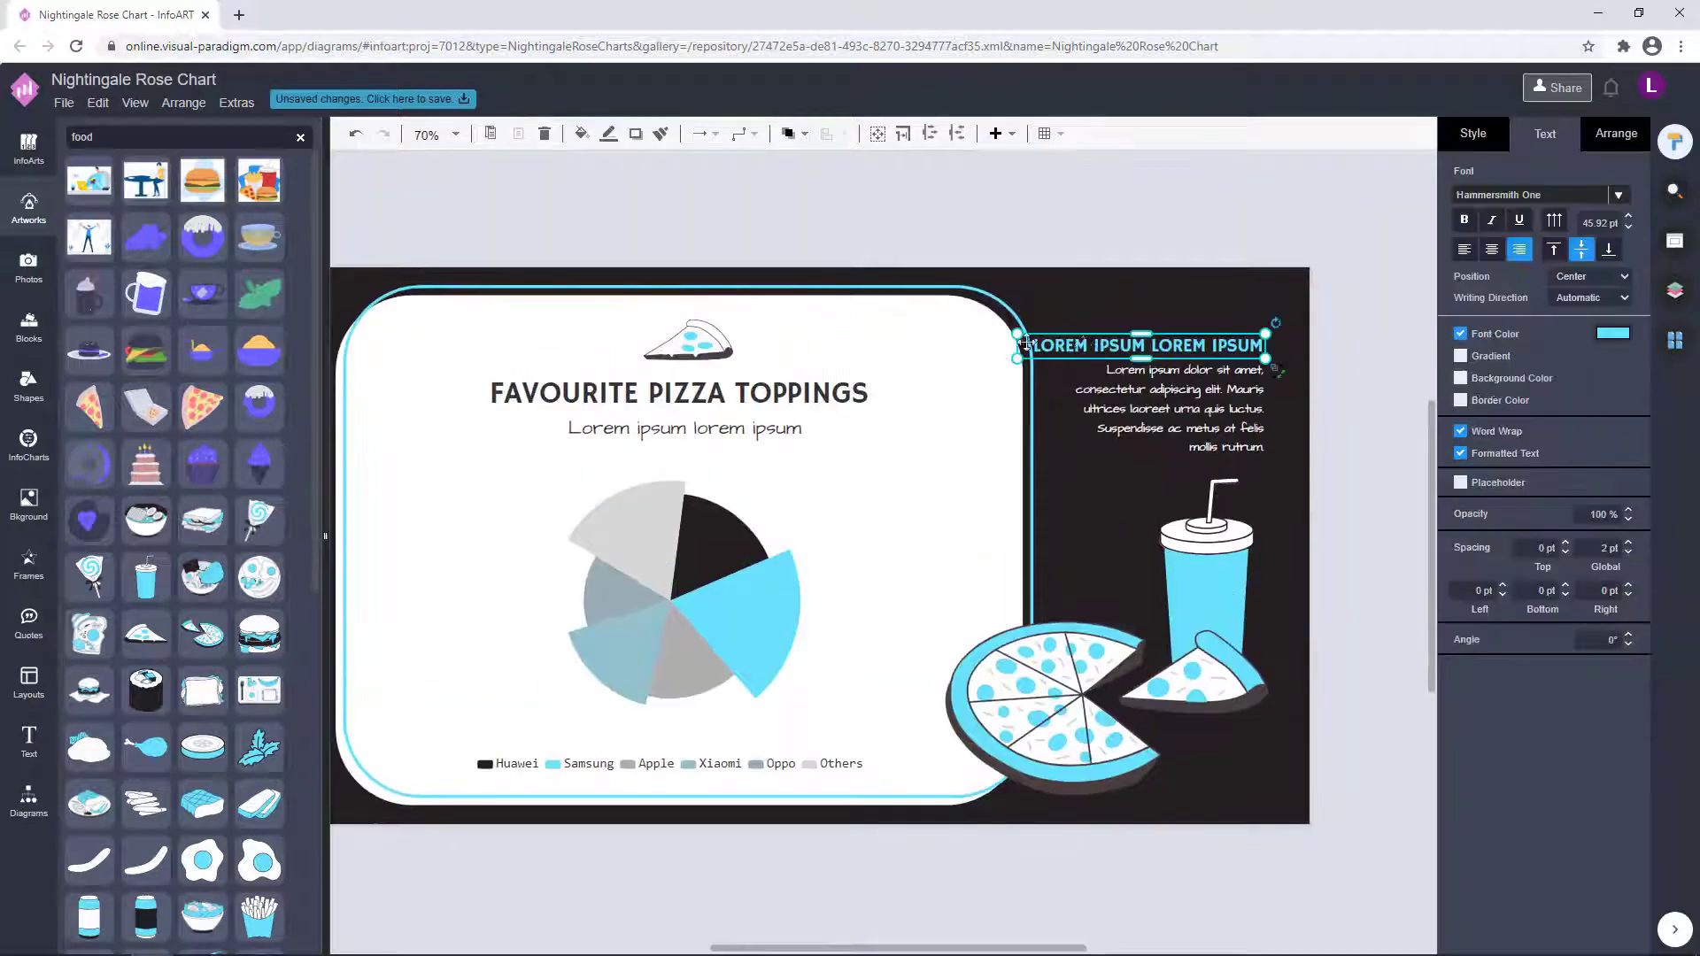
click(1374, 315)
drag(1070, 339, 1059, 337)
click(1154, 344)
click(1358, 313)
Widen the gap between the heading and paragraph slightly and move the paragraph text up in the dark area.
click(1237, 362)
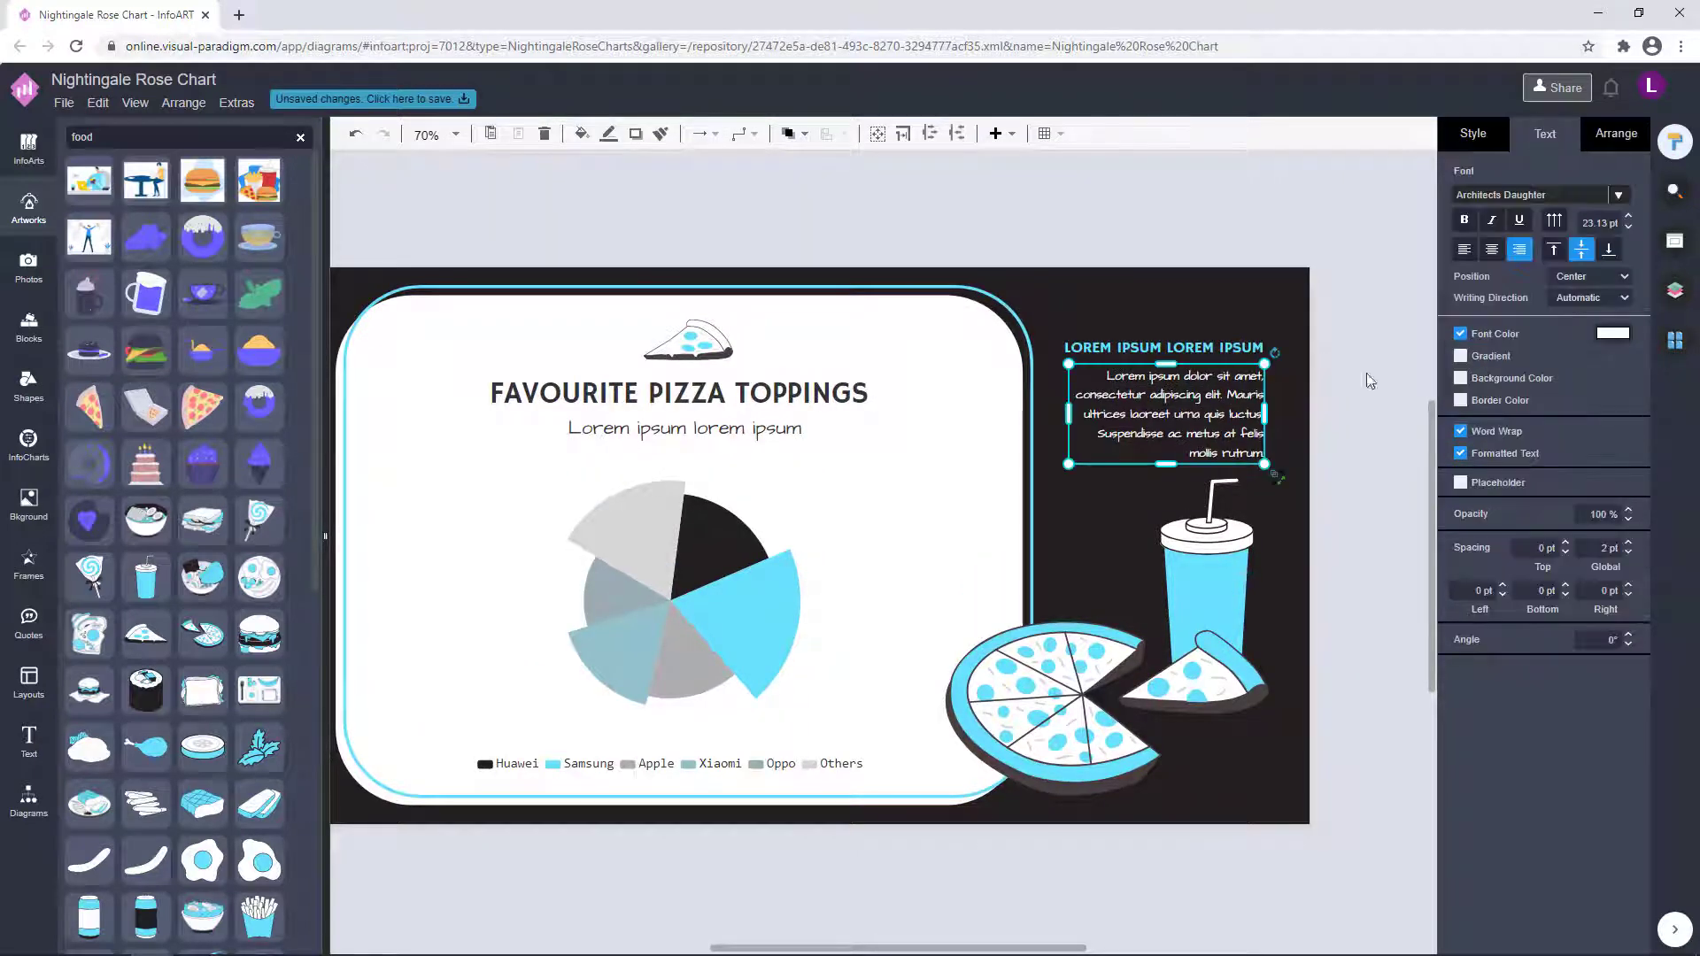
drag(1240, 410, 1241, 382)
click(1373, 412)
scroll(1373, 414, down, 1)
Move the heading and paragraph down together to leave more space below the page's upper edge.
click(1213, 368)
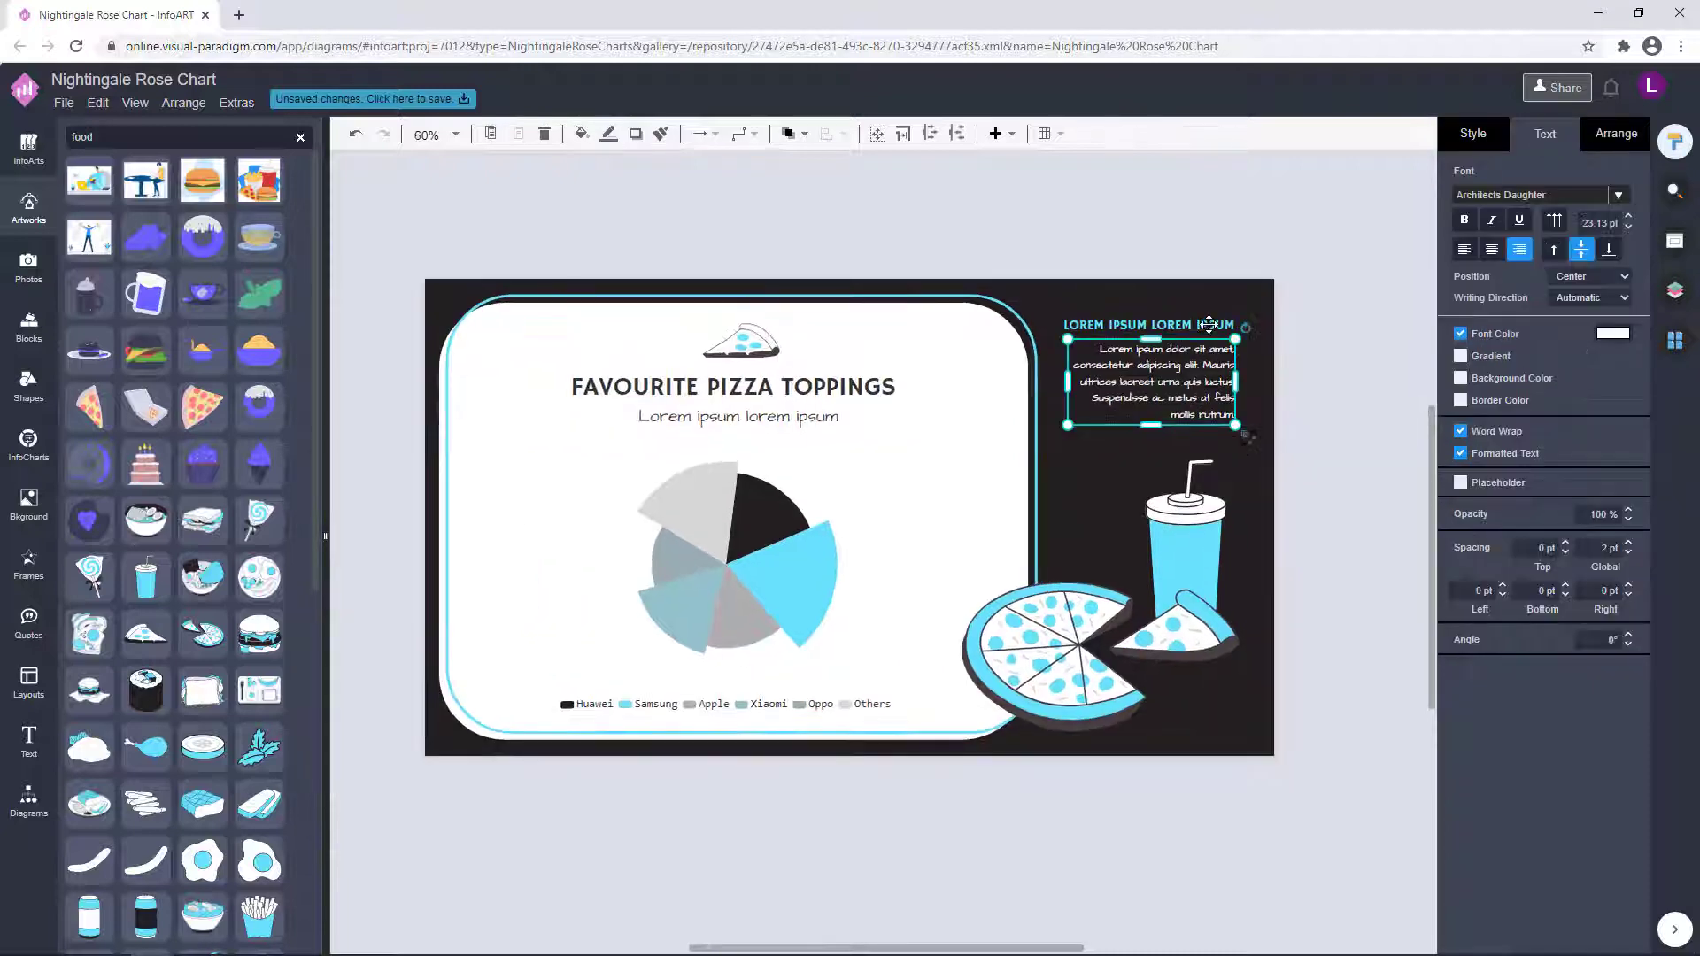
shift+click(1207, 327)
drag(1208, 328, 1211, 351)
click(1353, 411)
scroll(1343, 496, down, 1)
click(1217, 387)
shift+click(1212, 343)
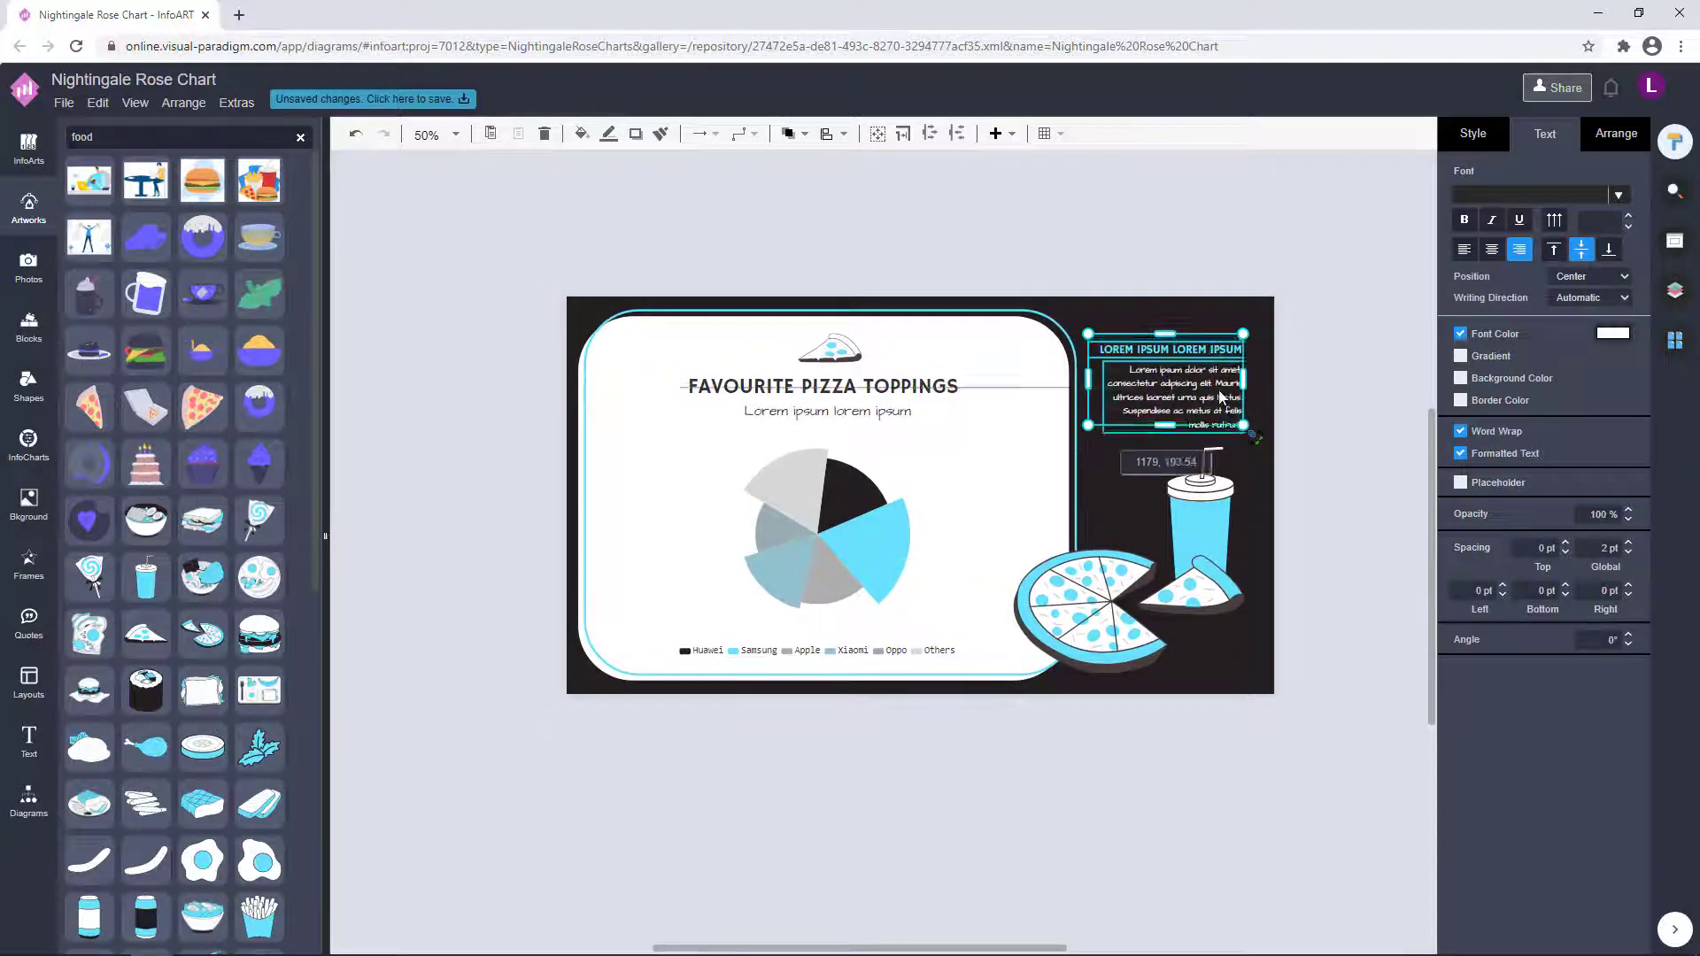
click(1298, 498)
Nudge the drink cup slightly down, away from the paragraph.
click(1210, 510)
click(1301, 408)
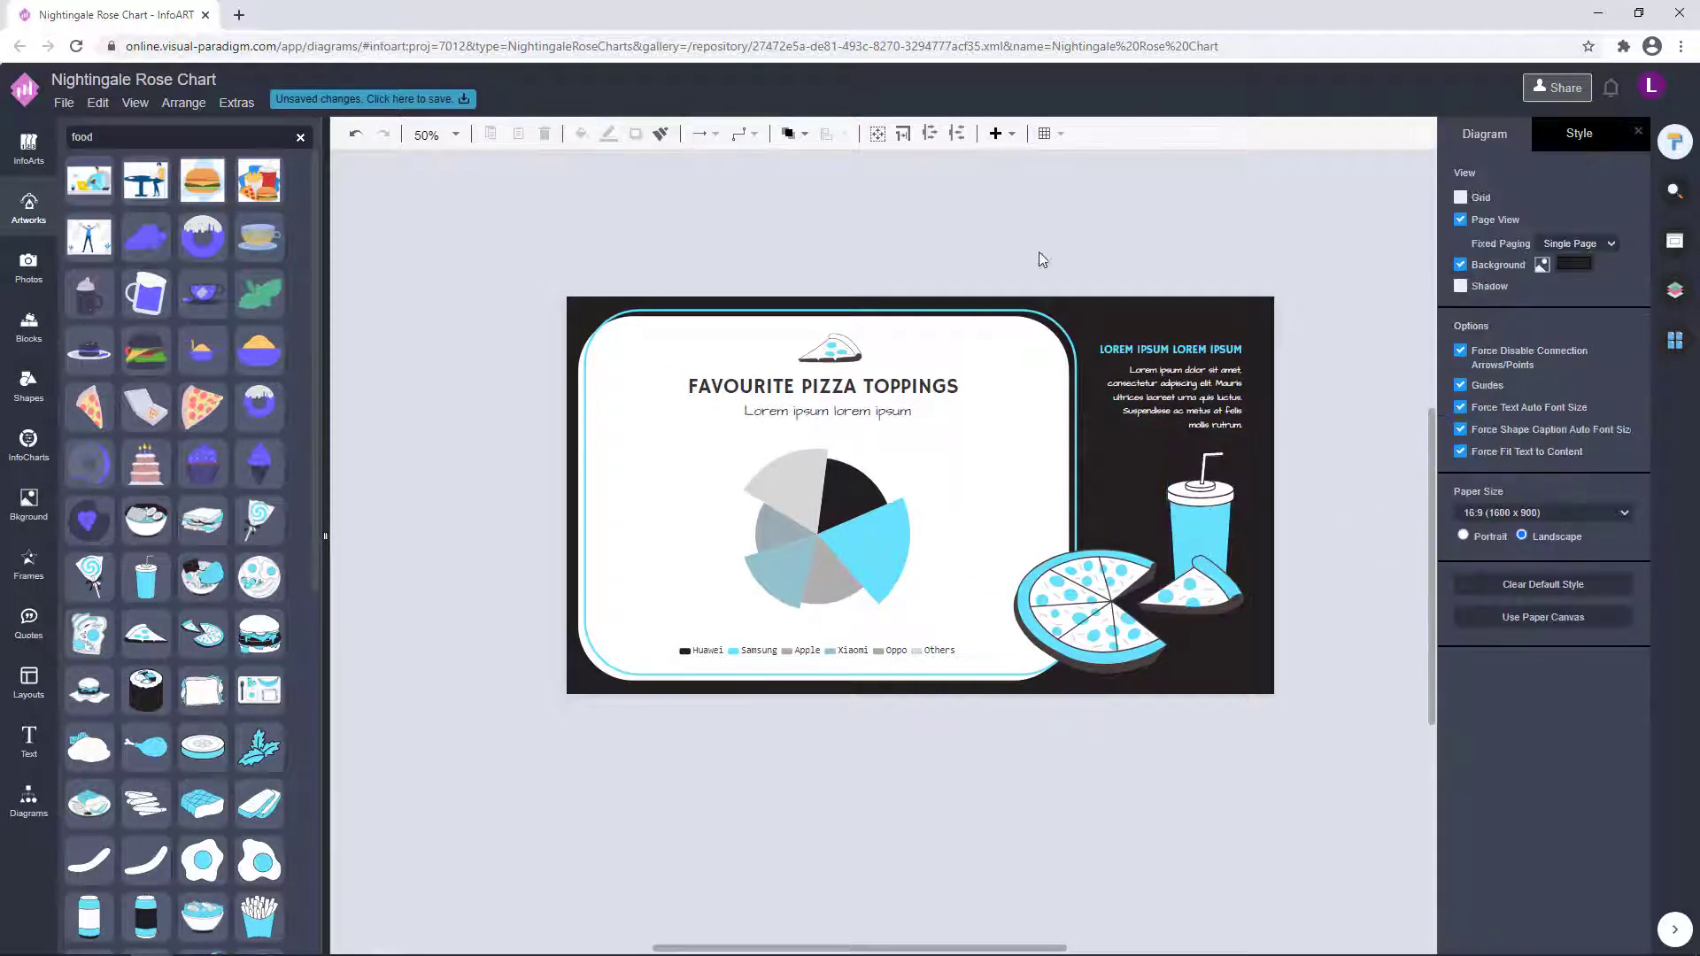
drag(1040, 253, 1036, 212)
Nudge the heading and paragraph slightly up together, undoing an unwanted change along the way.
click(1193, 307)
shift+click(1216, 361)
drag(1216, 362, 1210, 302)
click(1317, 339)
key(ctrl+z)
click(1215, 350)
shift+click(1211, 308)
click(1298, 405)
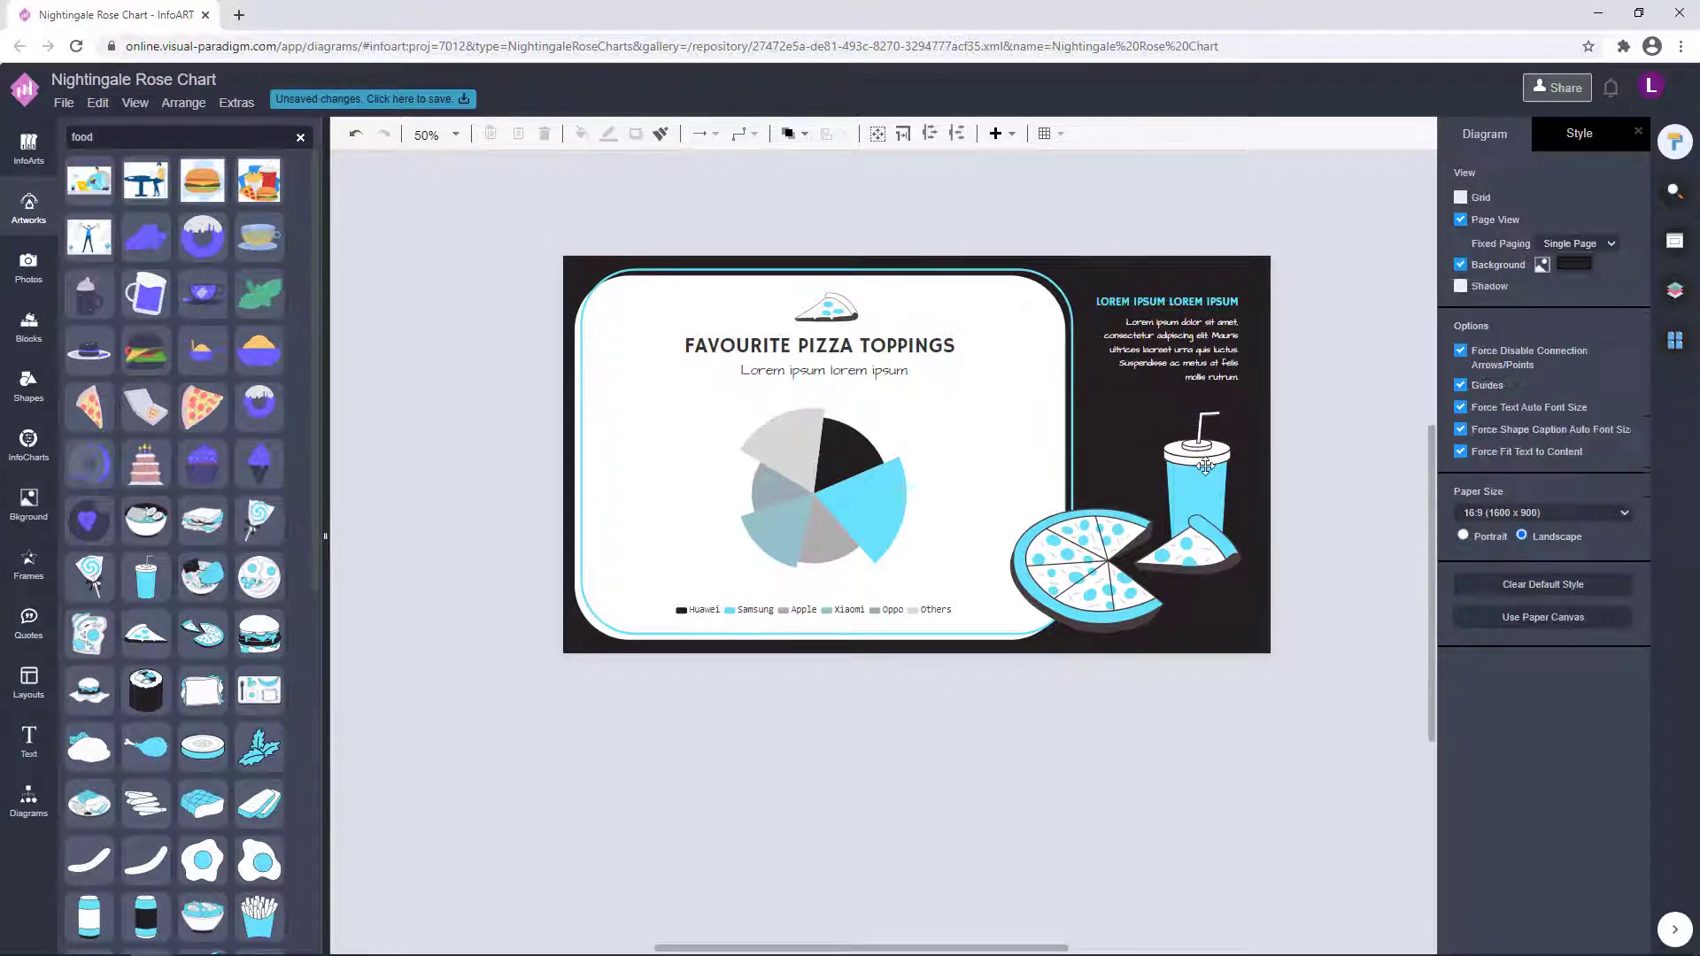
Try to nudge the drink cup slightly down behind the pizza slice.
click(1206, 467)
drag(1206, 466, 1205, 486)
click(1305, 413)
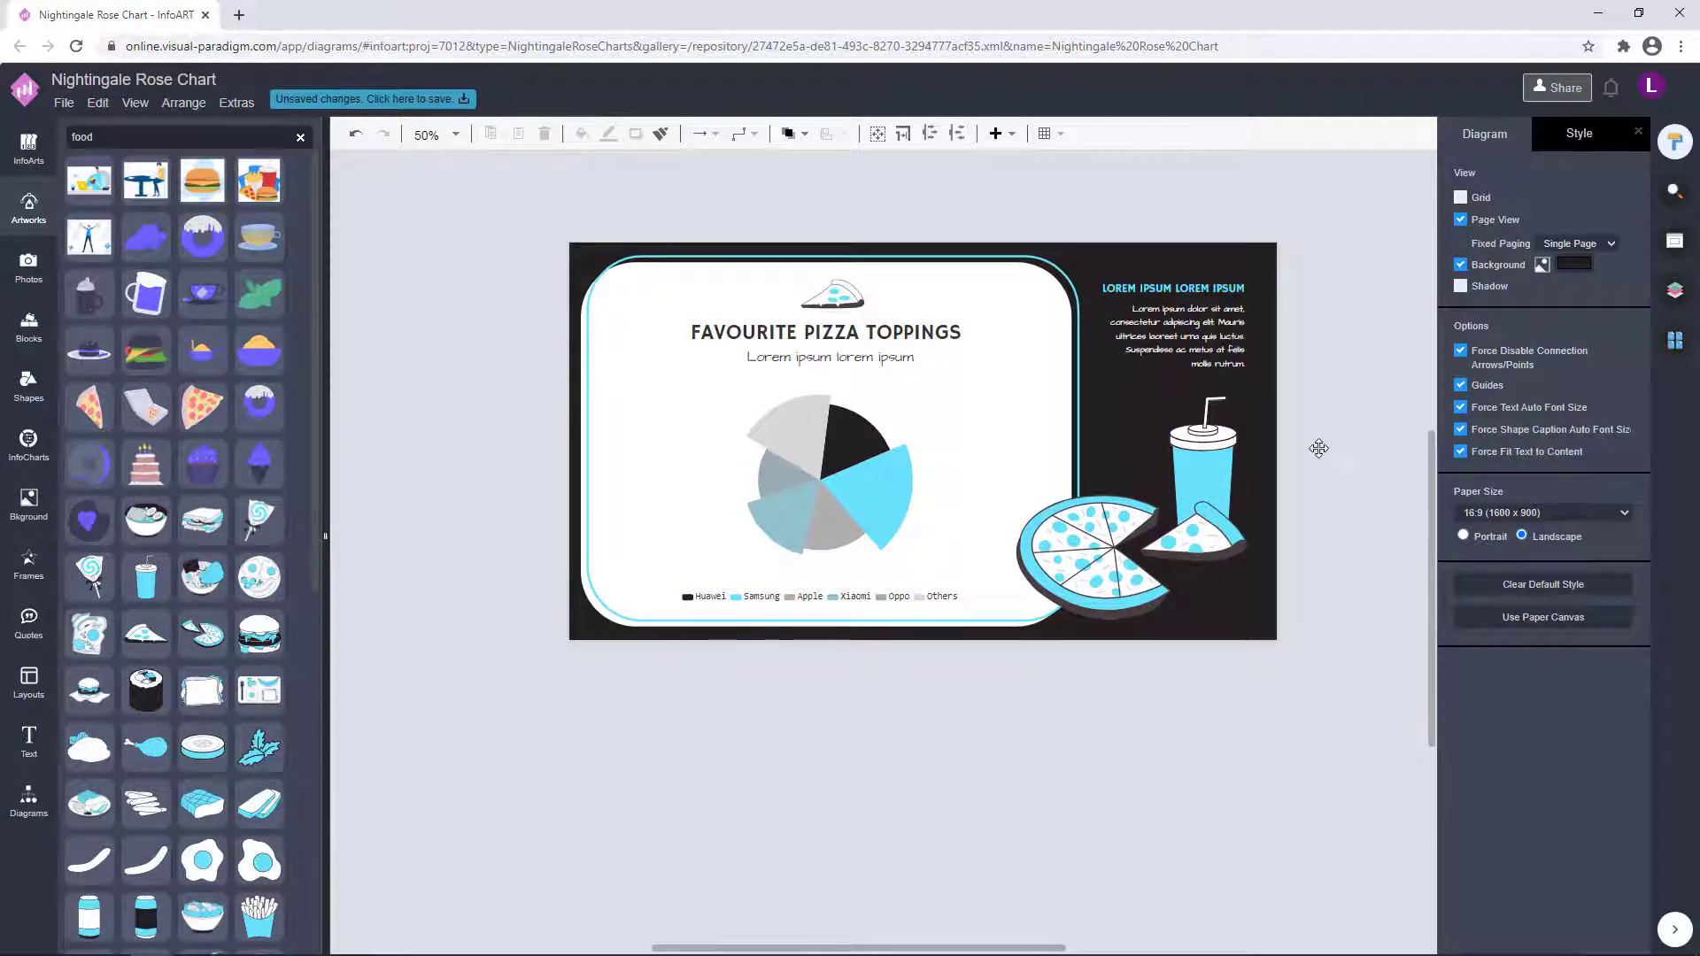
drag(1319, 448, 1321, 428)
Adjust the rotated pizza artwork to a slightly smaller size in front of the drink cup.
click(1117, 521)
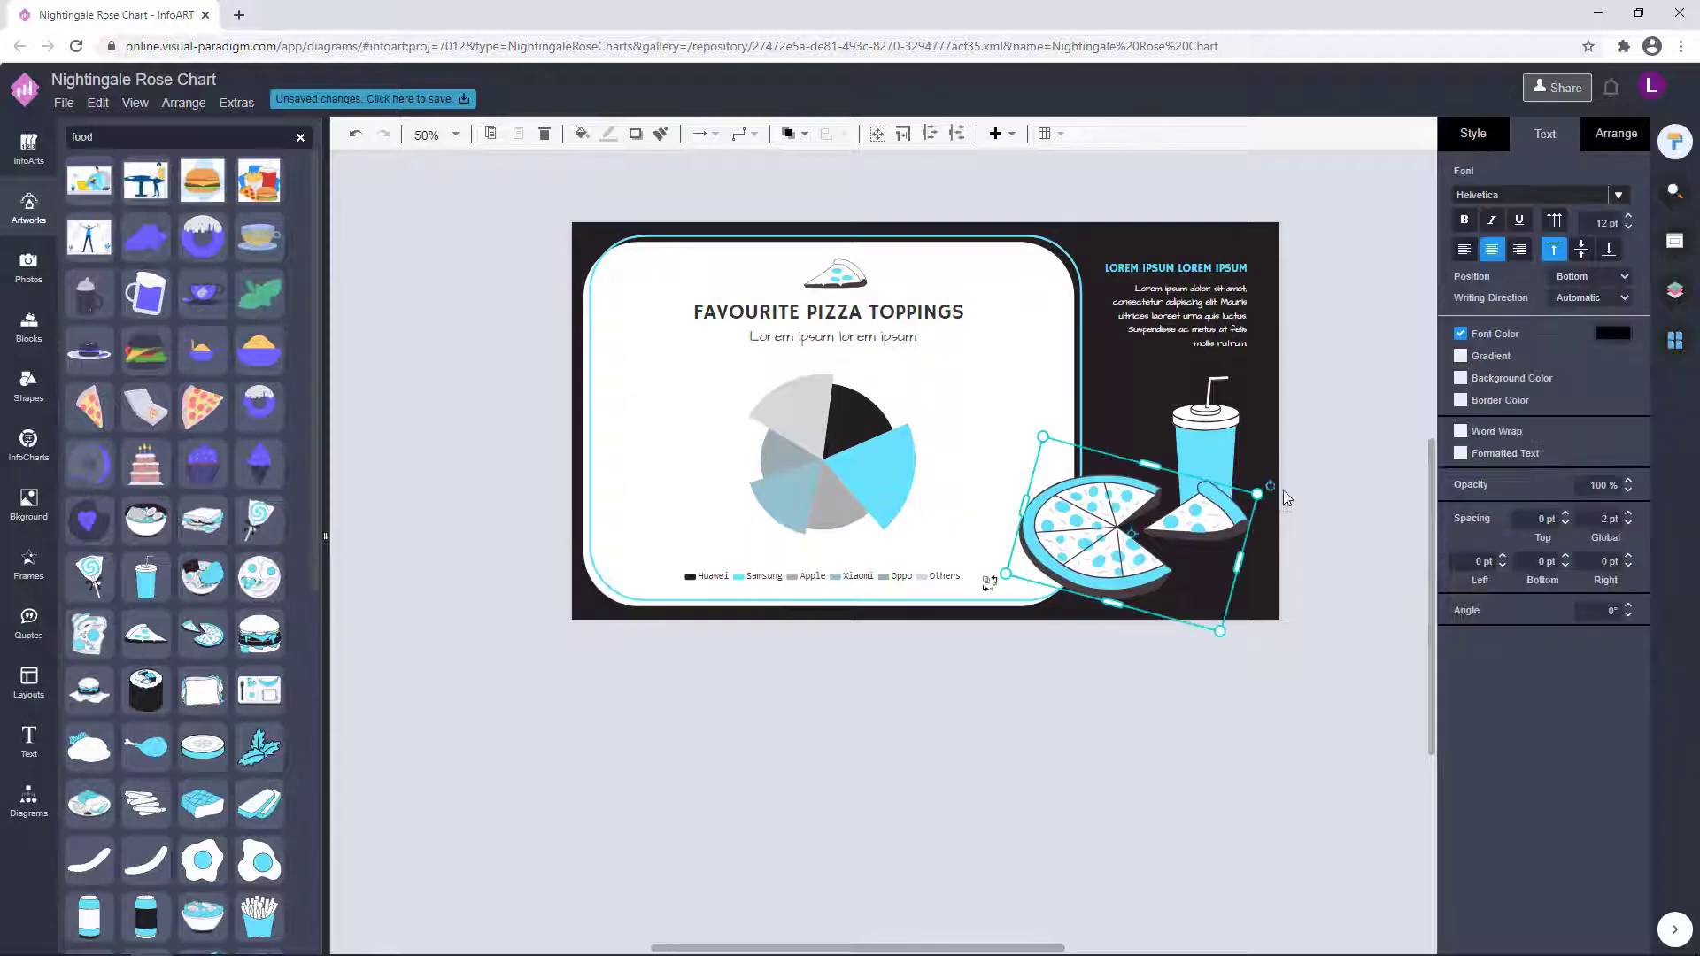
mouse_move(1265, 493)
mouse_down()
mouse_move(1281, 522)
mouse_move(1322, 526)
mouse_move(1247, 516)
mouse_up()
click(1332, 514)
key(ctrl+z)
click(1214, 516)
click(1305, 518)
Shift the drink cup and pizza slightly down and to the right.
drag(1207, 479, 1214, 483)
click(1302, 523)
click(1202, 545)
shift+click(1197, 481)
click(1341, 509)
drag(1341, 509, 1336, 499)
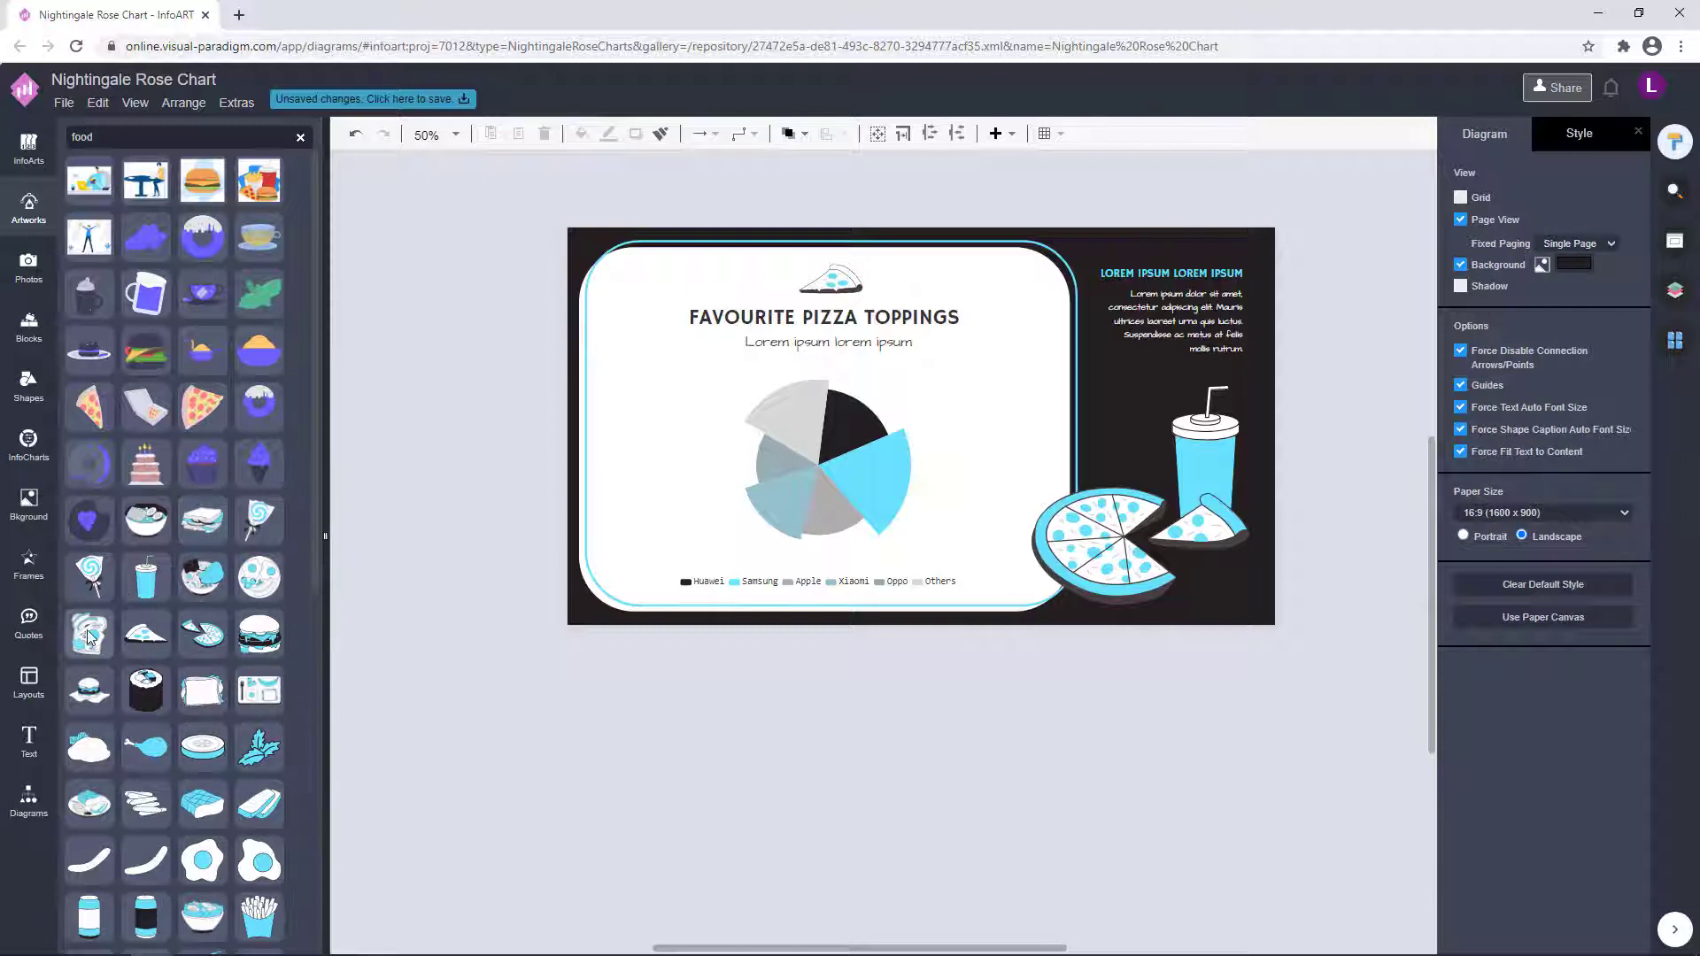
Add the fried egg artwork above the pizza's outer edge.
mouse_move(138, 651)
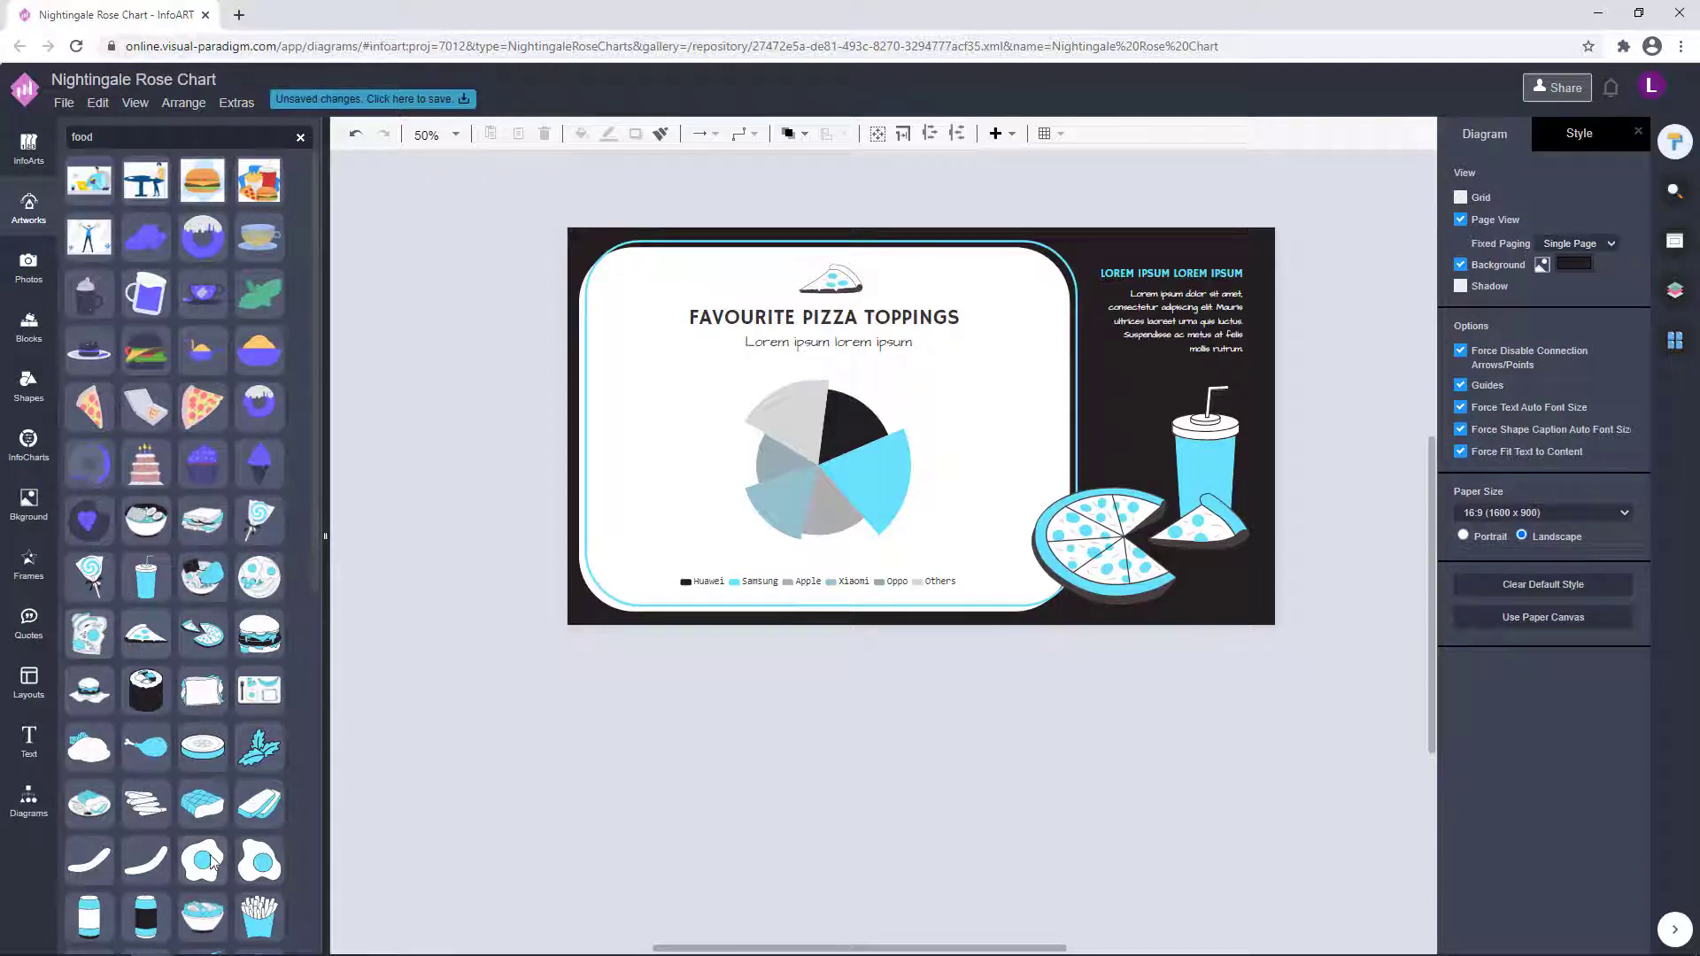
drag(1021, 408, 1024, 410)
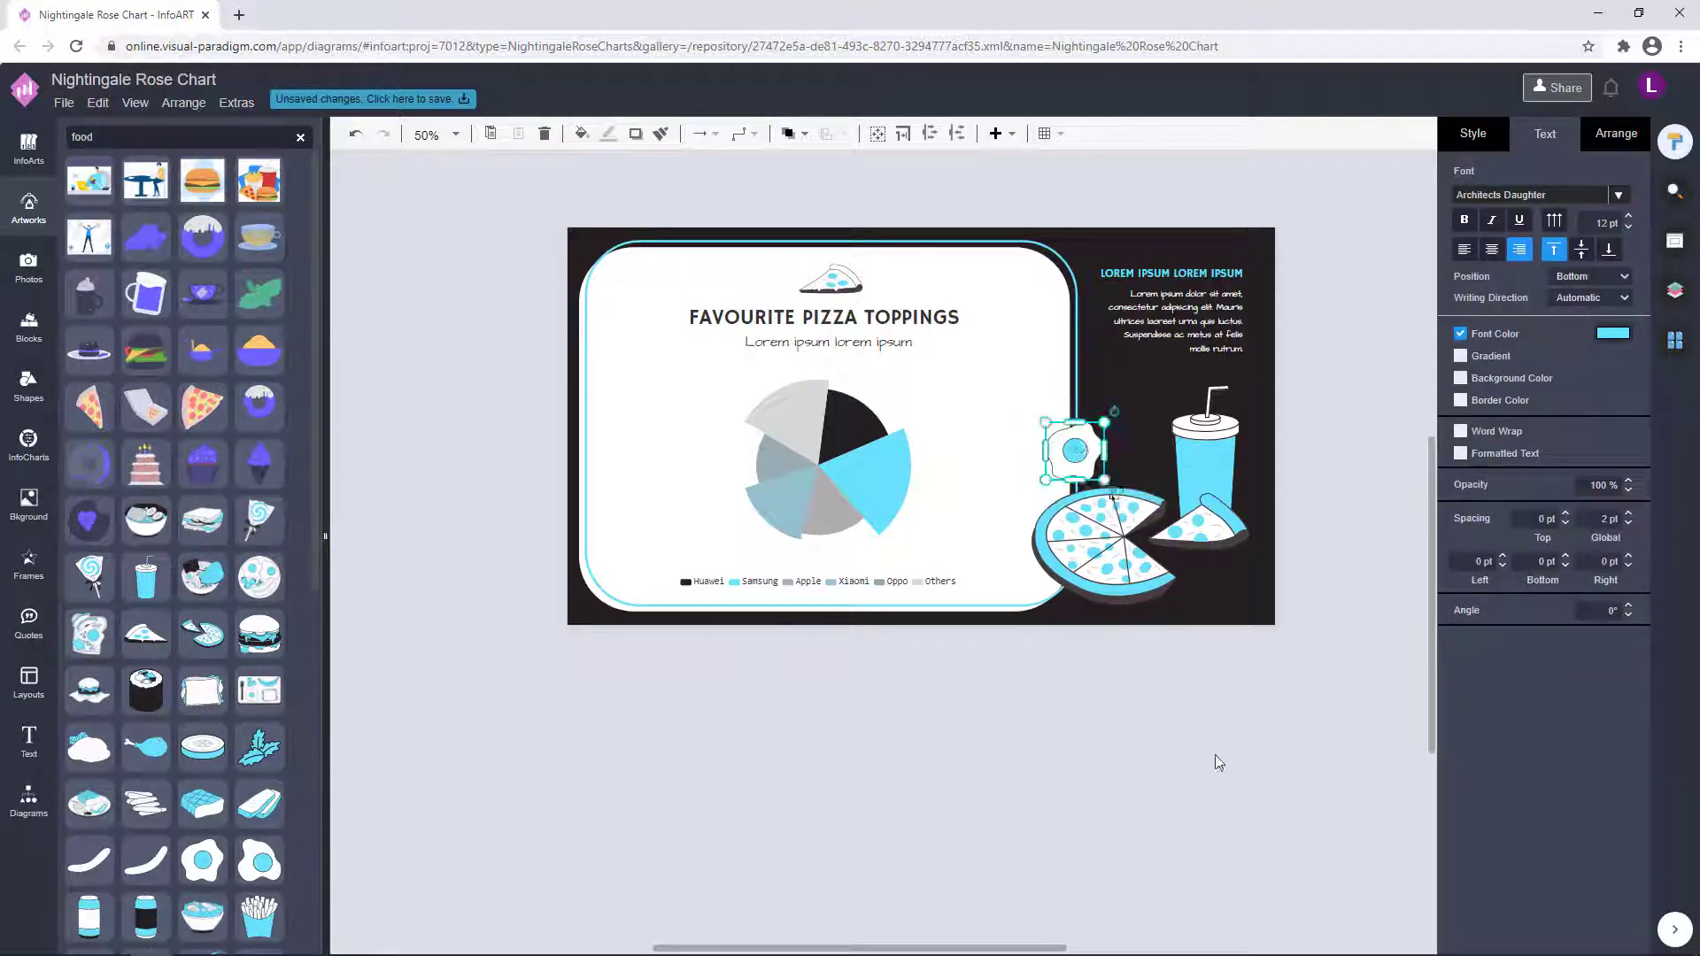
click(1061, 727)
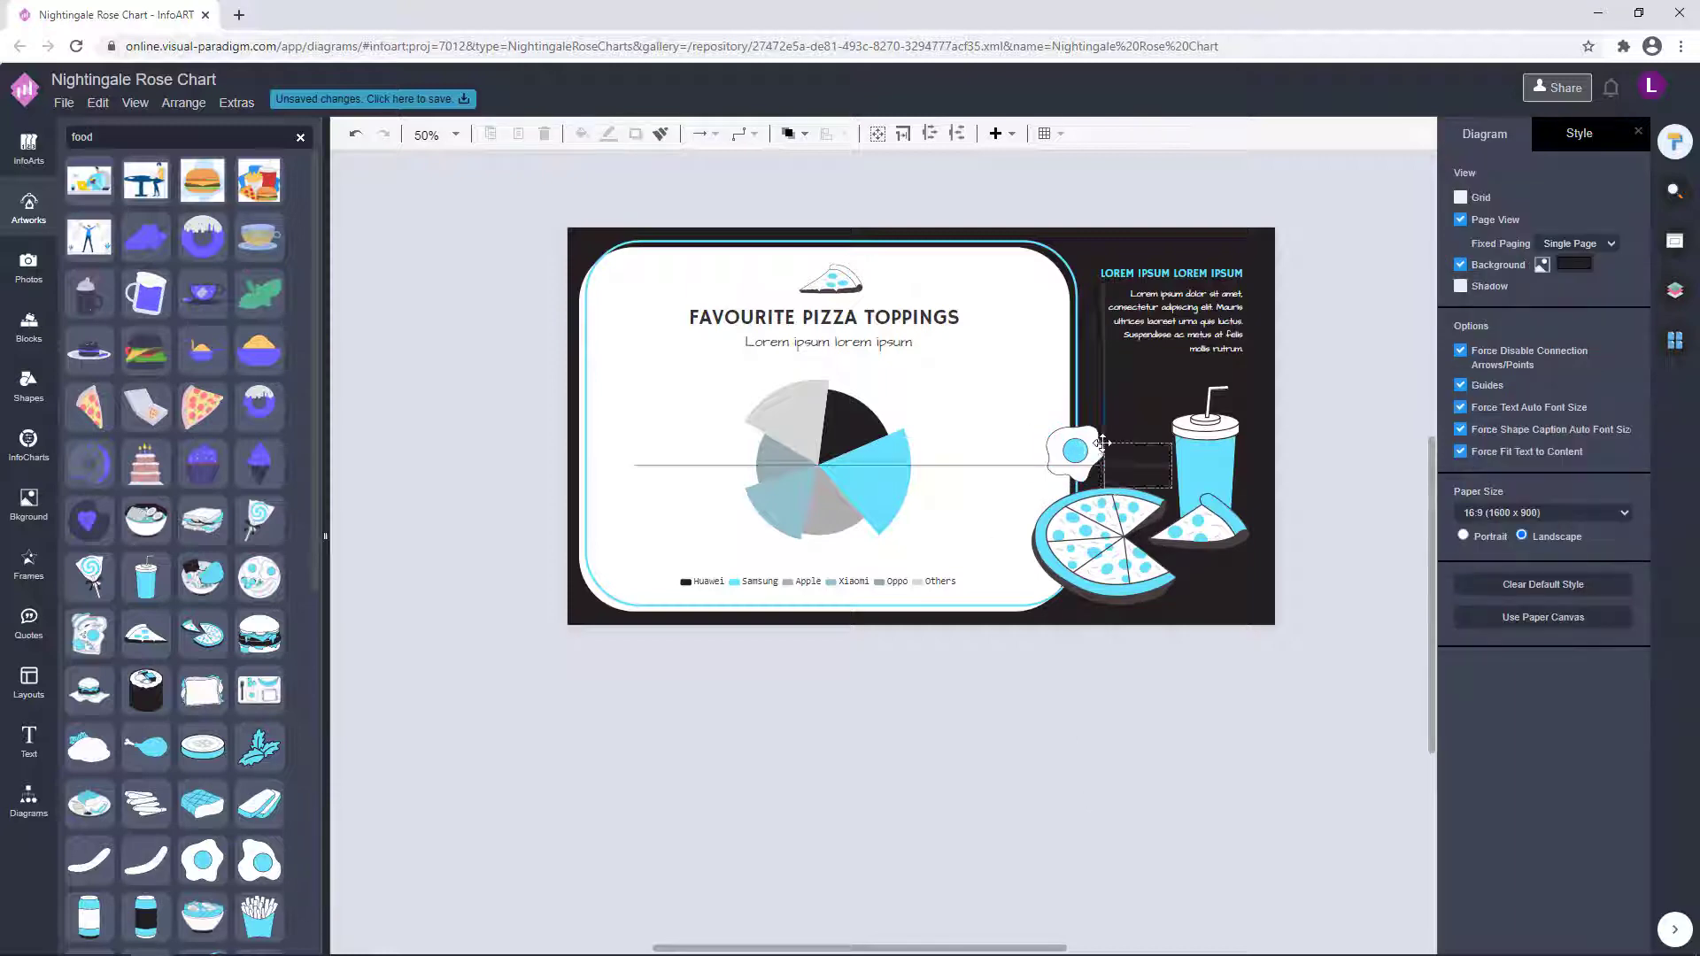
Add a curved white food artwork beside the fried egg and tilt it next to the drink cup.
drag(1102, 443, 1058, 462)
click(1328, 448)
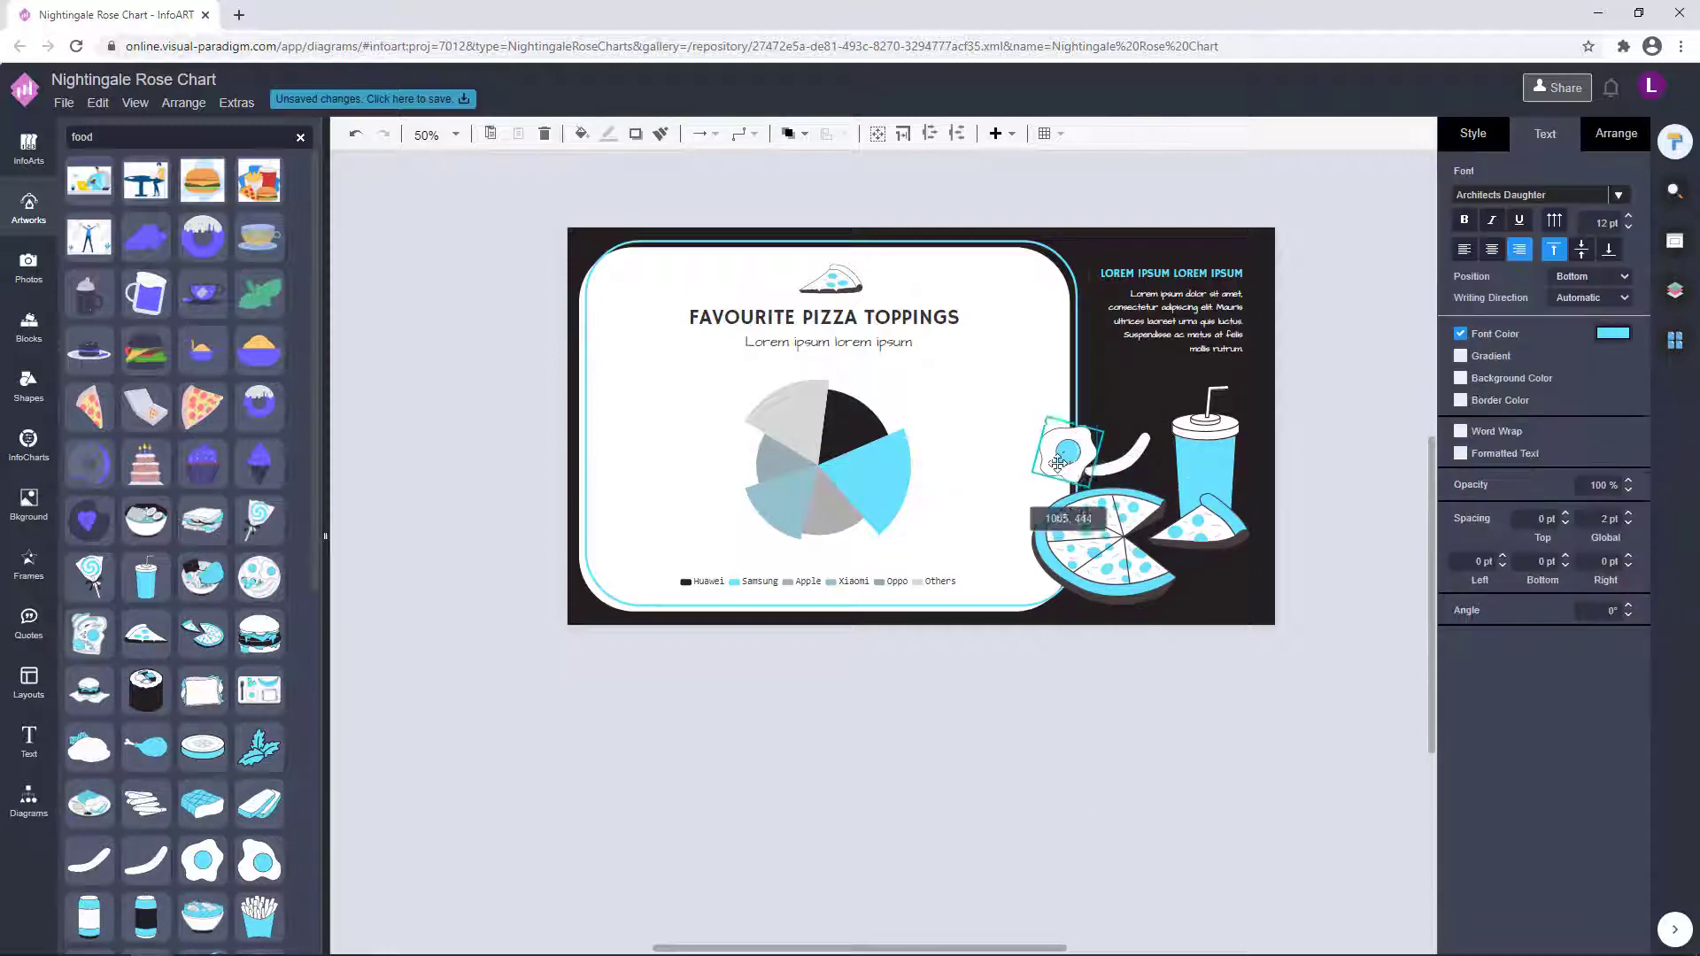
click(1307, 448)
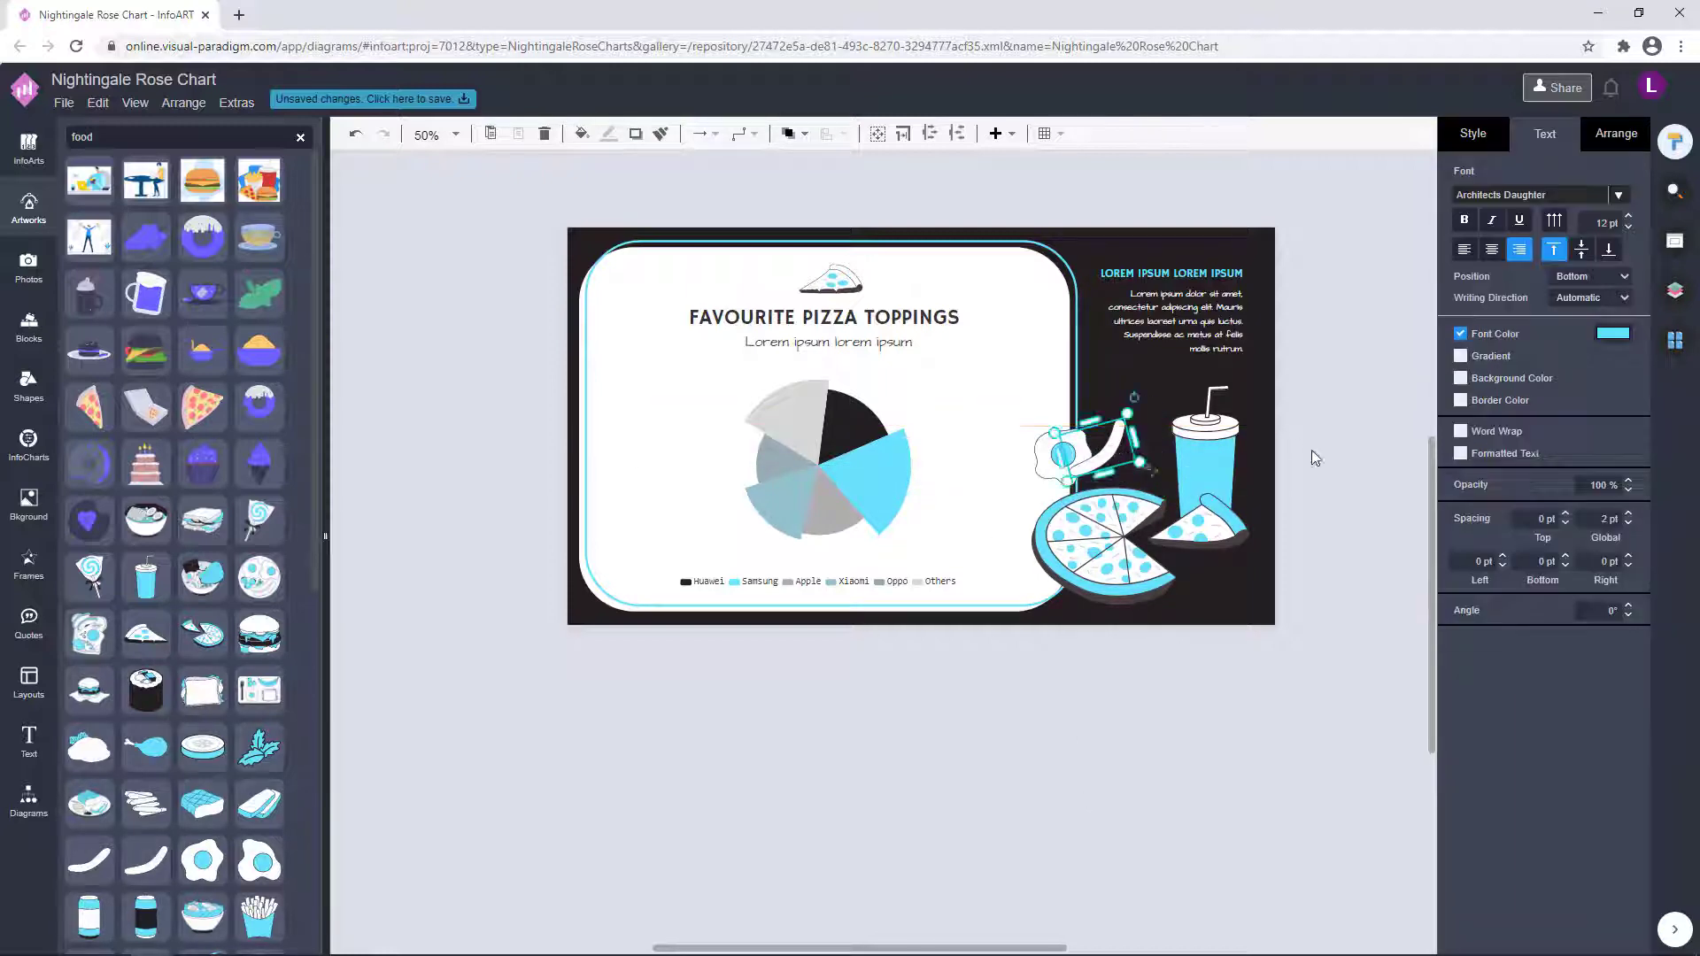
Move the curved artwork down beside the pizza slice and bring the fried egg closer to the pizza.
click(1125, 455)
drag(1228, 556, 1228, 556)
click(1308, 531)
mouse_move(1063, 470)
mouse_down()
mouse_move(1126, 485)
mouse_move(1076, 487)
mouse_up()
click(1286, 524)
click(1230, 558)
click(1287, 531)
Arrange two curved white food pieces, rotated differently, around the lower edge of the separated pizza slice.
mouse_move(1231, 558)
mouse_down()
mouse_move(1255, 523)
mouse_move(1224, 579)
mouse_move(1263, 523)
mouse_move(1217, 582)
mouse_up()
click(1232, 560)
click(1324, 582)
click(1258, 588)
click(1274, 603)
click(1255, 573)
click(1235, 563)
click(1262, 556)
click(1315, 537)
click(1295, 576)
click(1327, 567)
click(1328, 537)
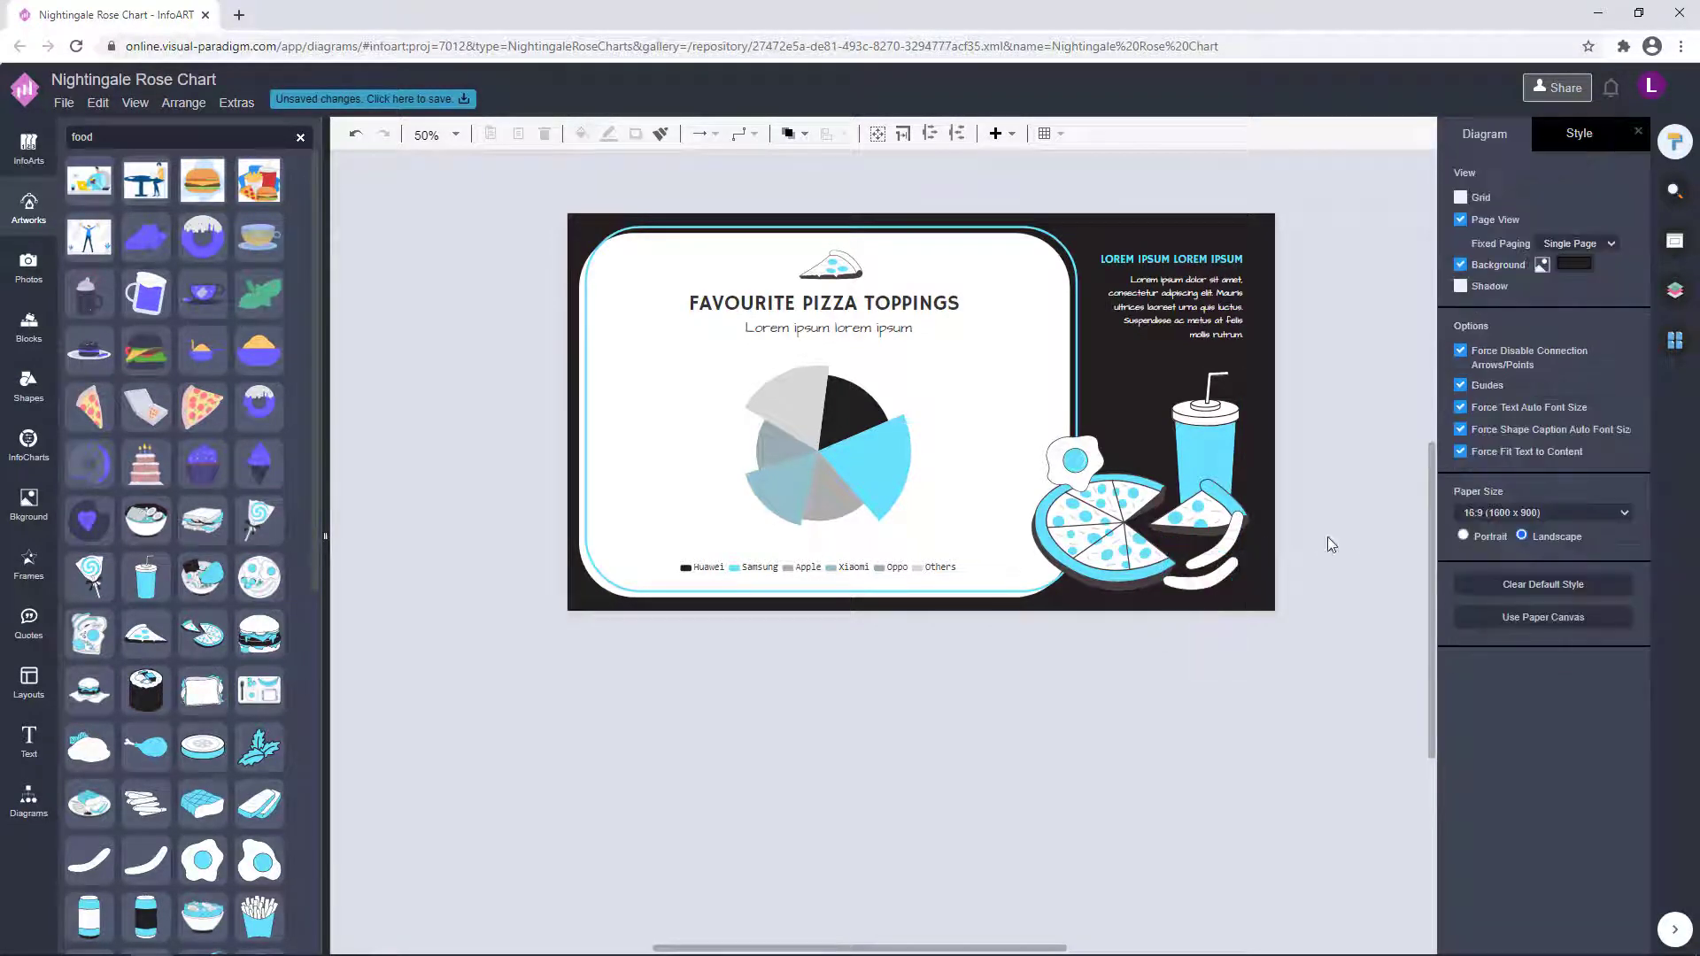
Rotate the fried egg slightly and position it overlapping the pizza's upper edge.
drag(1080, 403, 1010, 388)
mouse_move(1075, 452)
mouse_down()
mouse_move(1082, 438)
mouse_move(1123, 483)
mouse_move(1354, 475)
mouse_move(1082, 467)
mouse_up()
click(1091, 427)
click(1355, 450)
click(1117, 463)
click(1281, 467)
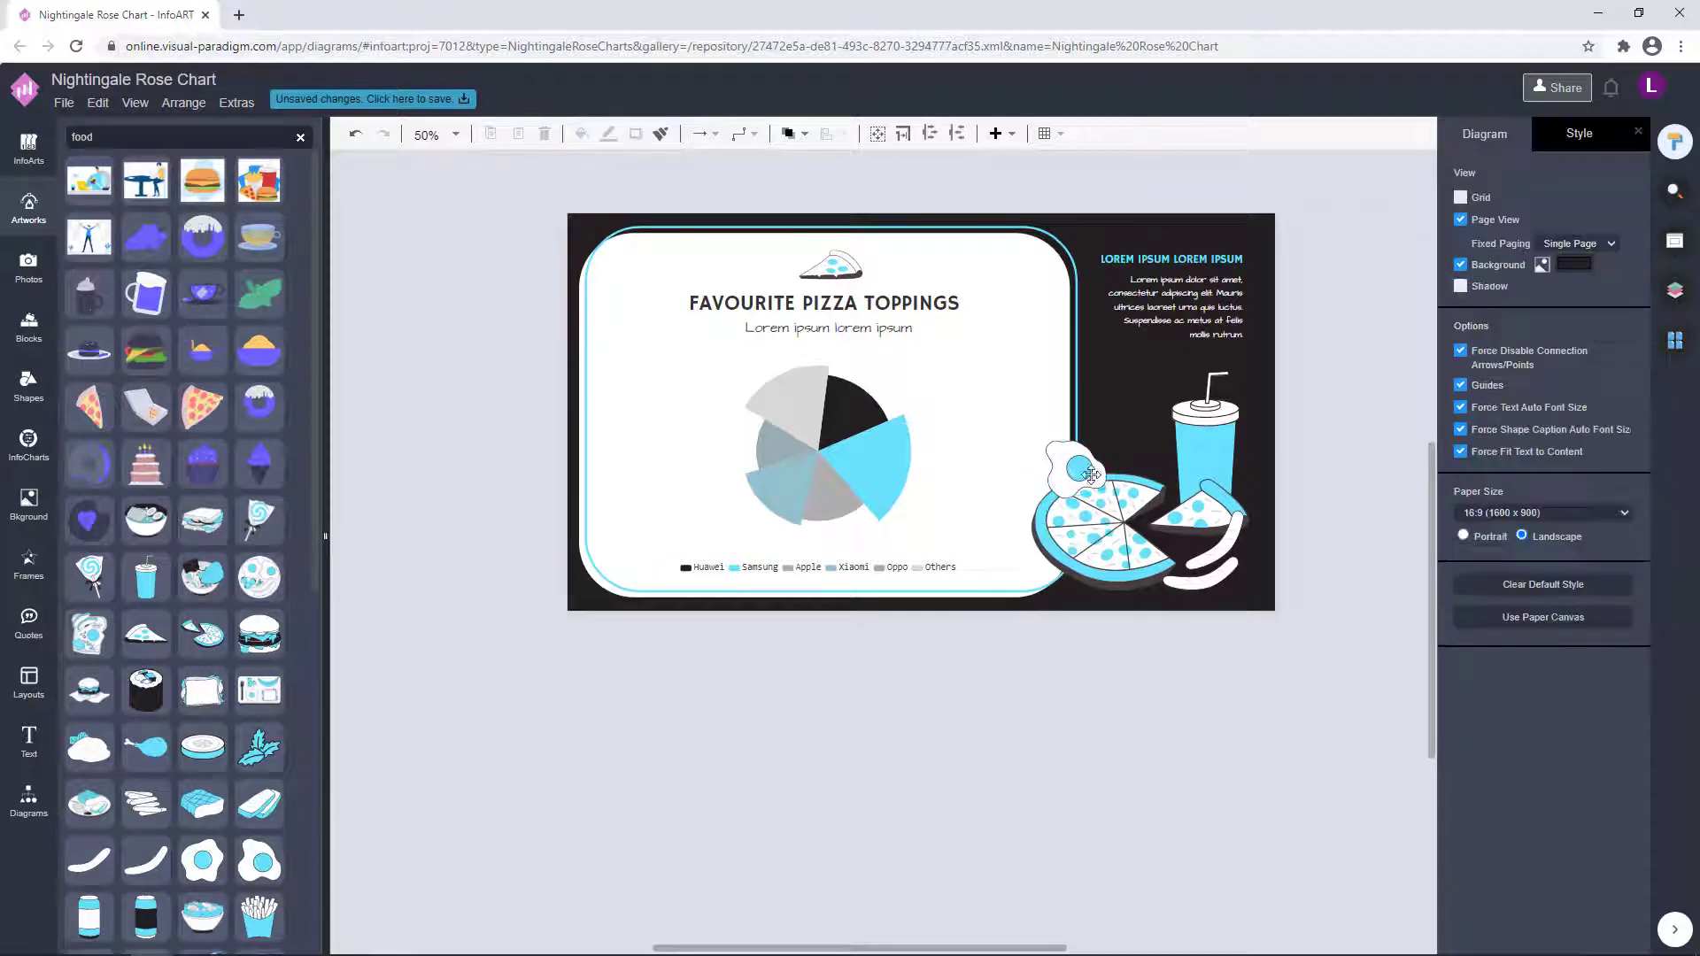
Add the blue drink can artwork beside the drink cup and resize it to fit at the page's edge.
scroll(163, 774, down, 5)
drag(154, 543, 1237, 488)
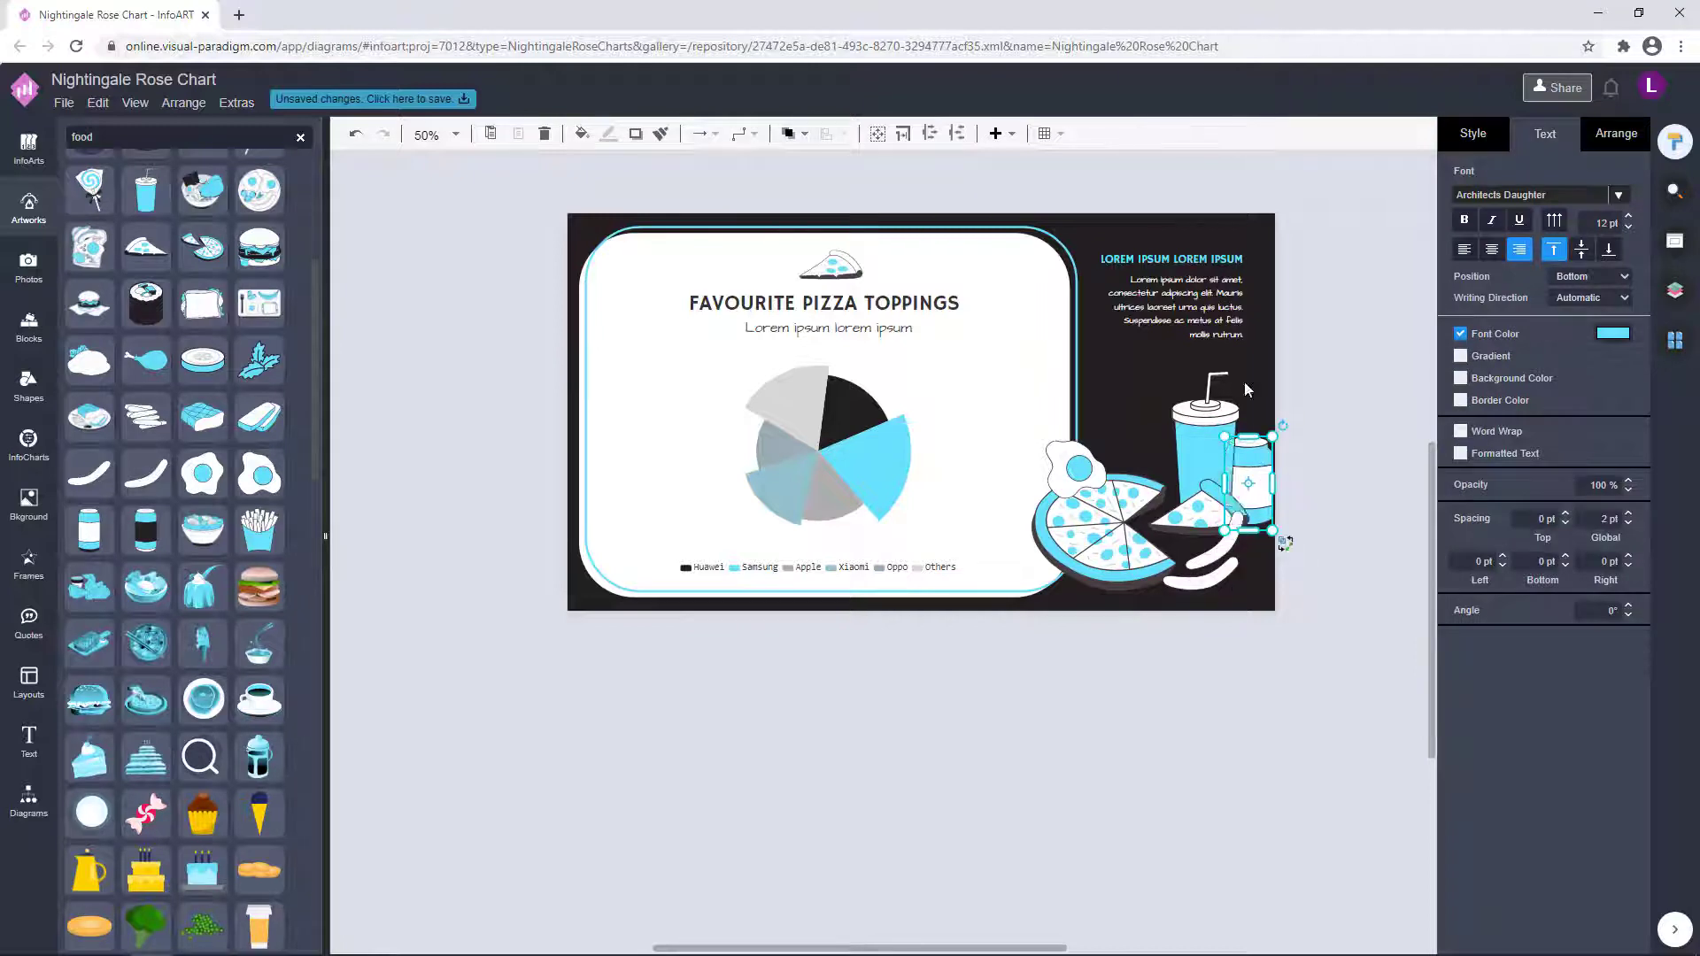
click(1279, 538)
drag(1260, 487, 1256, 490)
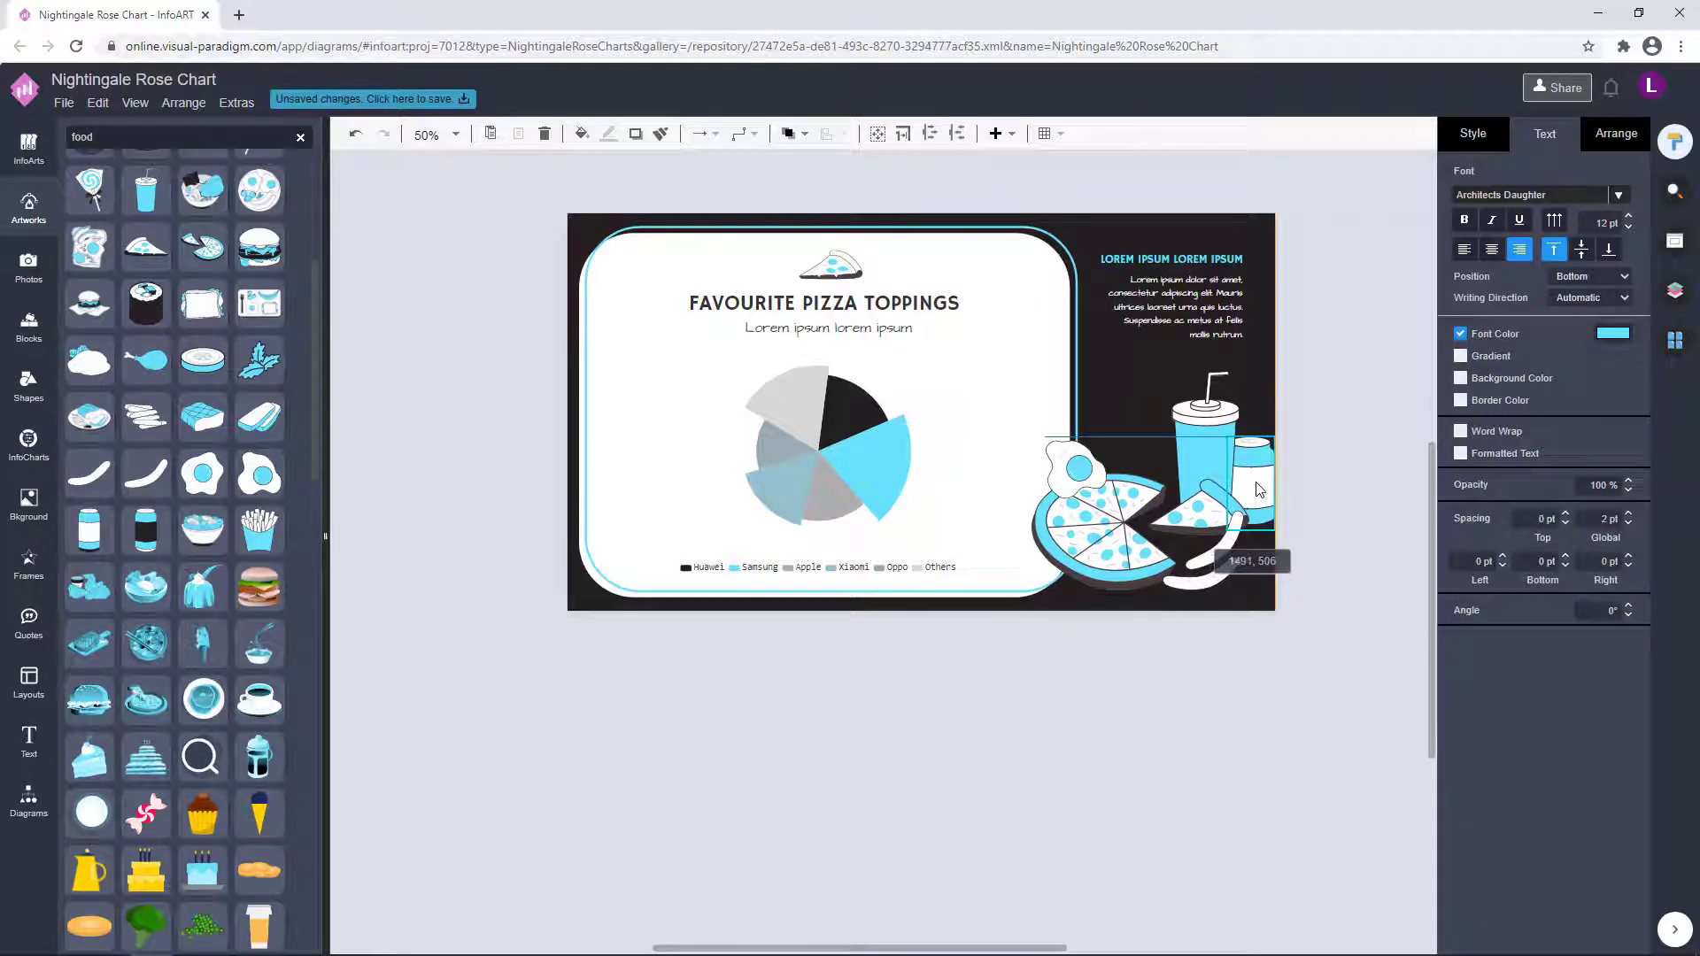
click(1271, 457)
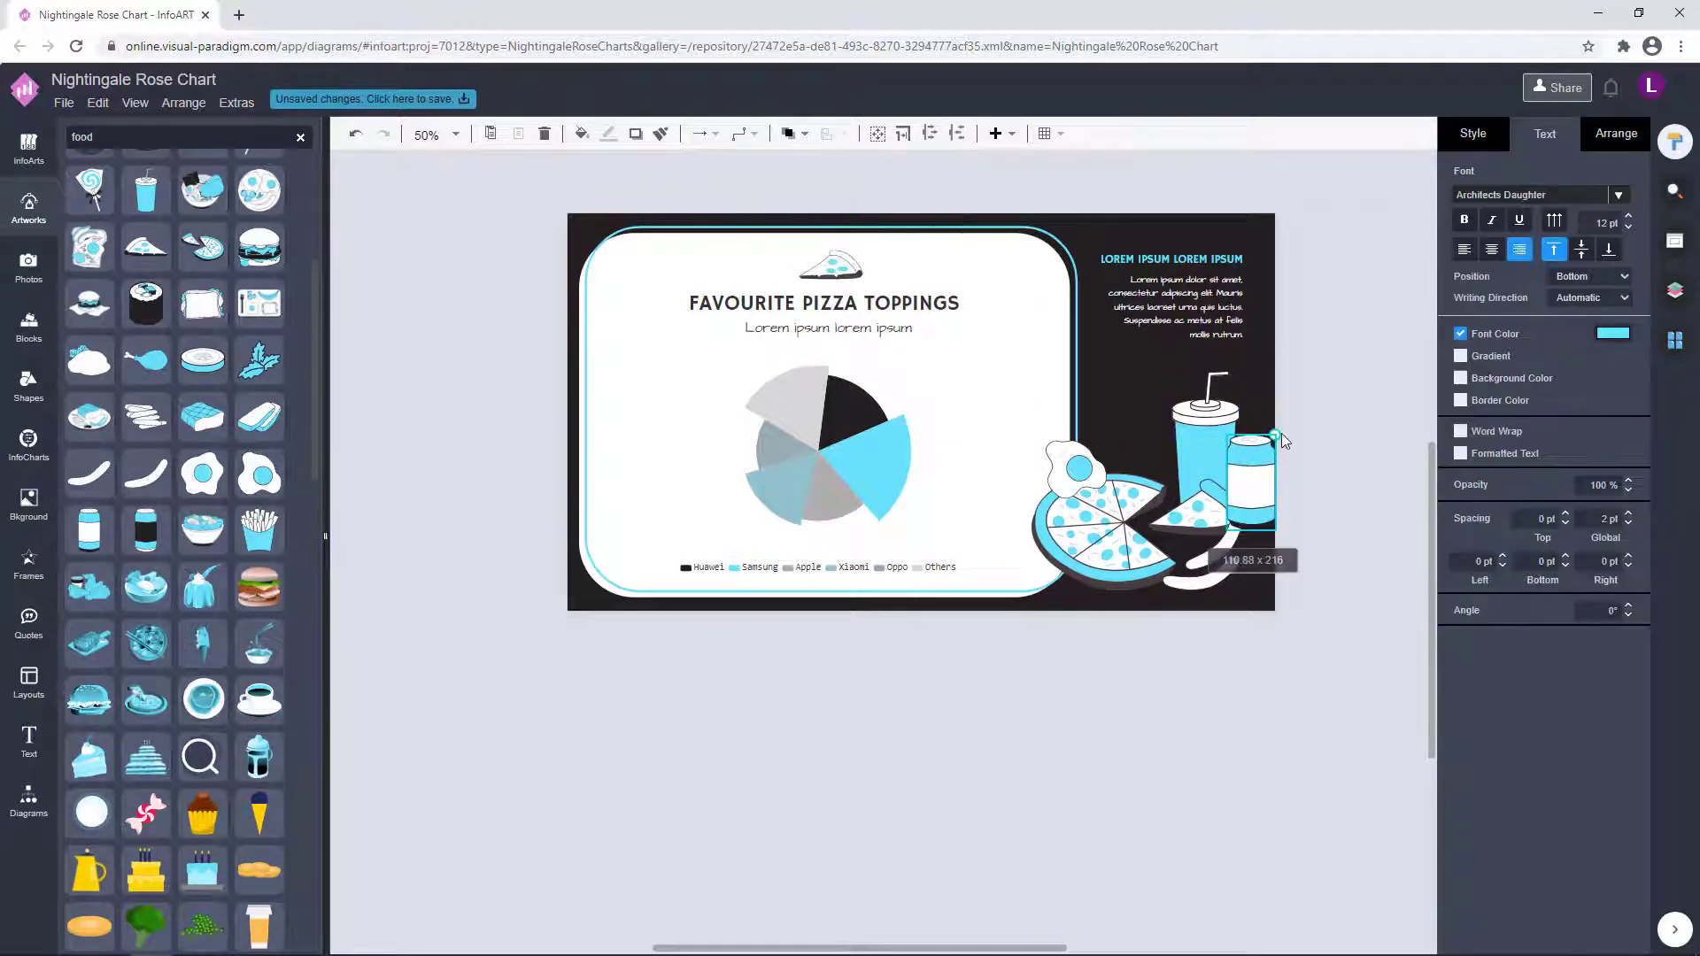
click(1337, 532)
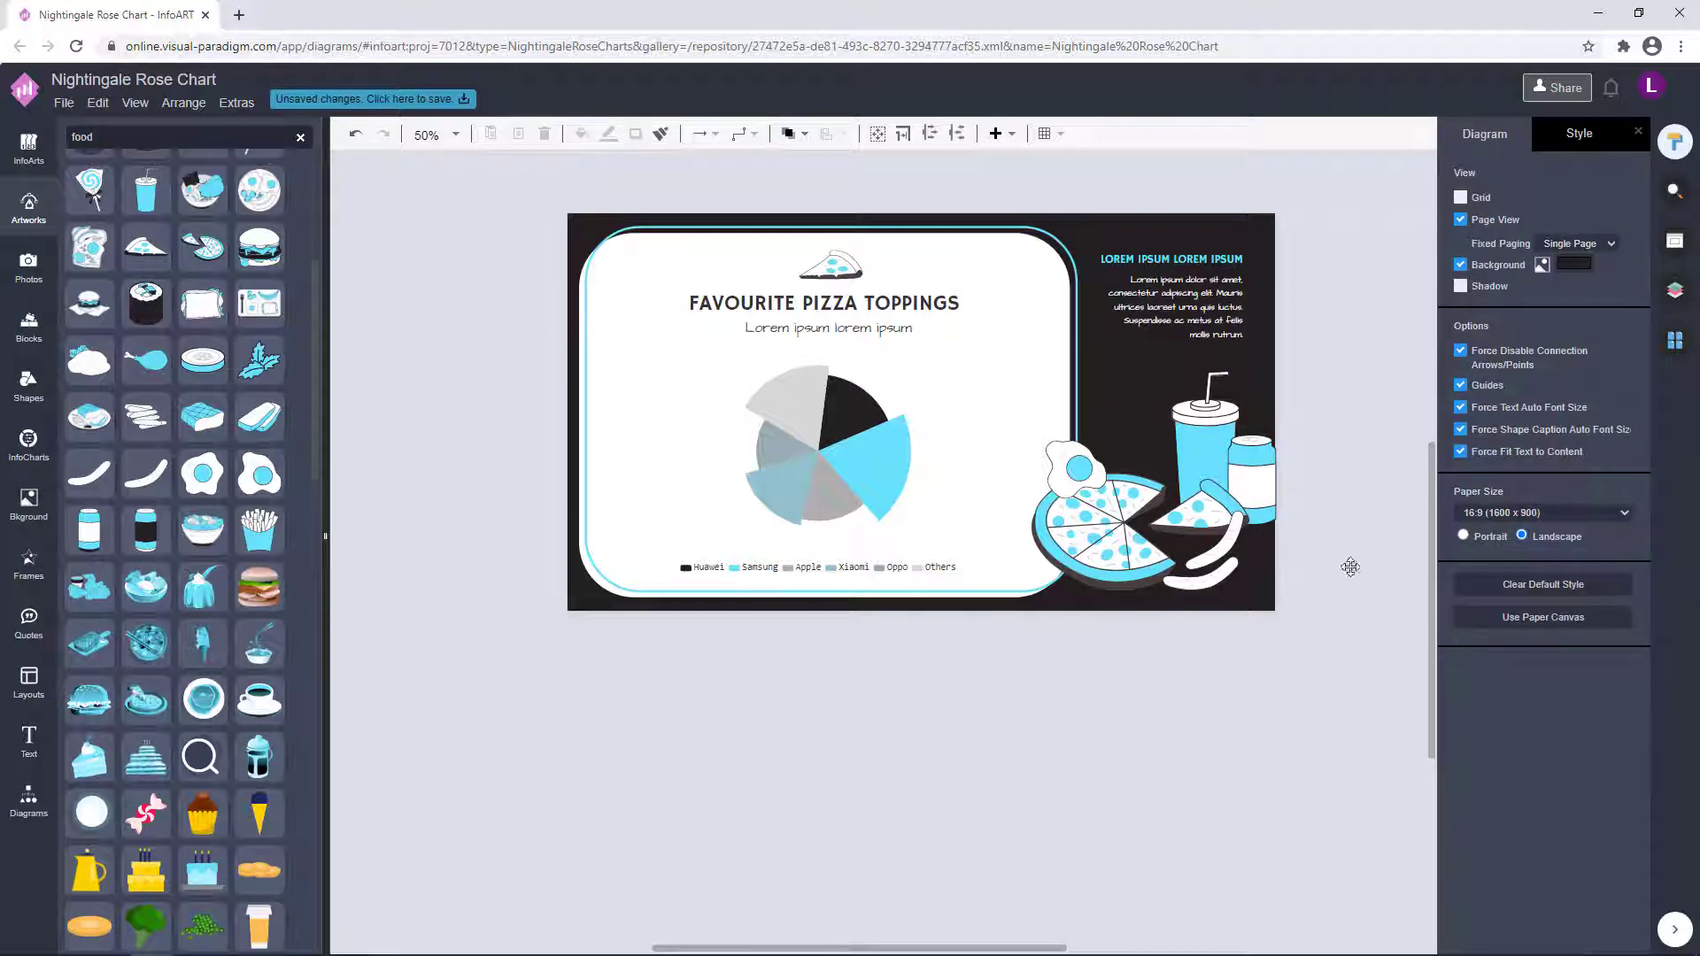
click(1265, 537)
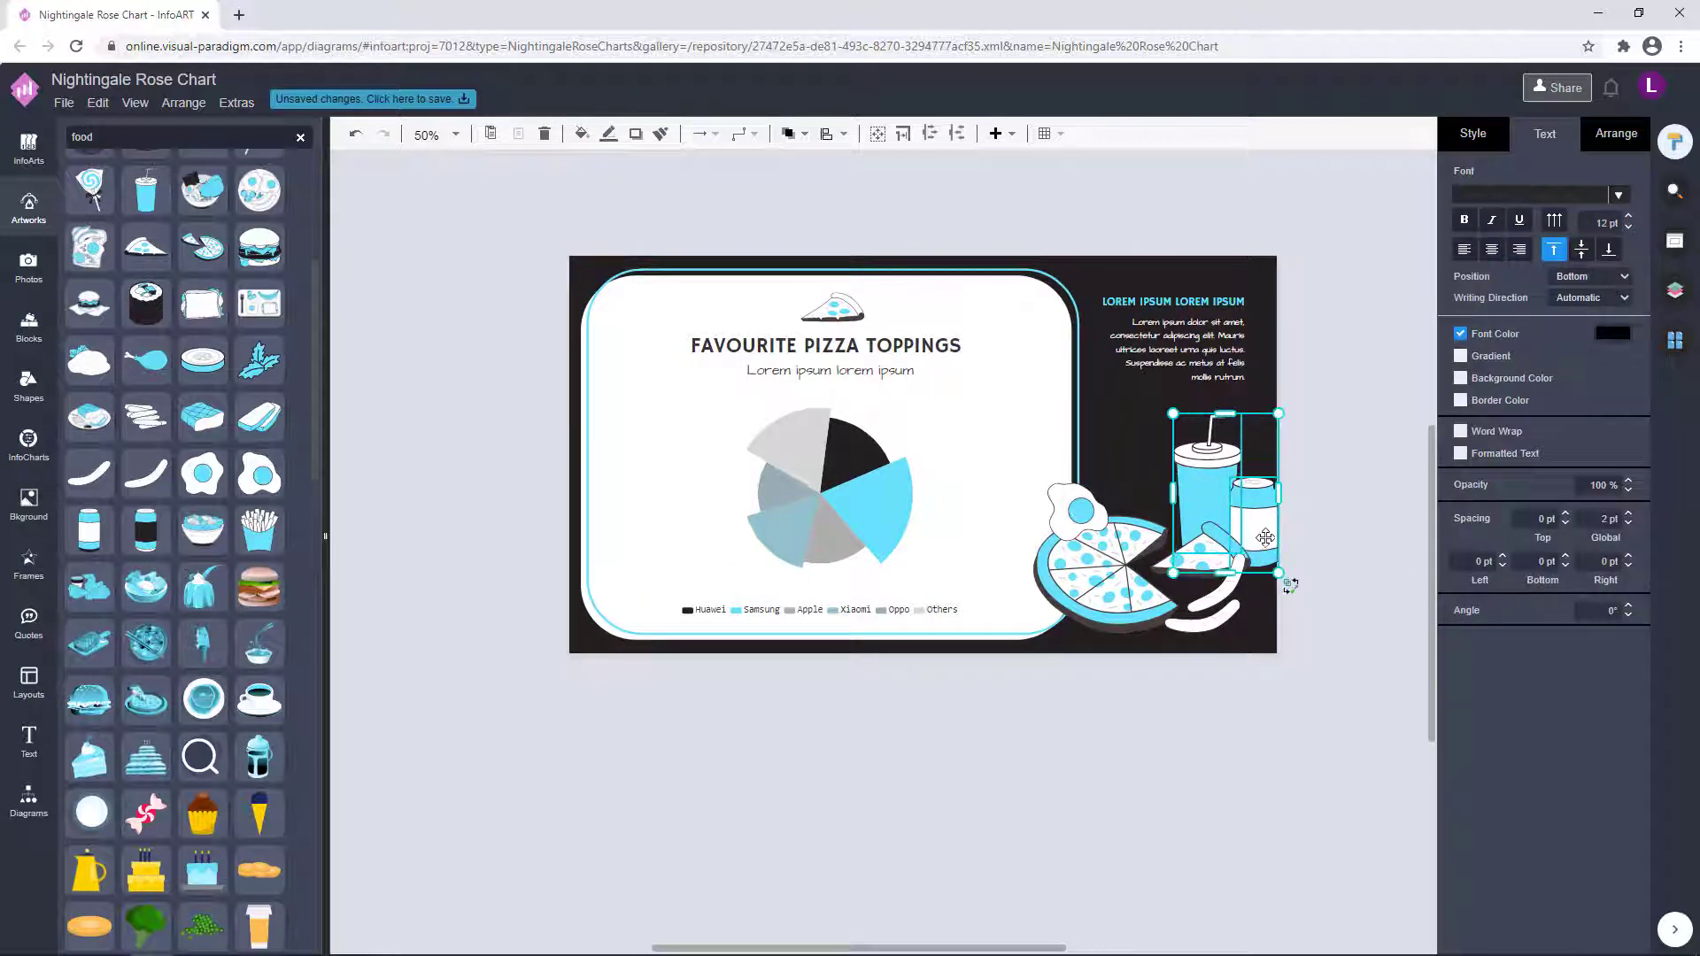
click(1351, 562)
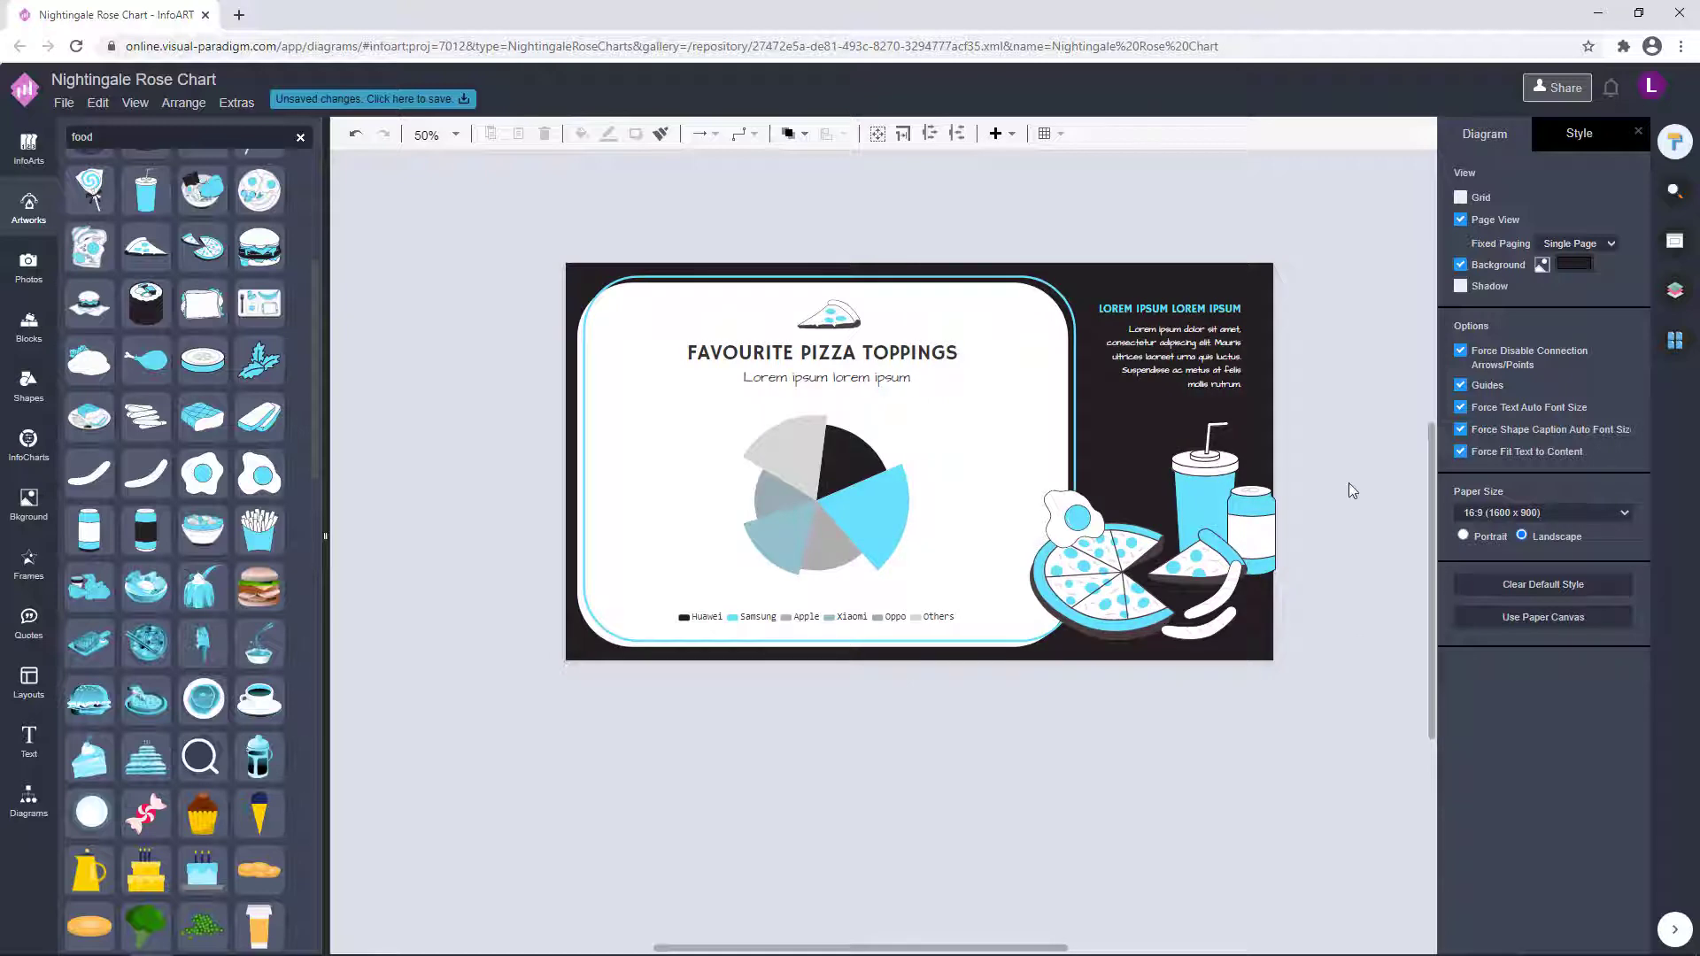
drag(1344, 661, 972, 409)
click(1378, 506)
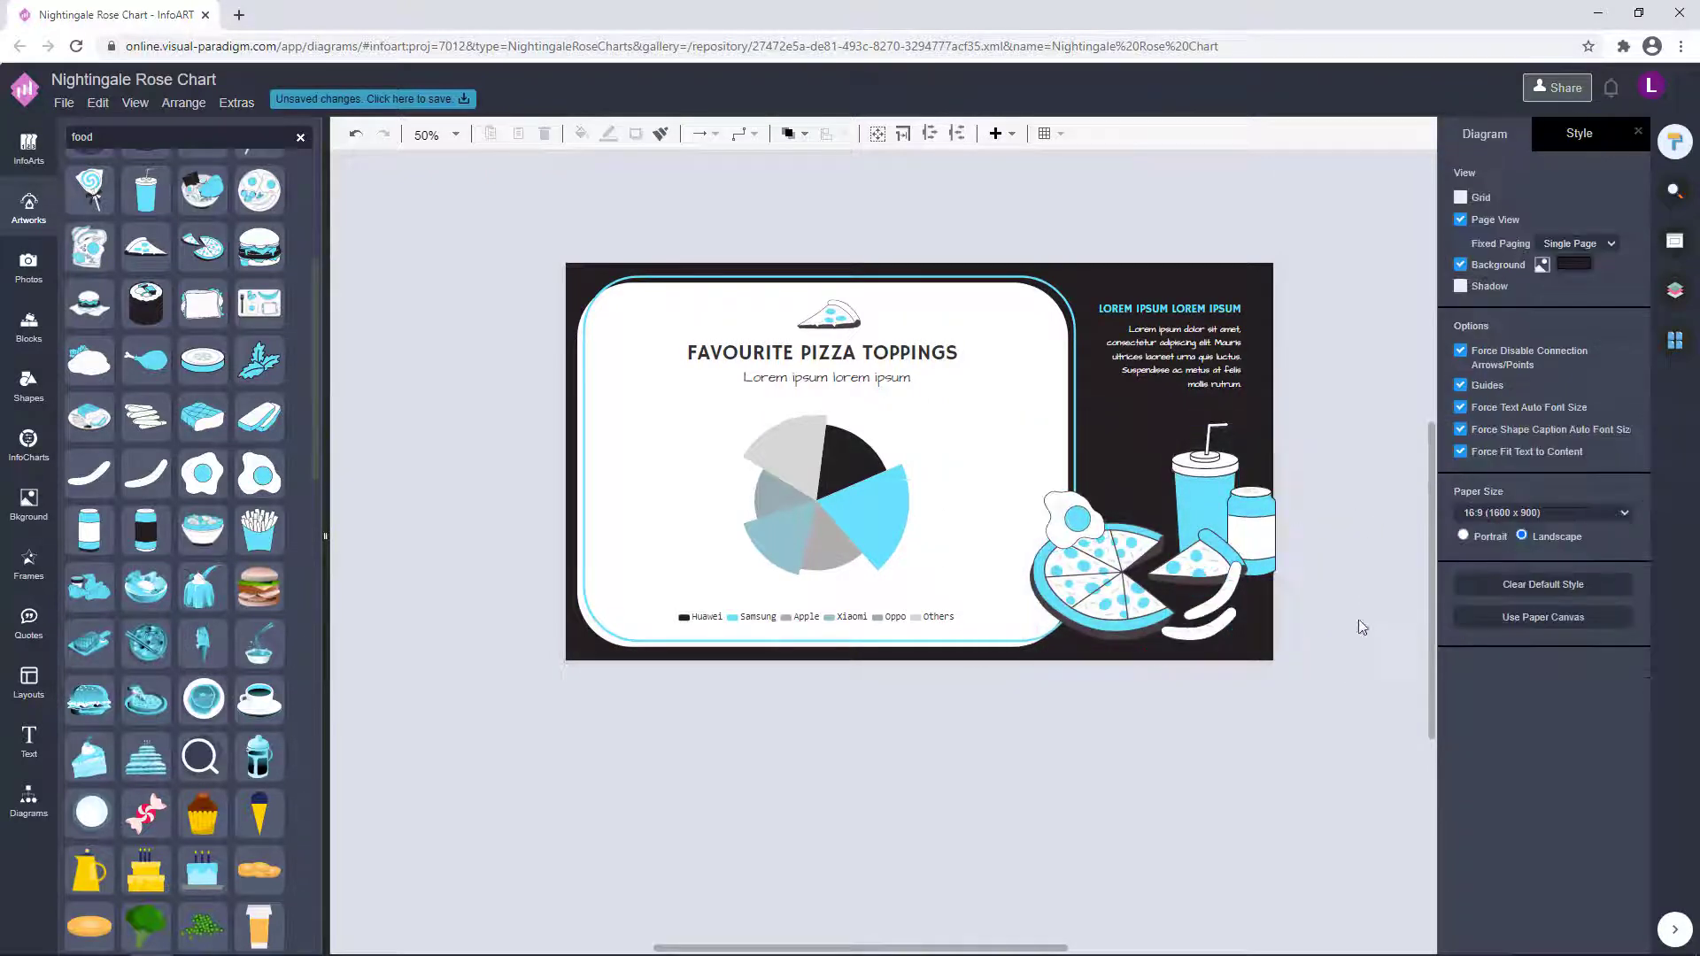
drag(1349, 663, 959, 405)
click(1355, 494)
drag(1355, 646, 989, 402)
drag(1118, 576, 1123, 580)
key(ctrl+z)
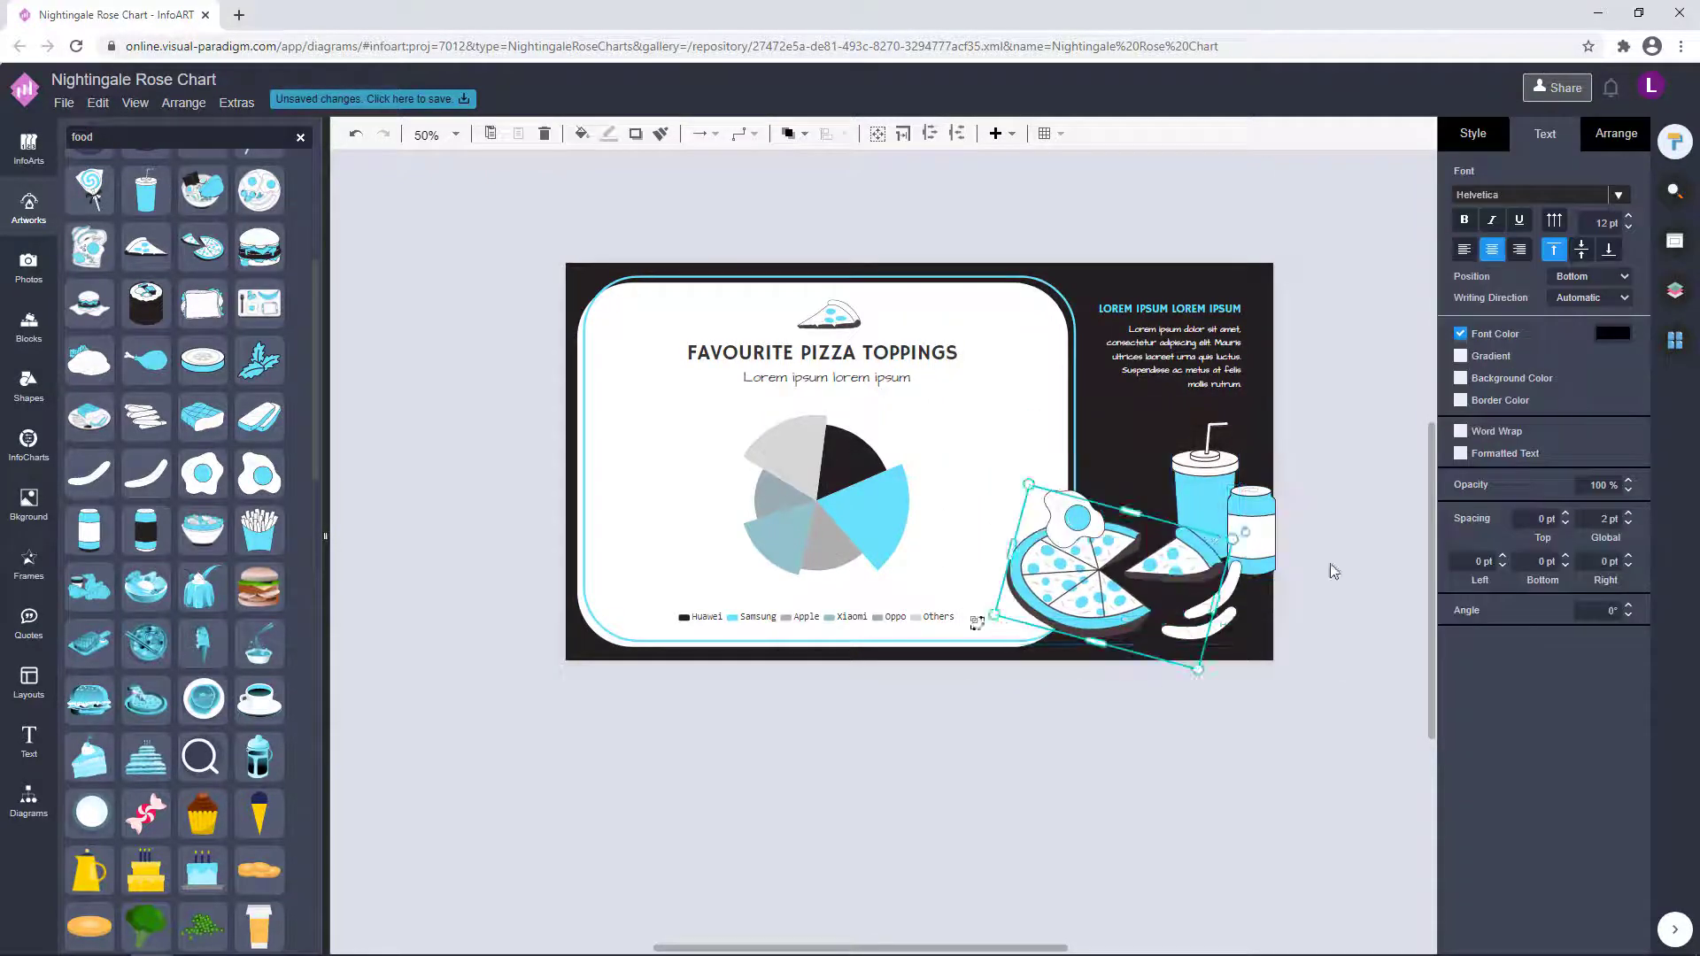
click(1332, 569)
Move all the food artworks together slightly to the left, away from the page's right edge.
mouse_move(1392, 662)
mouse_down()
mouse_move(977, 443)
mouse_move(974, 415)
mouse_up()
click(1360, 695)
drag(1367, 698, 959, 416)
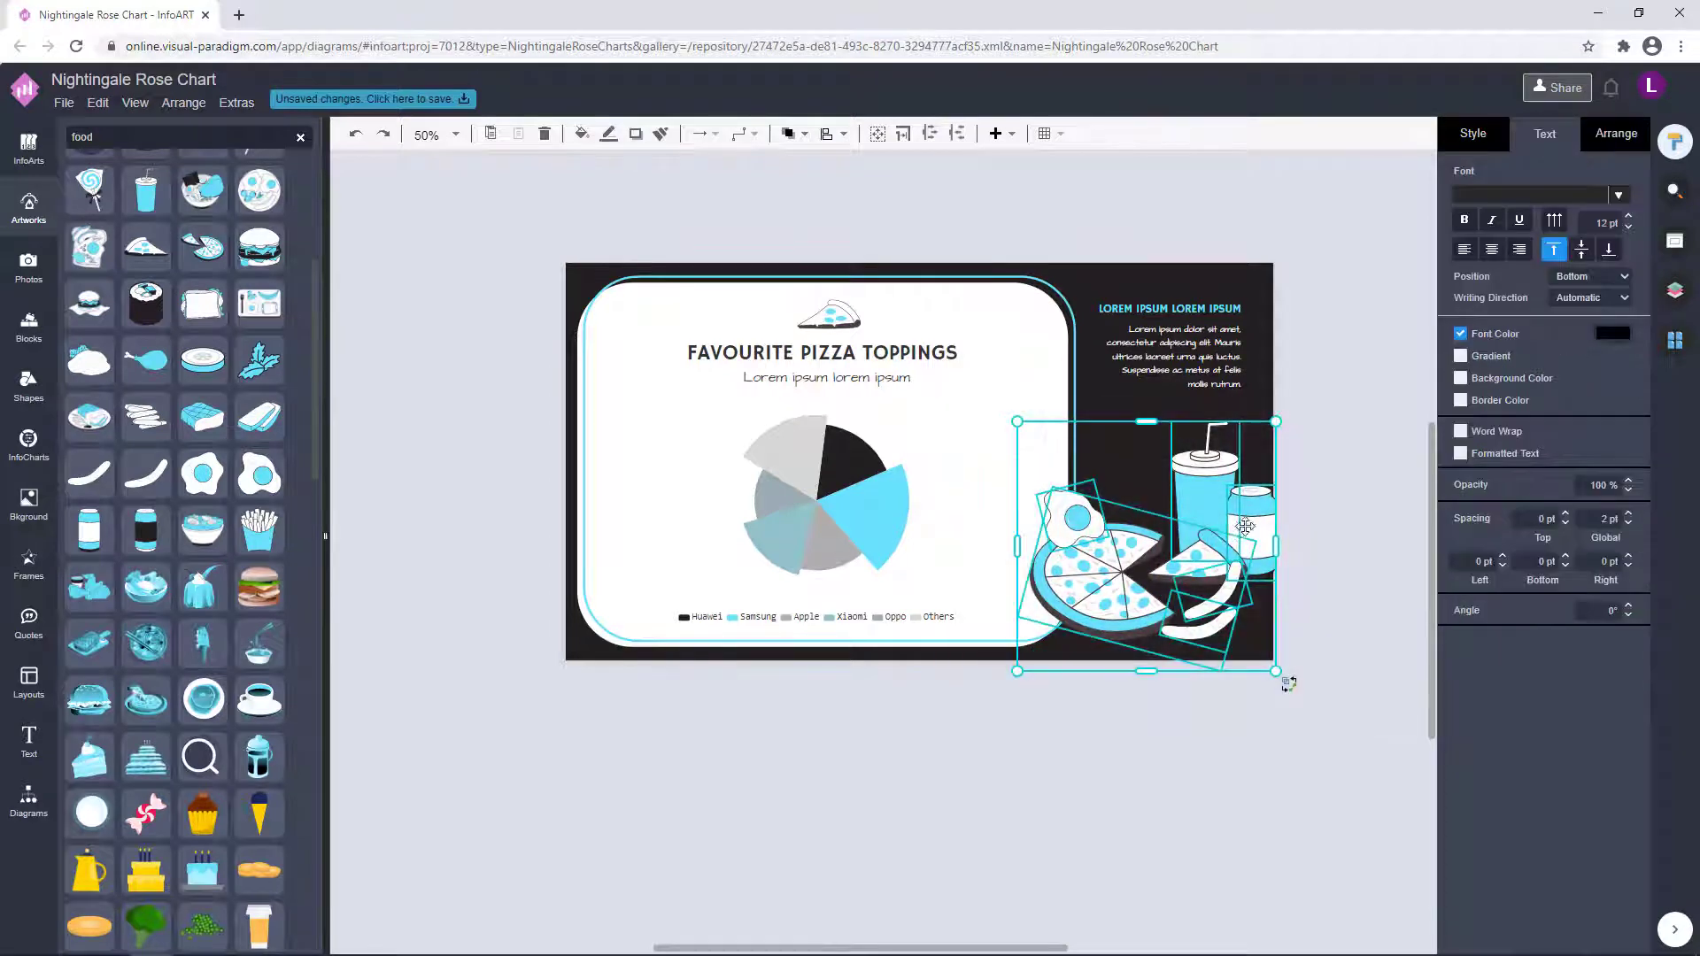
drag(1245, 525, 1211, 518)
click(1333, 682)
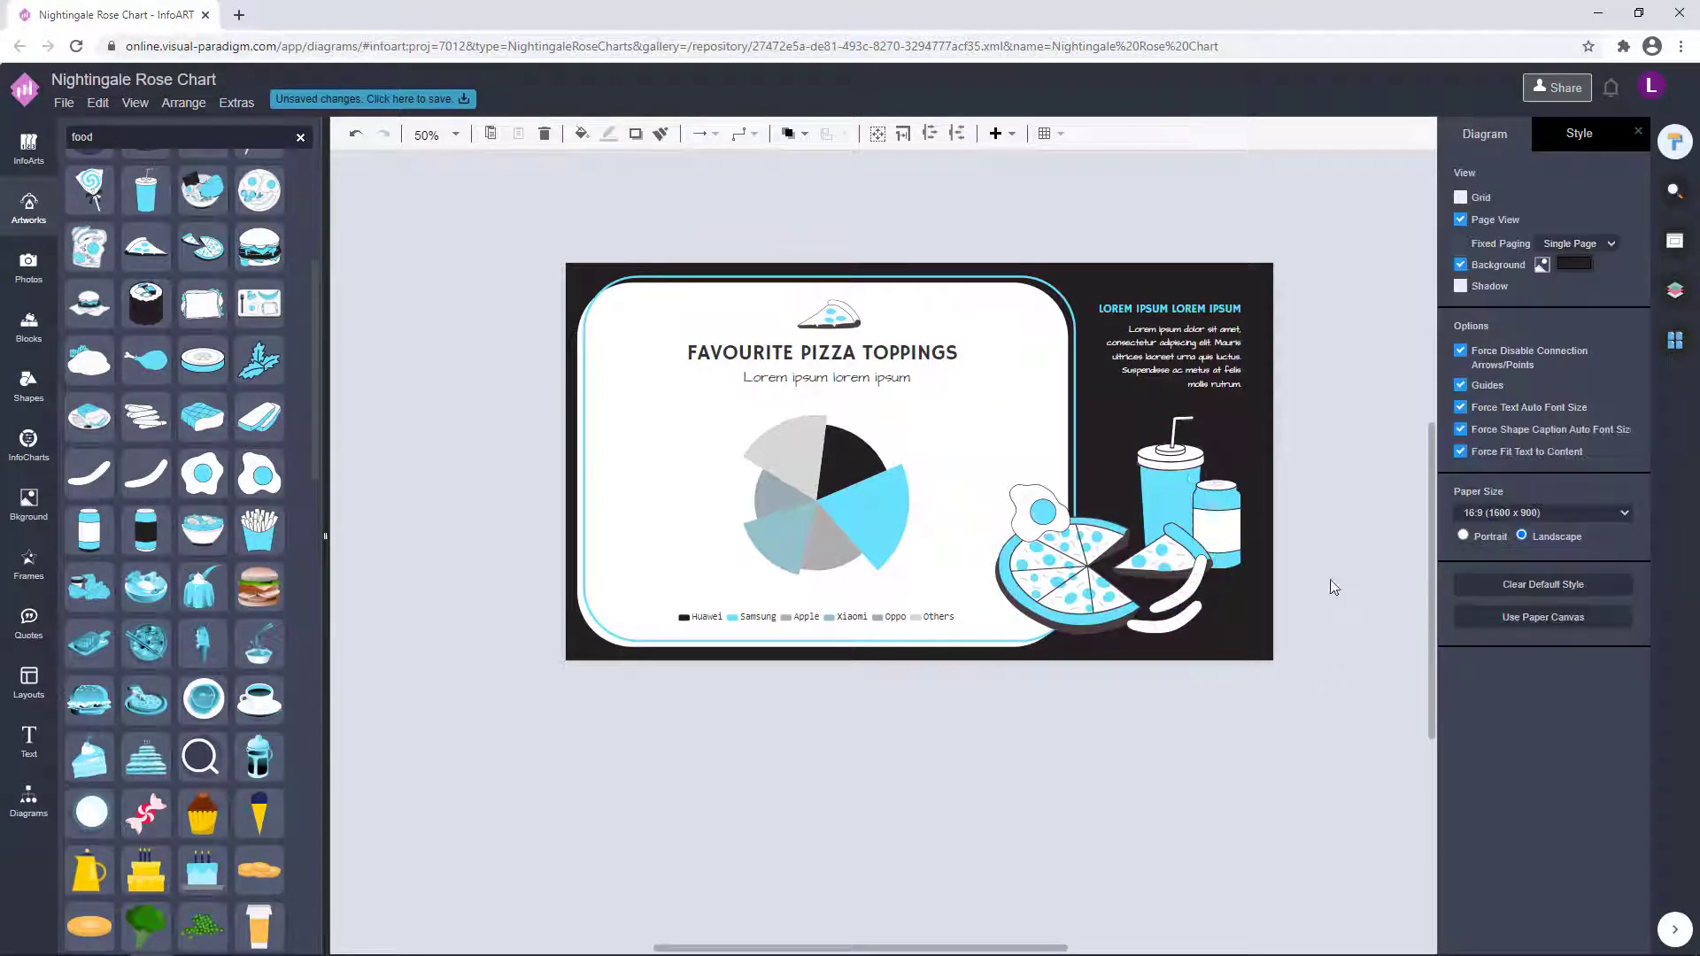
drag(1337, 706, 943, 387)
drag(1330, 706, 944, 395)
click(1332, 444)
Shrink the pizza slice icon above the title slightly, then enlarge the title and subtitle and shift them up a little.
scroll(1332, 444, down, 1)
click(832, 285)
drag(860, 269, 839, 281)
click(884, 325)
shift+click(895, 349)
drag(974, 359, 985, 368)
drag(907, 326, 901, 322)
click(991, 211)
click(790, 415)
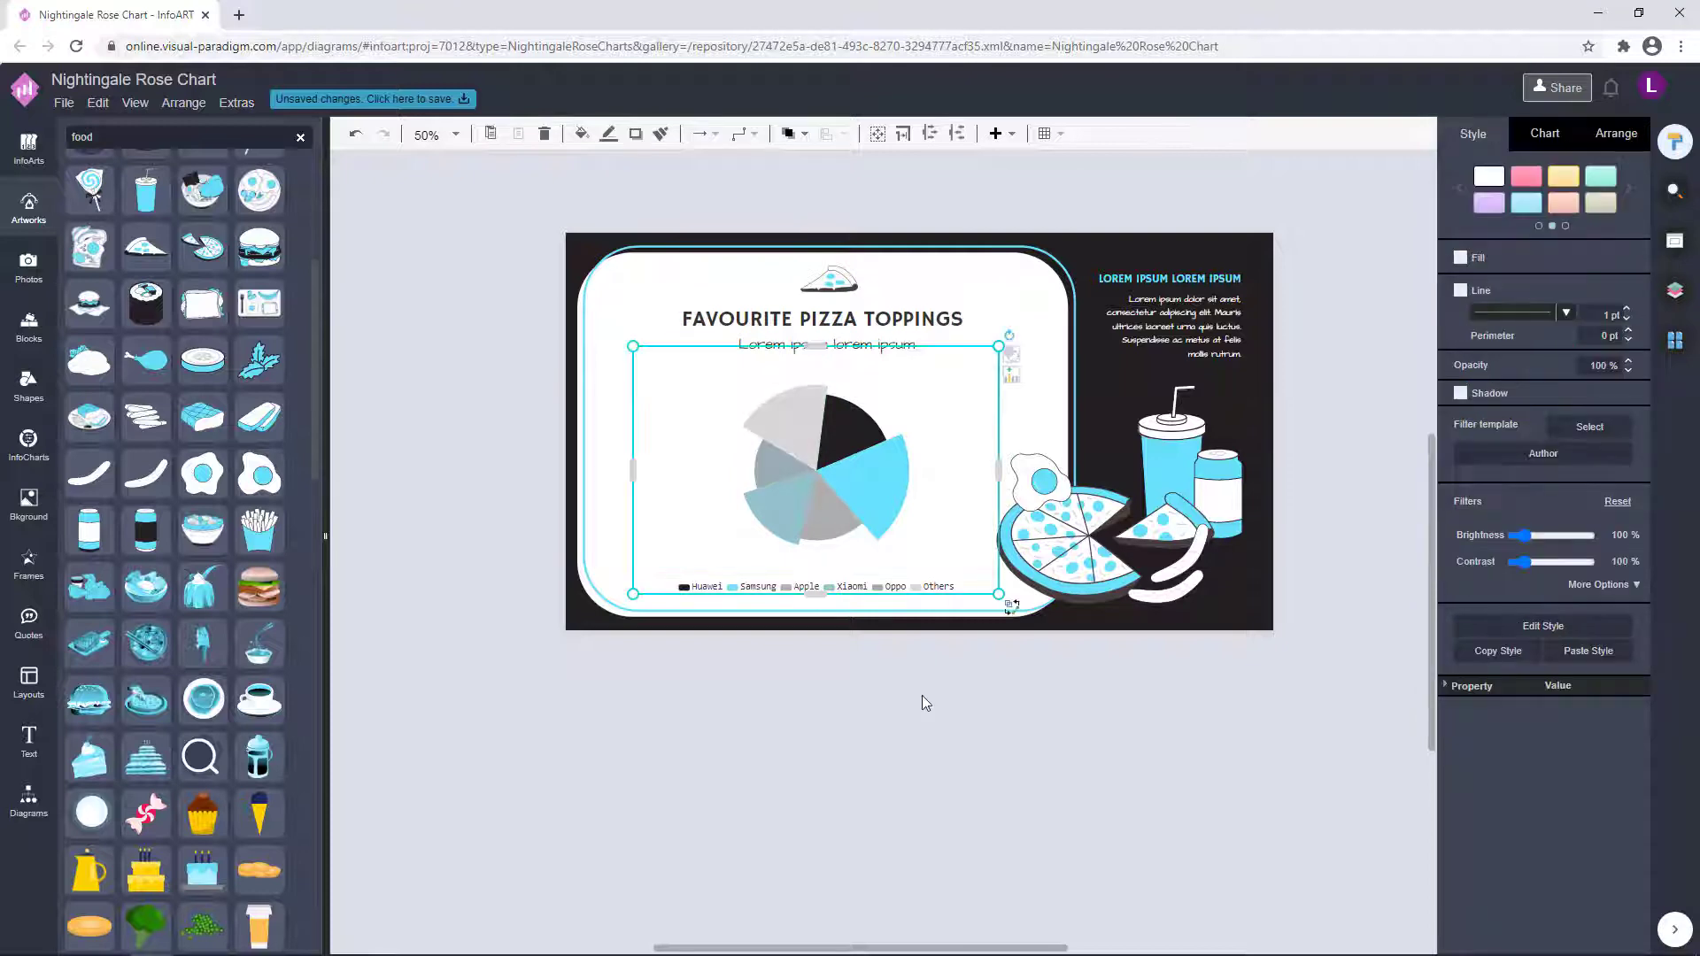
click(924, 699)
Set the line width of the blue rounded outline to 6 pt.
click(1075, 362)
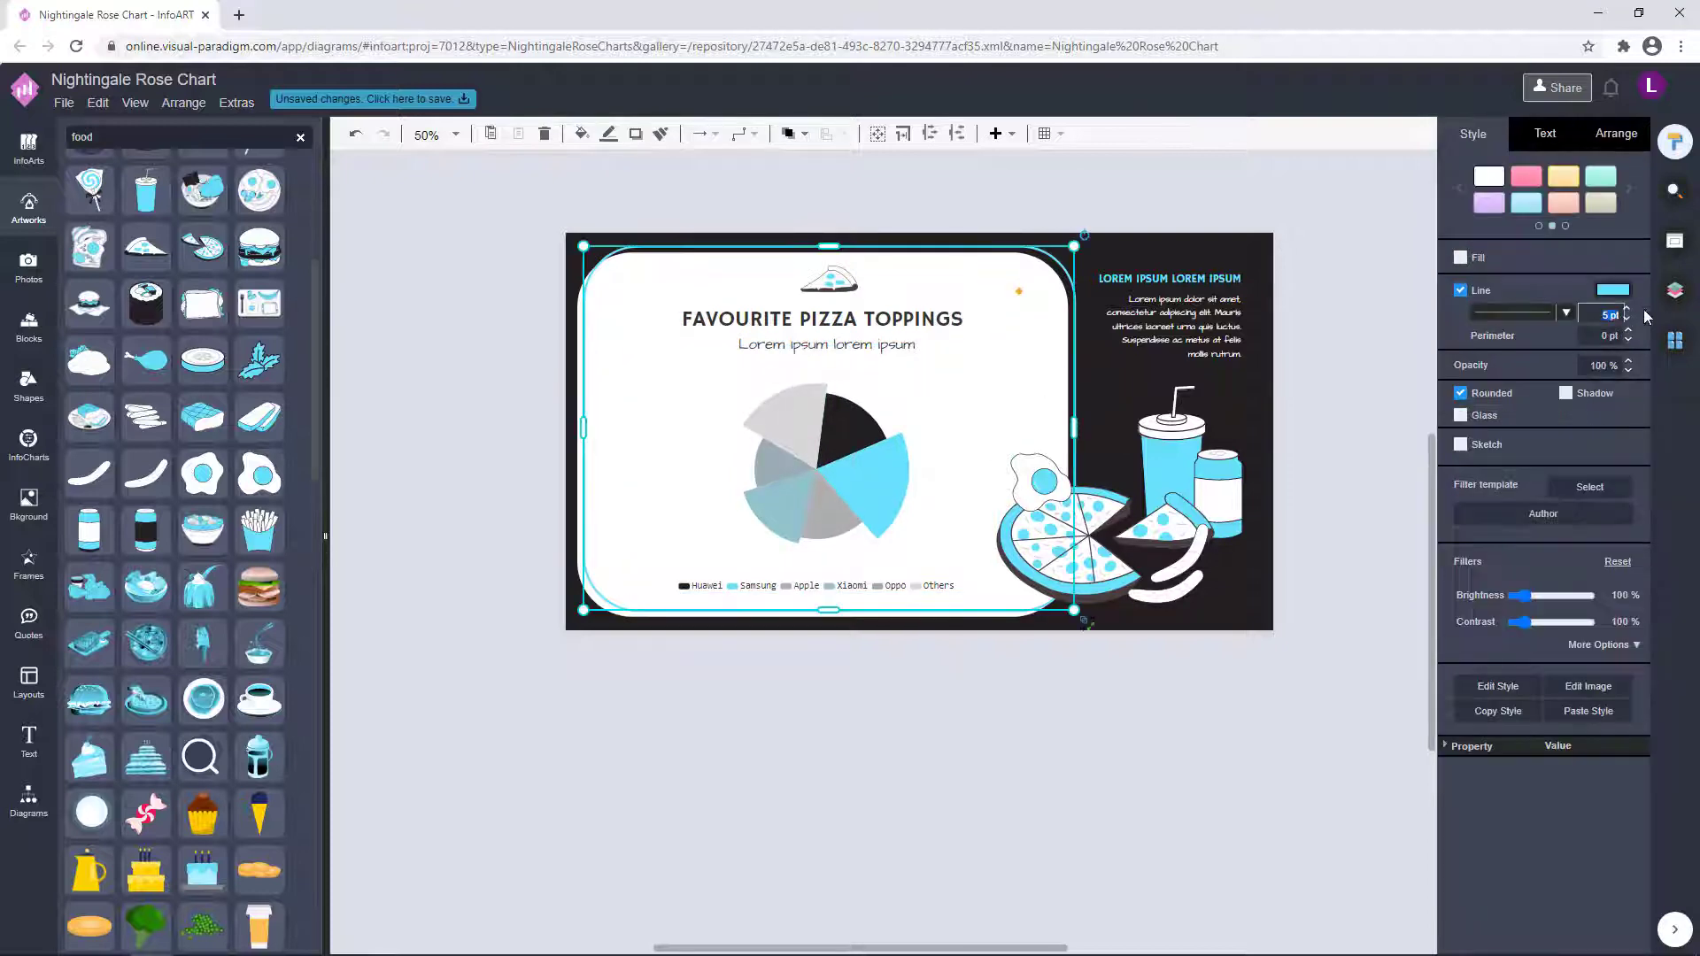
click(1341, 530)
click(1073, 323)
click(1389, 450)
Enlarge the side heading and its paragraph slightly in the dark area.
scroll(1387, 442, down, 1)
click(1212, 269)
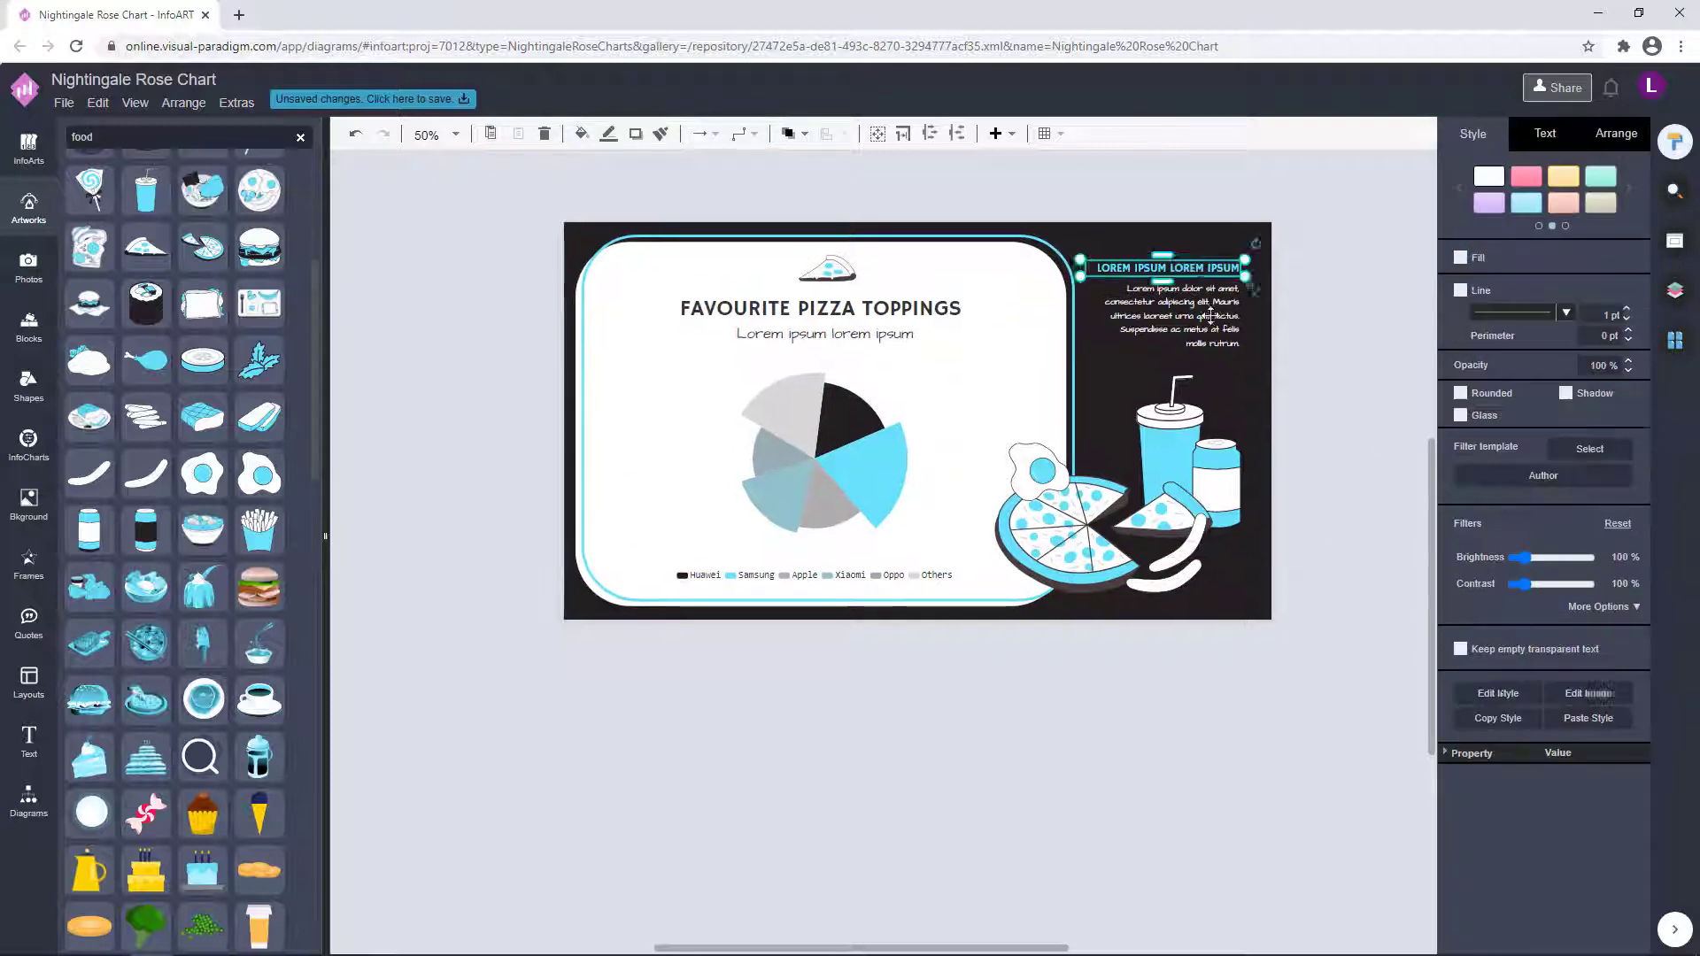
click(1331, 334)
drag(1218, 309, 1221, 312)
click(1331, 315)
scroll(1331, 315, up, 1)
scroll(1343, 333, down, 1)
Enlarge all the food artworks together below the side paragraph and nudge them slightly left.
click(1222, 487)
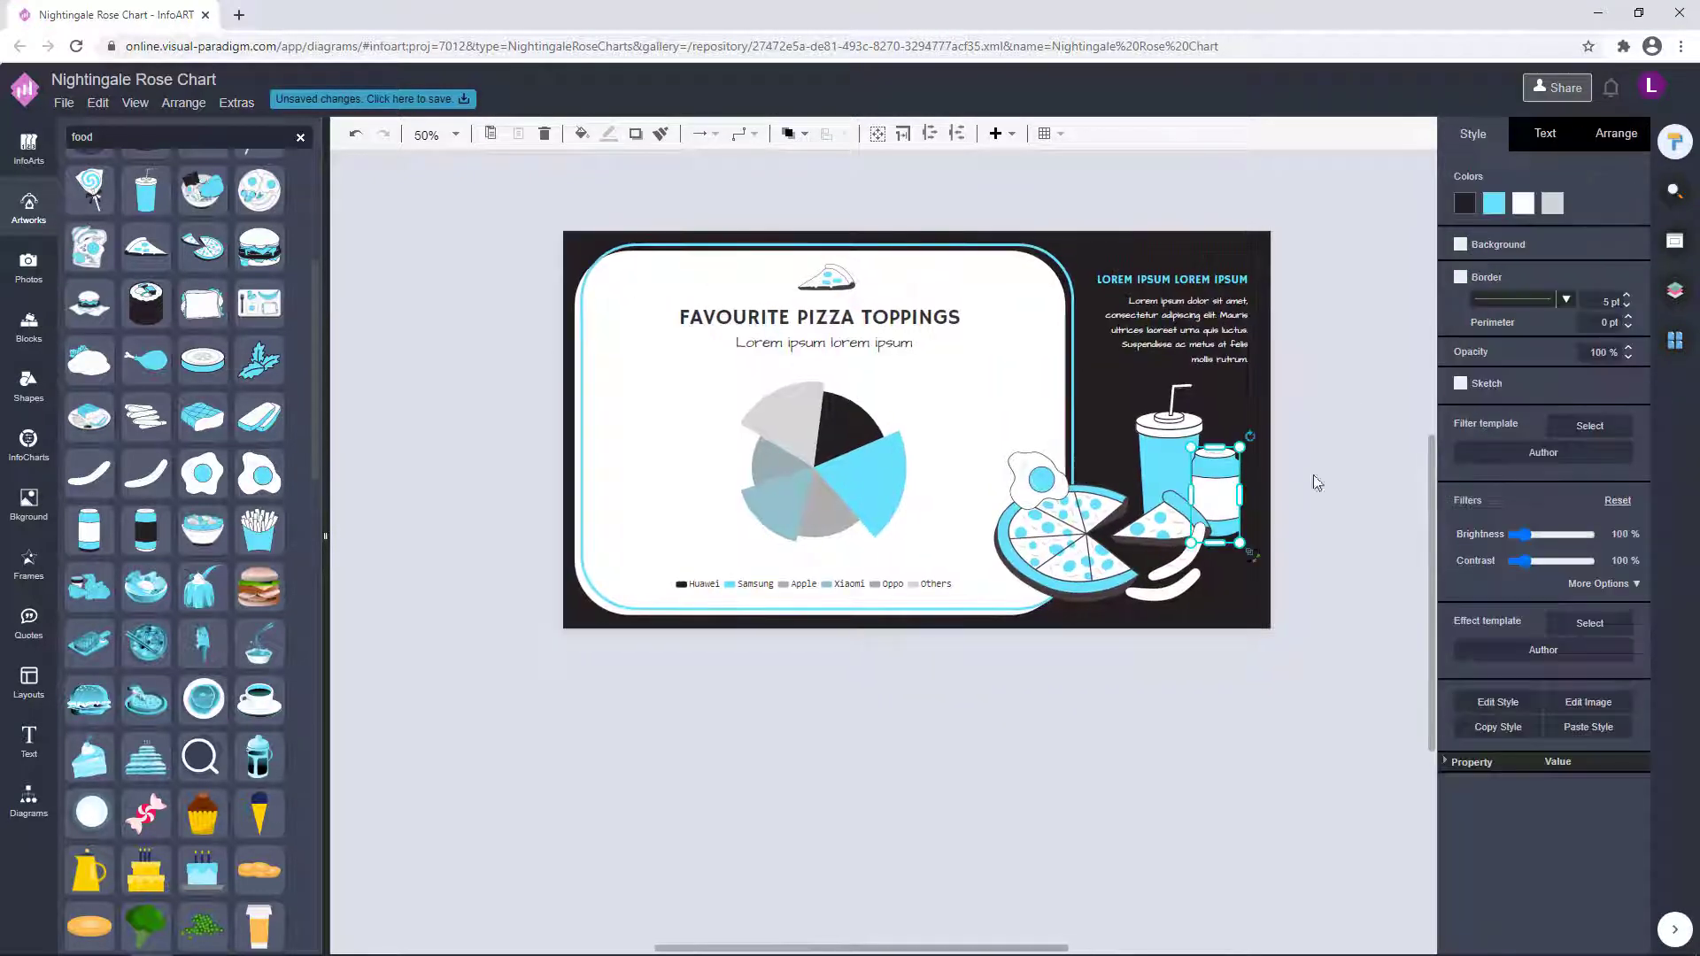
click(1223, 310)
drag(1326, 383, 961, 643)
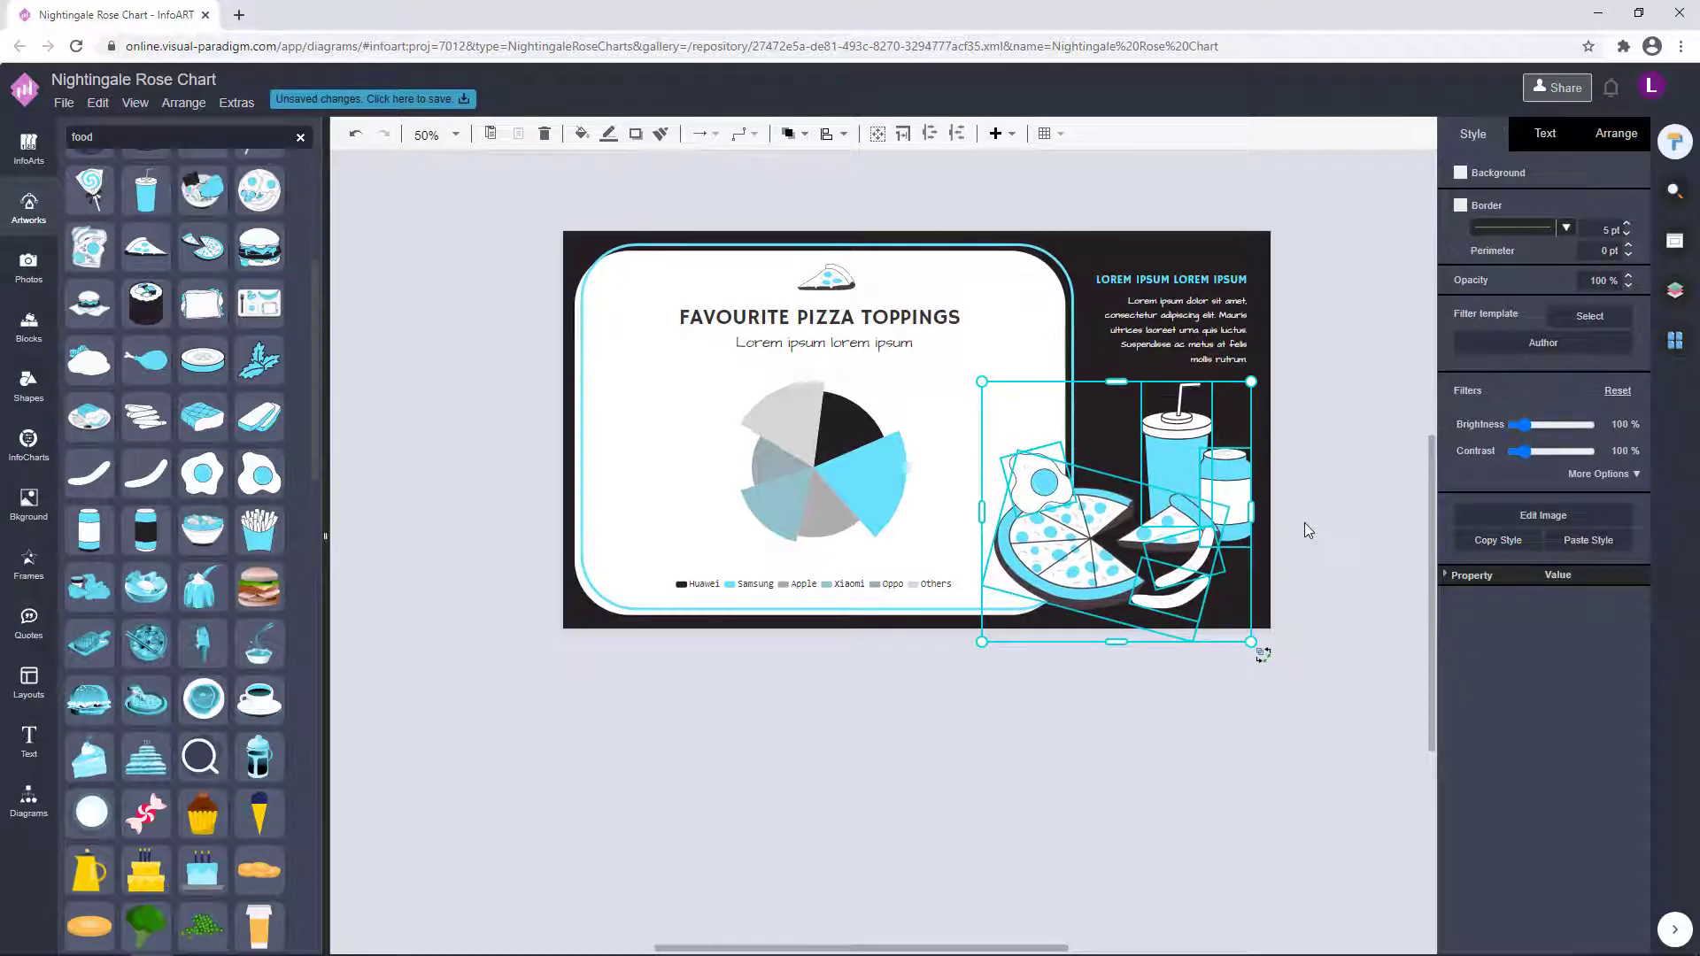
drag(1318, 675, 949, 356)
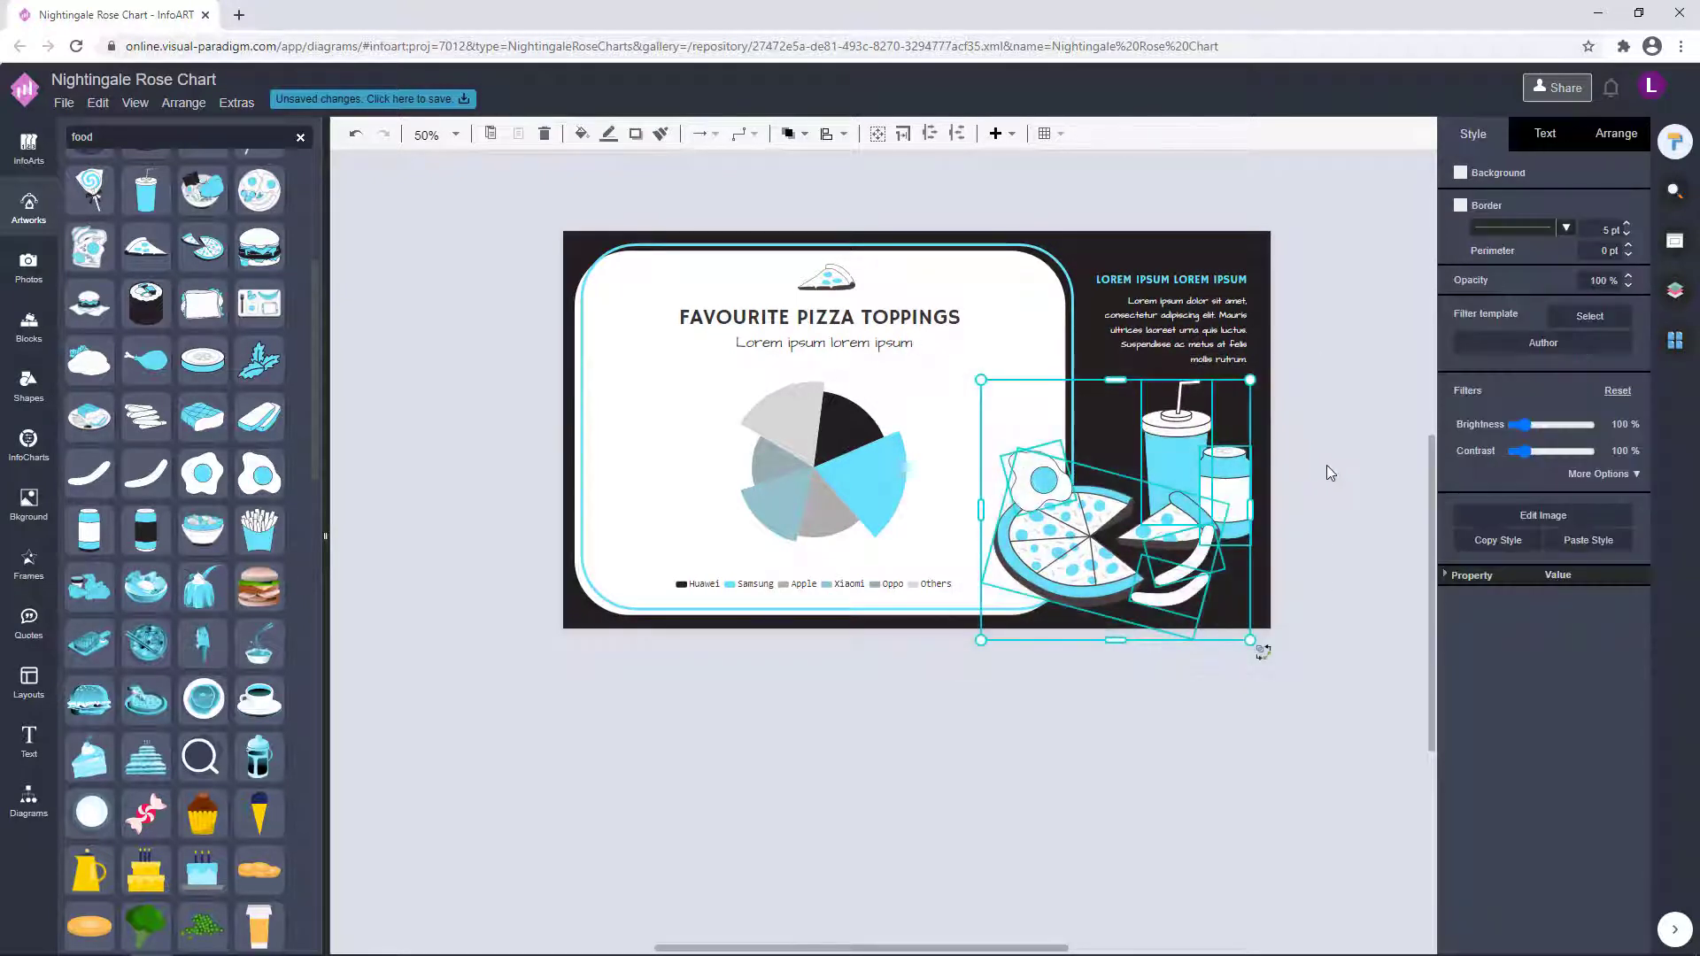
key(Left)
key(Left)
key(Left)
Scale the food artworks down slightly and nudge them right to line up with the side paragraph's right edge.
drag(1333, 701, 942, 361)
drag(1250, 383, 1246, 387)
key(Right)
key(Right)
key(Right)
key(Right)
click(1319, 450)
drag(1341, 703, 968, 364)
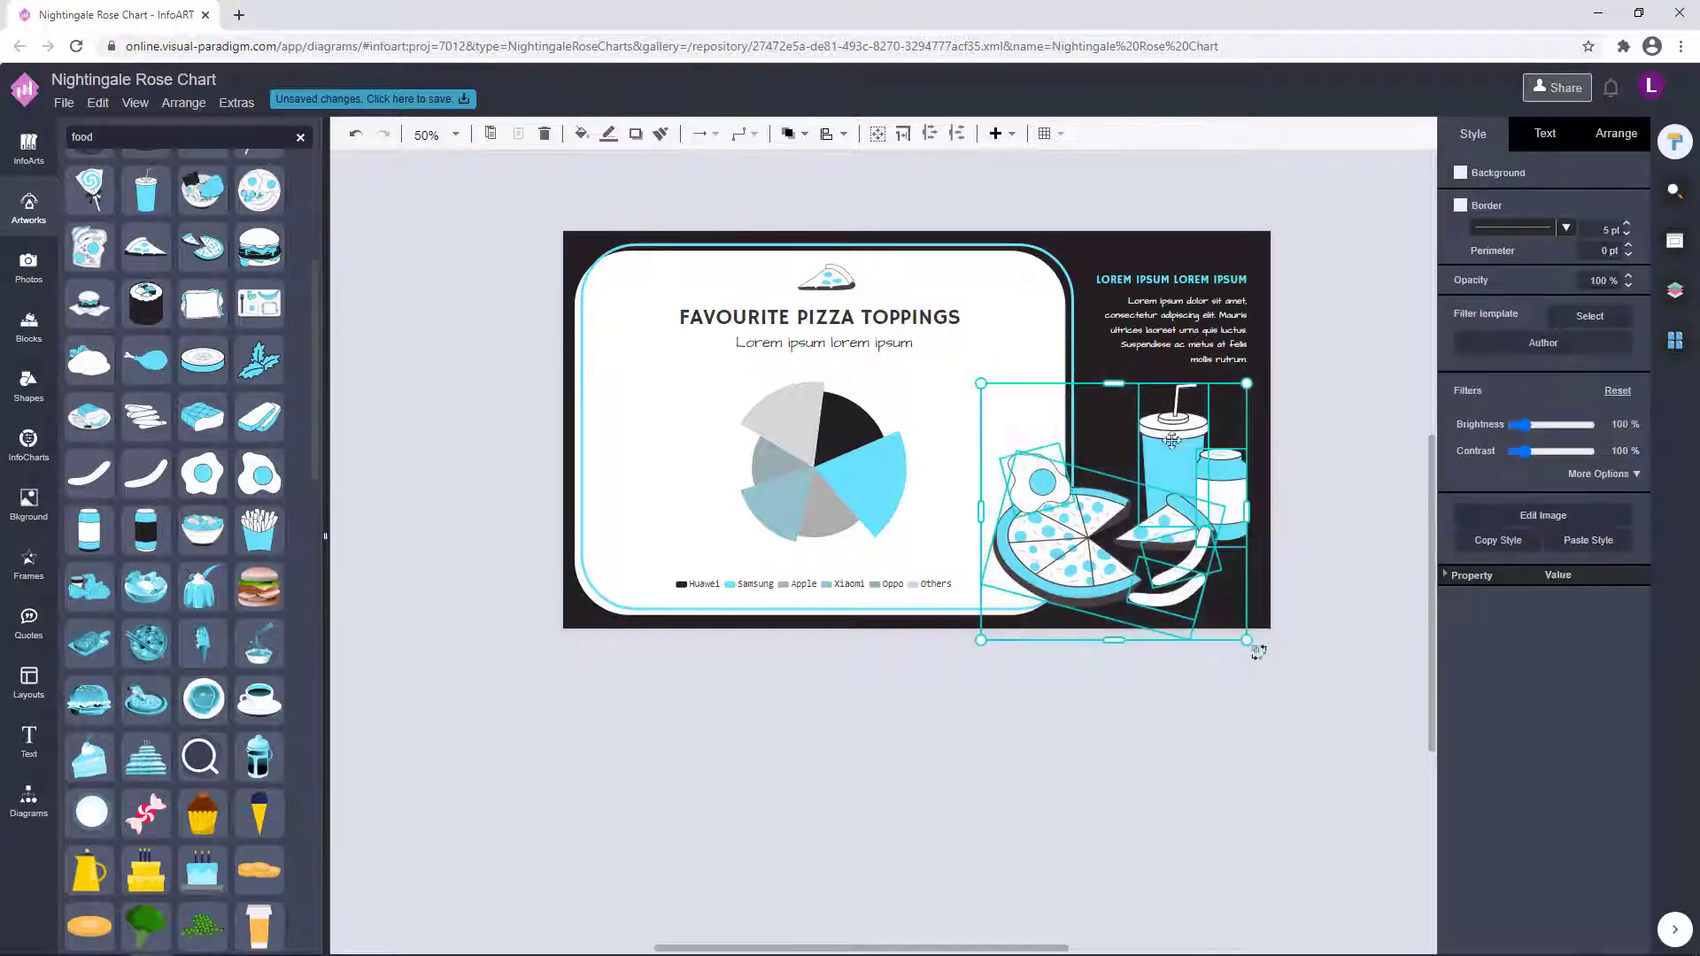
click(1323, 482)
Adjust the fried egg's size and tilt and shift it slightly right over the pizza's rim.
drag(1316, 476, 1318, 433)
click(1046, 439)
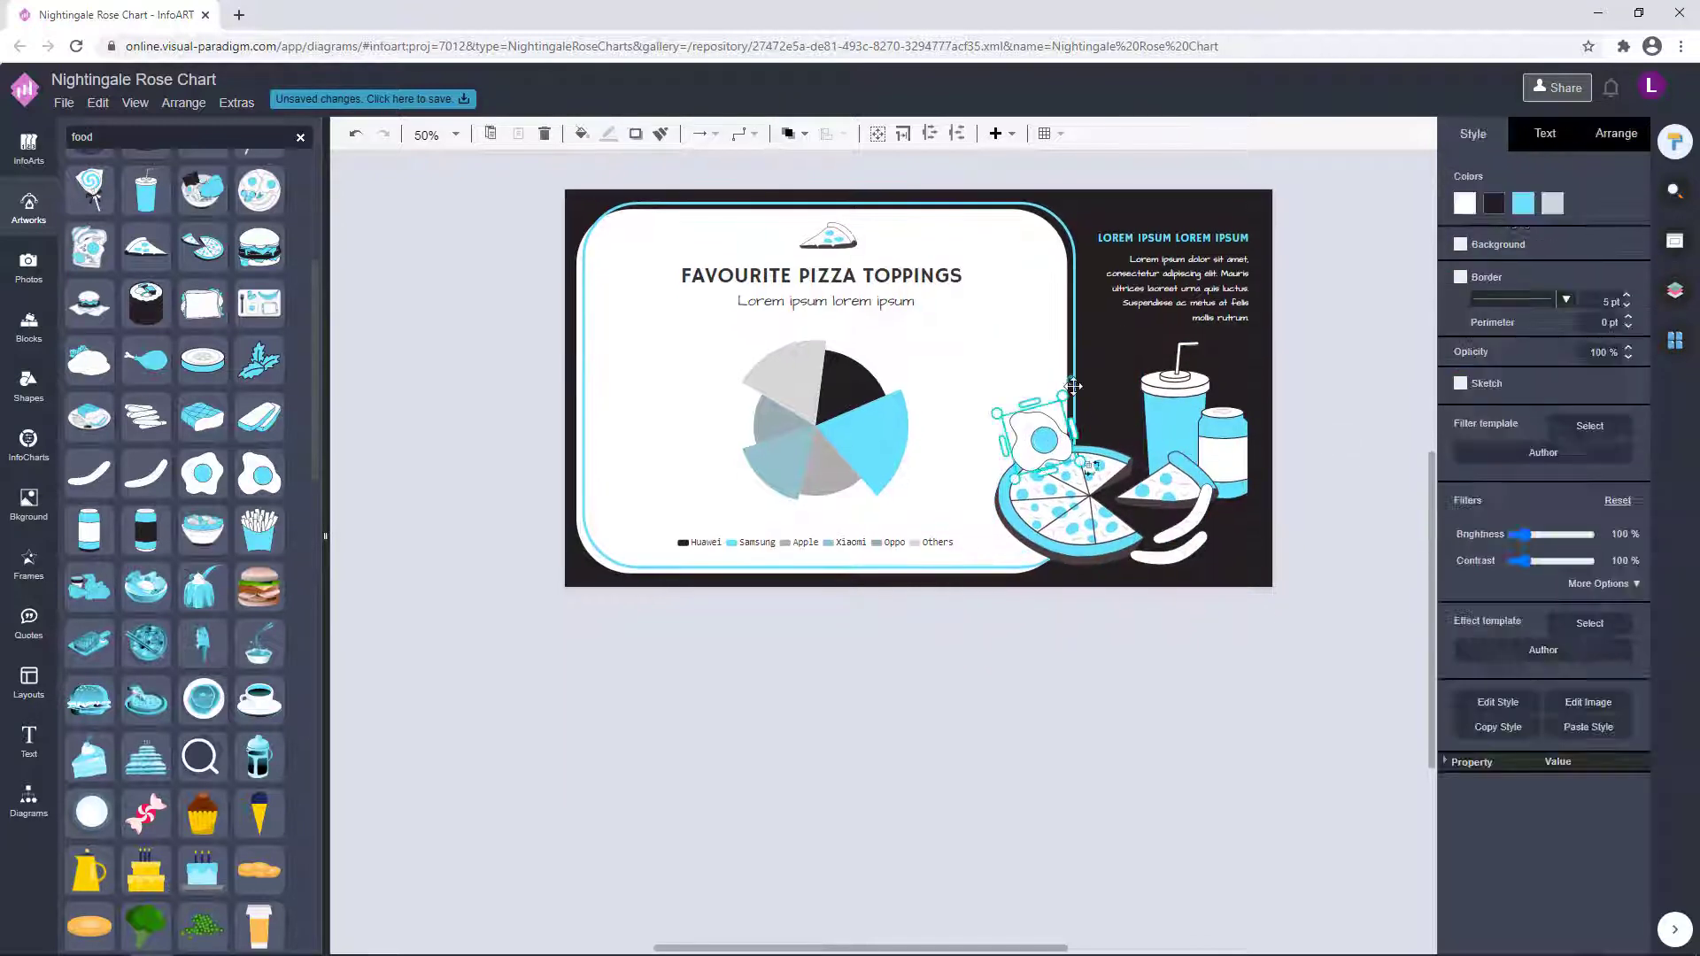
click(1331, 387)
click(1042, 447)
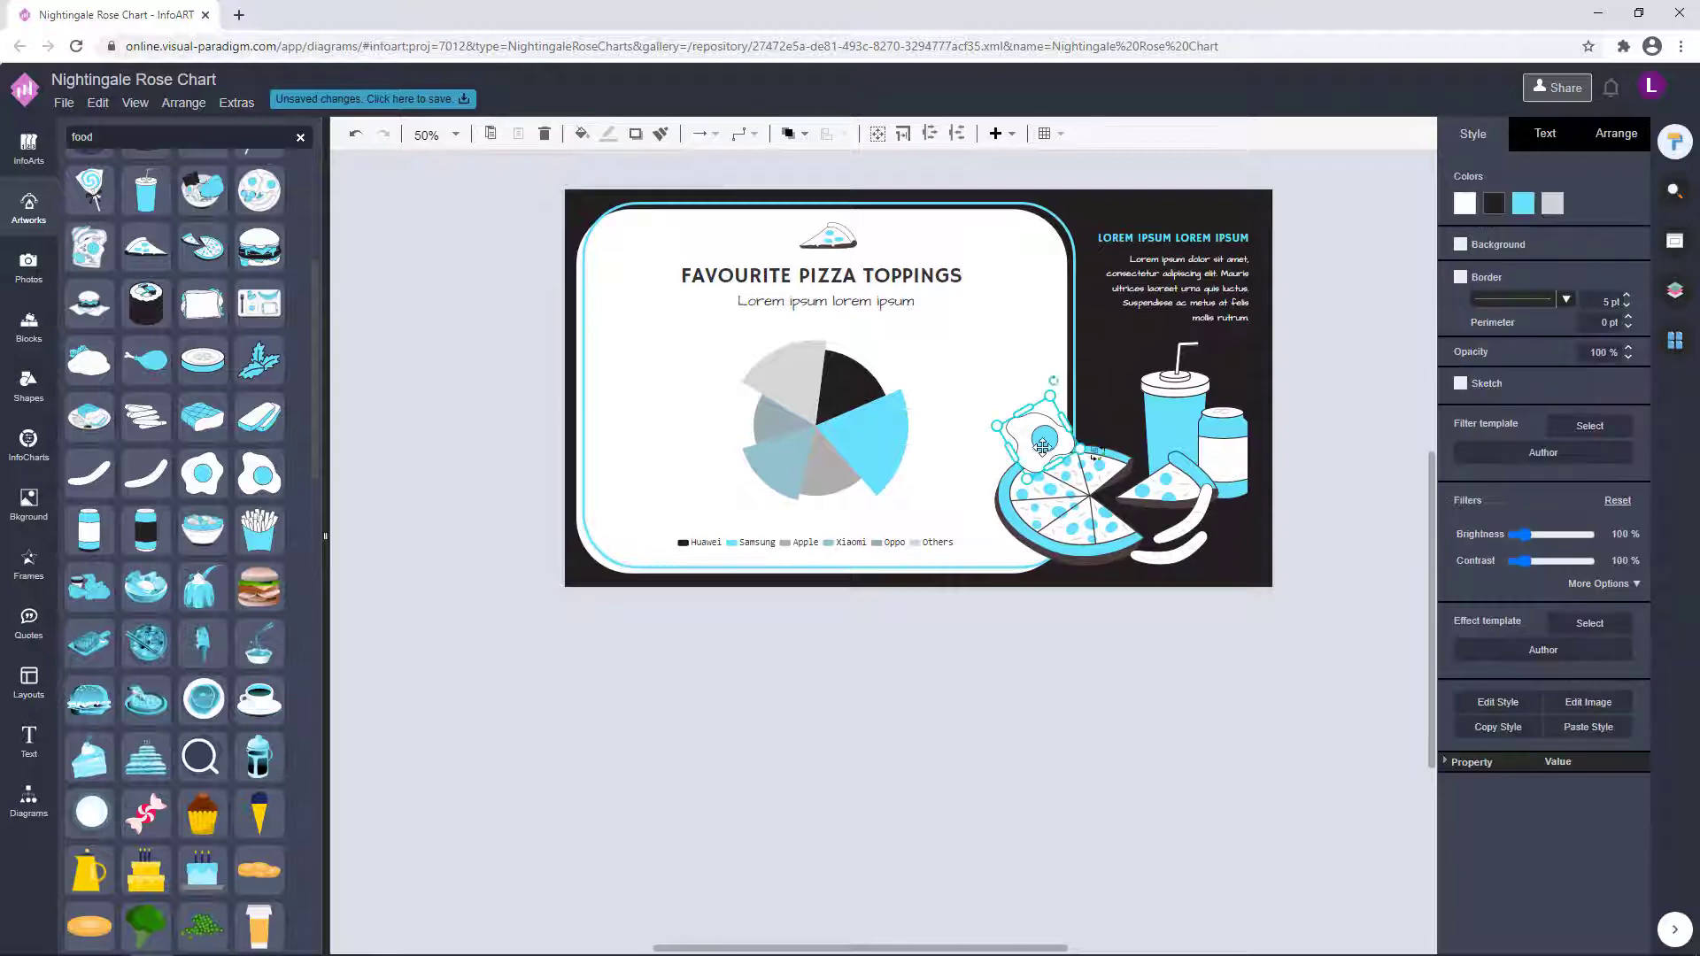
click(1375, 437)
drag(1371, 479, 1370, 469)
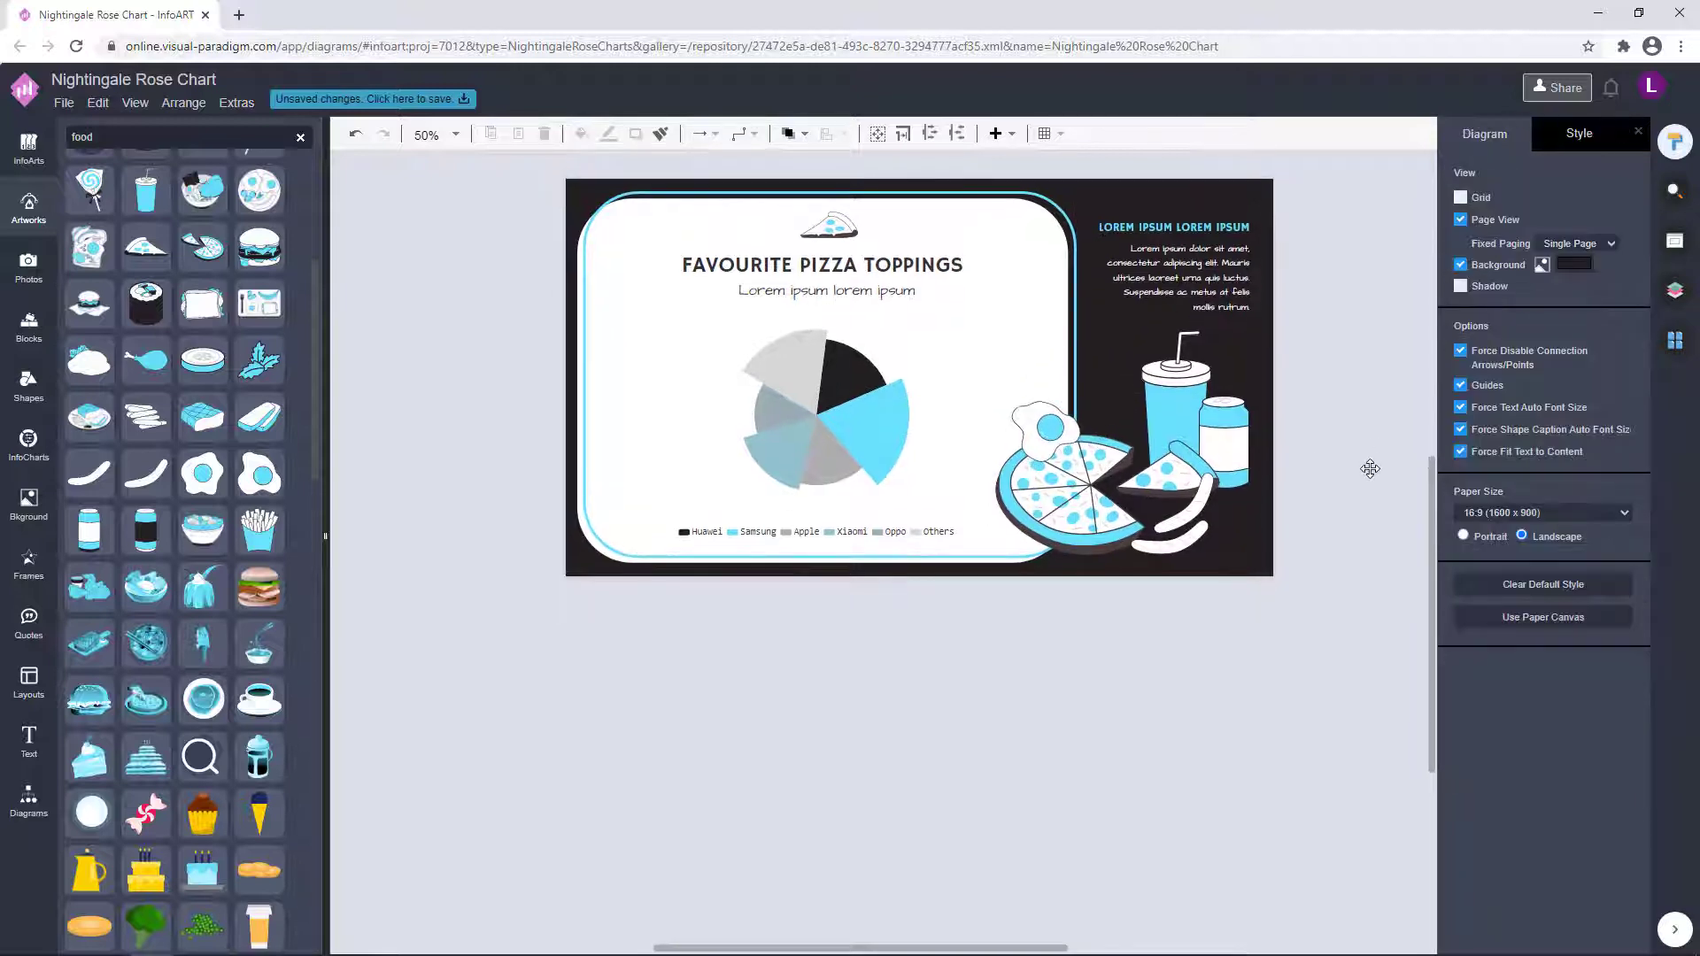
click(656, 419)
click(745, 750)
click(619, 489)
click(689, 699)
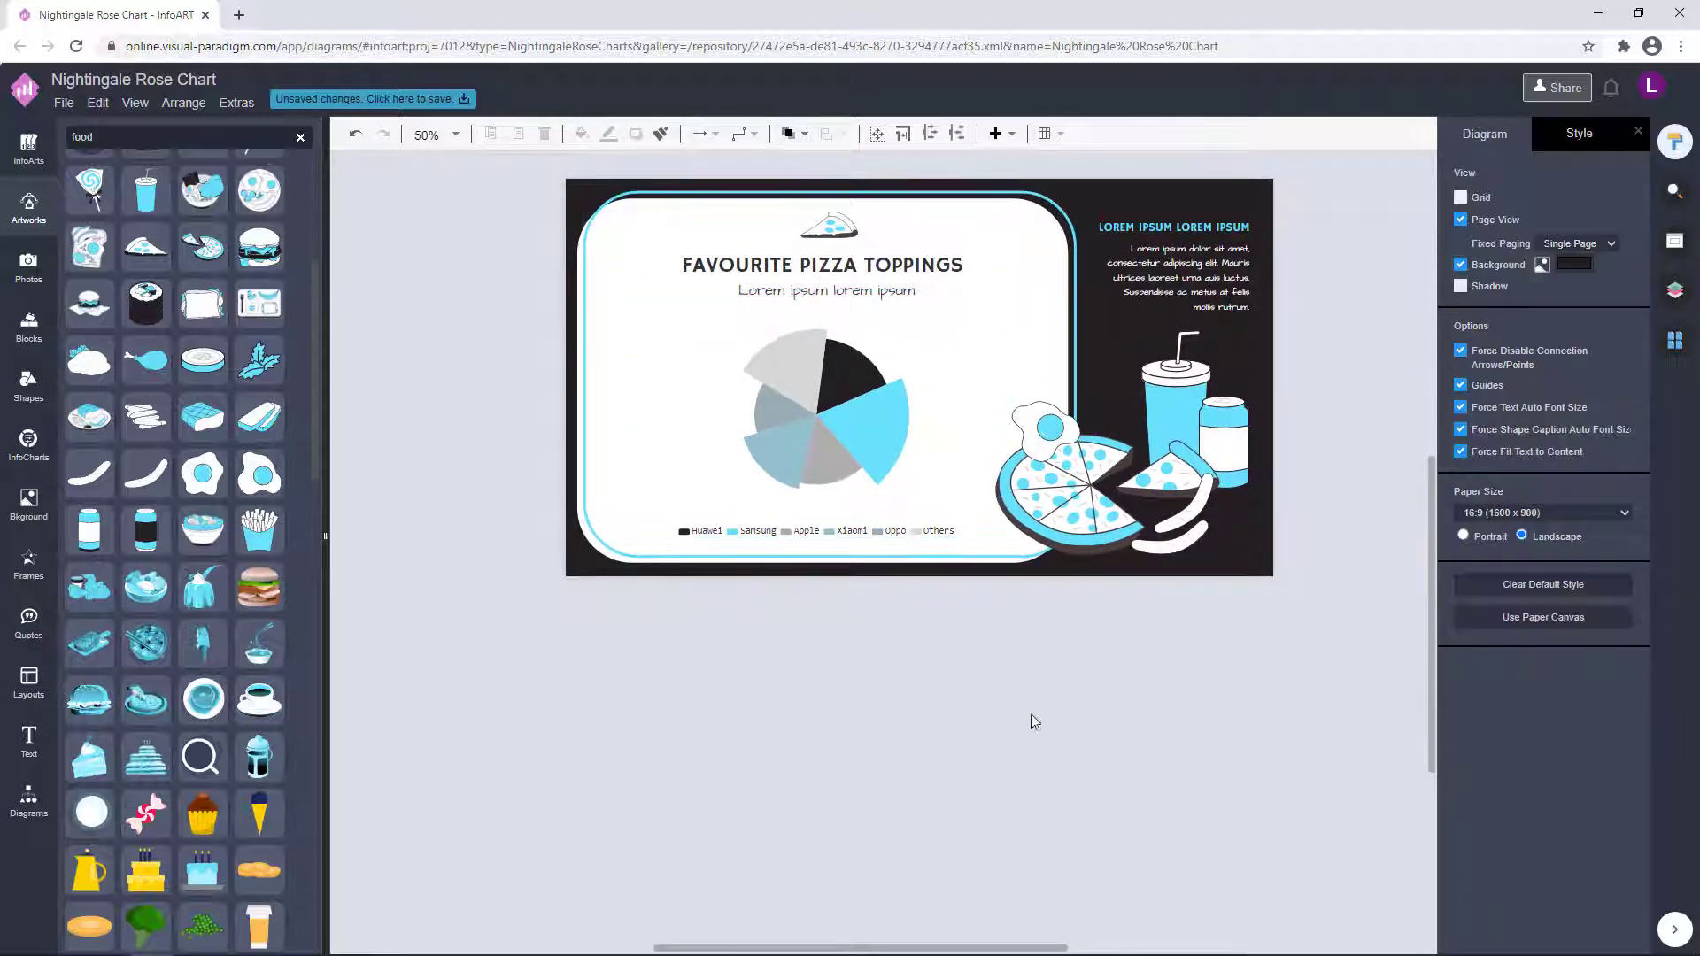
scroll(1250, 525, up, 1)
click(1244, 288)
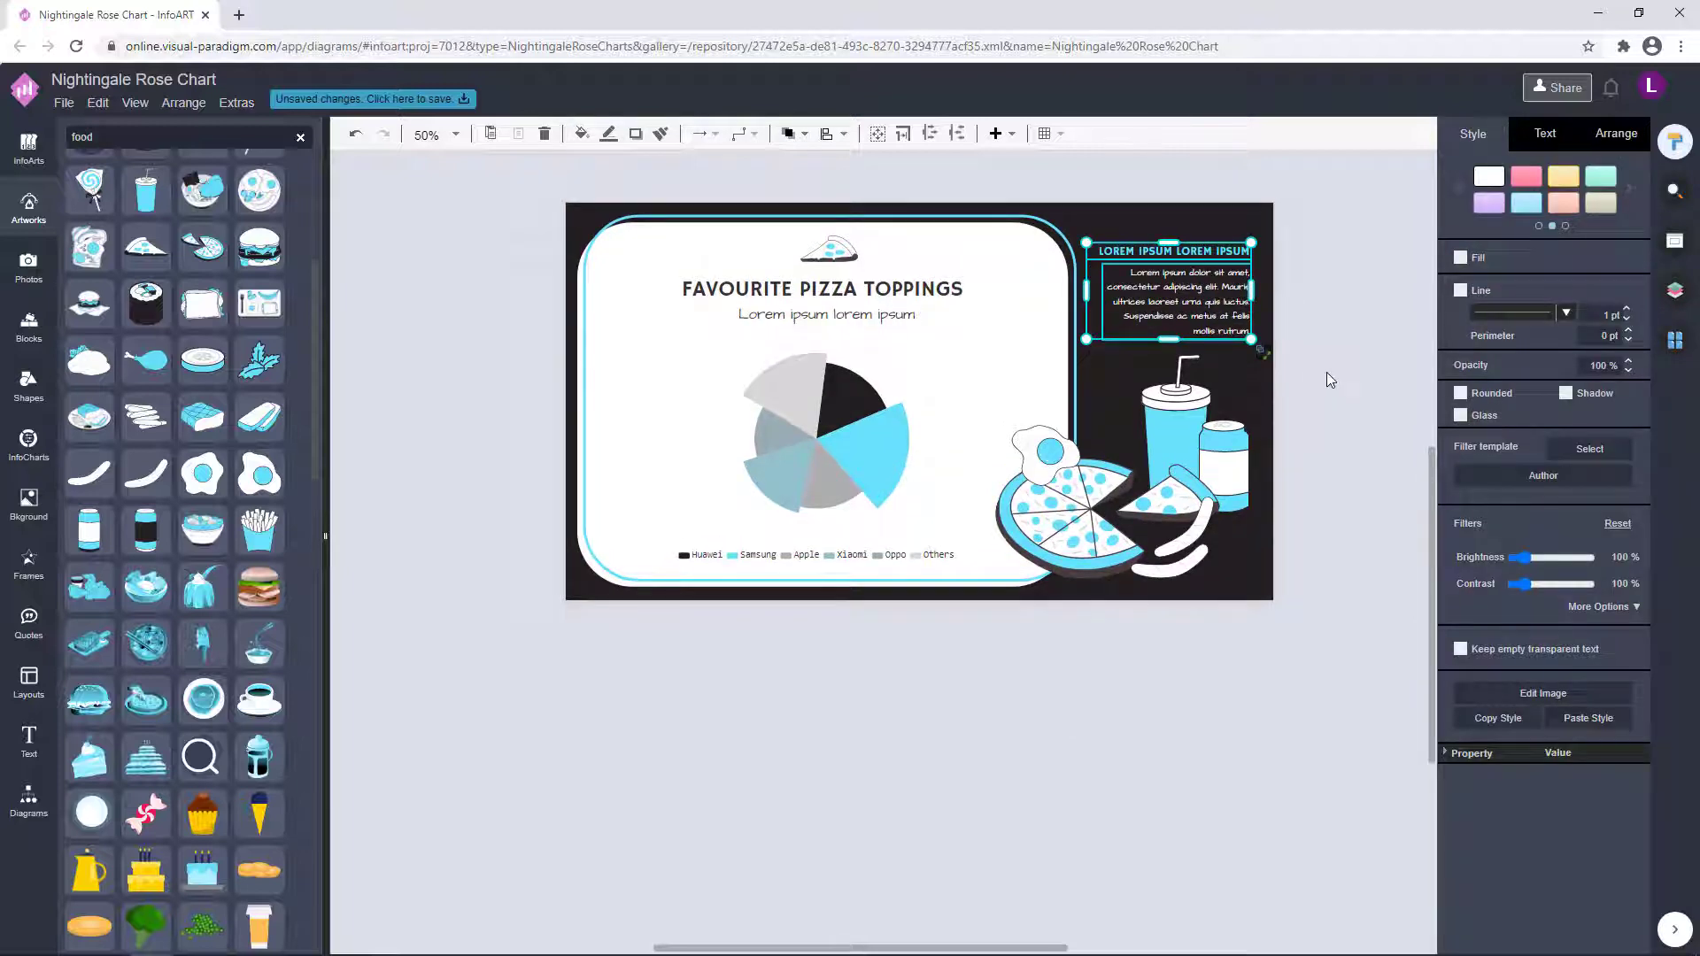
click(1328, 372)
Group the pizza, fried egg, drink cup, can and curved pieces into one object.
drag(1313, 619, 943, 343)
click(1386, 611)
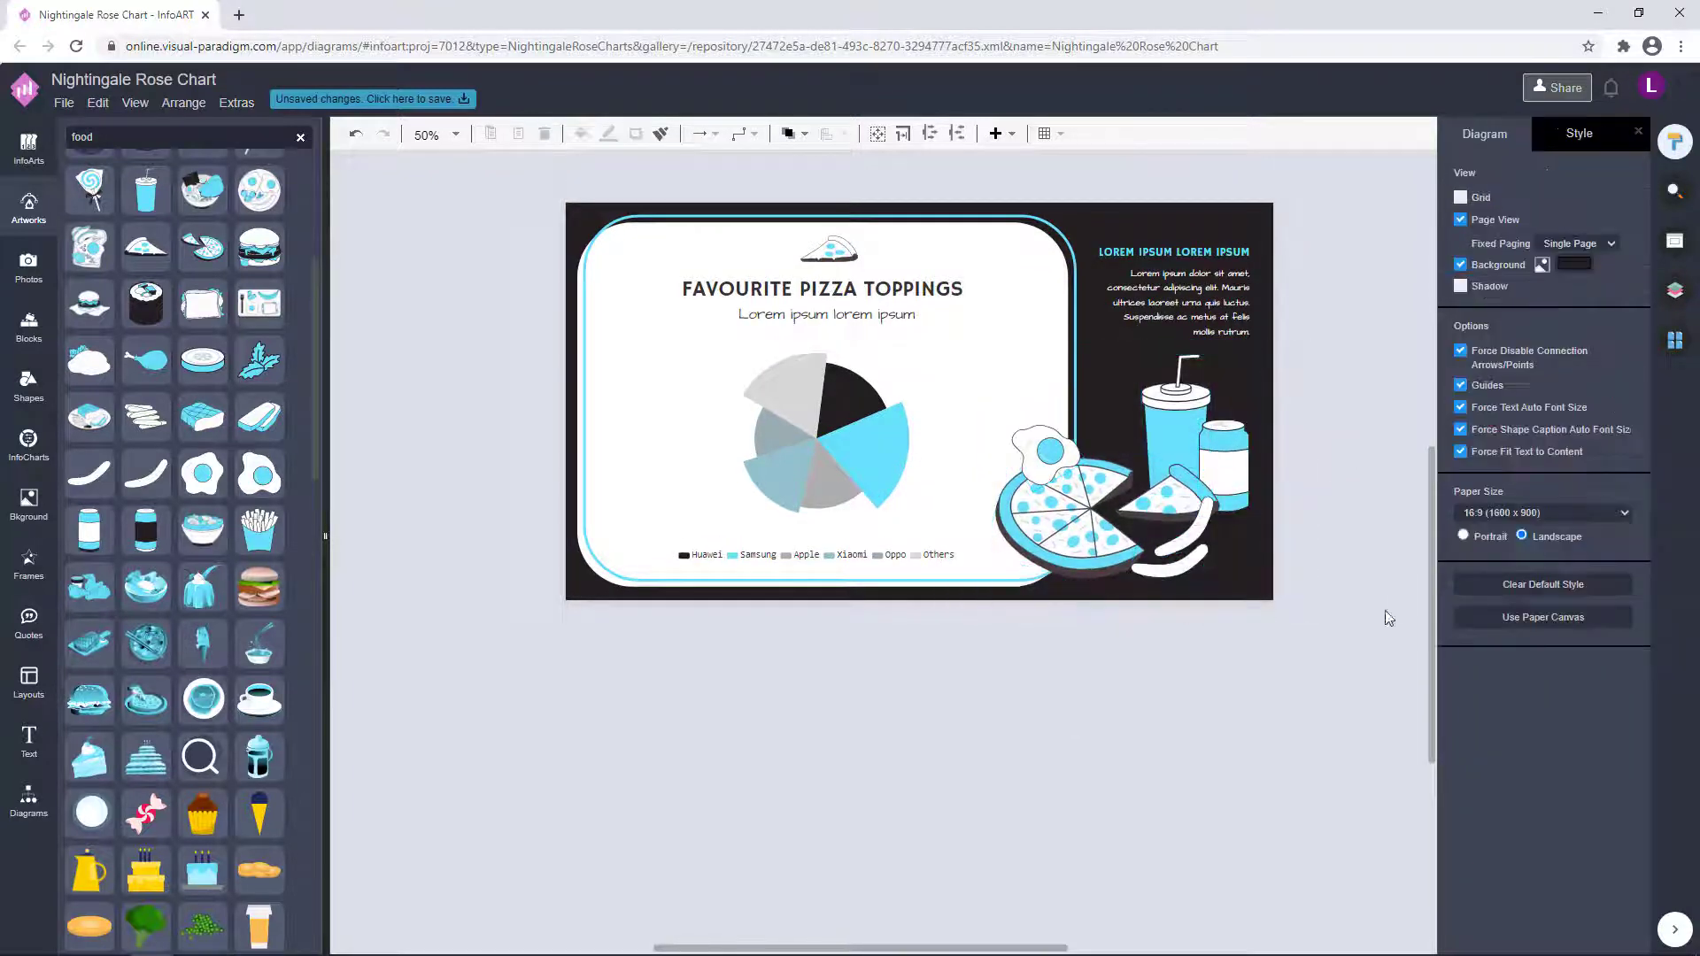
drag(1354, 645, 965, 335)
key(ctrl+g)
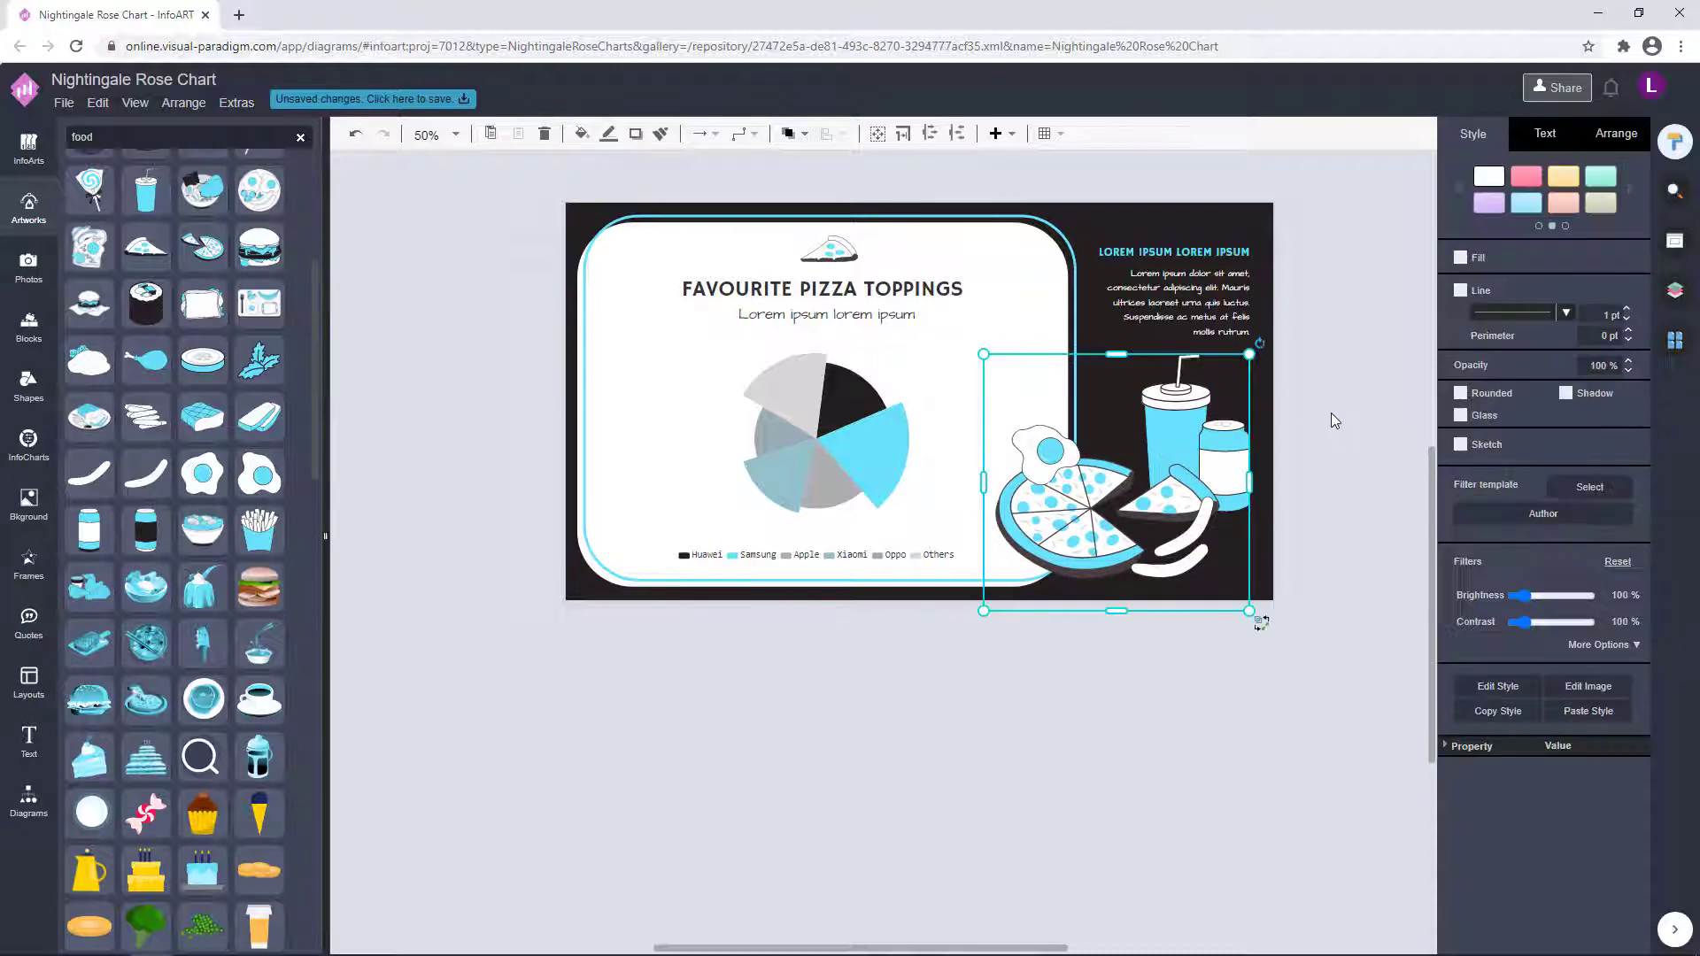
right_click(1195, 448)
click(1336, 387)
Pull the left edges of the white panel and the blue outline inward to widen the dark margin.
scroll(1347, 399, up, 2)
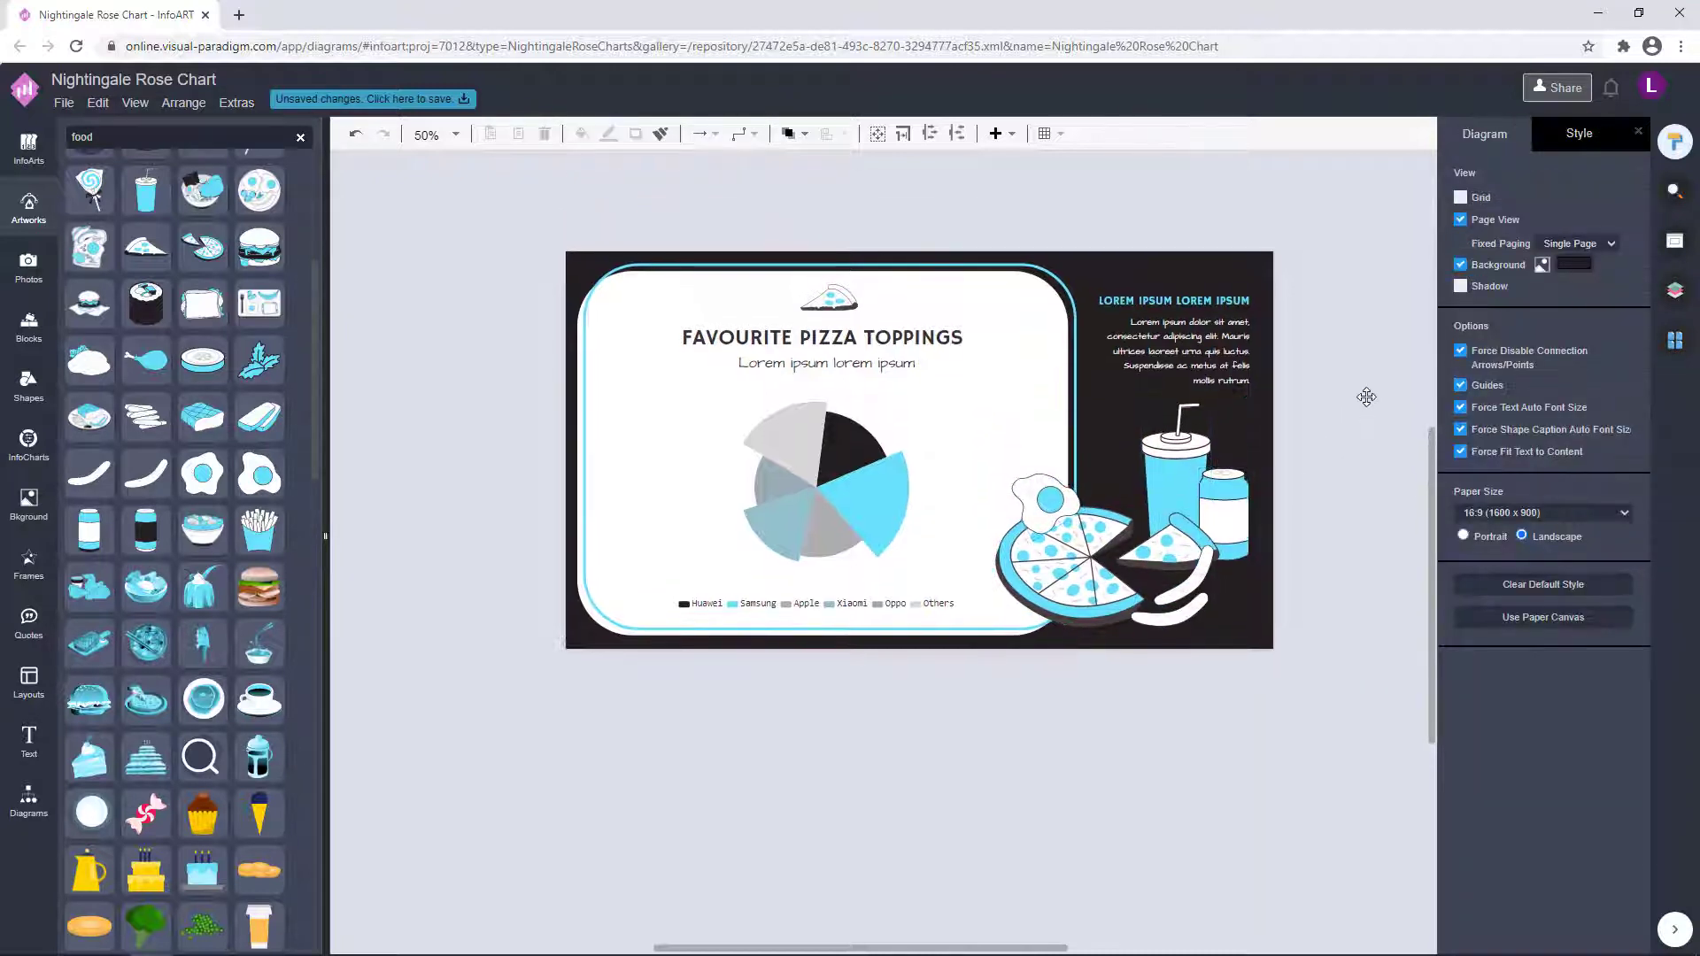
drag(1376, 370, 1377, 377)
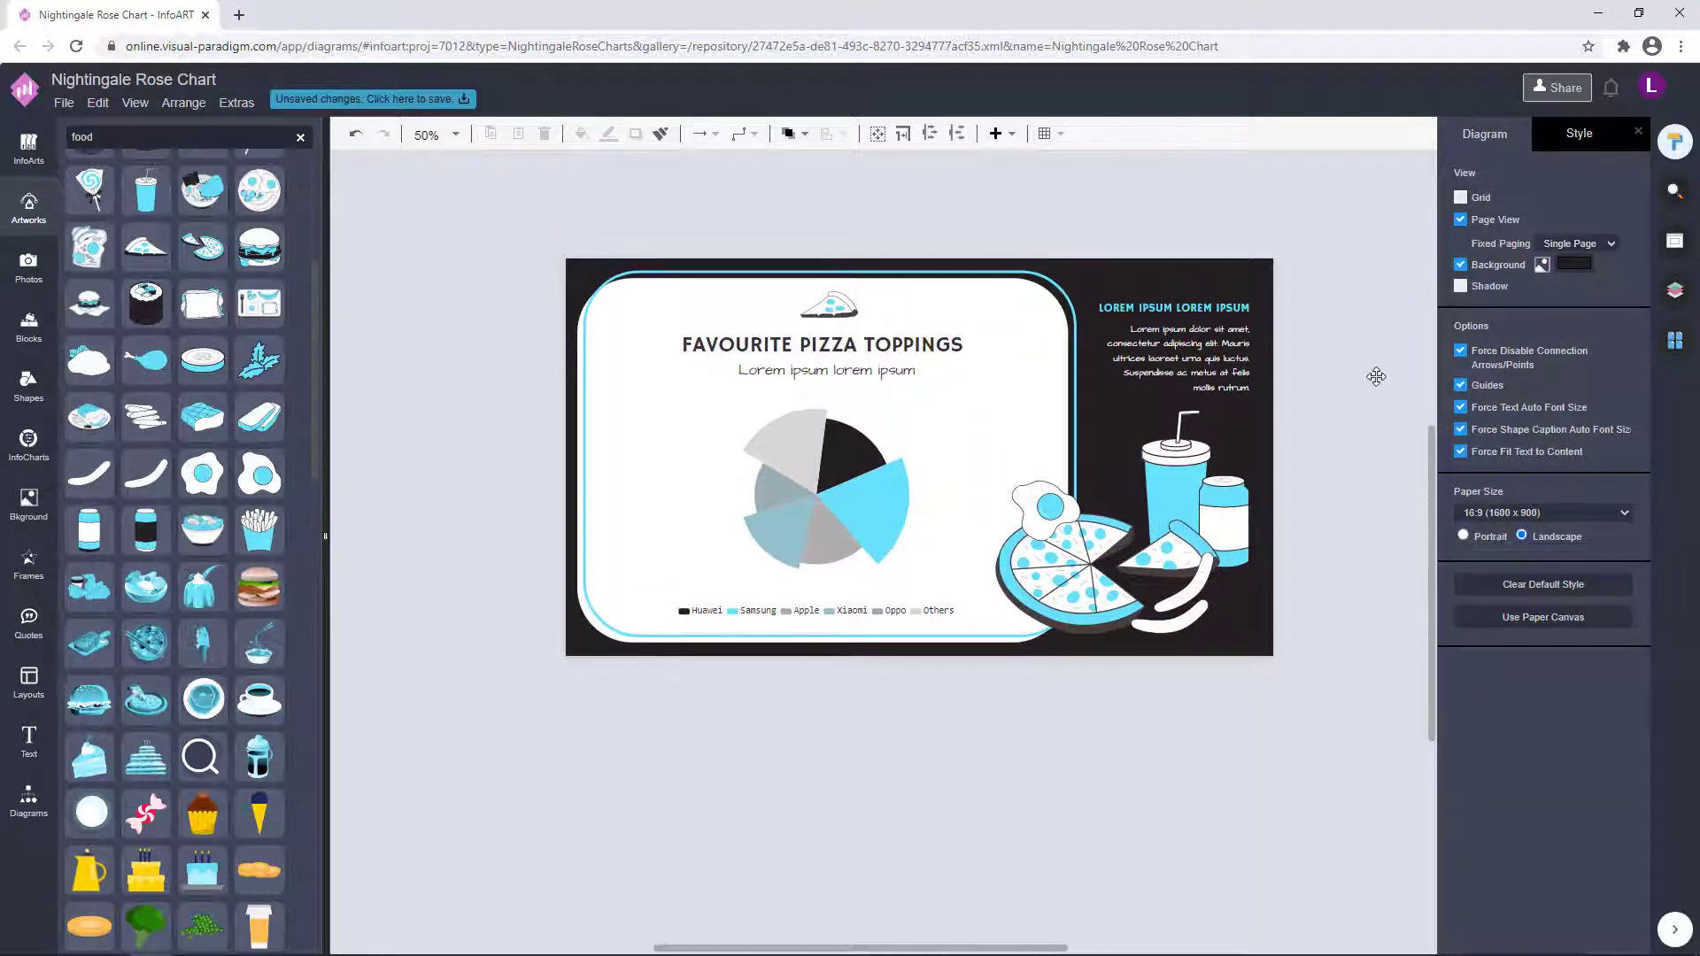
click(580, 455)
drag(581, 457, 588, 513)
click(697, 733)
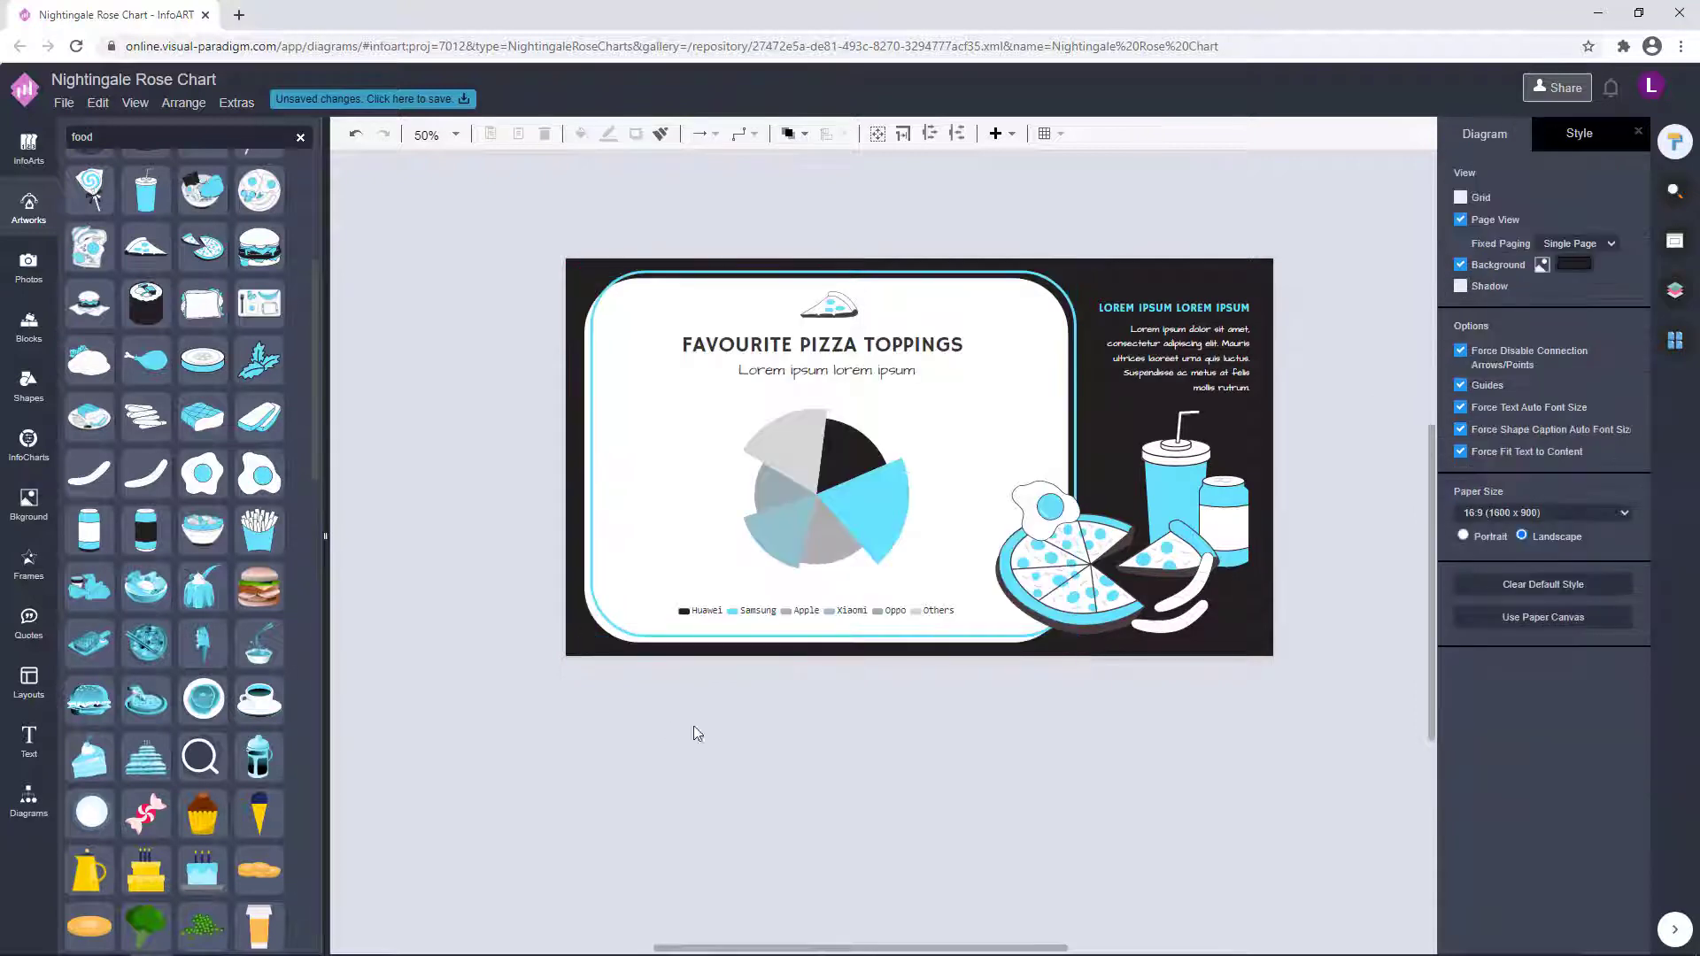
Extend the white panel's left edge slightly outward beyond the blue outline.
ctrl+scroll(581, 482, up, 3)
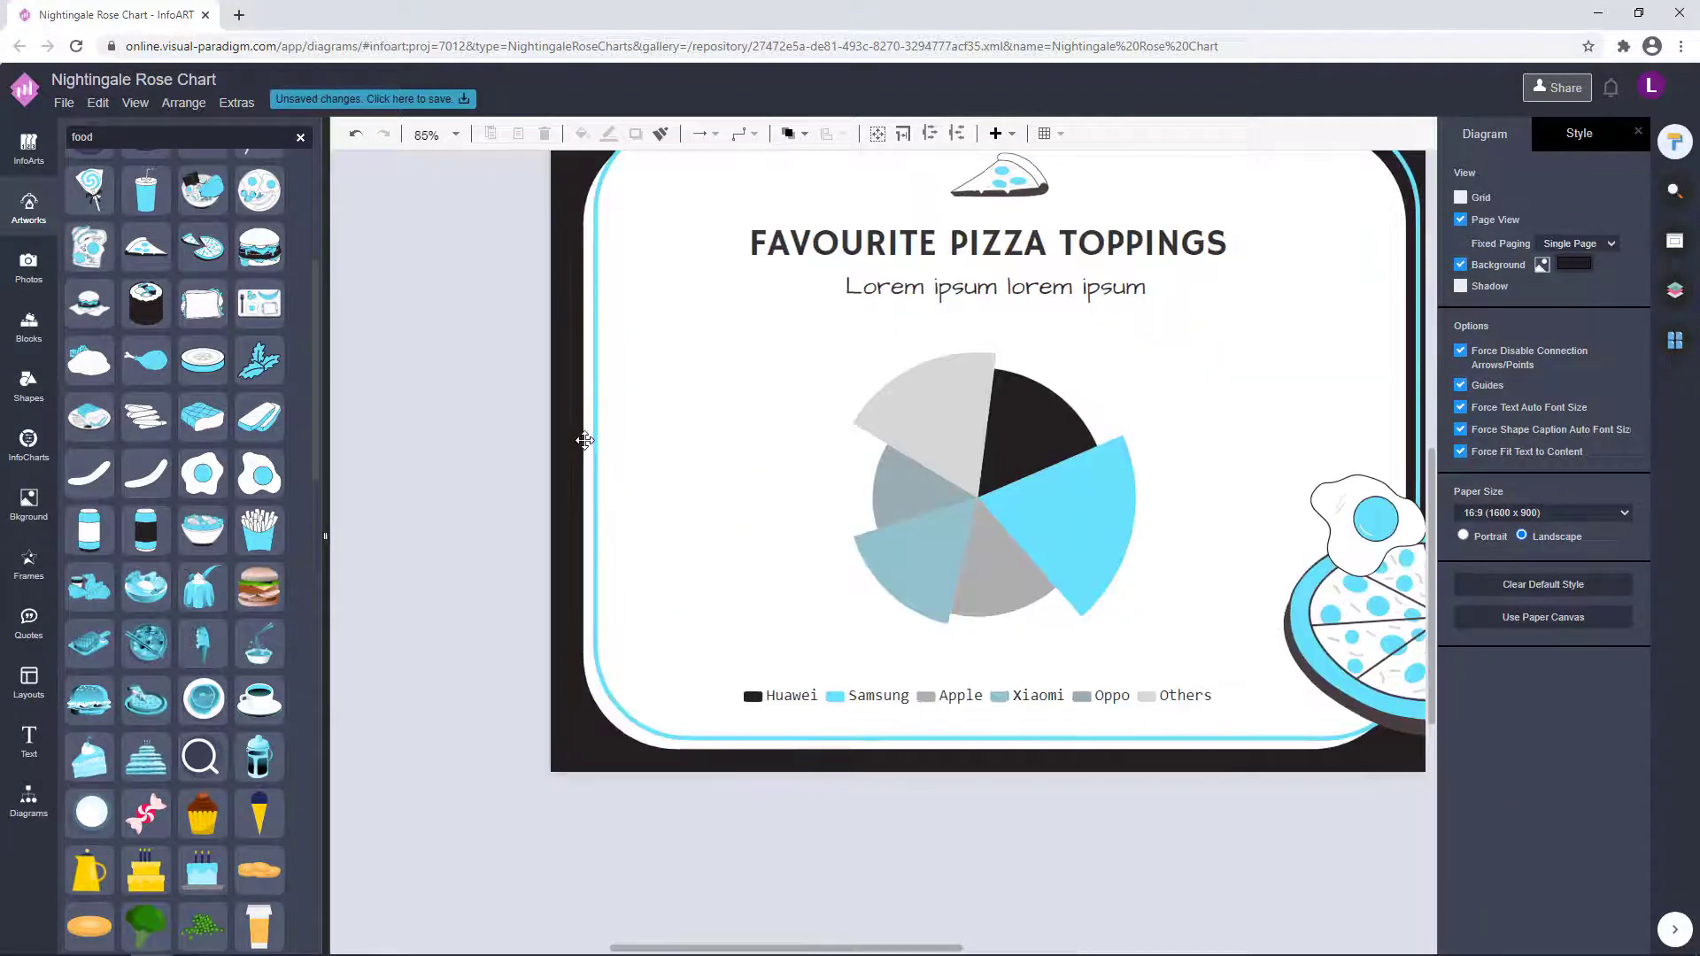
click(595, 440)
drag(583, 438, 576, 438)
click(471, 450)
ctrl+scroll(471, 450, down, 3)
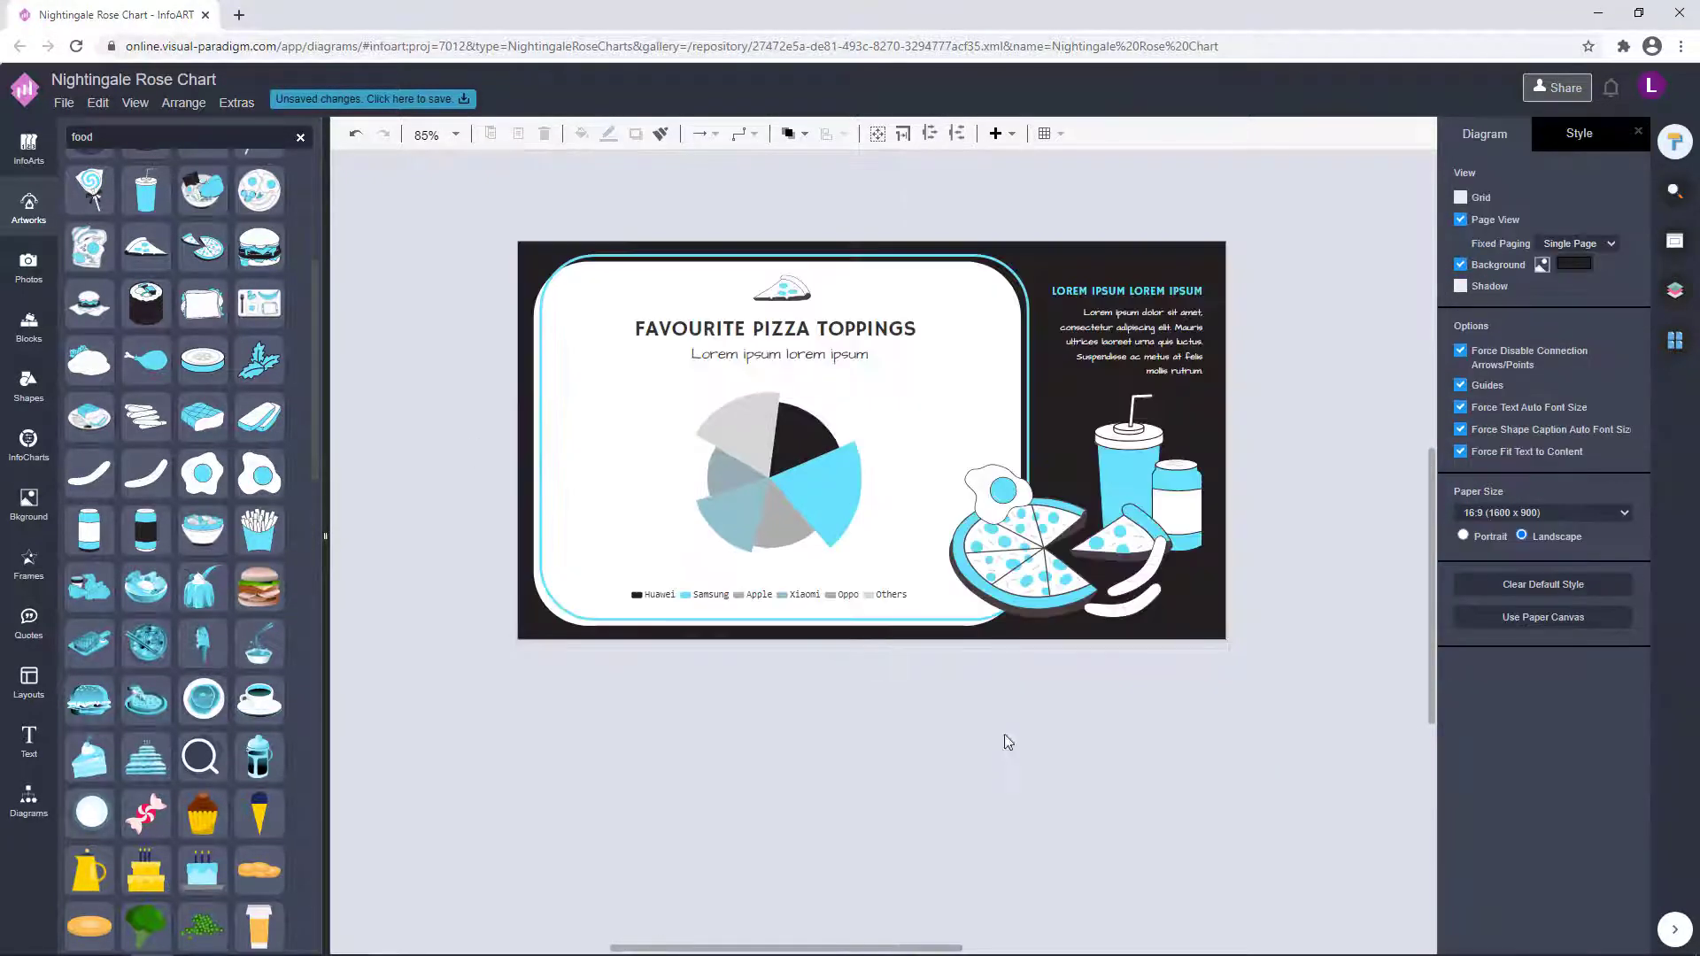
Stretch the blue outline slightly to the right and upward around the white panel.
scroll(1008, 743, up, 1)
click(536, 428)
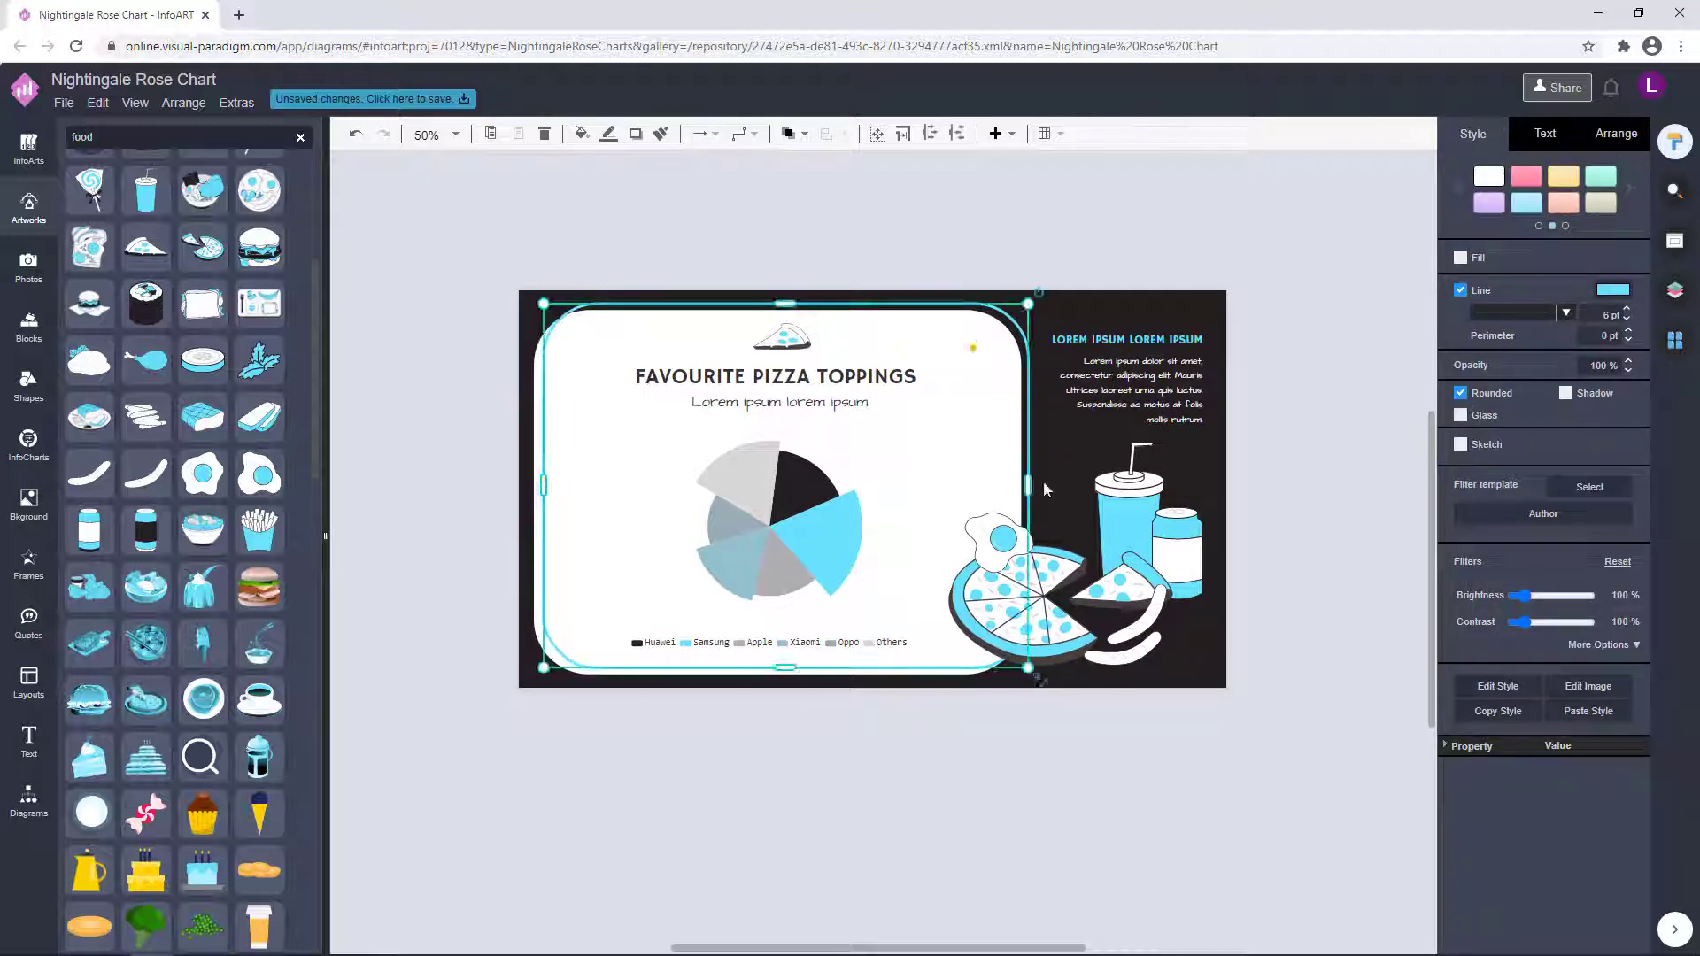
click(1297, 440)
click(881, 302)
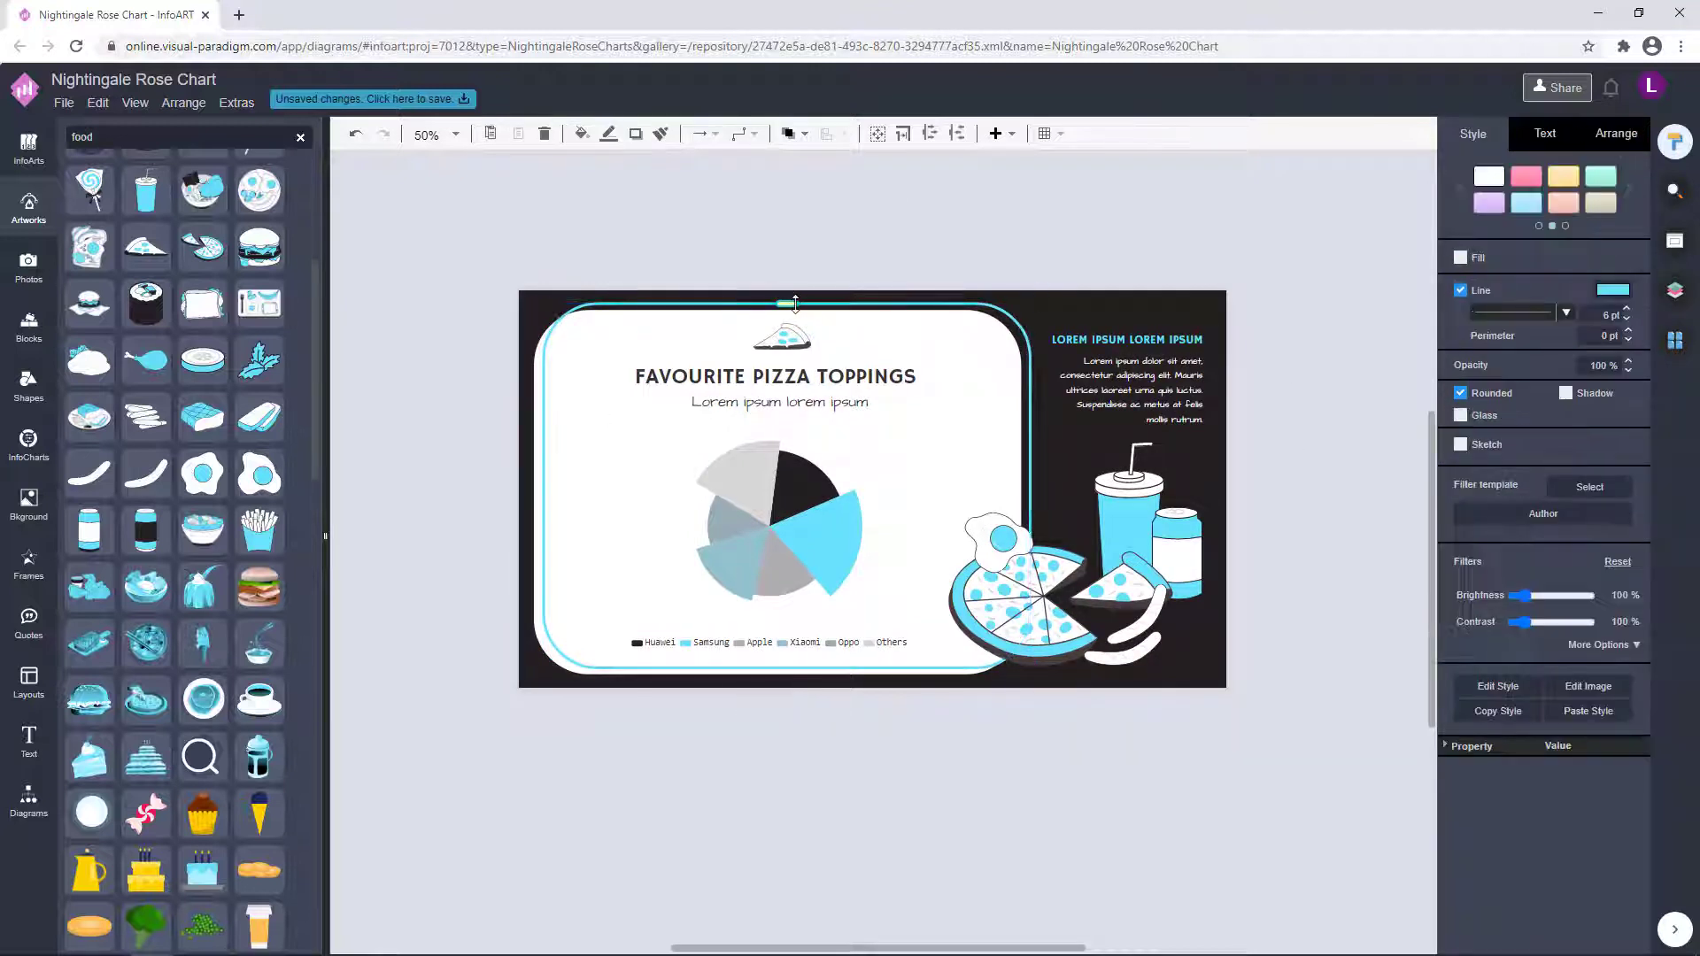
drag(787, 304, 789, 302)
click(892, 254)
drag(951, 765, 952, 760)
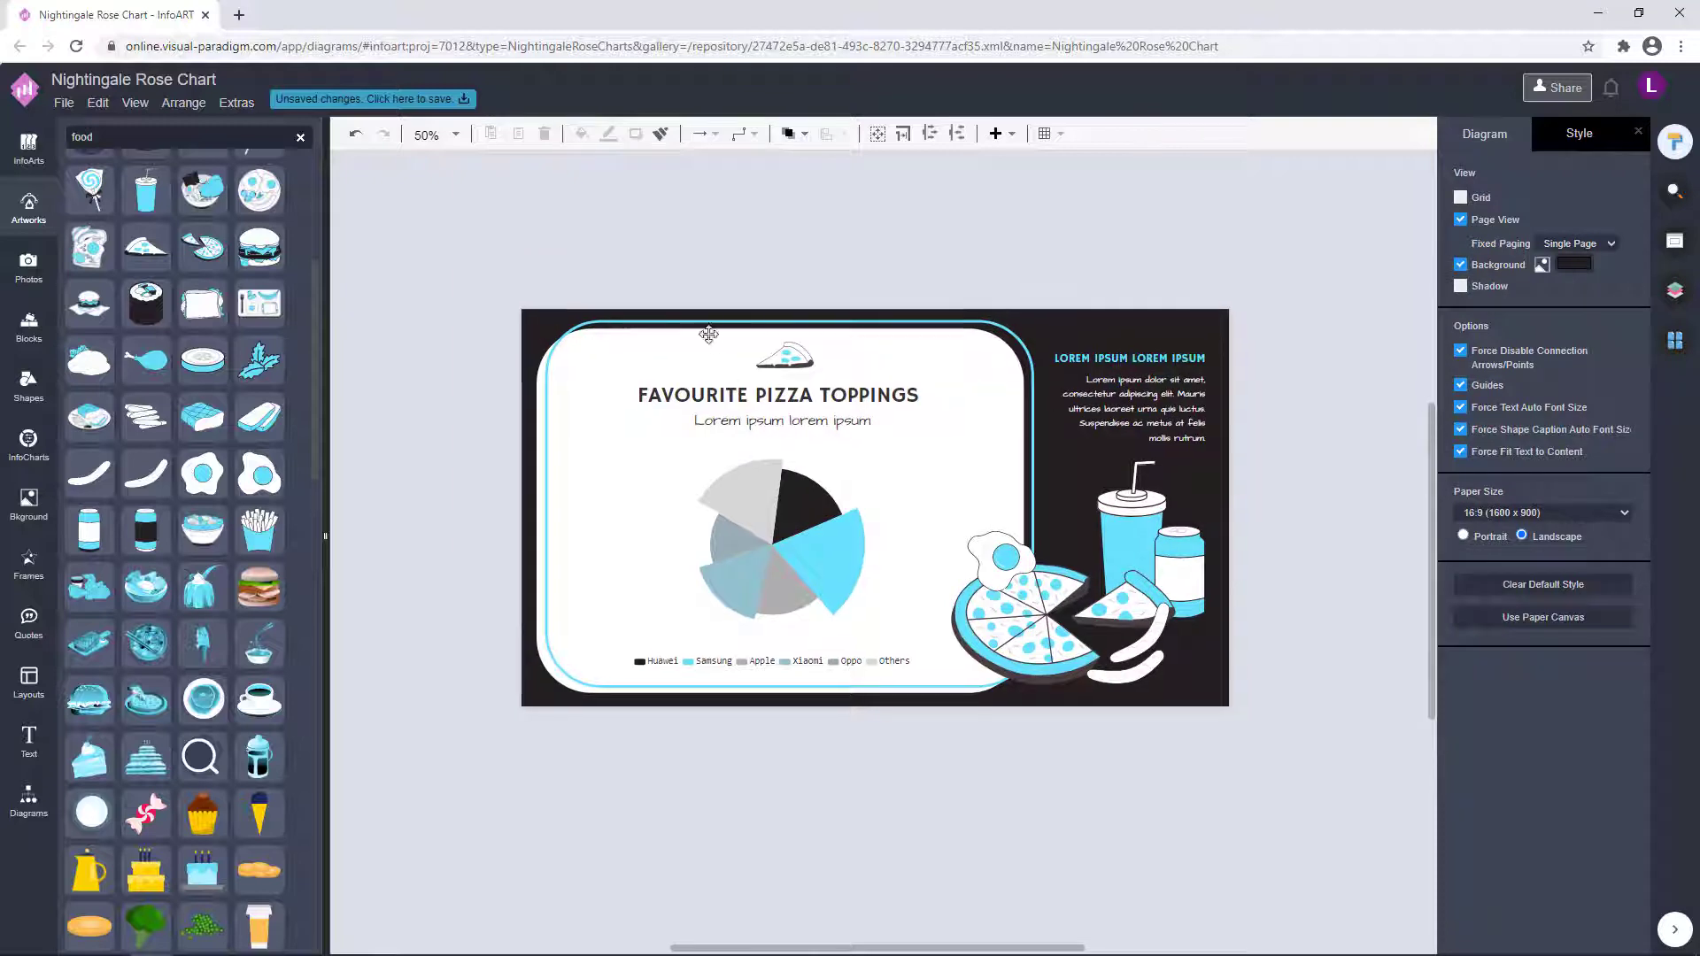
Shift the pizza slice icon, title and subtitle down slightly together.
click(788, 358)
shift+click(795, 396)
shift+click(802, 422)
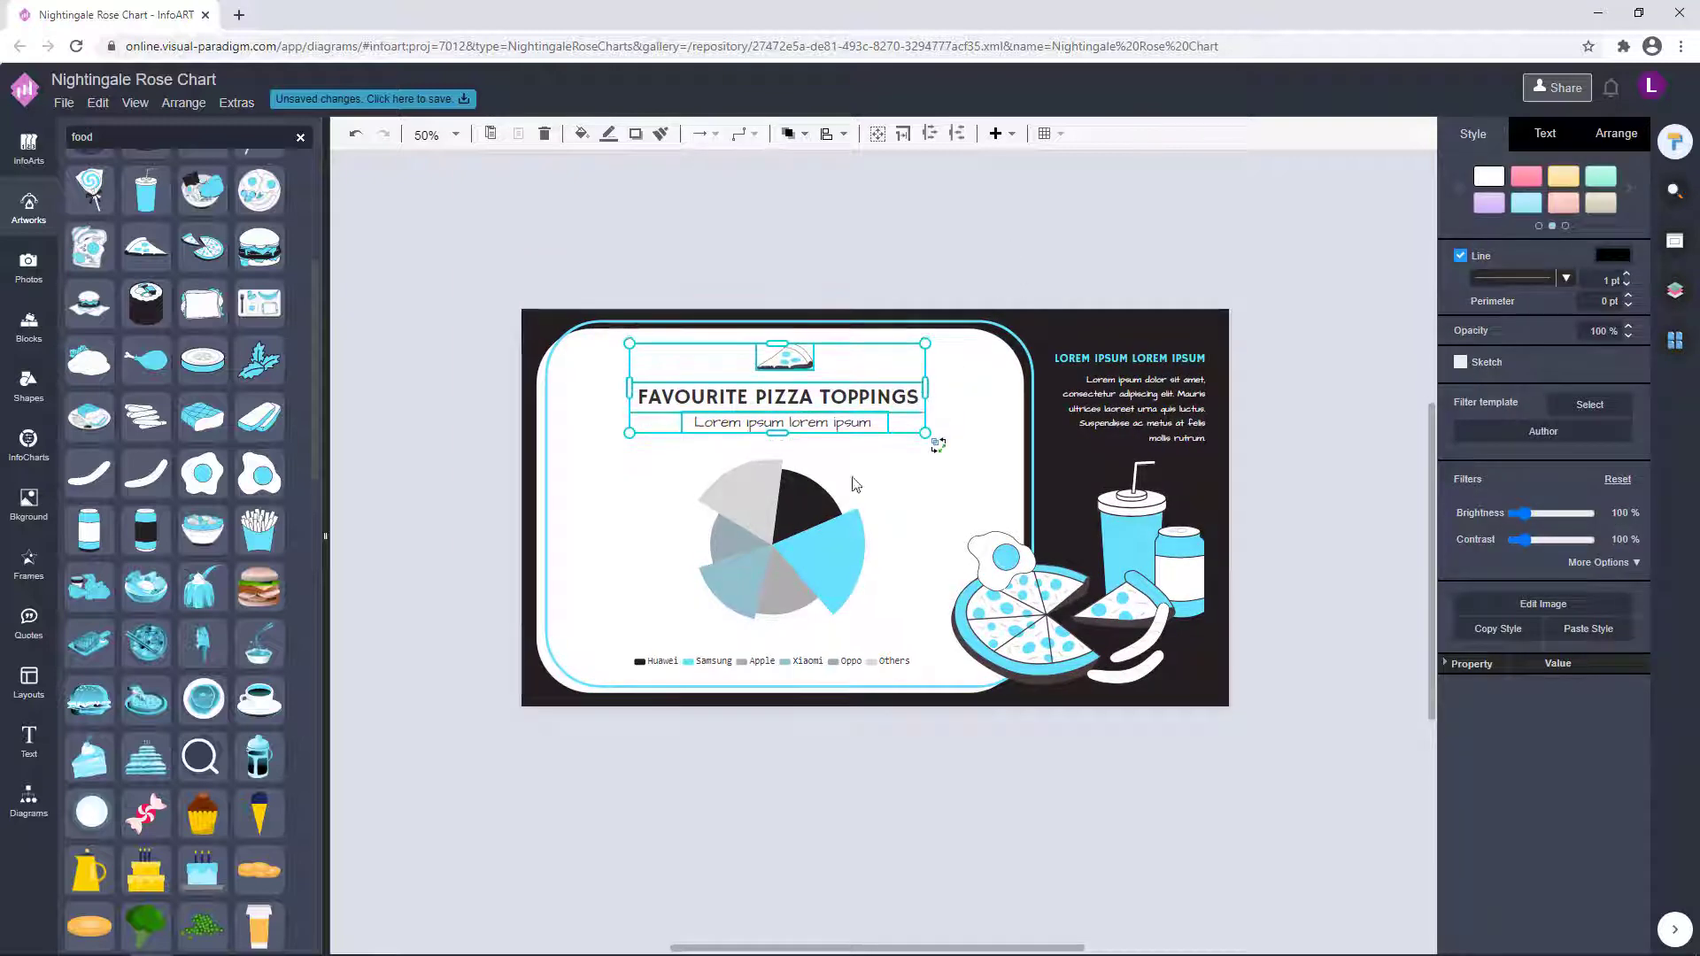
In the rose chart's data, replace the first three category labels with Cheese, Ham and Sausage.
click(810, 530)
click(1491, 173)
click(1226, 260)
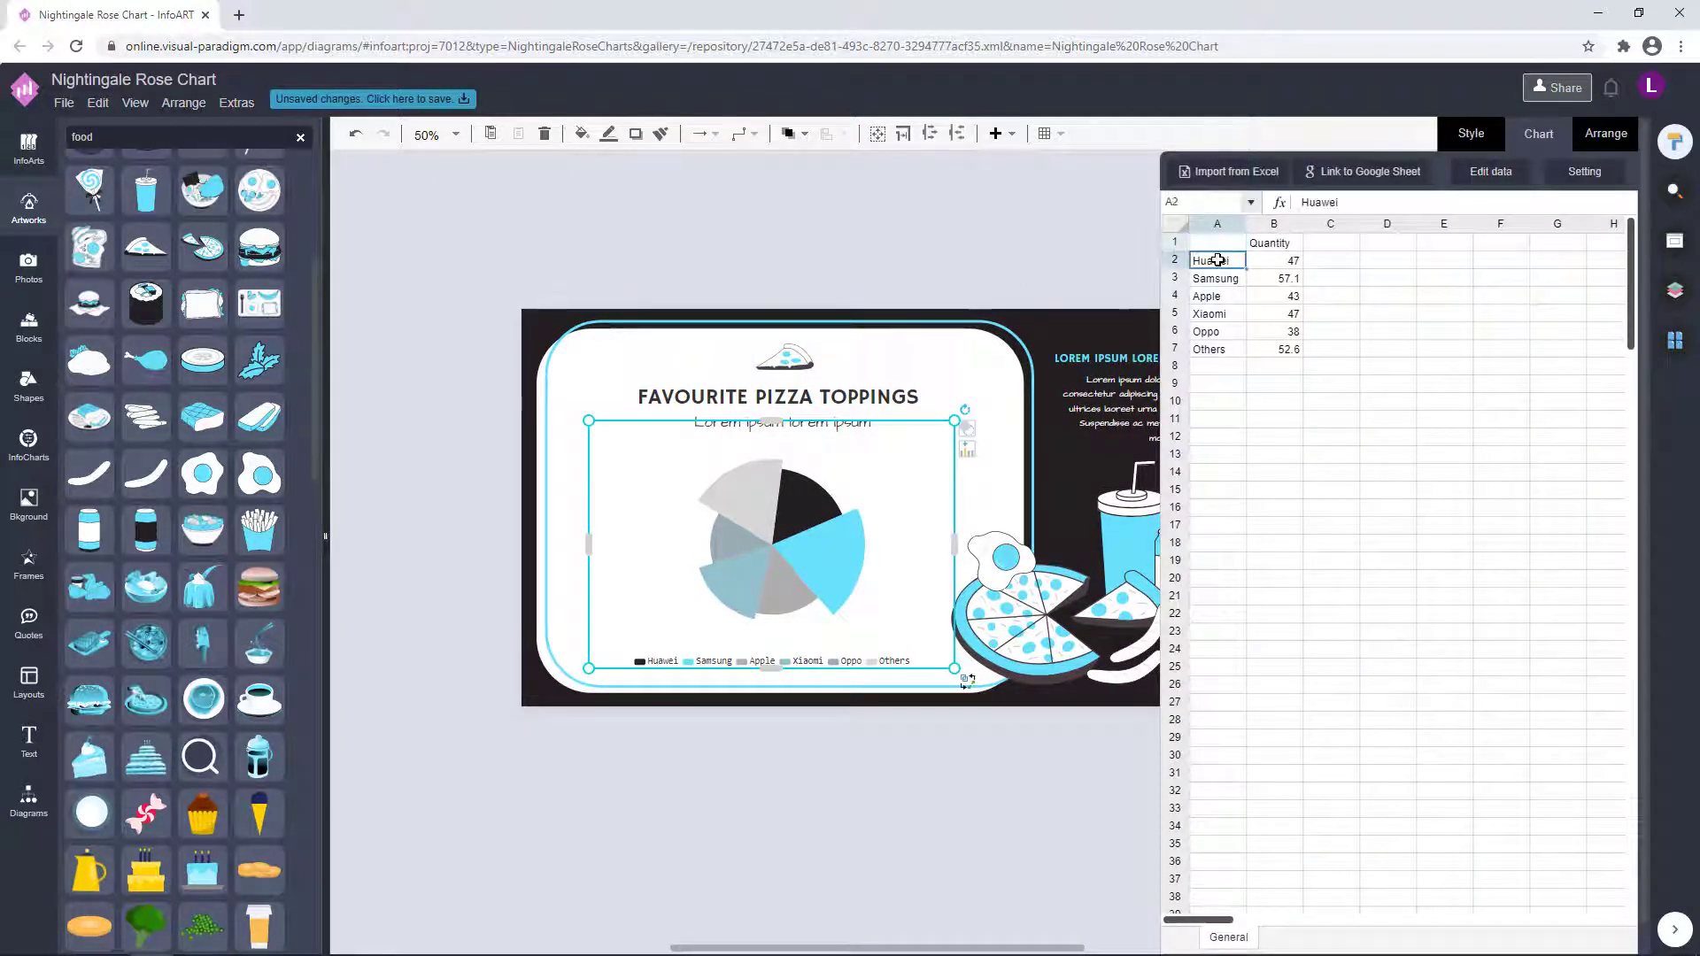
text(Cheese)
click(1233, 280)
text(Ham)
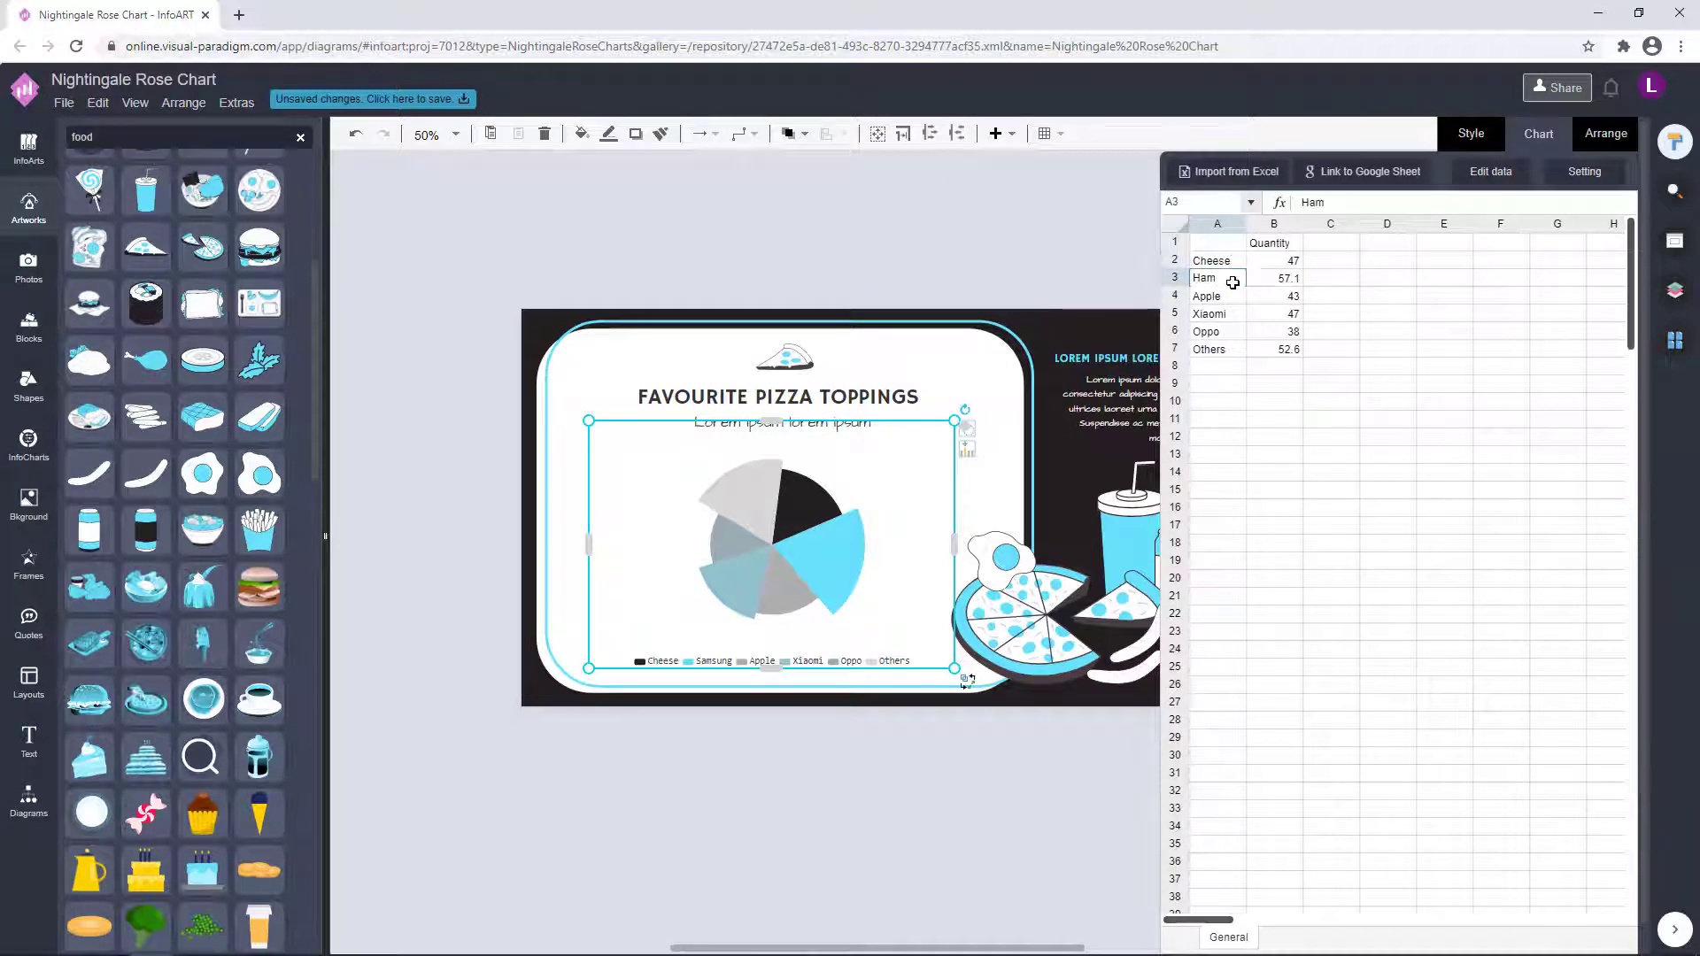
key(Return)
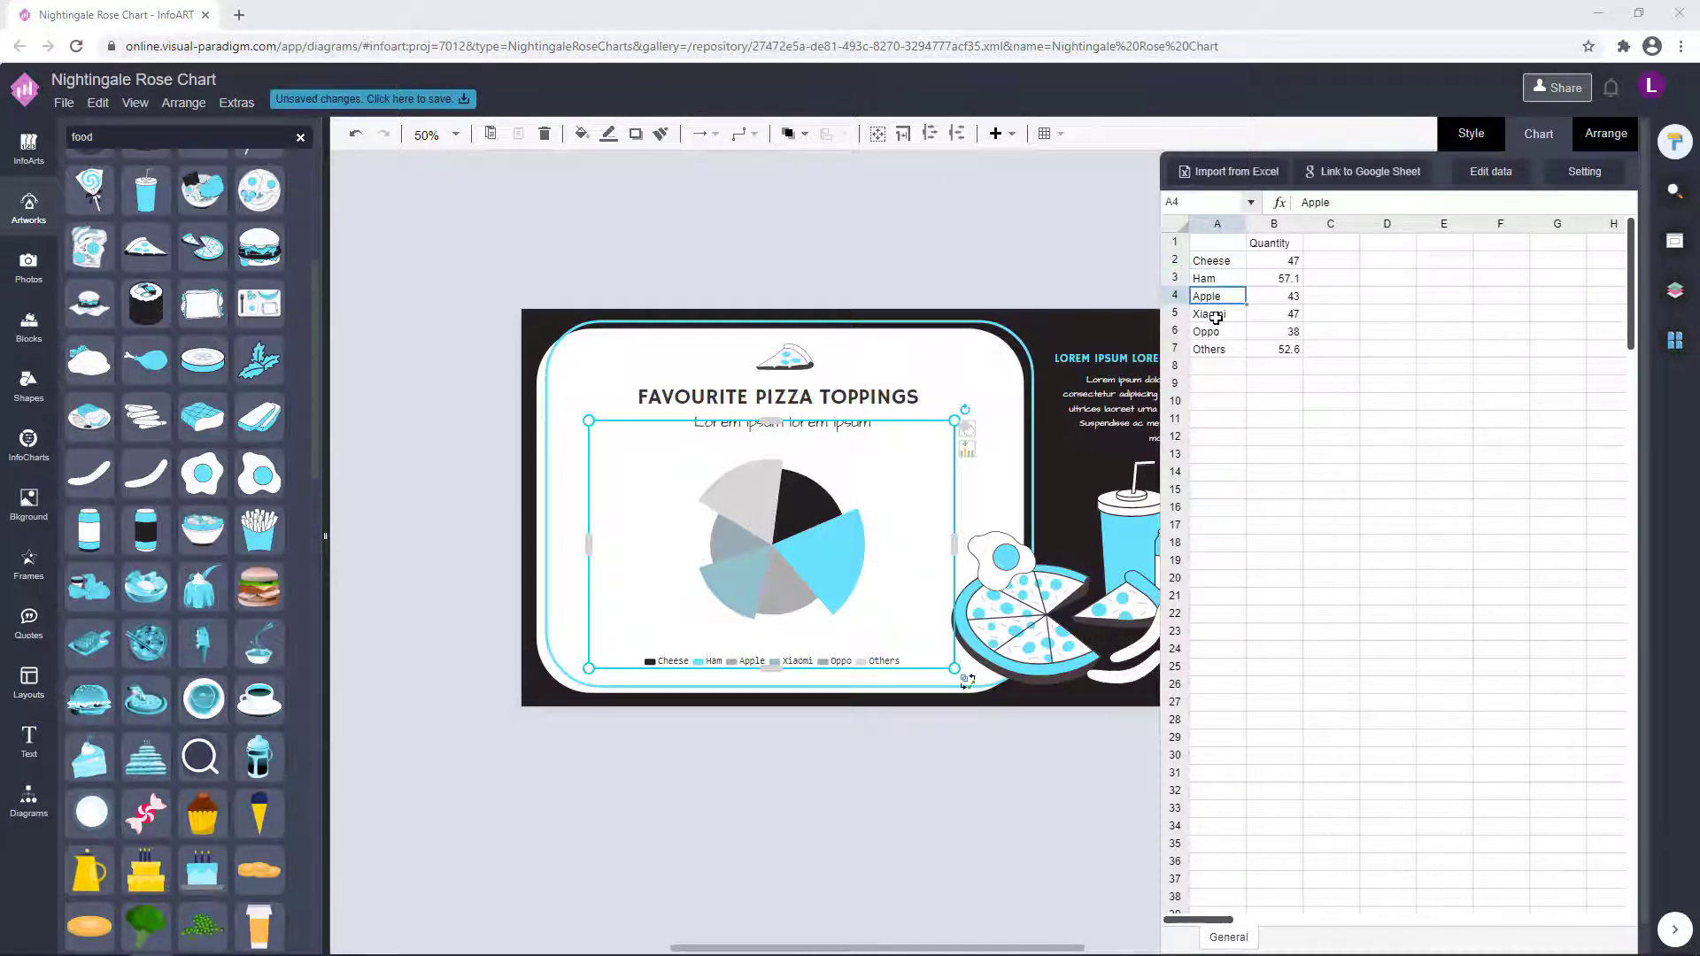
text(Sausage)
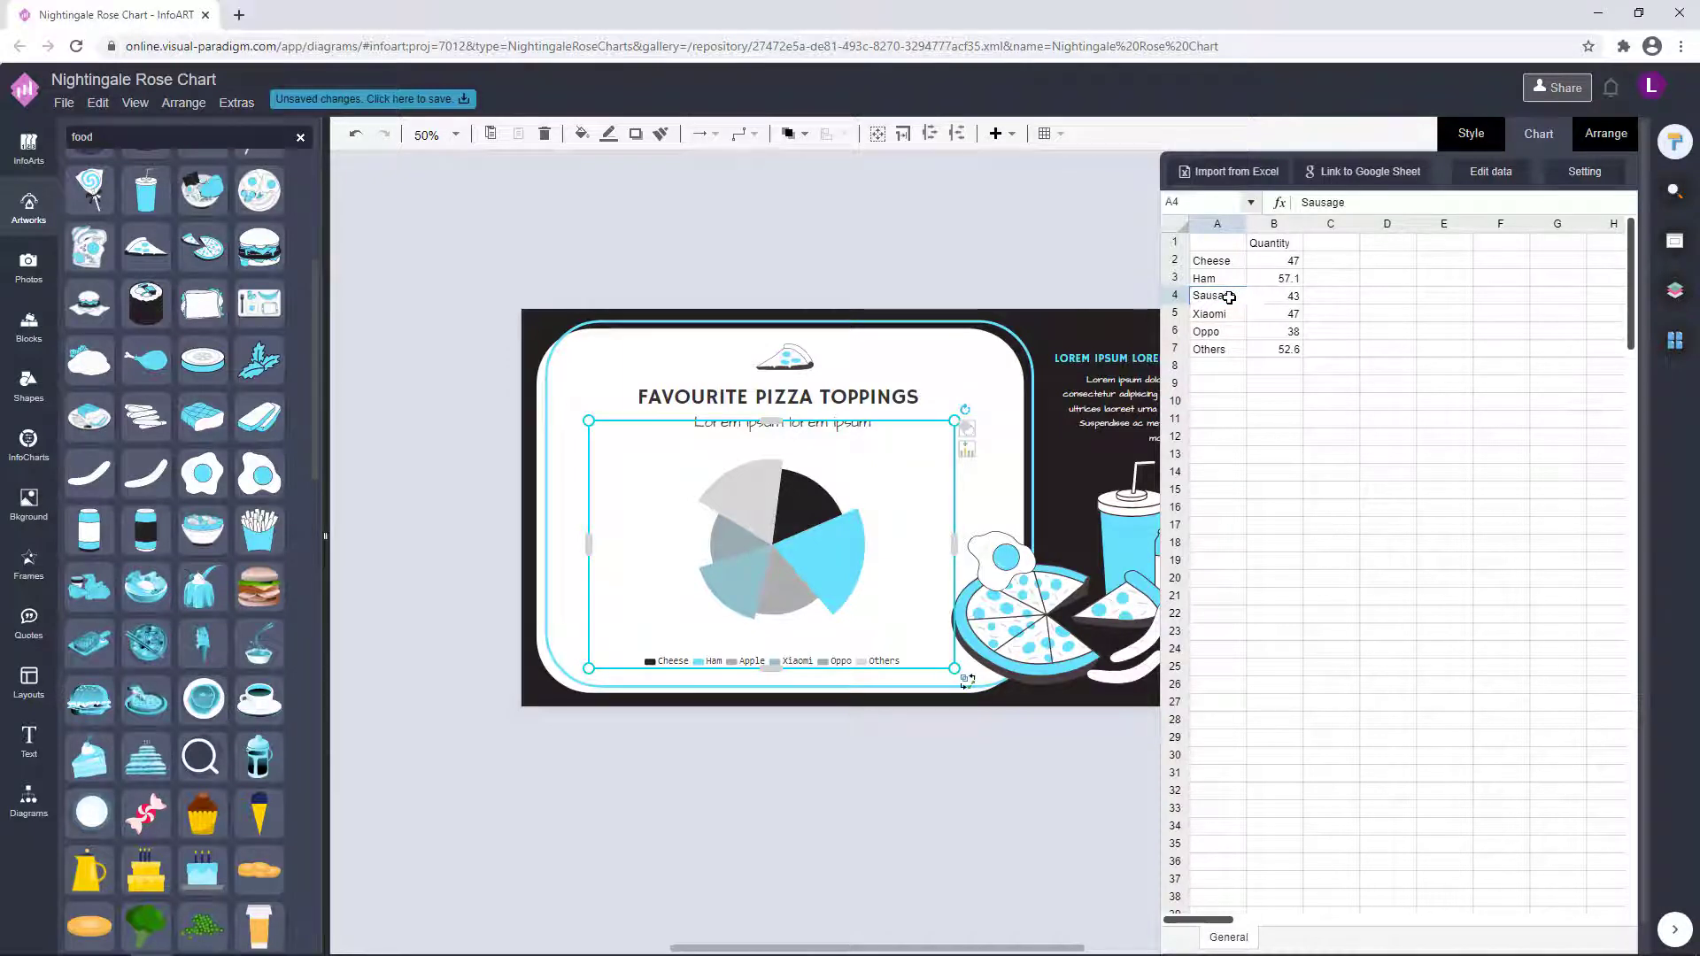
key(Return)
Replace the remaining three category labels in the chart data with Peperoni, Tomato and Onion, and close the data sheet.
text(Peperoni)
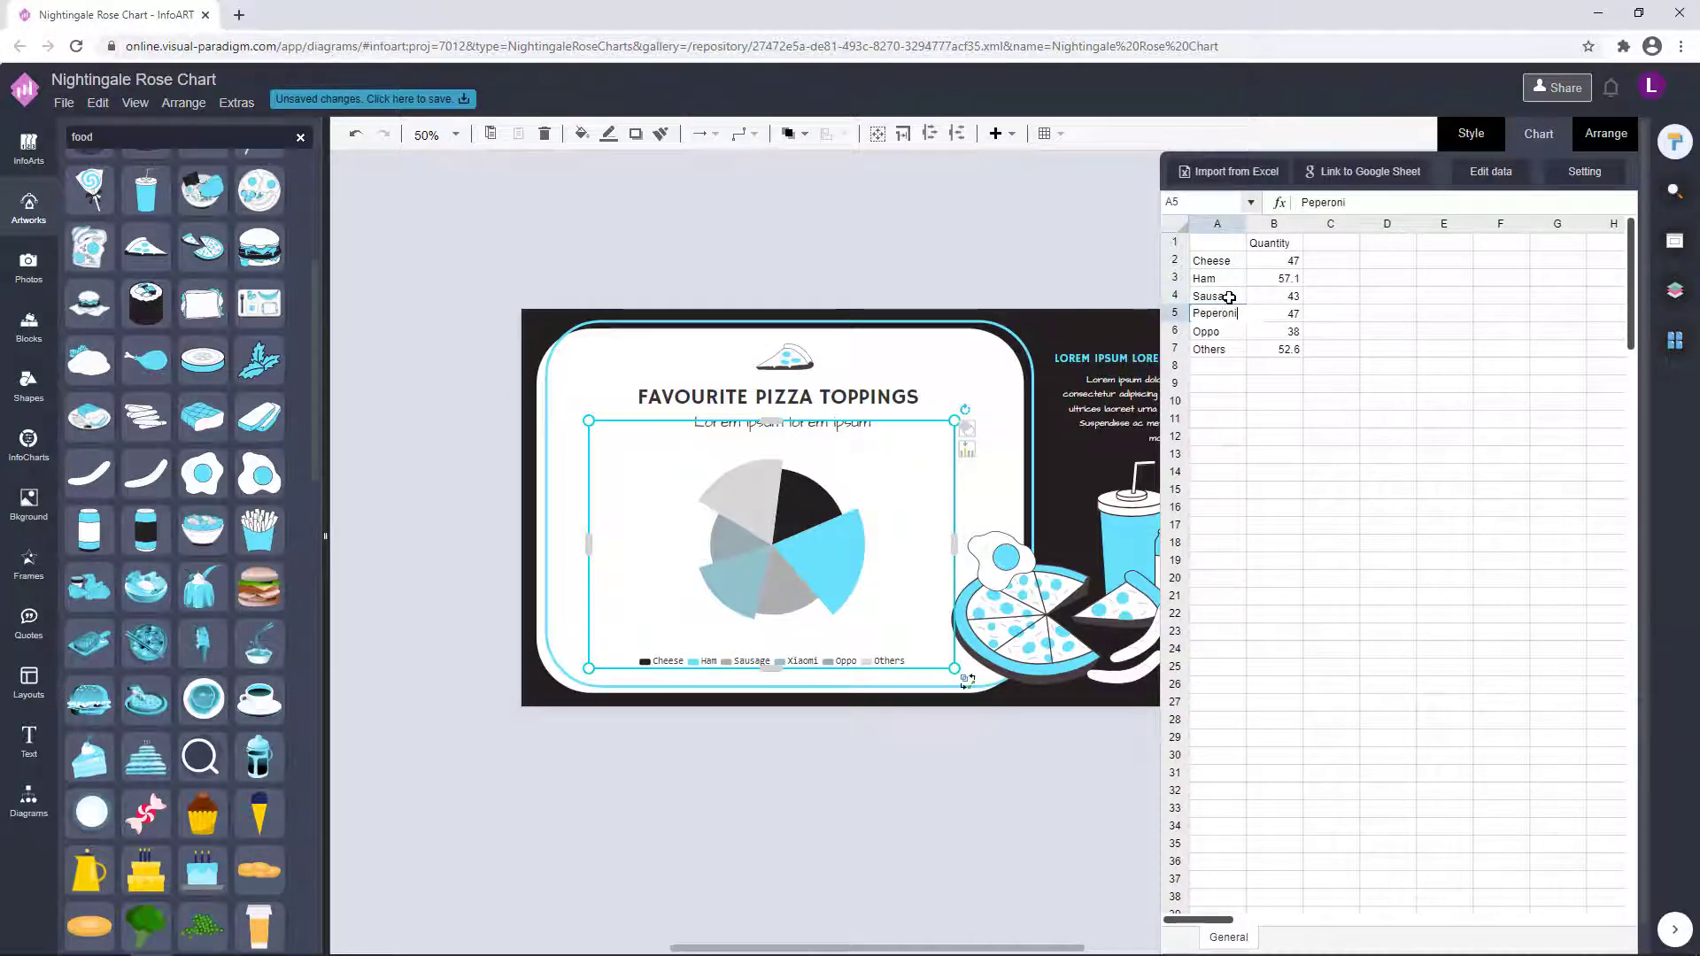
key(Return)
text(Tomato)
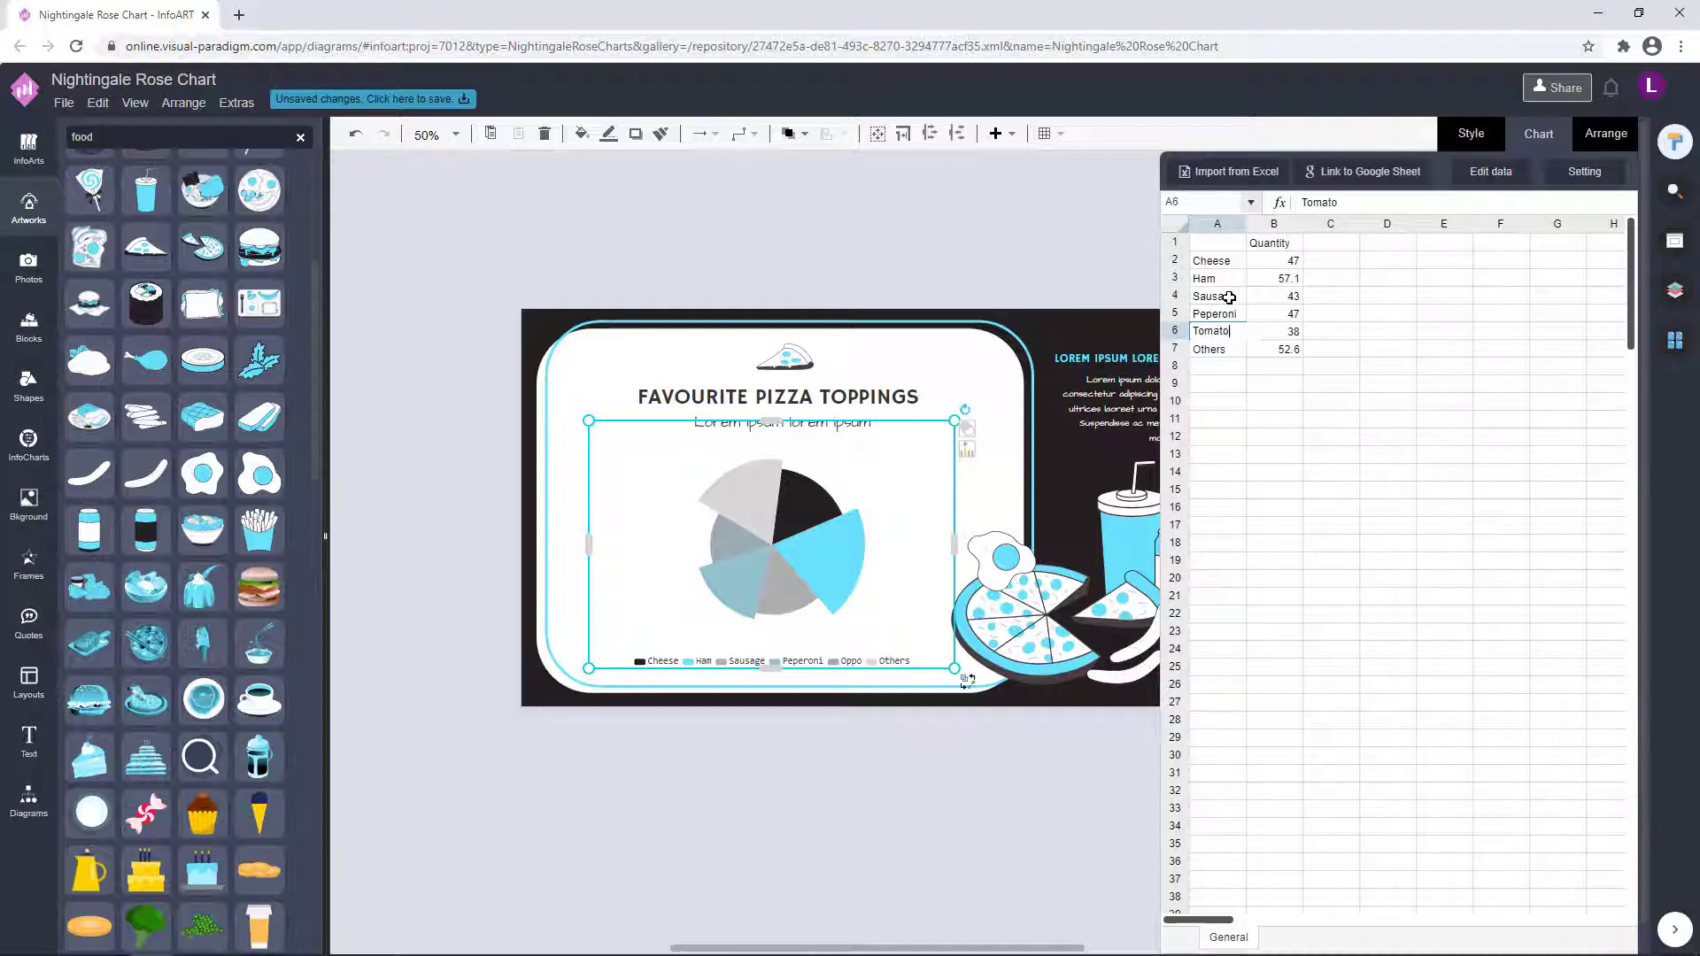
key(Return)
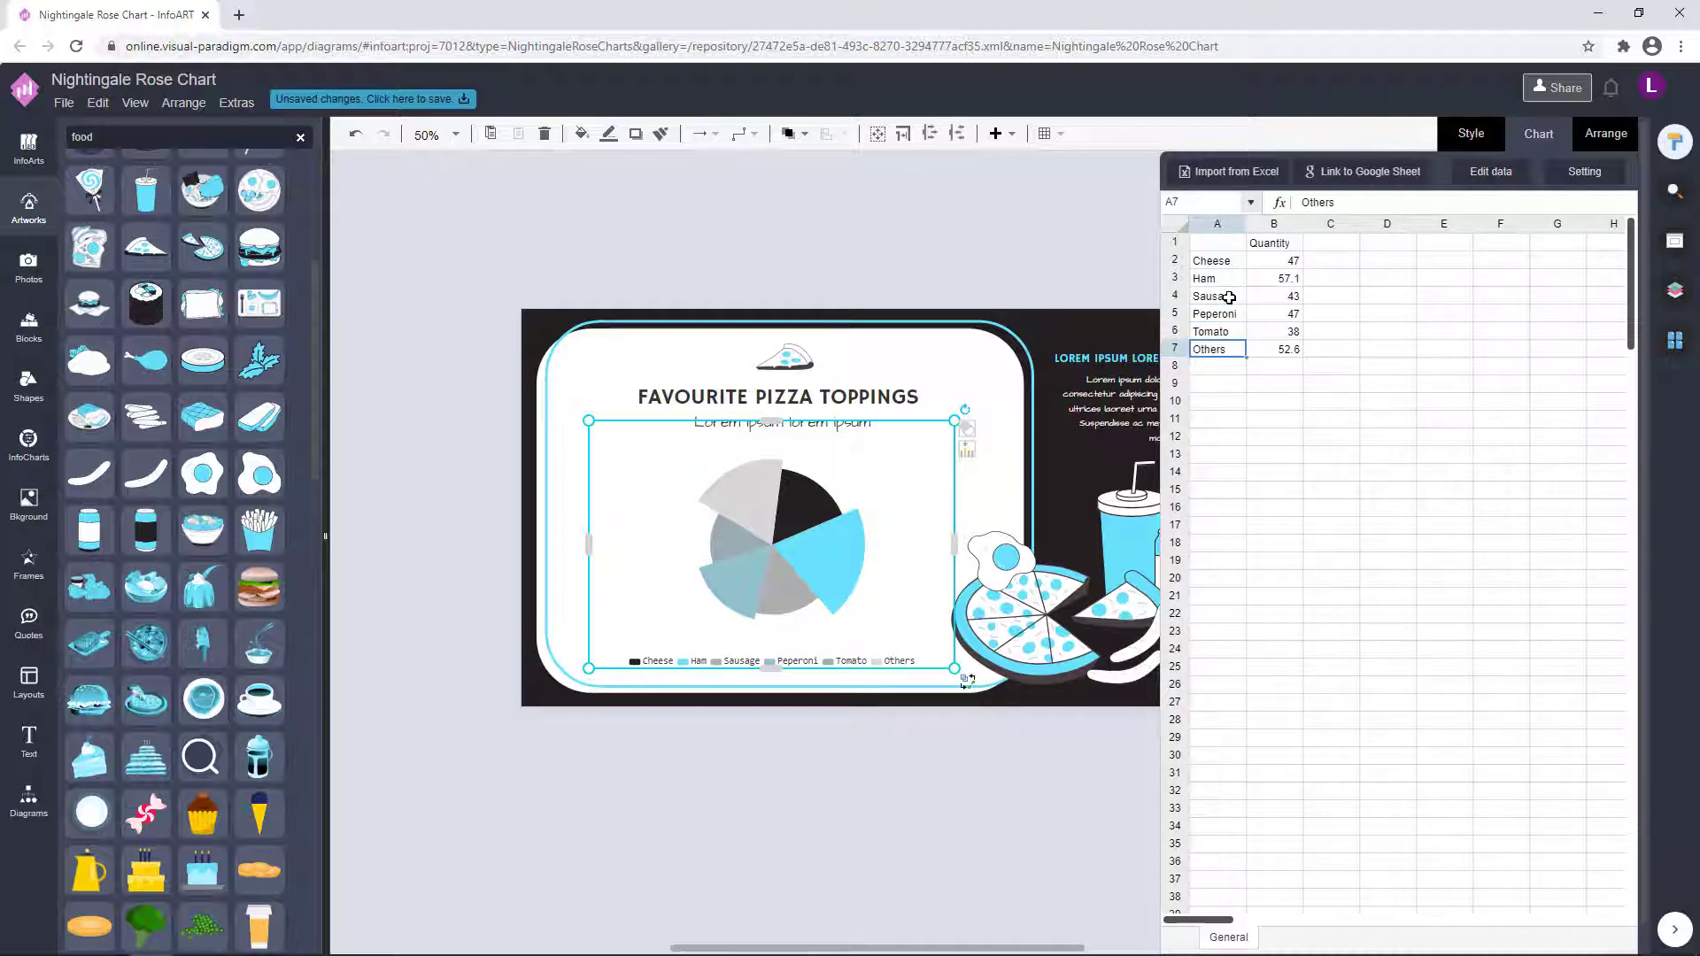
text(Onion)
click(1284, 368)
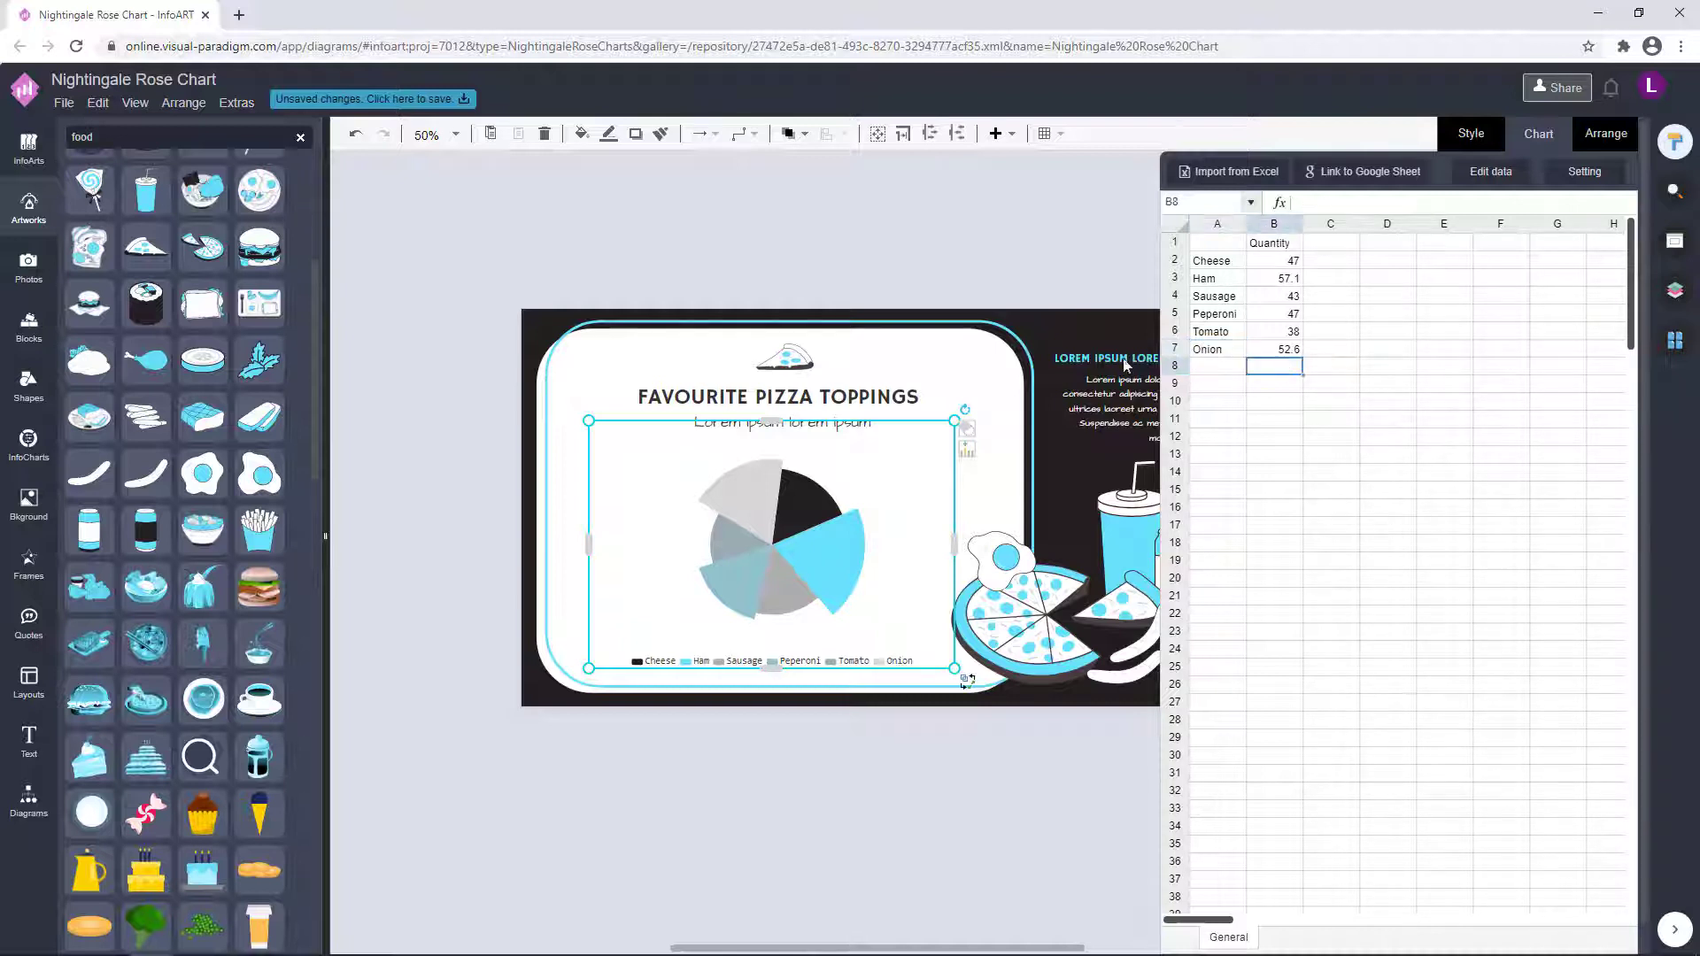
click(971, 235)
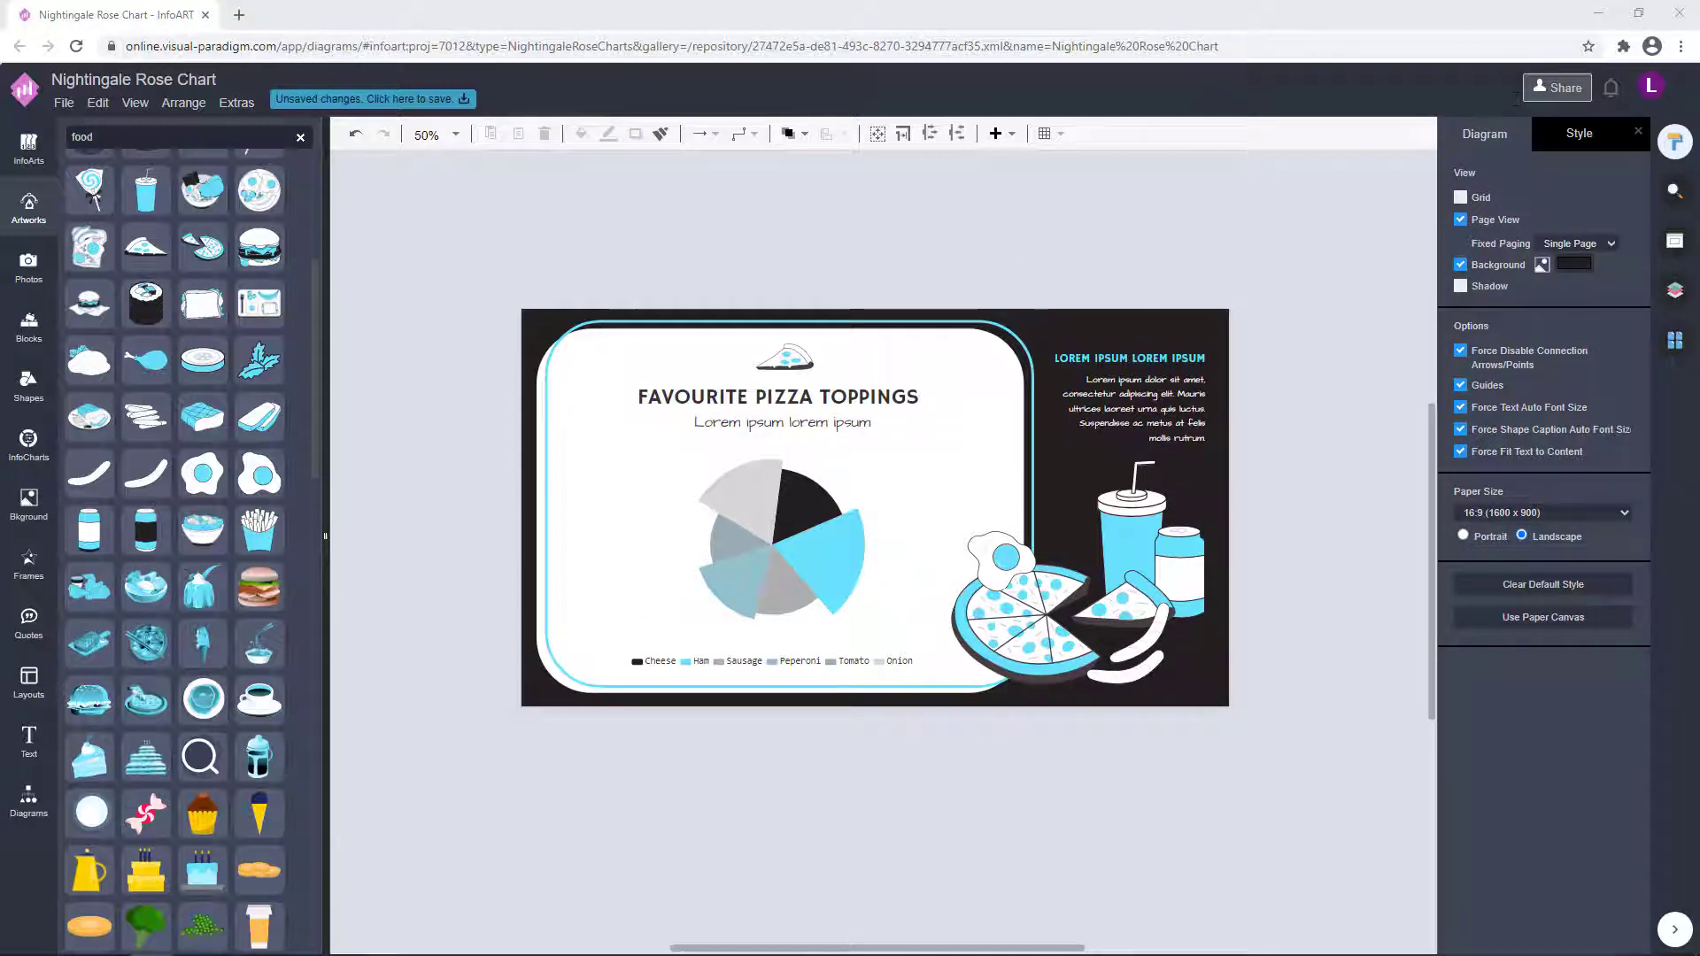
Enlarge the rose chart slightly and shift it a little to the left beneath the subtitle.
drag(1316, 319, 1305, 318)
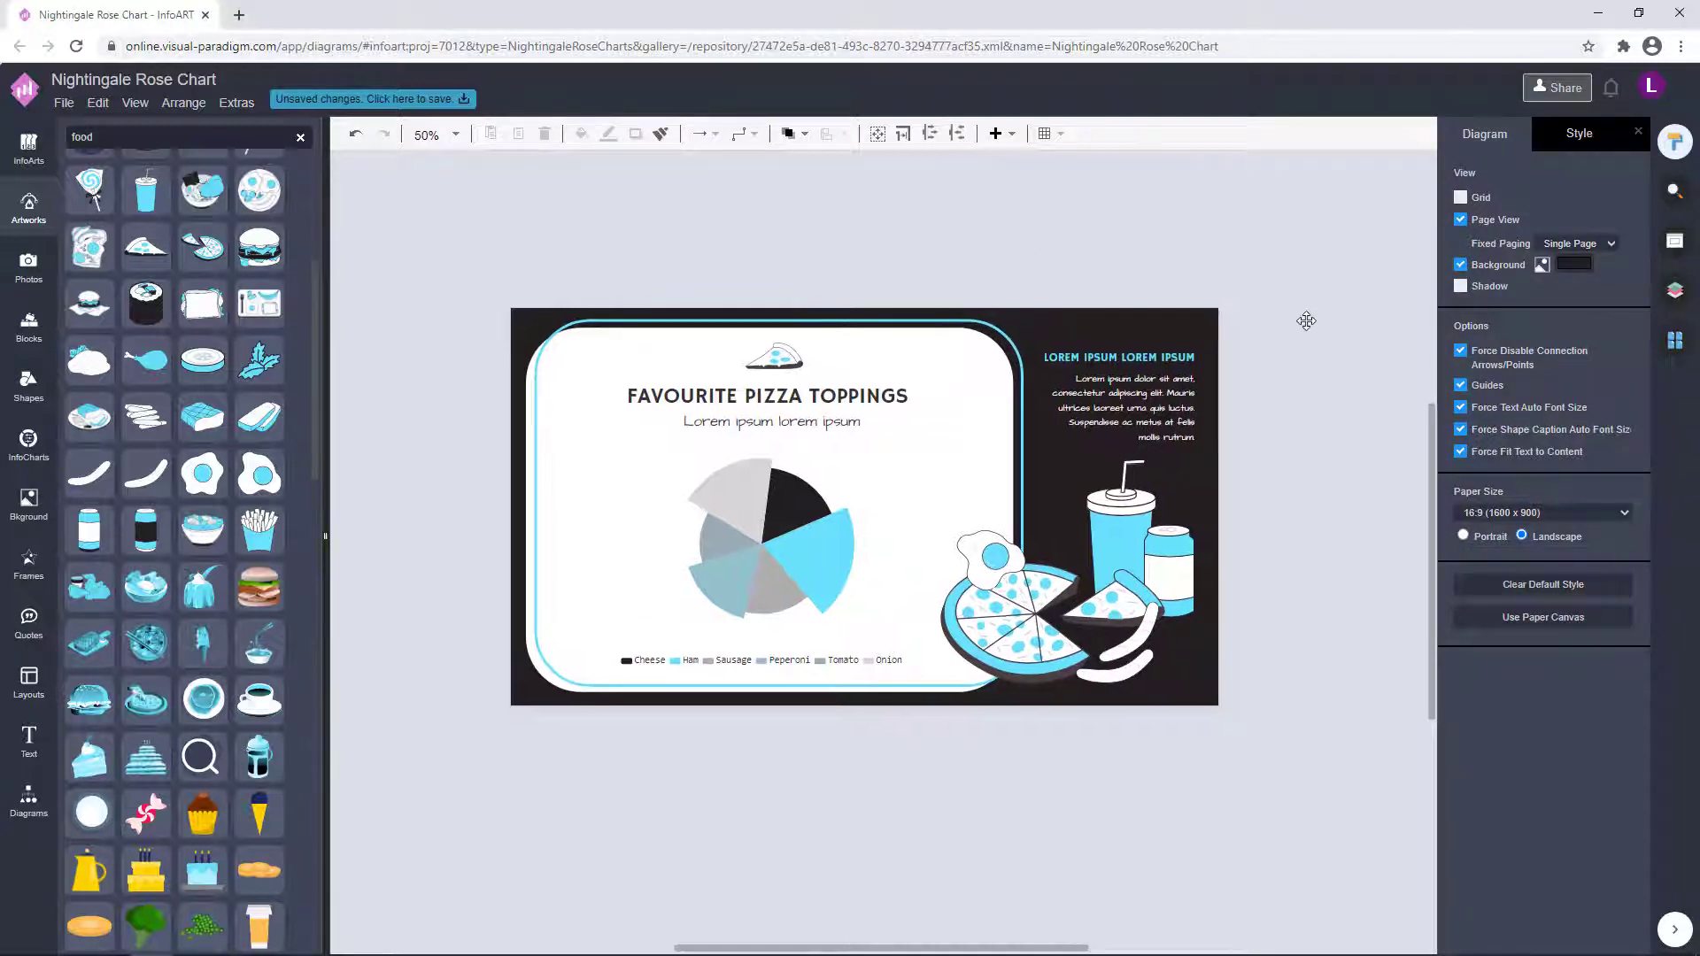
click(806, 554)
click(1157, 482)
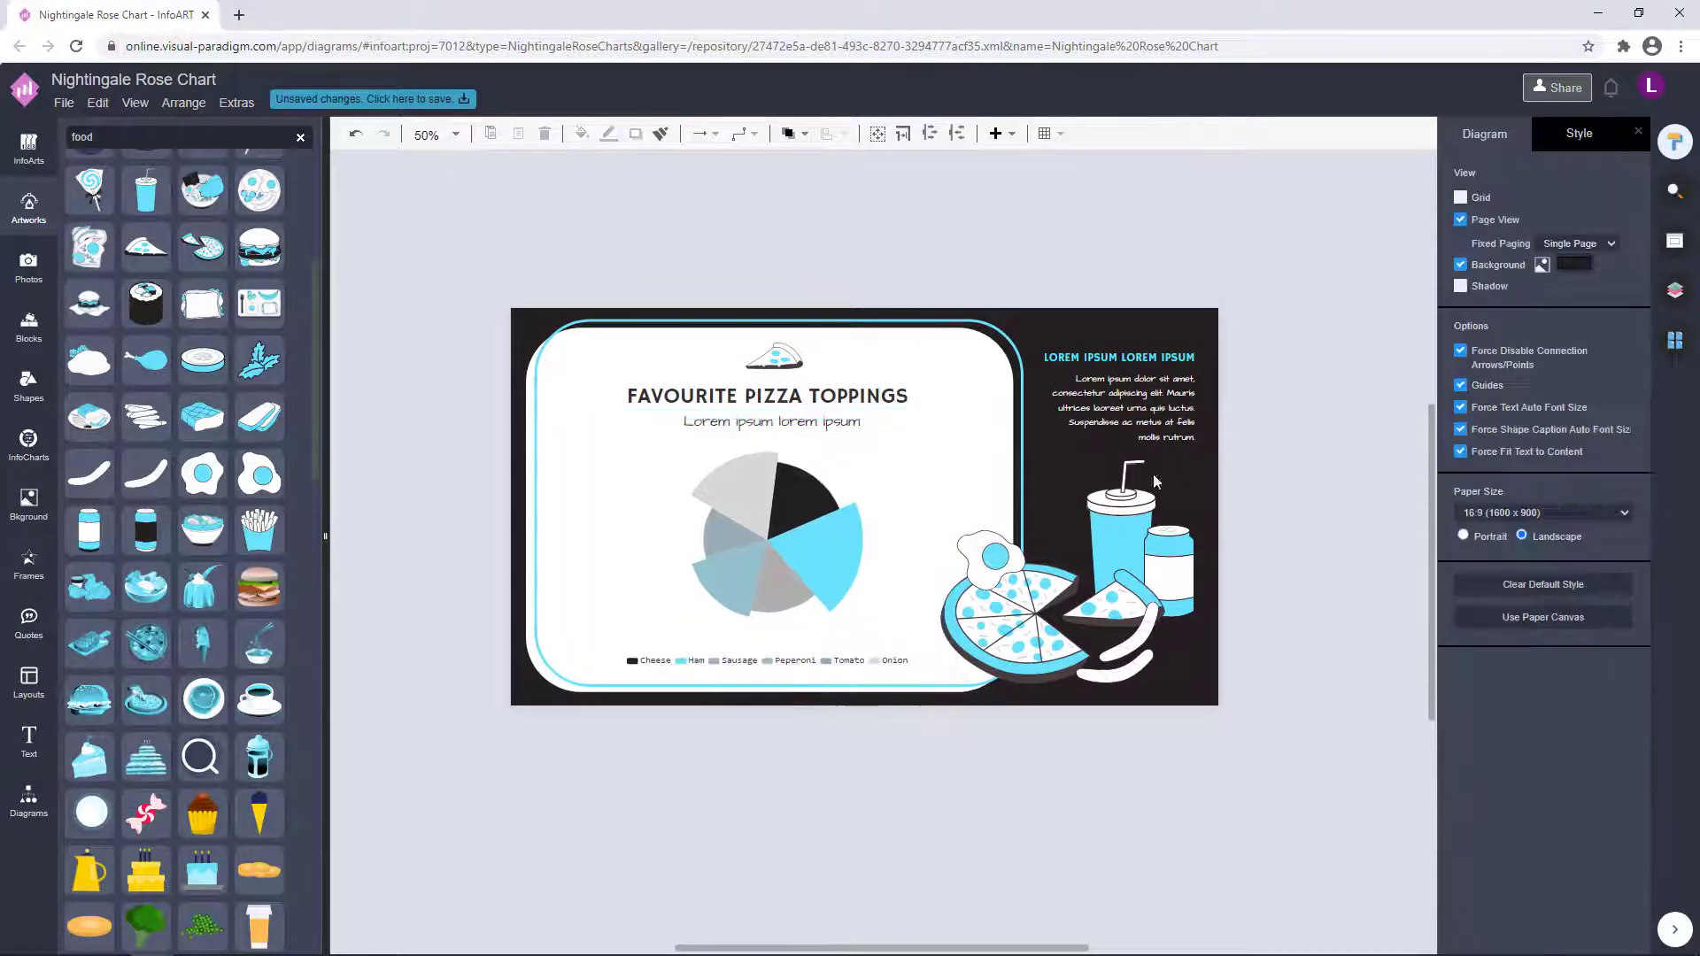
drag(796, 557, 790, 549)
click(1390, 456)
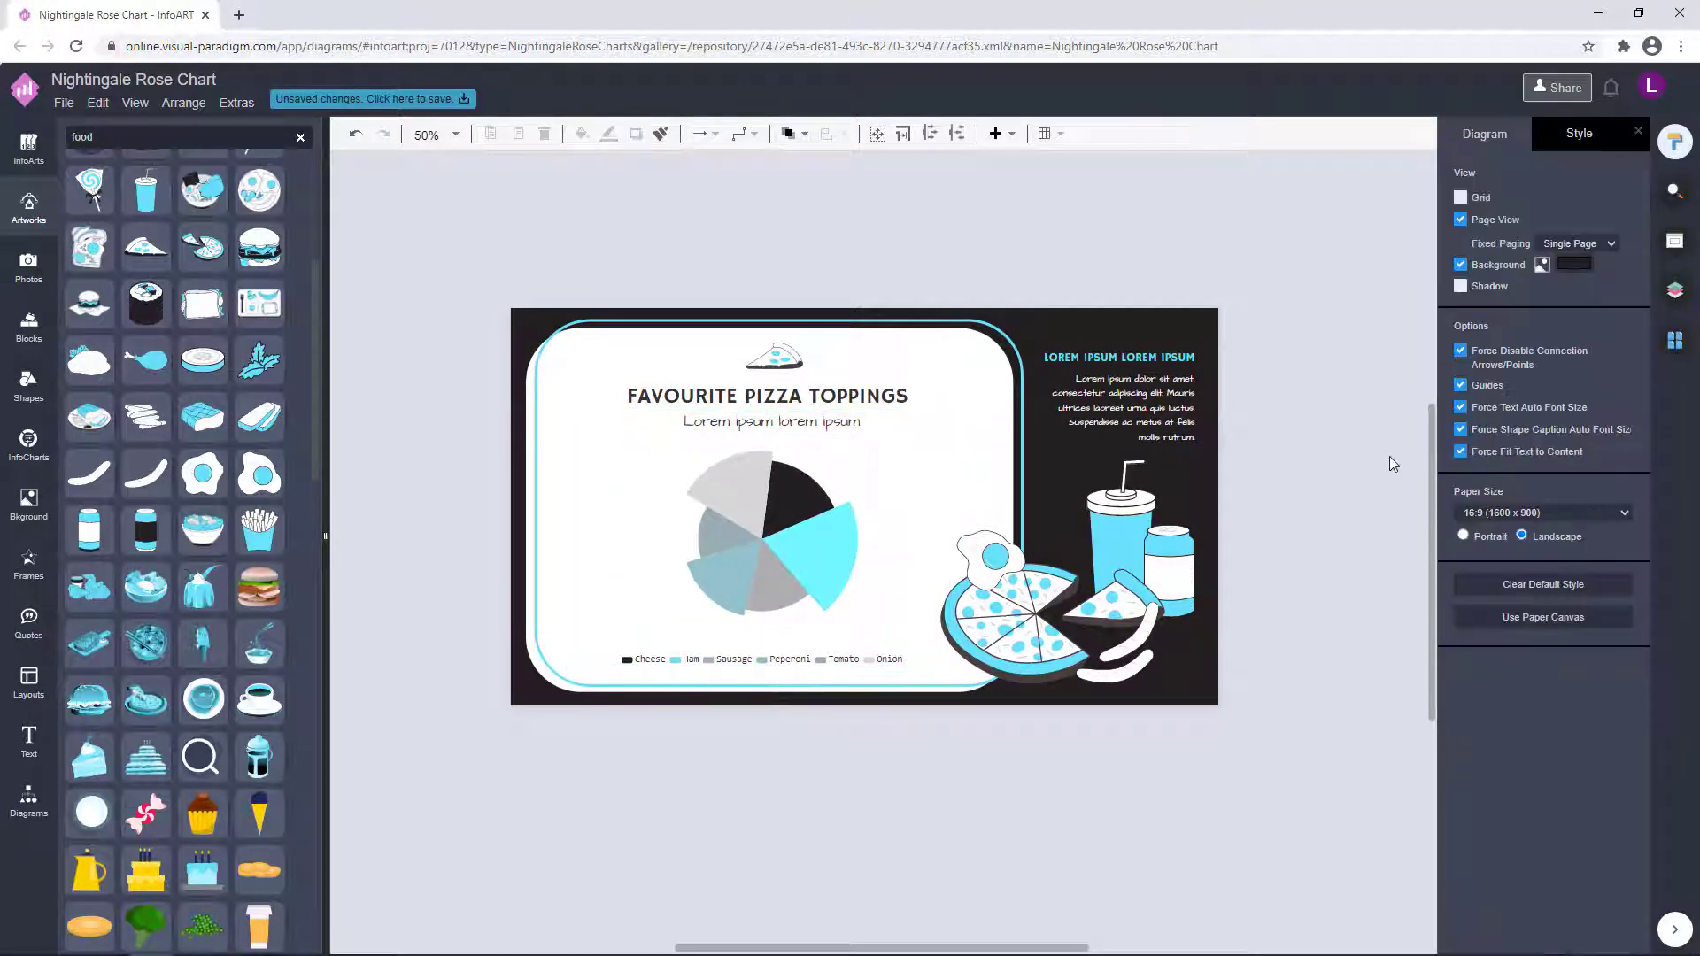
Nudge the title and subtitle slightly upward above the rose chart.
click(781, 512)
click(879, 776)
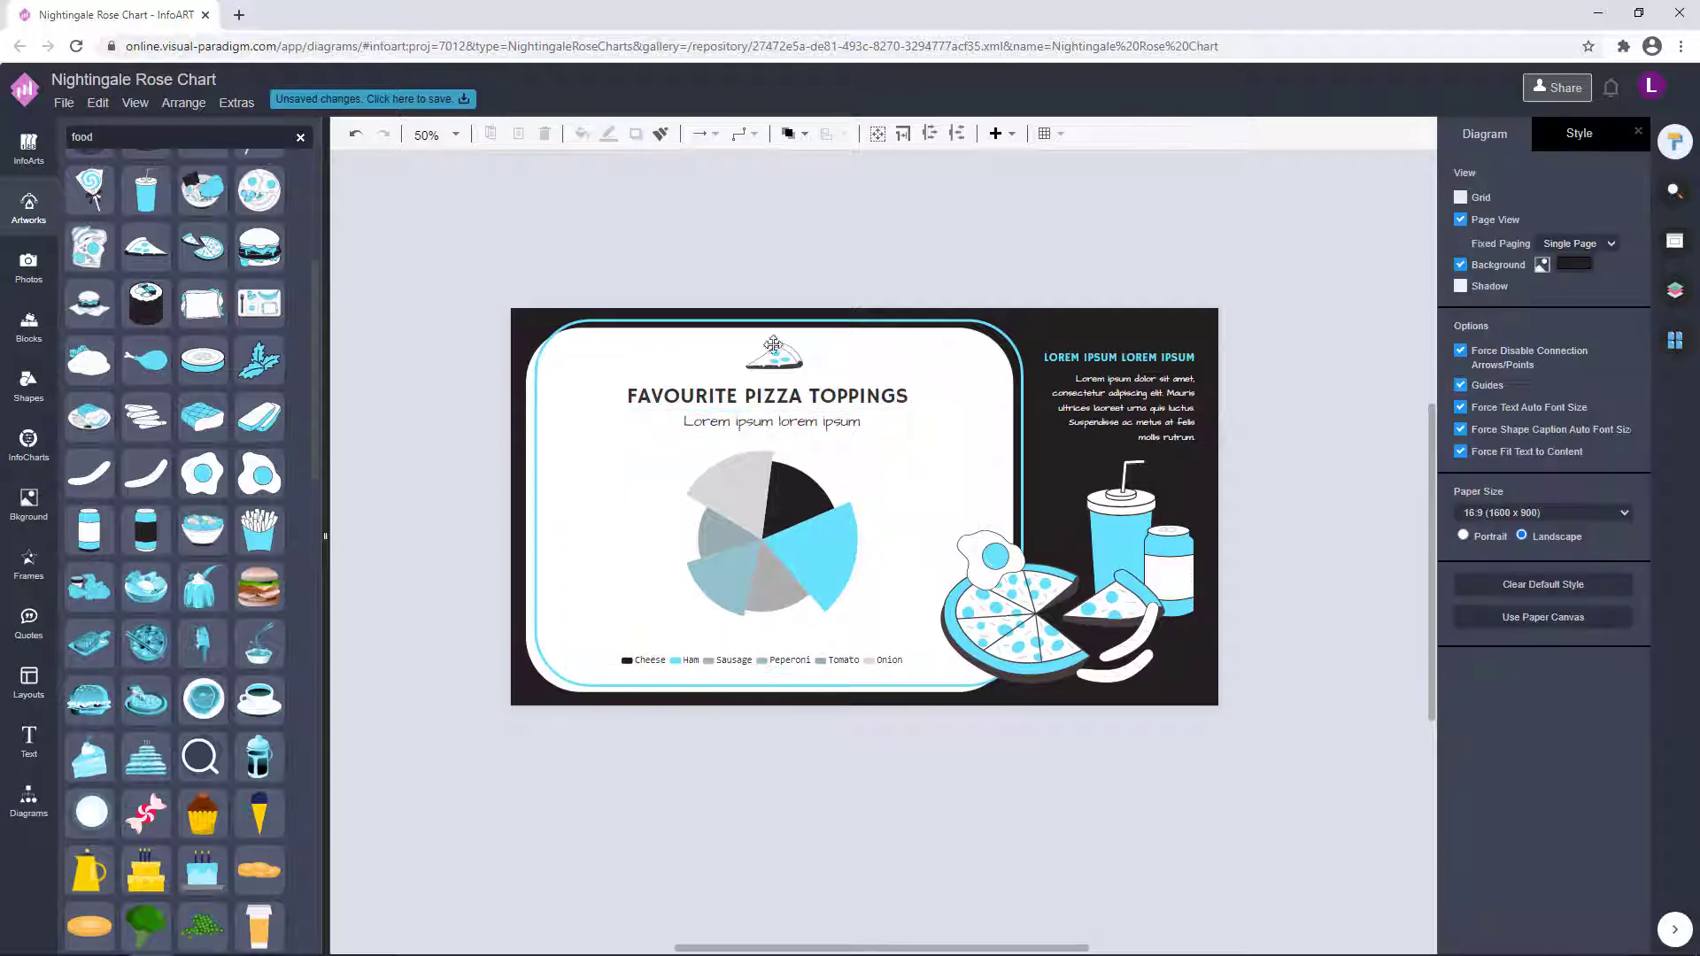
click(819, 424)
click(864, 277)
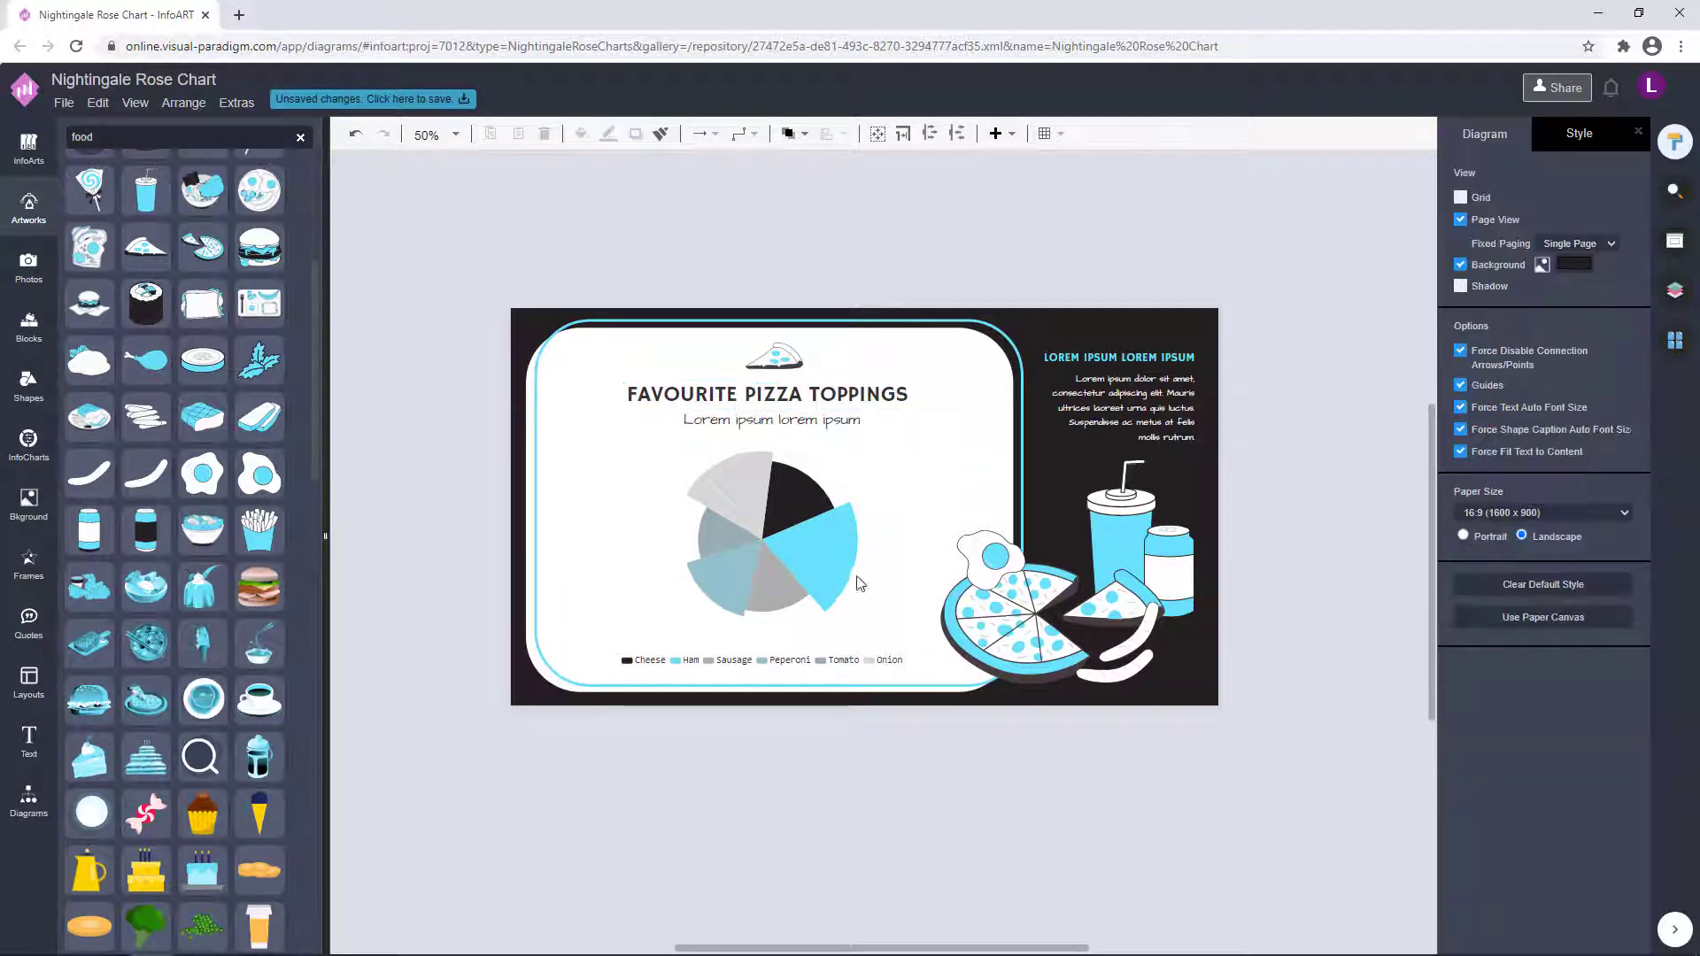
click(855, 582)
click(928, 767)
drag(988, 807, 1018, 750)
click(865, 486)
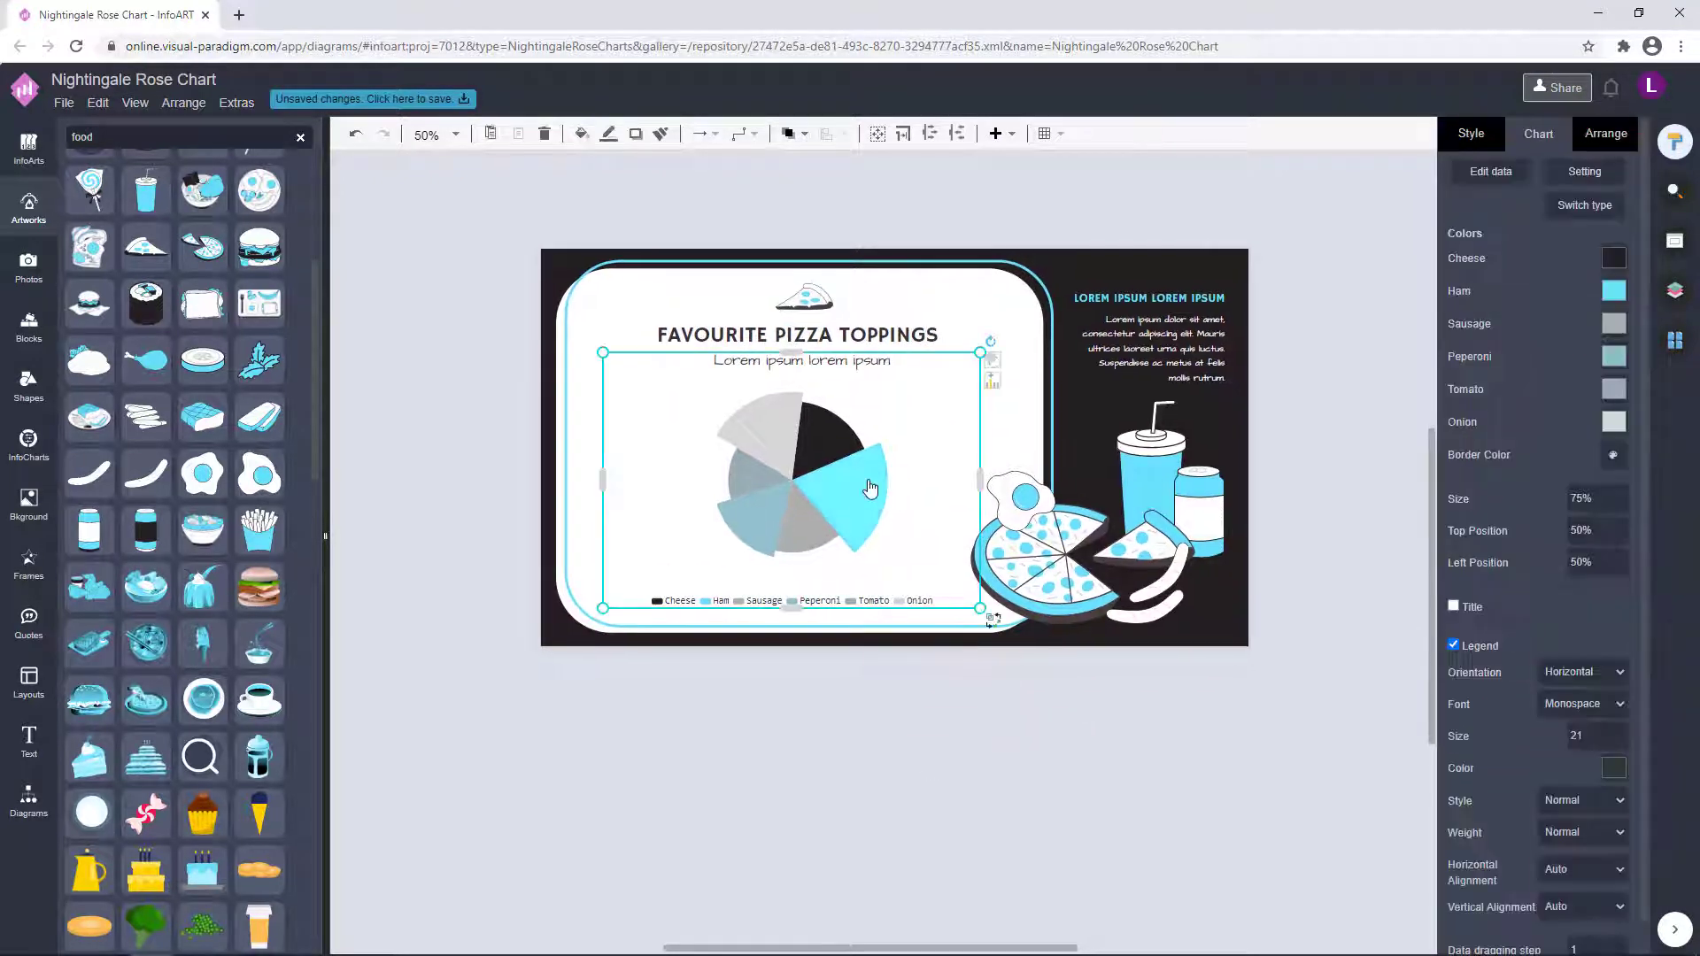
click(1290, 767)
drag(1290, 766, 1237, 780)
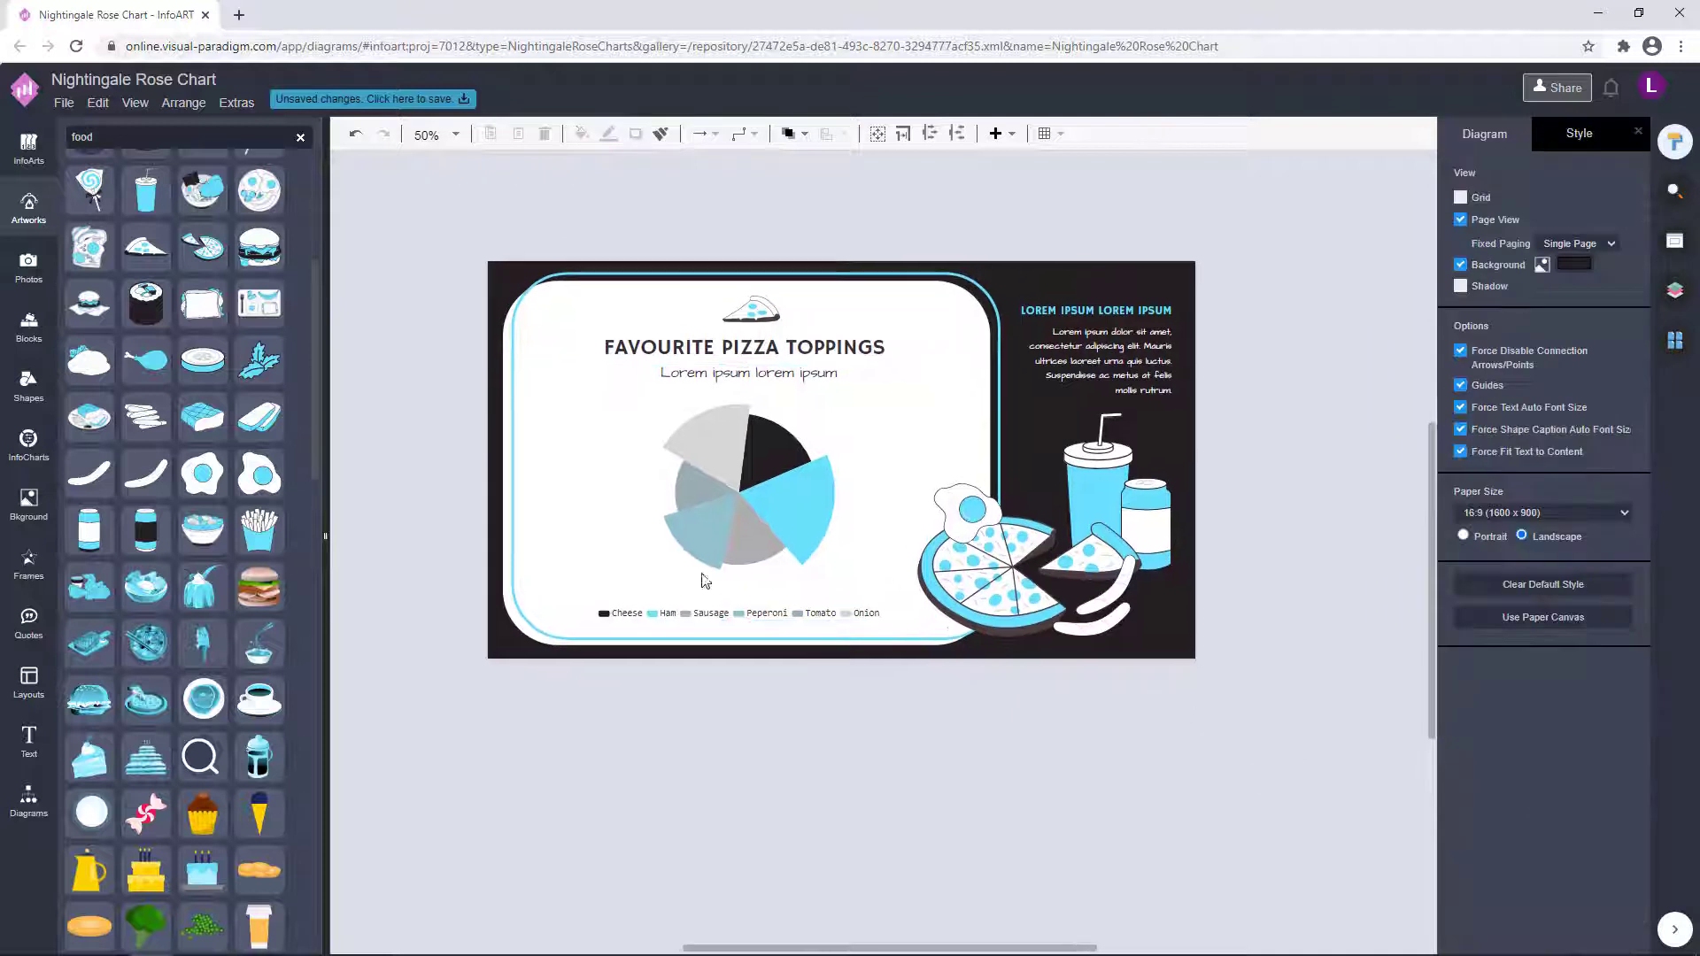
Centre-align the pizza slice icon, title, subtitle and rose chart with each other, and nudge them together slightly to the right.
click(777, 469)
click(1617, 134)
click(1494, 585)
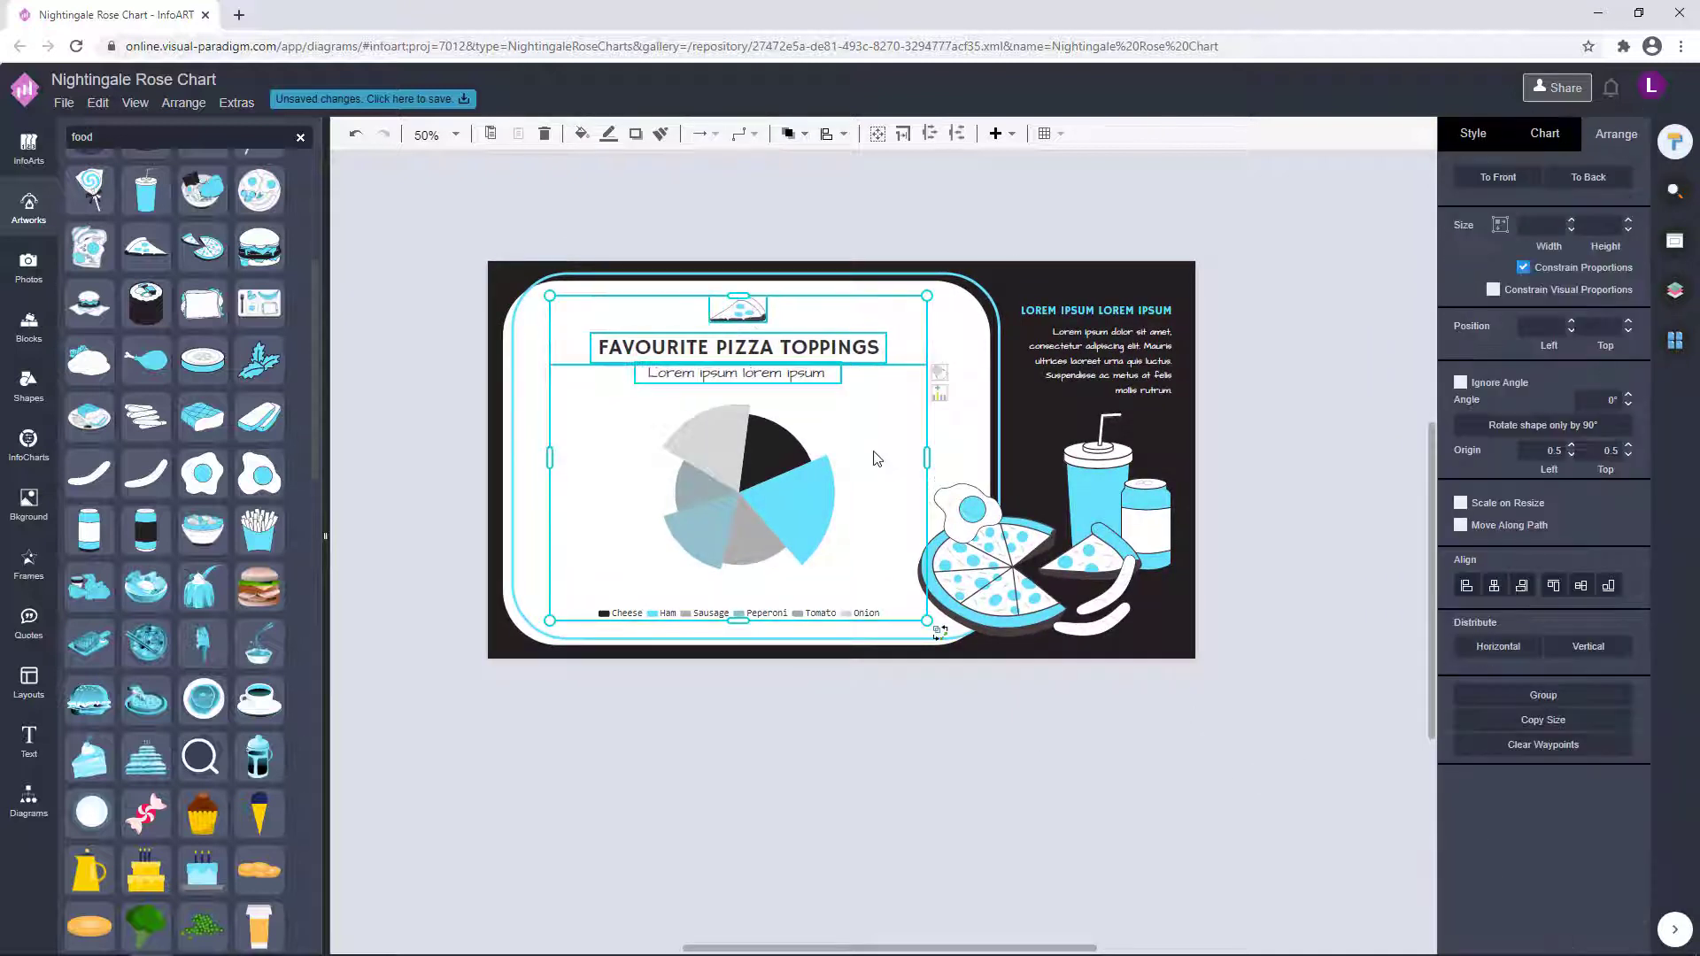
drag(784, 475, 792, 477)
click(877, 759)
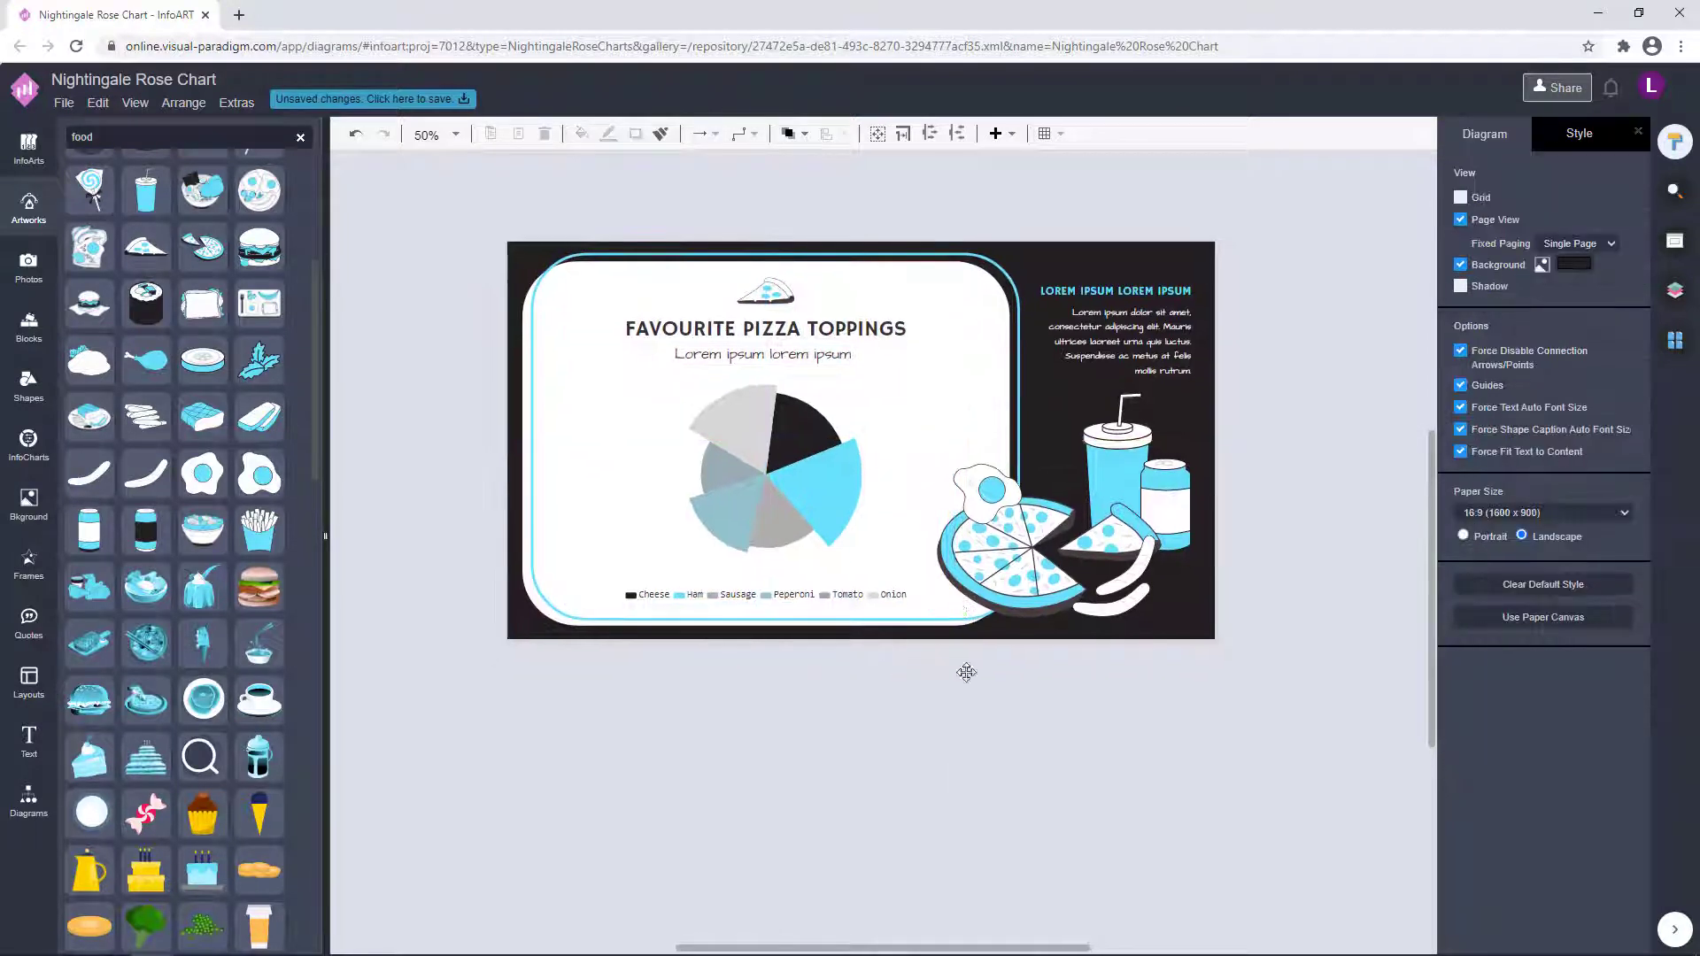
drag(1290, 392, 1027, 260)
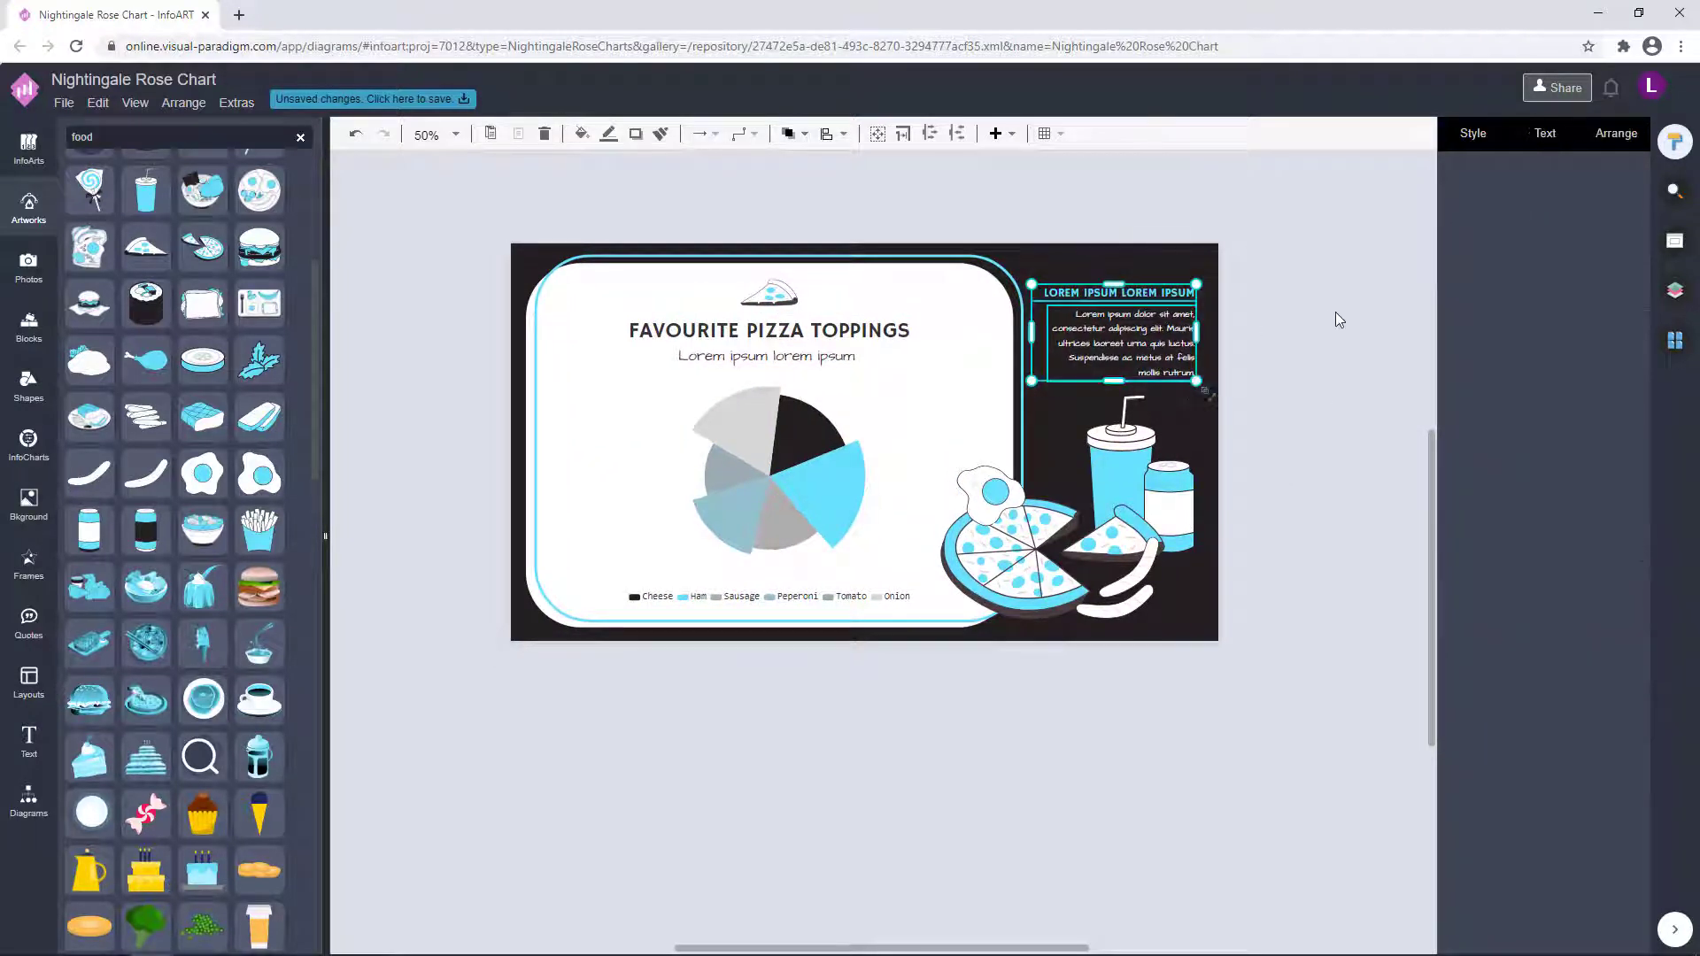
click(1336, 312)
scroll(1297, 409, up, 1)
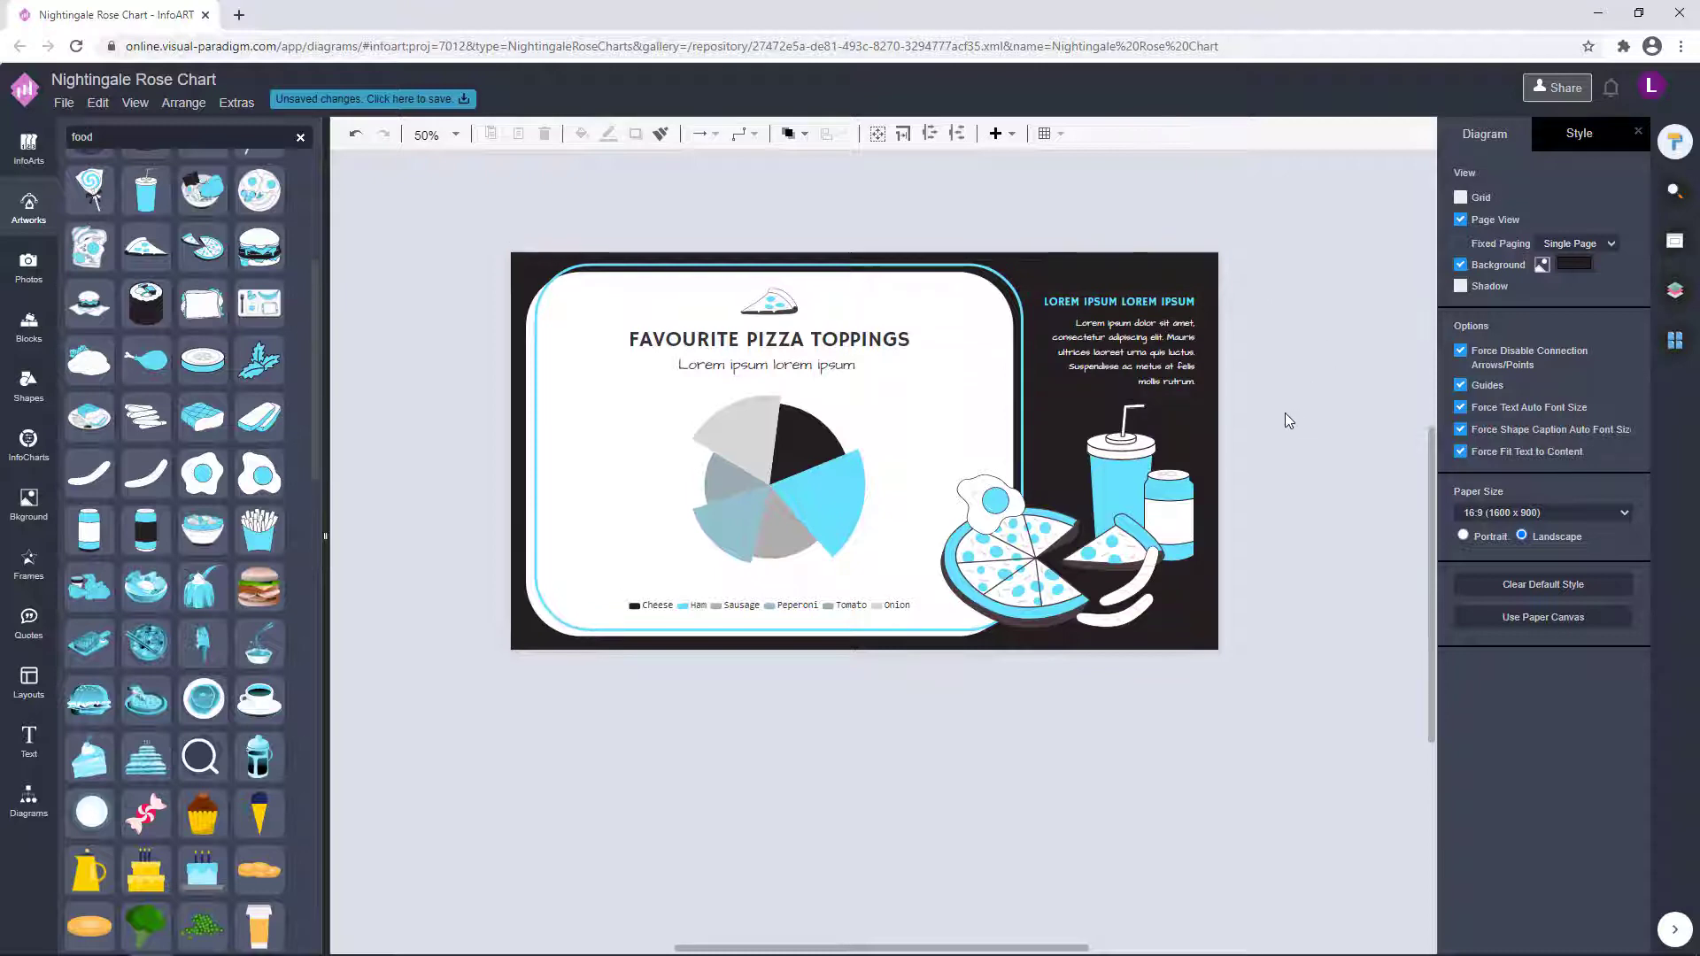
drag(1284, 420, 1027, 265)
click(1370, 470)
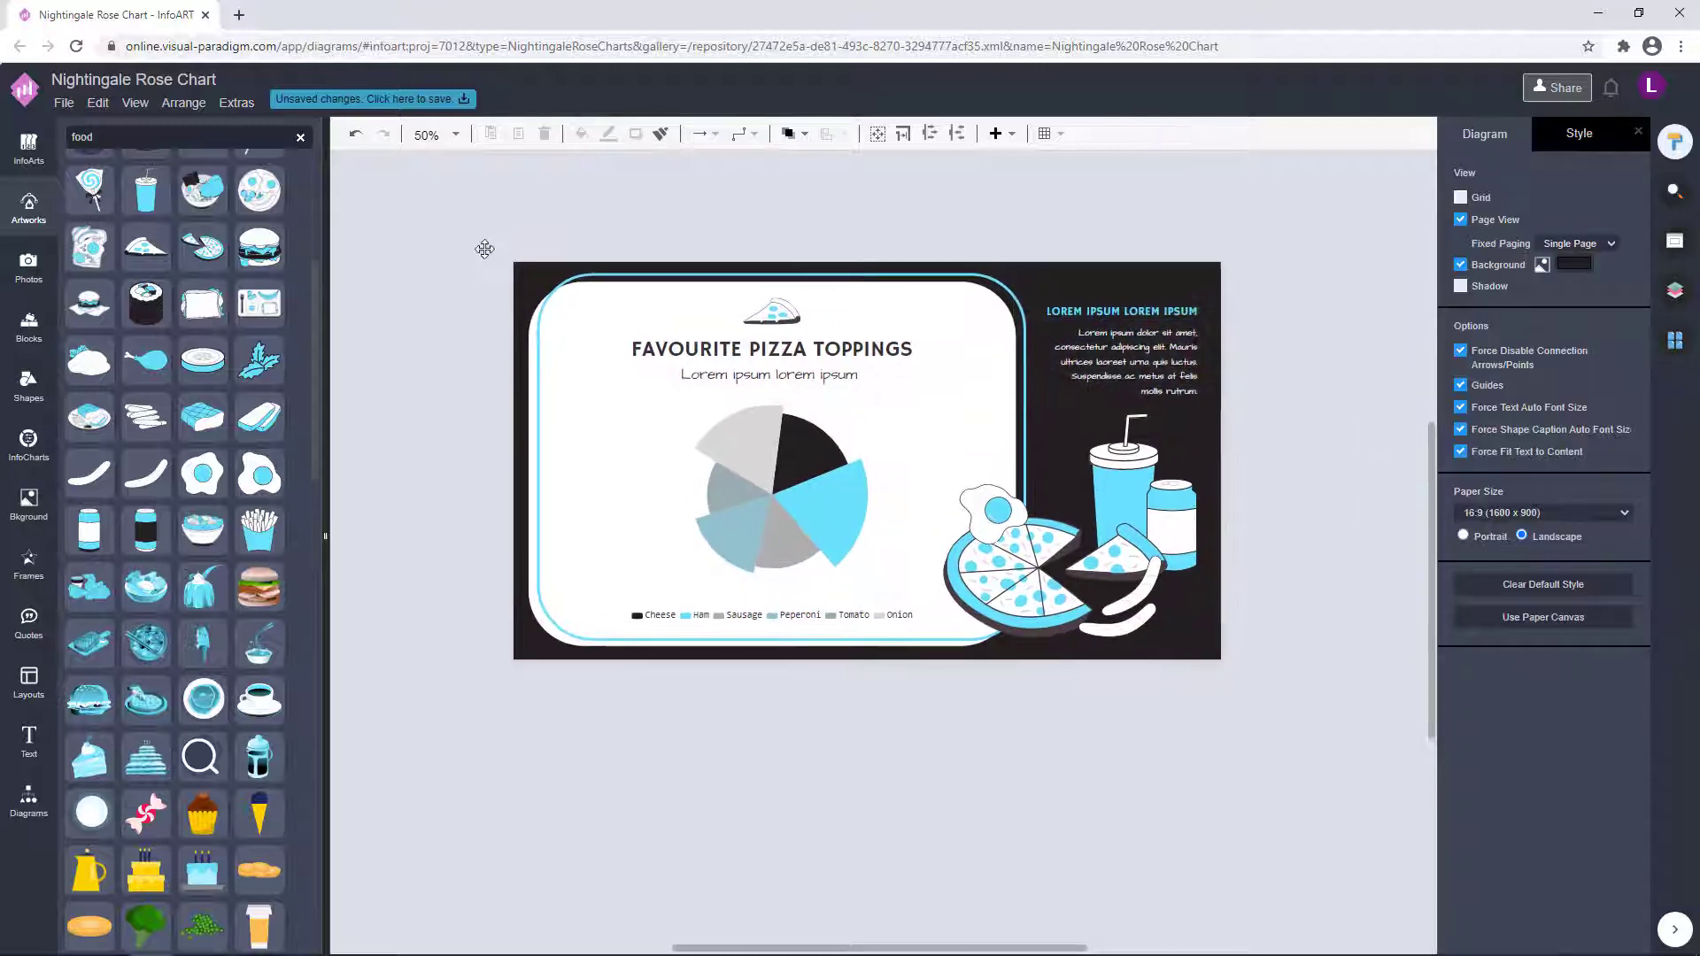
Save the infographic to VP Online under the filename Favorite Pizza Toppings Nightingale Rose Chart.
click(381, 101)
text(Favourite)
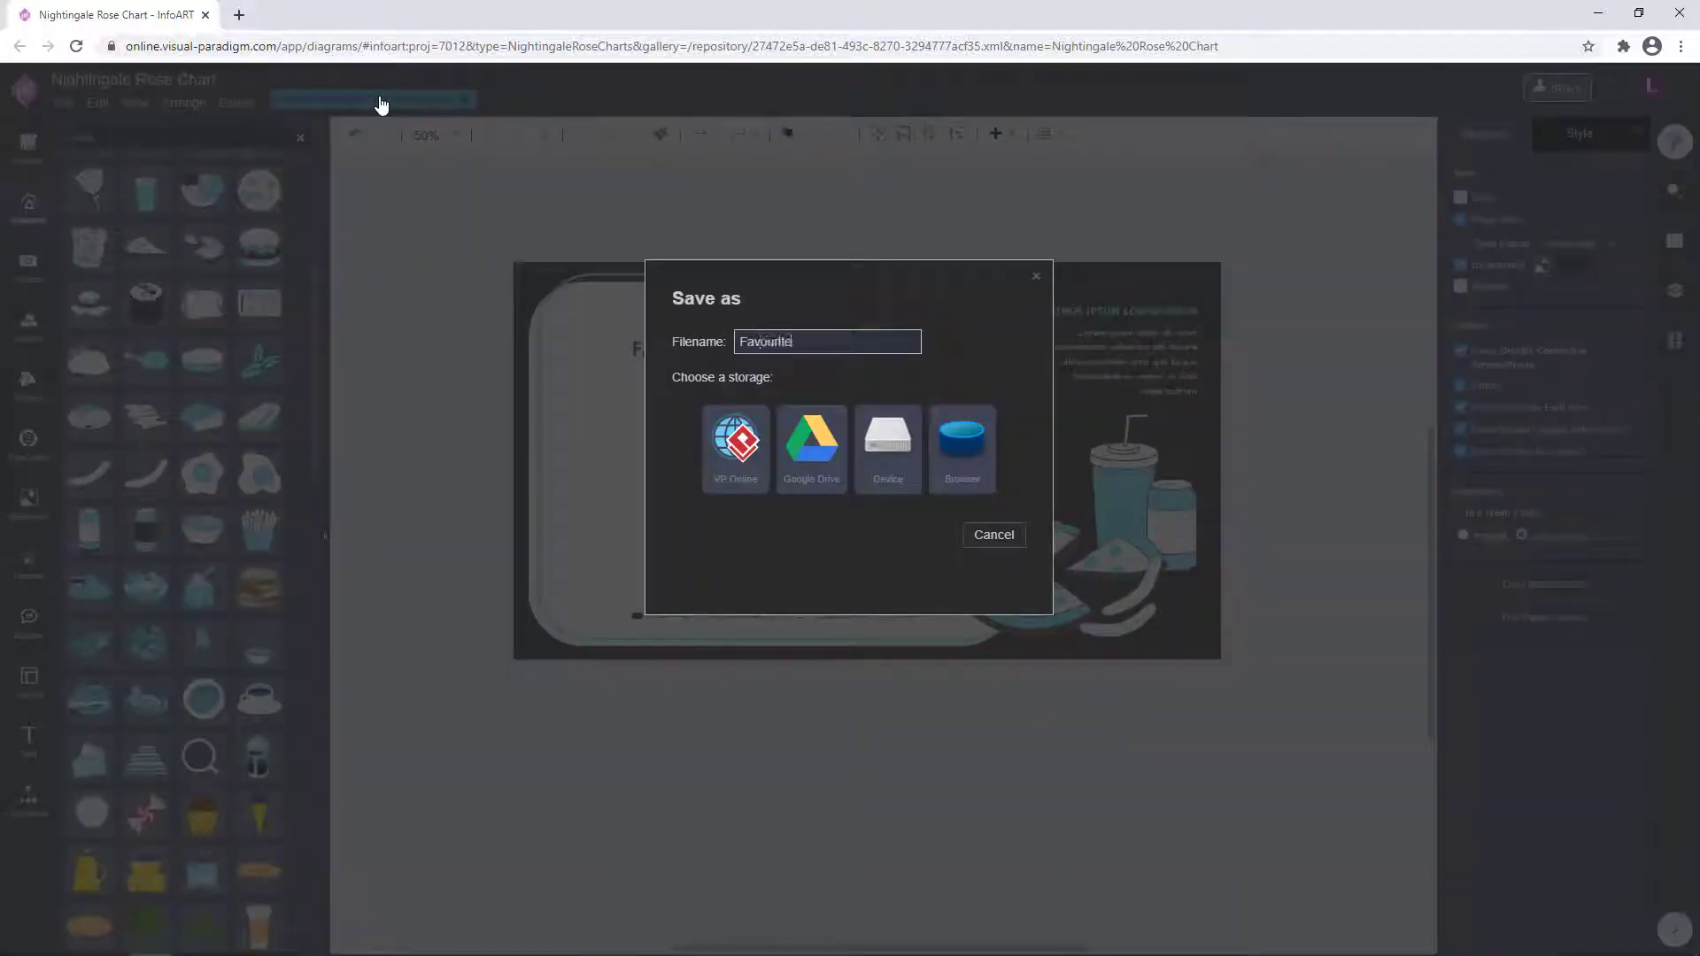
key(BackSpace)
key(BackSpace)
key(BackSpace)
text(rite Pizza Toppings Nighting)
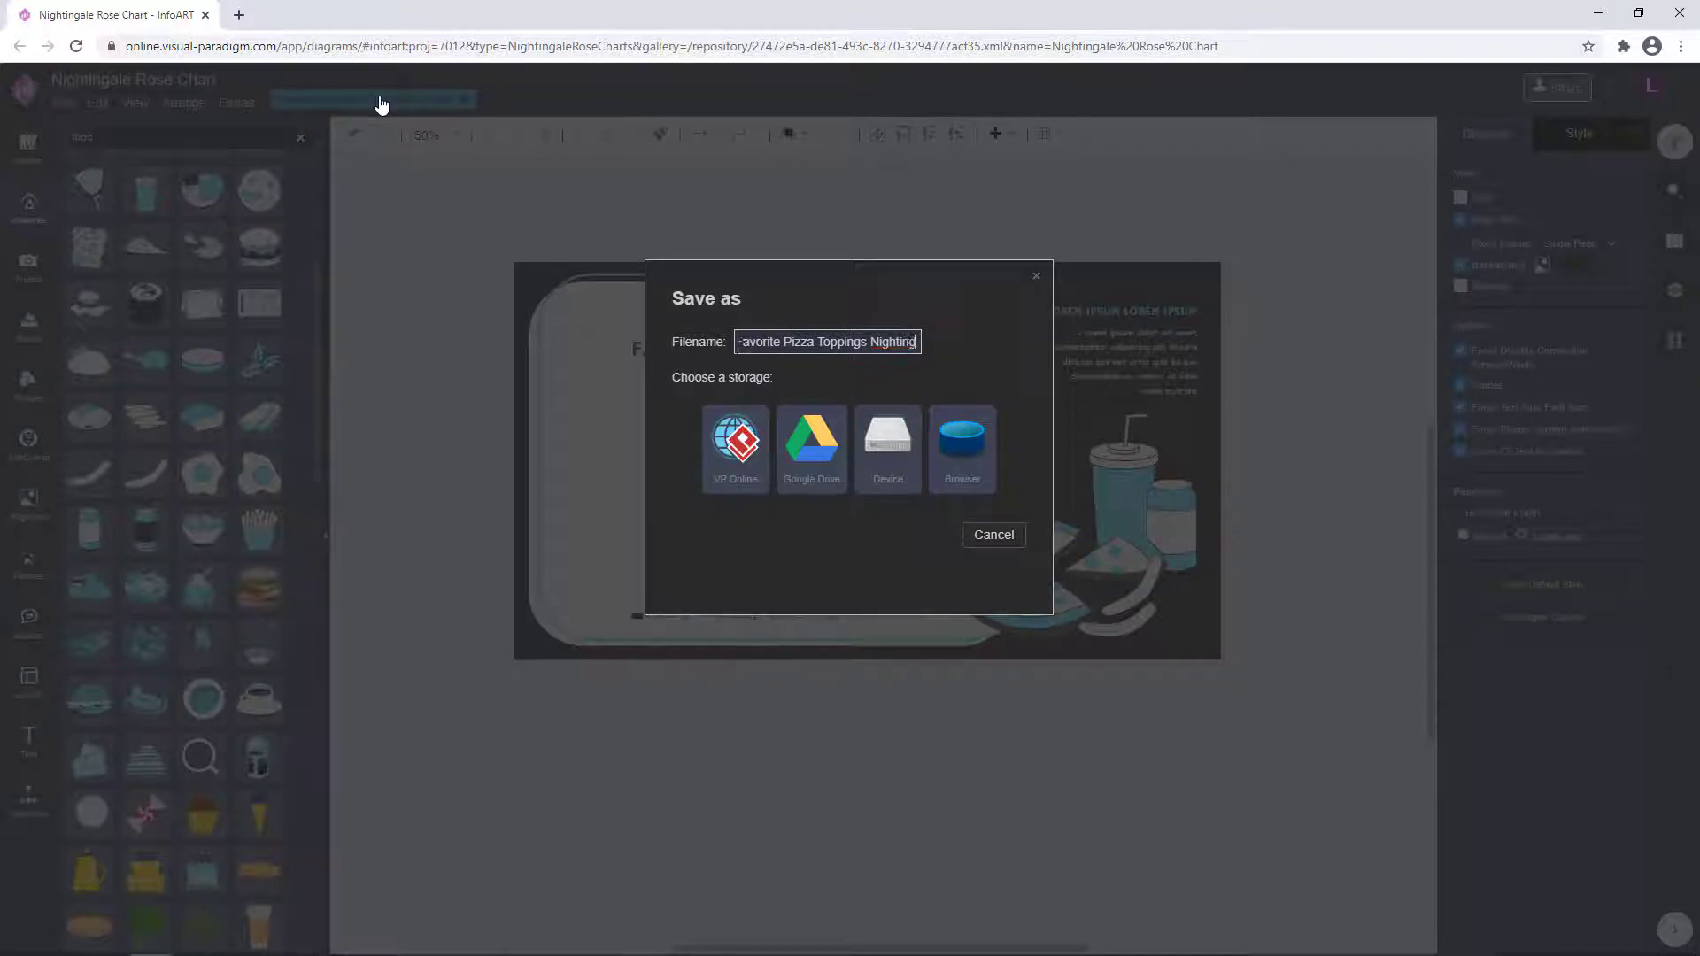
text(ale Rose Char)
click(736, 447)
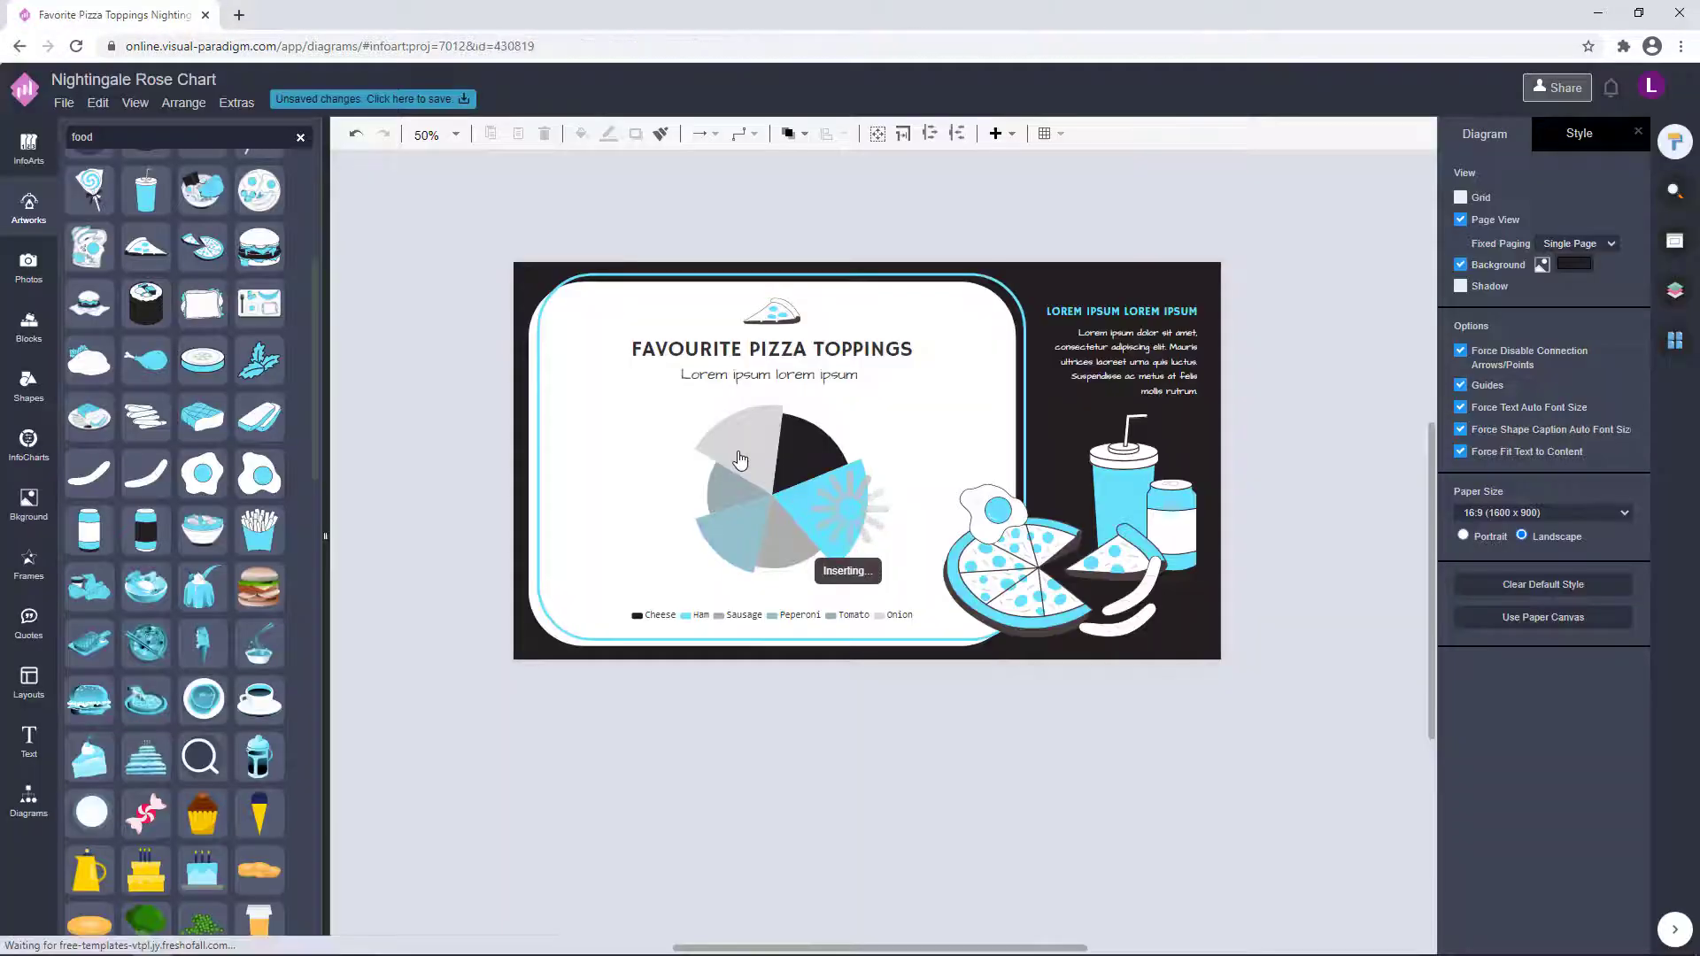
Increase the font size of the Favourite Pizza Toppings title slightly and save the design again.
double_click(770, 348)
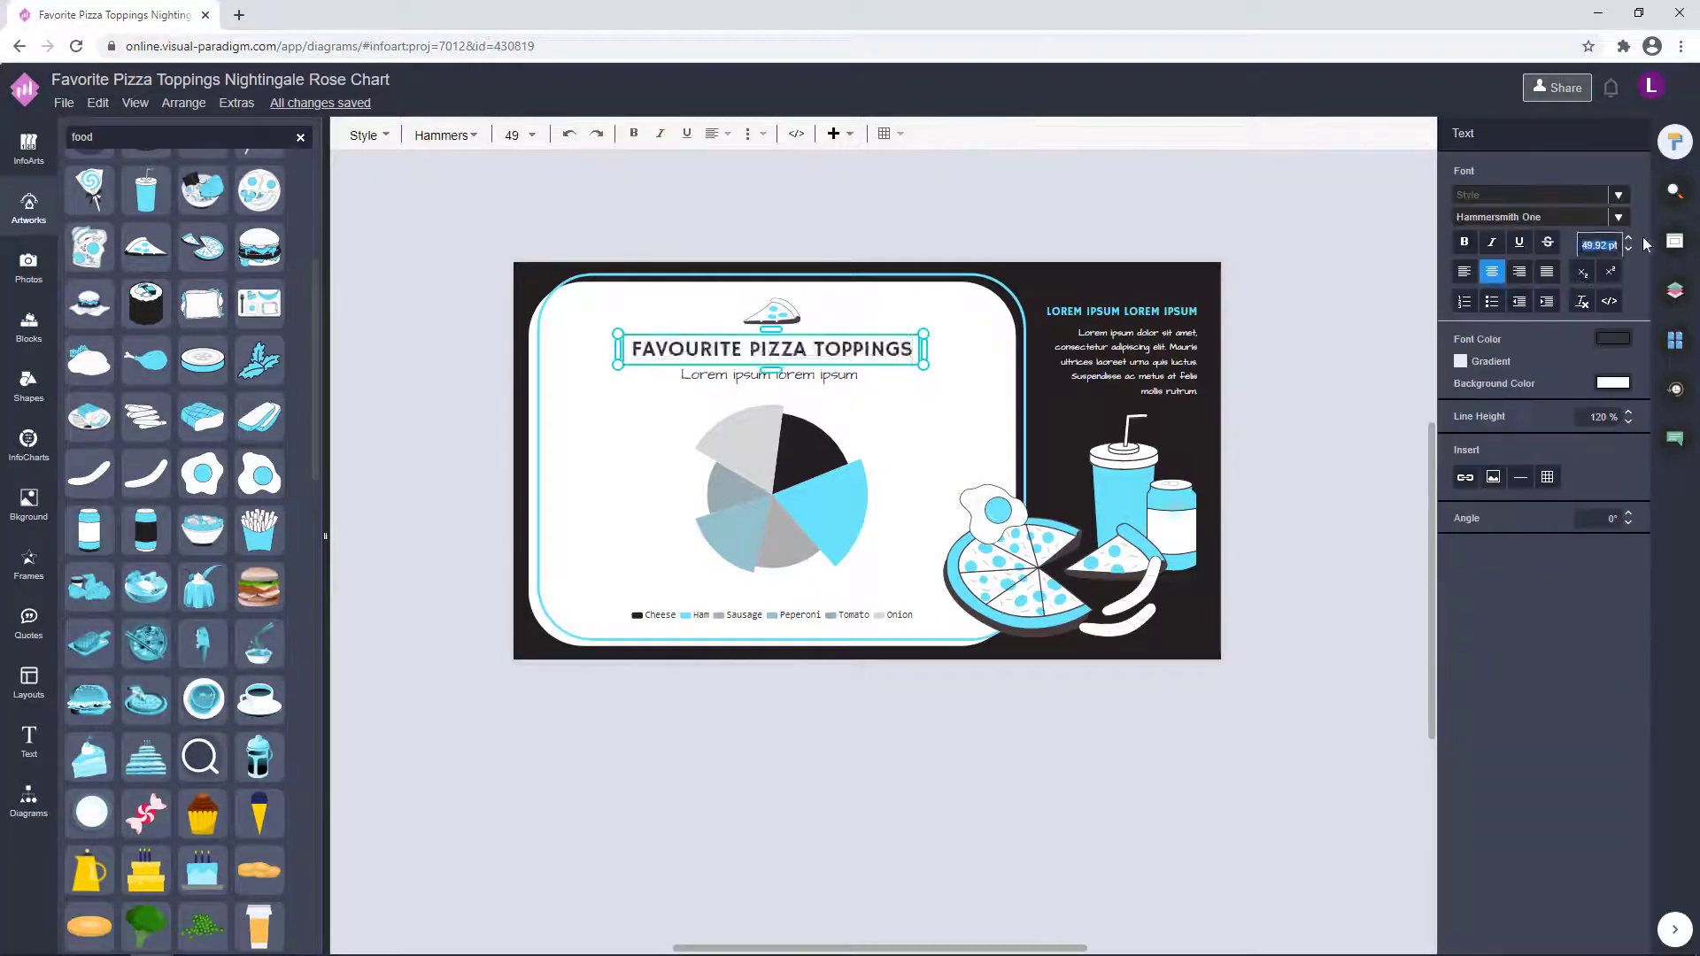
click(1294, 471)
click(829, 336)
click(840, 241)
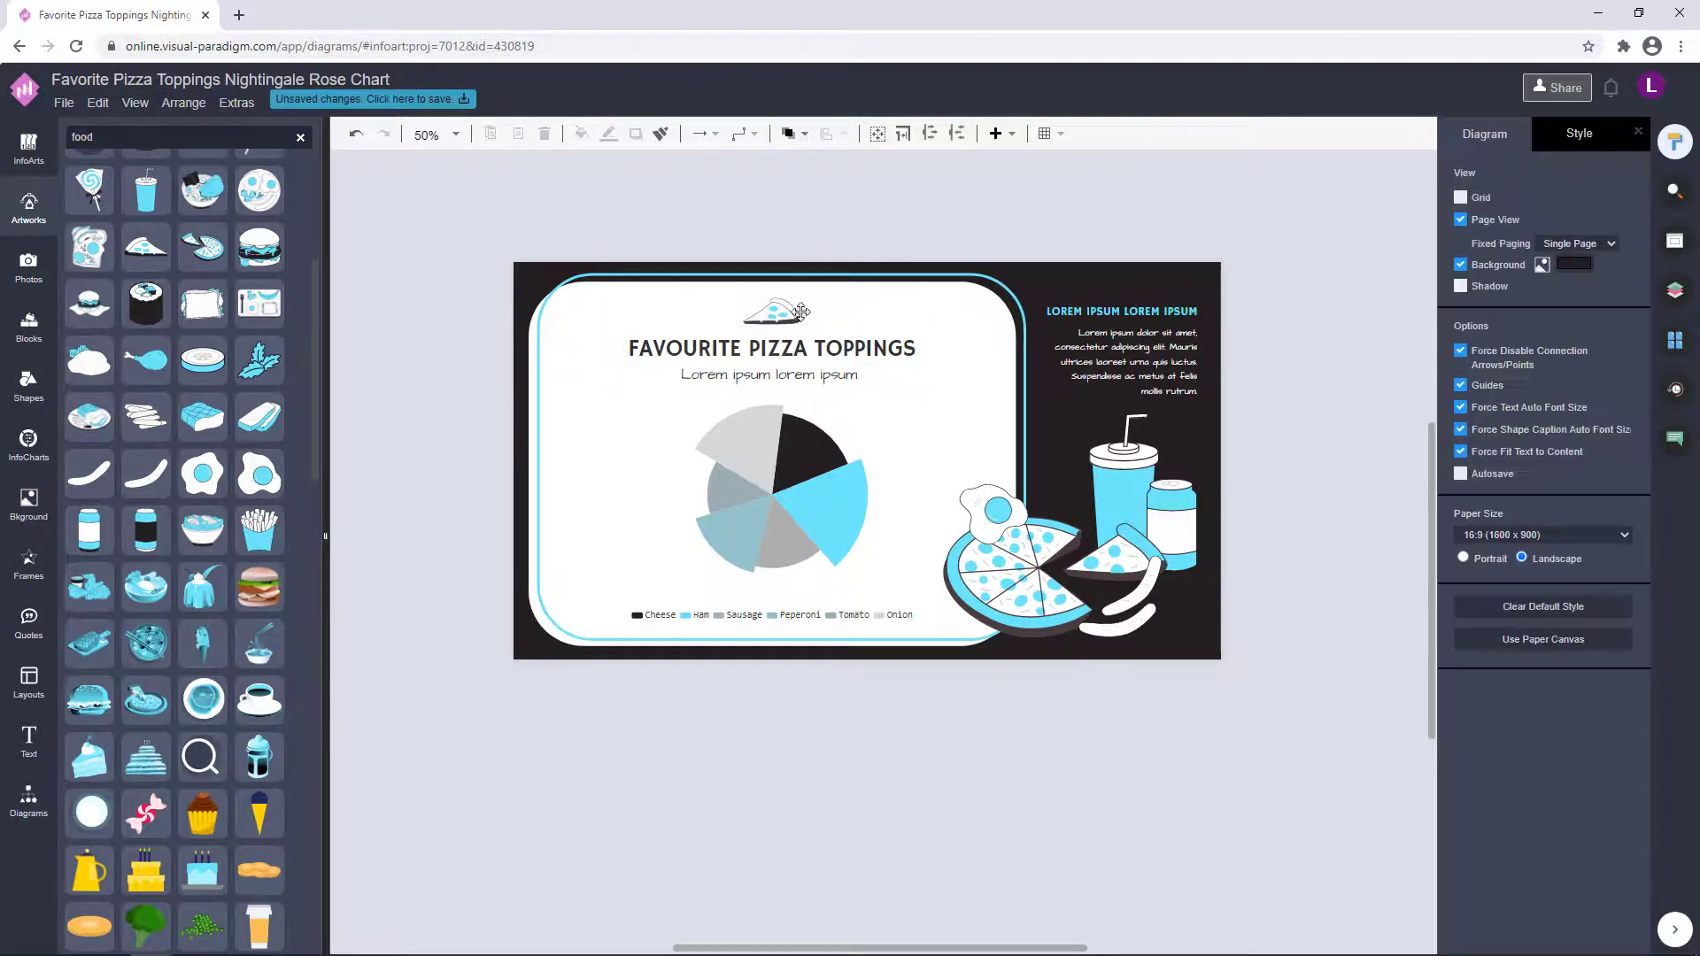
click(436, 103)
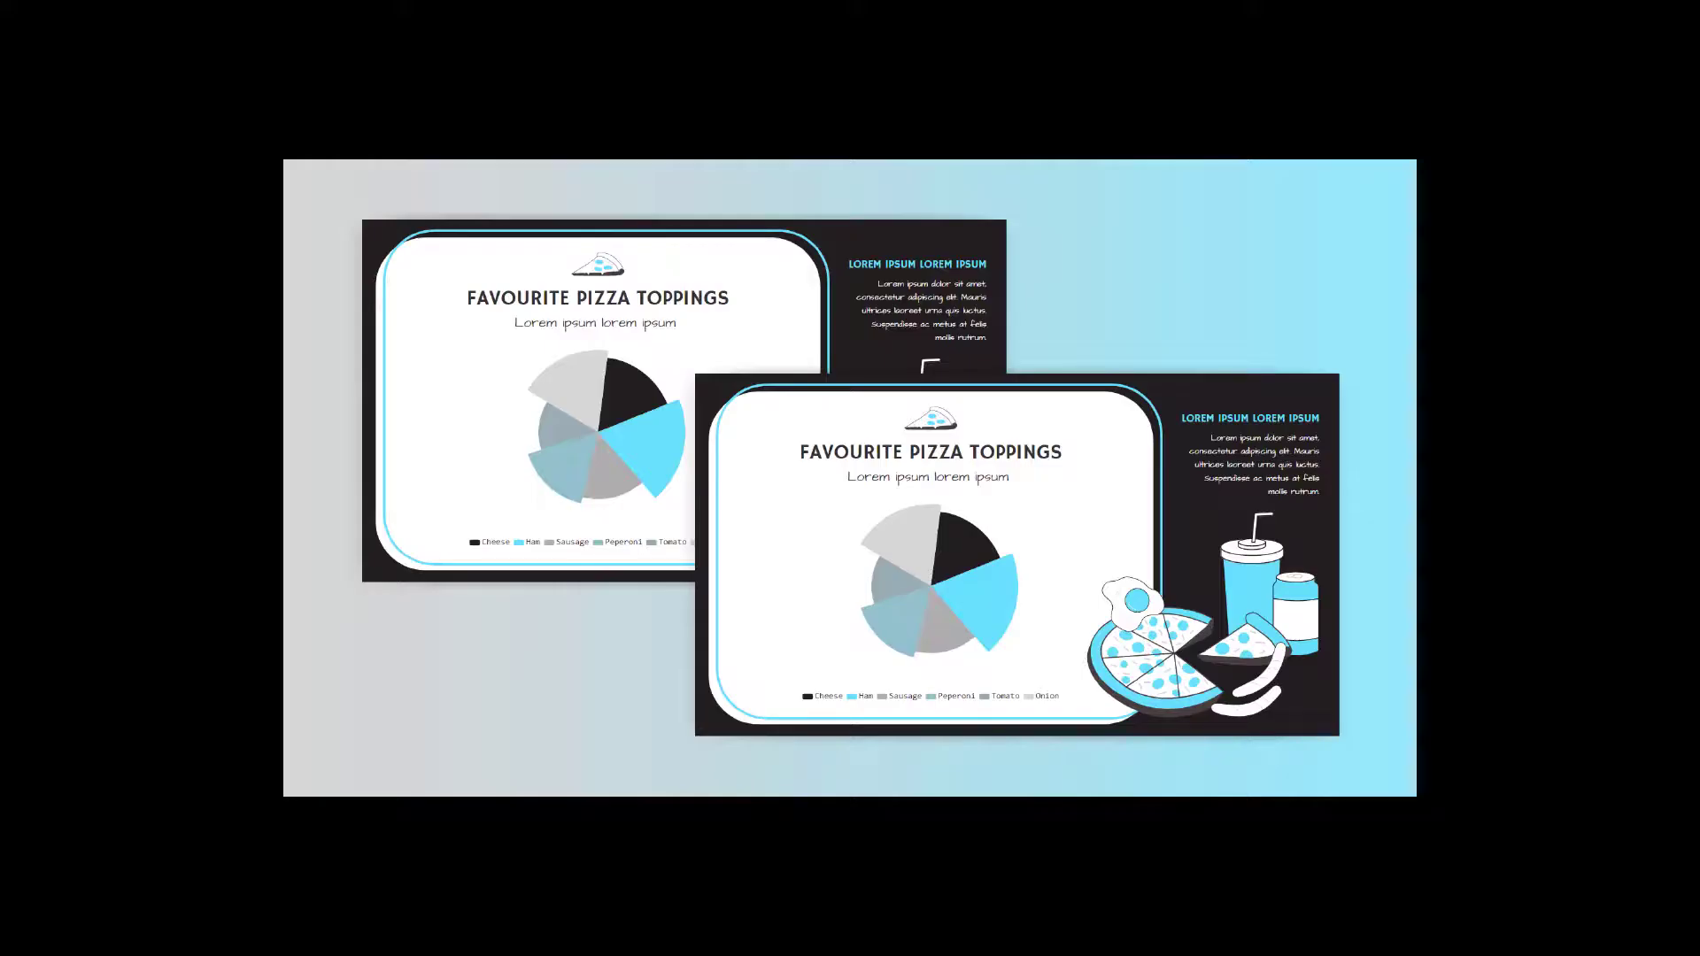